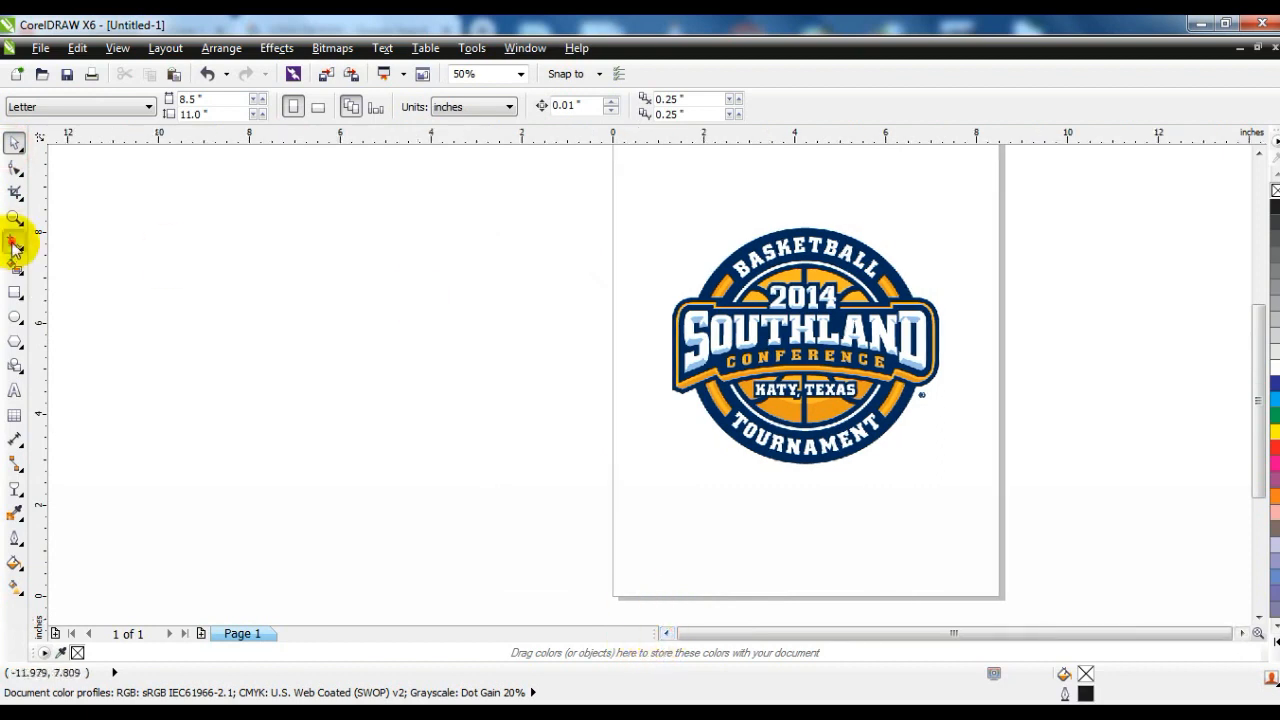
- Draw a freehand arrow from the logo's outer ring to the empty area beside the page
left_click(15, 243)
mouse_move(810, 228)
left_mouse_down()
mouse_move(808, 177)
mouse_move(531, 280)
mouse_move(541, 290)
left_mouse_up()
left_click(15, 143)
left_click(240, 304)
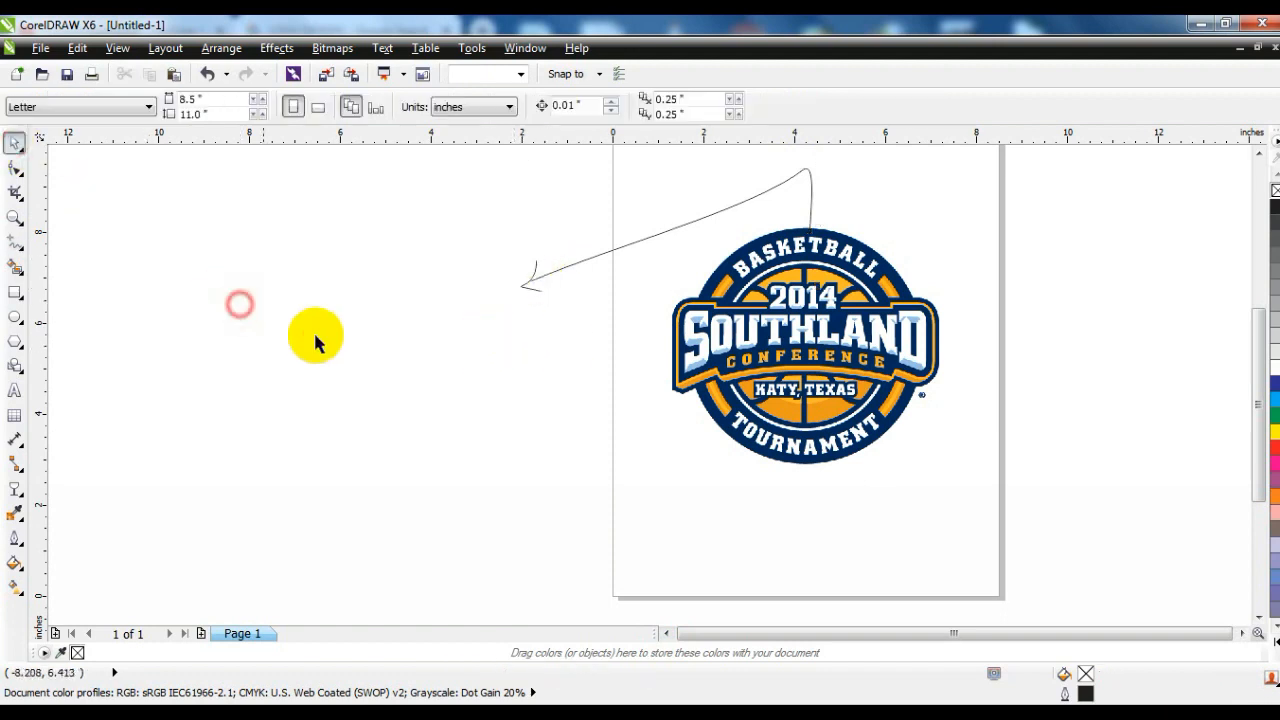
- Draw a circle about 5.9 inches in diameter and place it beside the page, at the arrow's tip
left_click(15, 320)
left_click_drag(179, 186, 363, 449)
left_click(15, 143)
left_click_drag(311, 320, 399, 363)
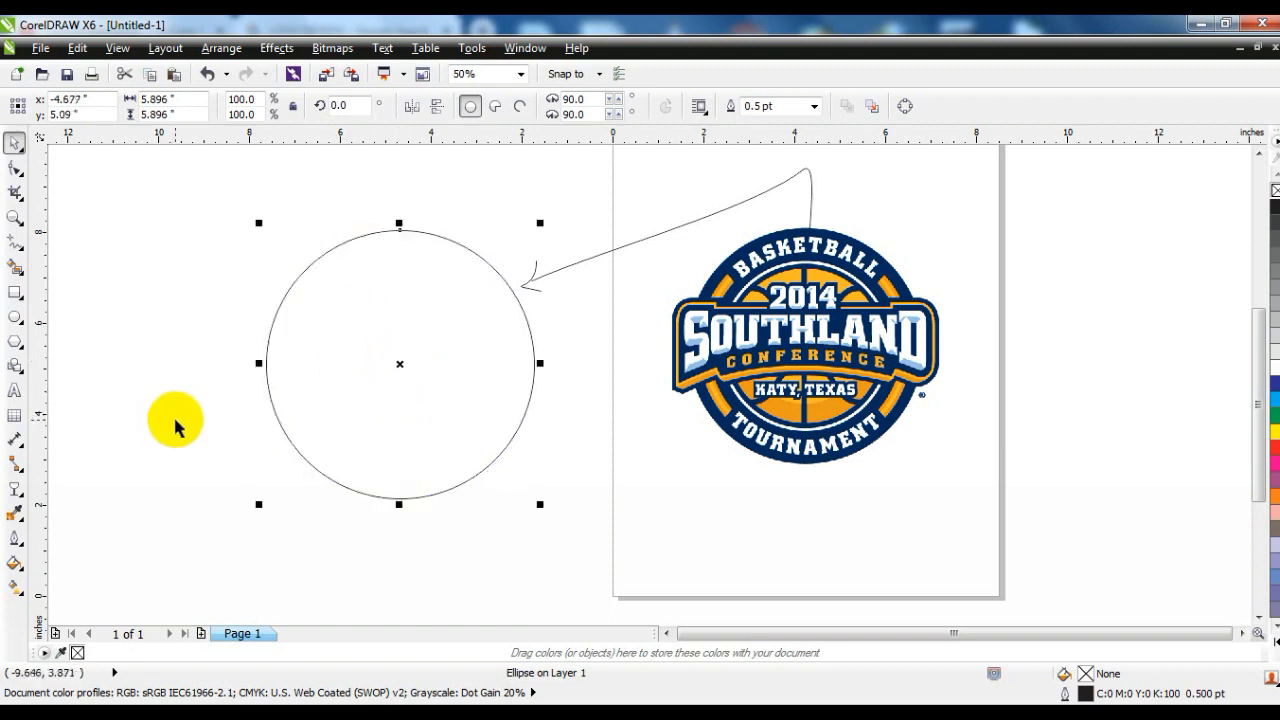
- Fill the circle with dark maroon (C:46 M:90 Y:66 K:66) and remove its outline
left_click(14, 562)
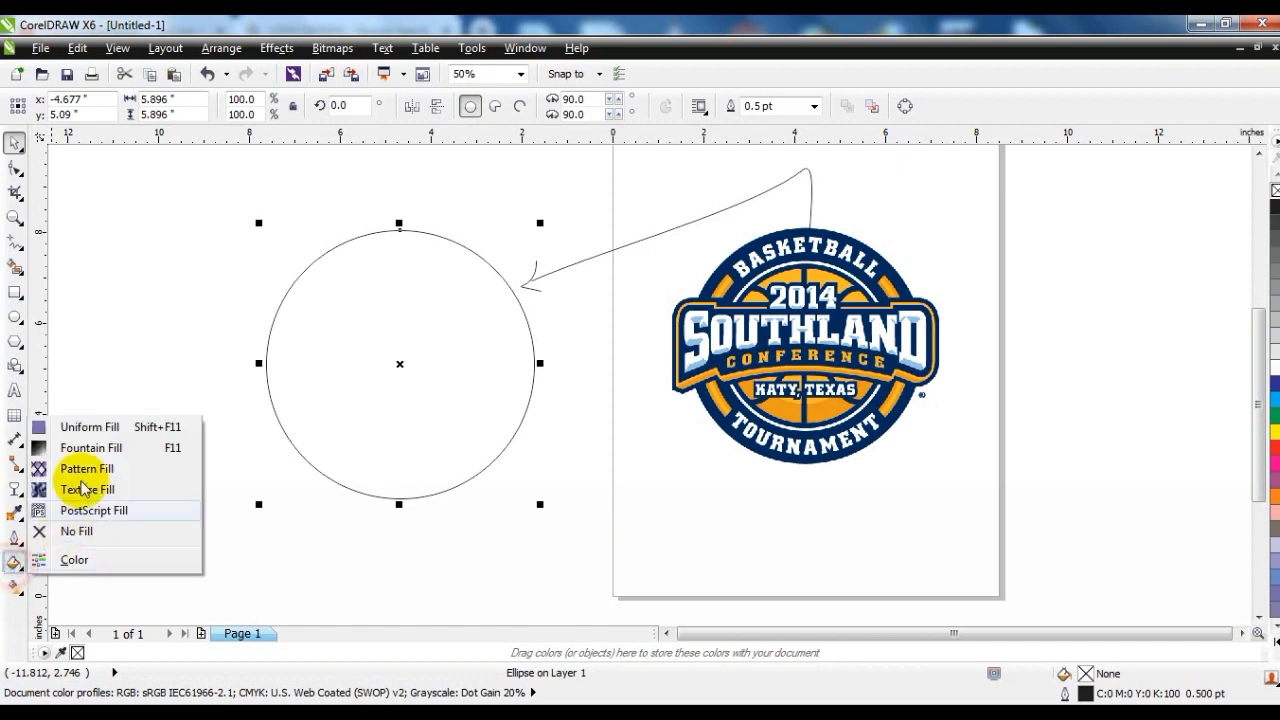
left_click(88, 428)
left_click(966, 207)
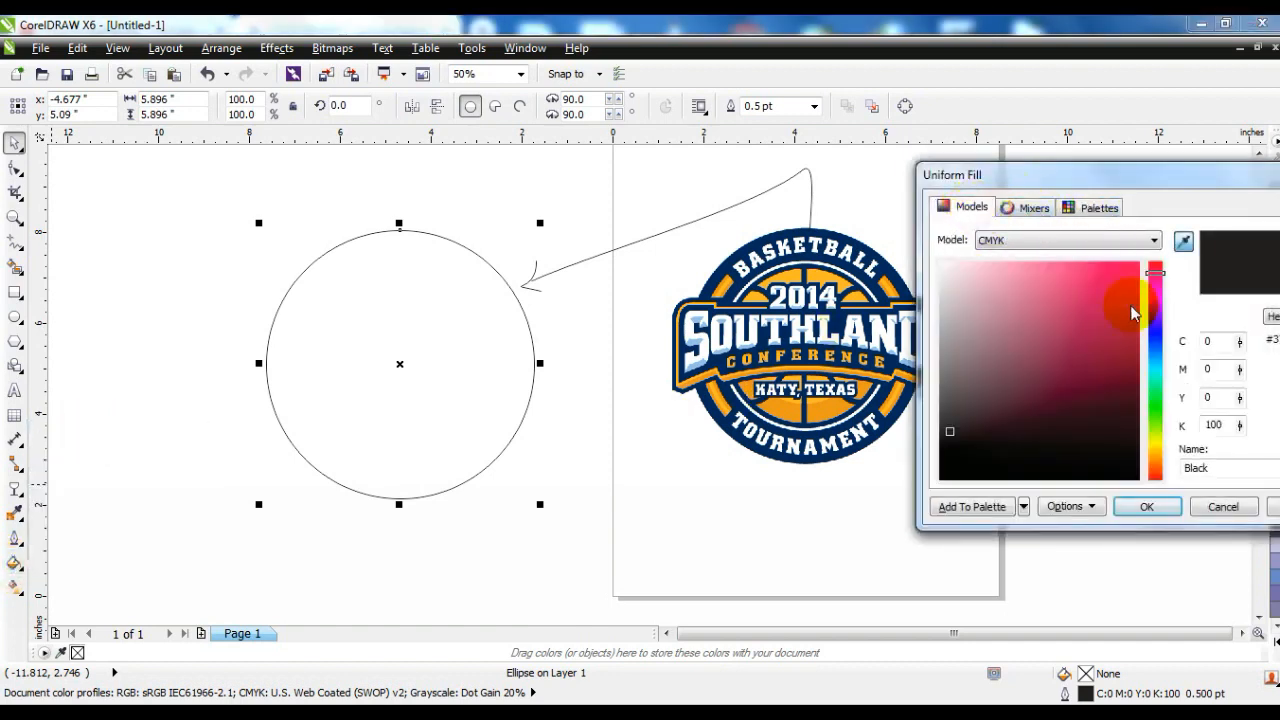
left_click_drag(1115, 312, 1120, 377)
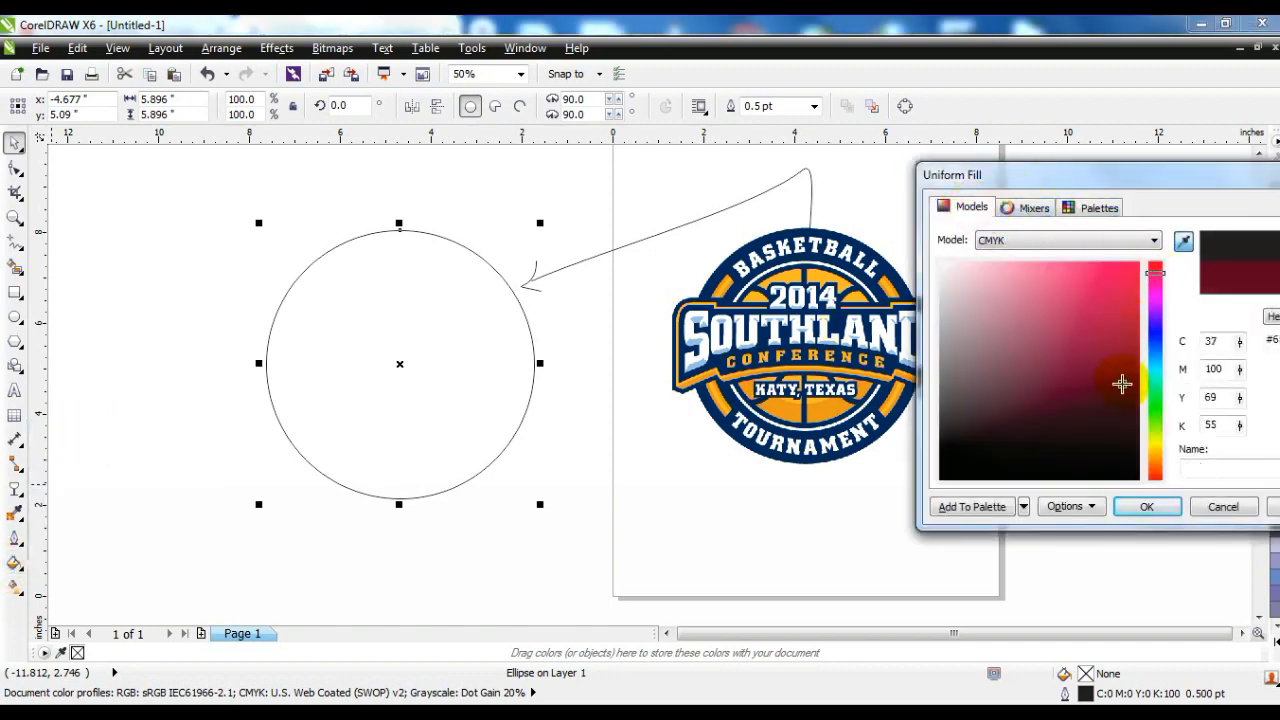
left_click(1145, 507)
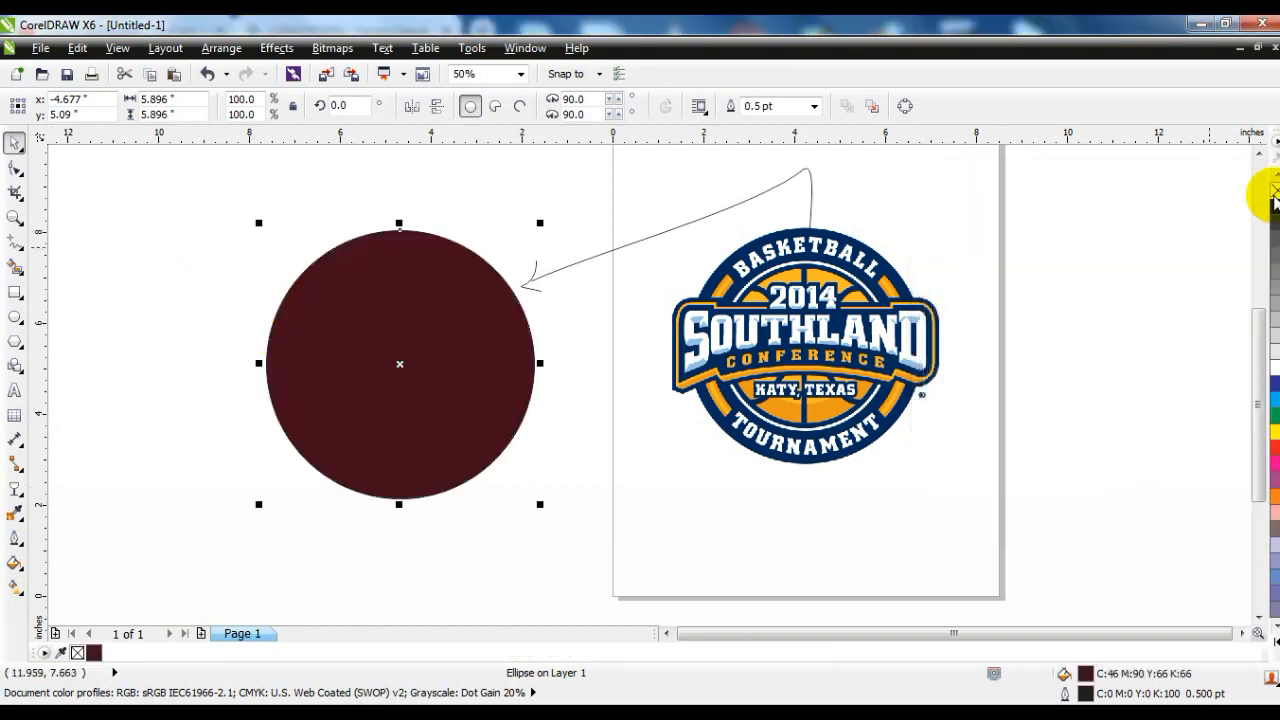
left_click(196, 331)
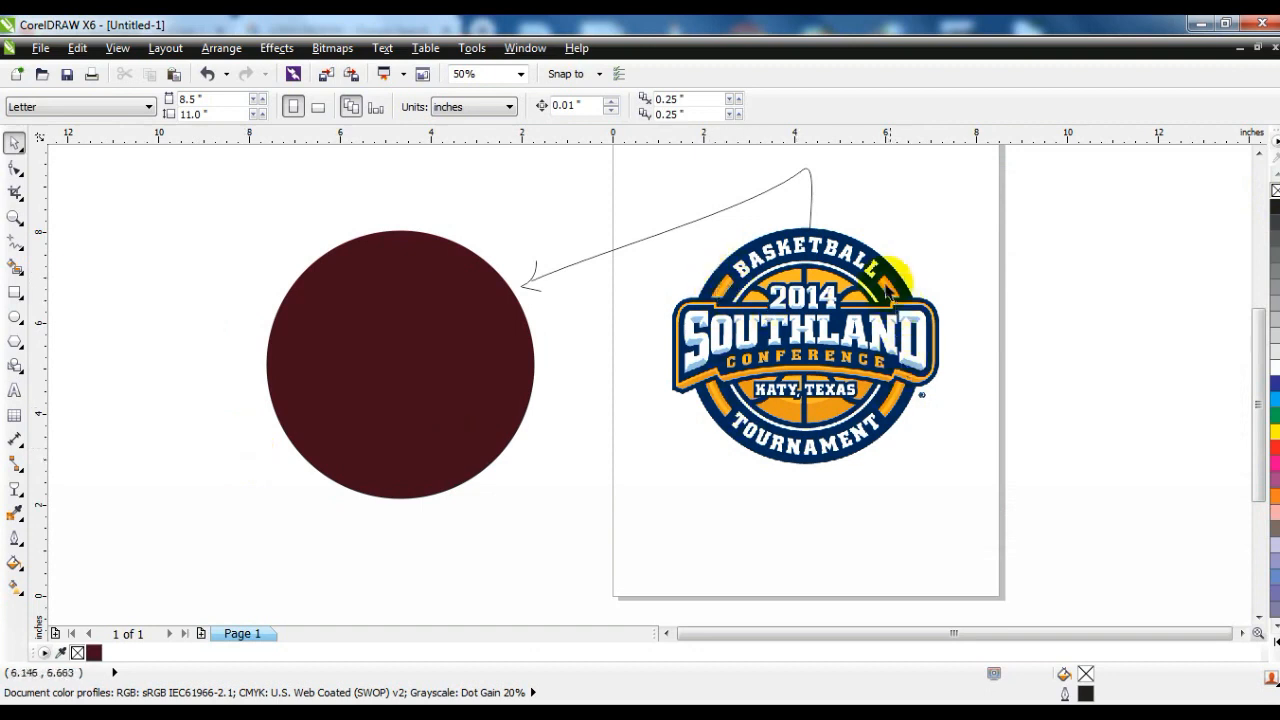
- Draw a second freehand arrow from the logo's orange ring accent to the edge of the maroon circle
left_click(14, 243)
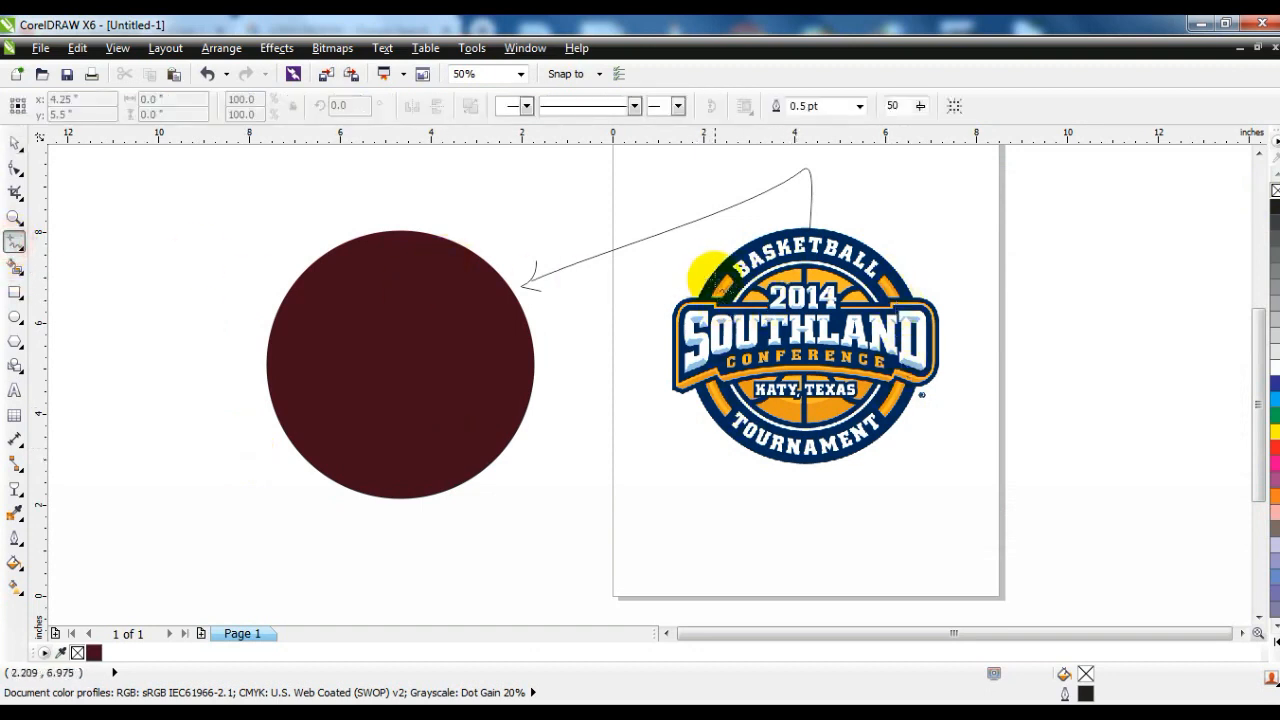
mouse_move(720, 278)
left_mouse_down()
mouse_move(541, 321)
mouse_move(562, 333)
left_mouse_up()
left_click(17, 142)
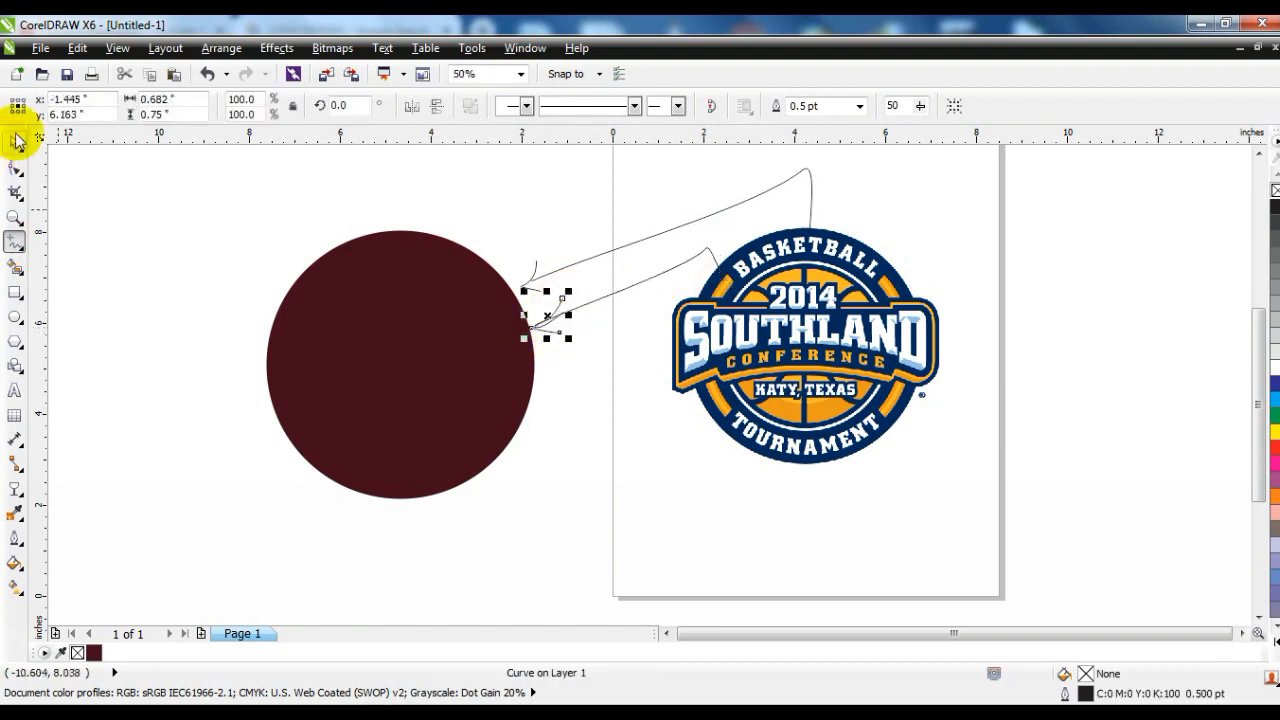
- Draw a smaller circle about 4.24 inches in diameter inside the maroon circle and set its outline width to 2.0 pt
left_click(15, 216)
left_click_drag(254, 197, 960, 474)
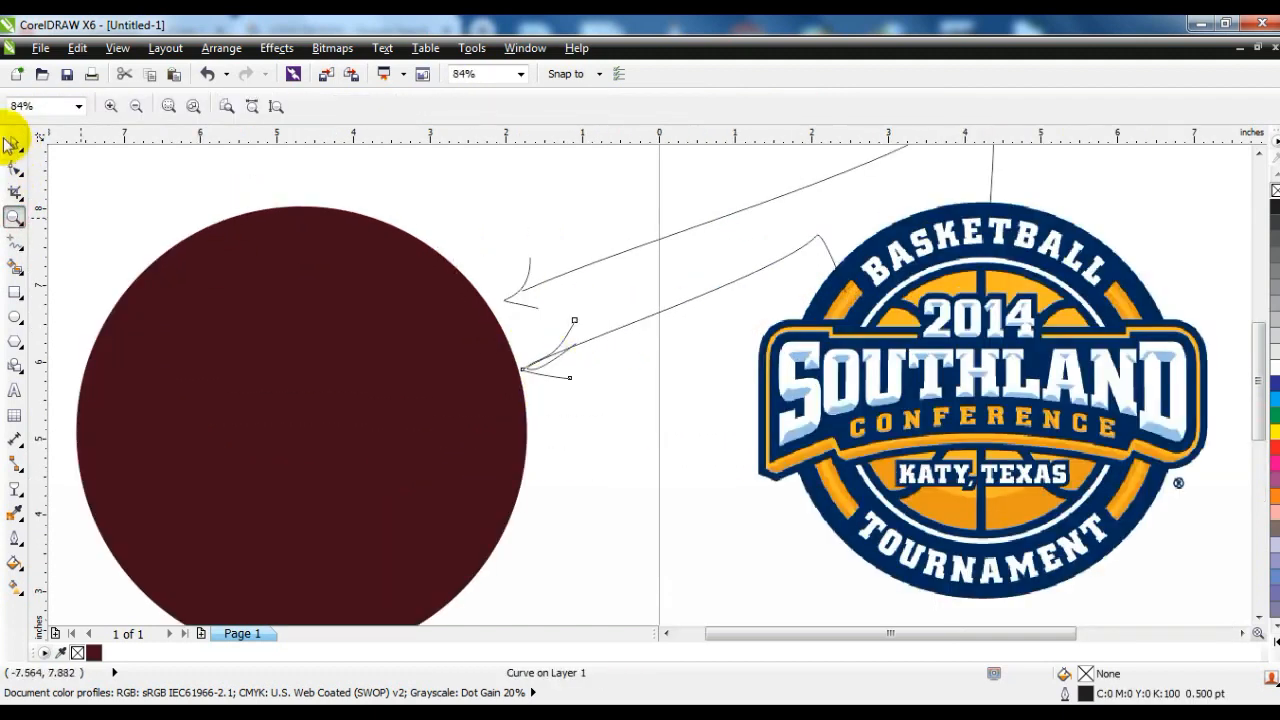
left_click(15, 142)
left_click(15, 316)
left_click_drag(146, 284, 474, 612)
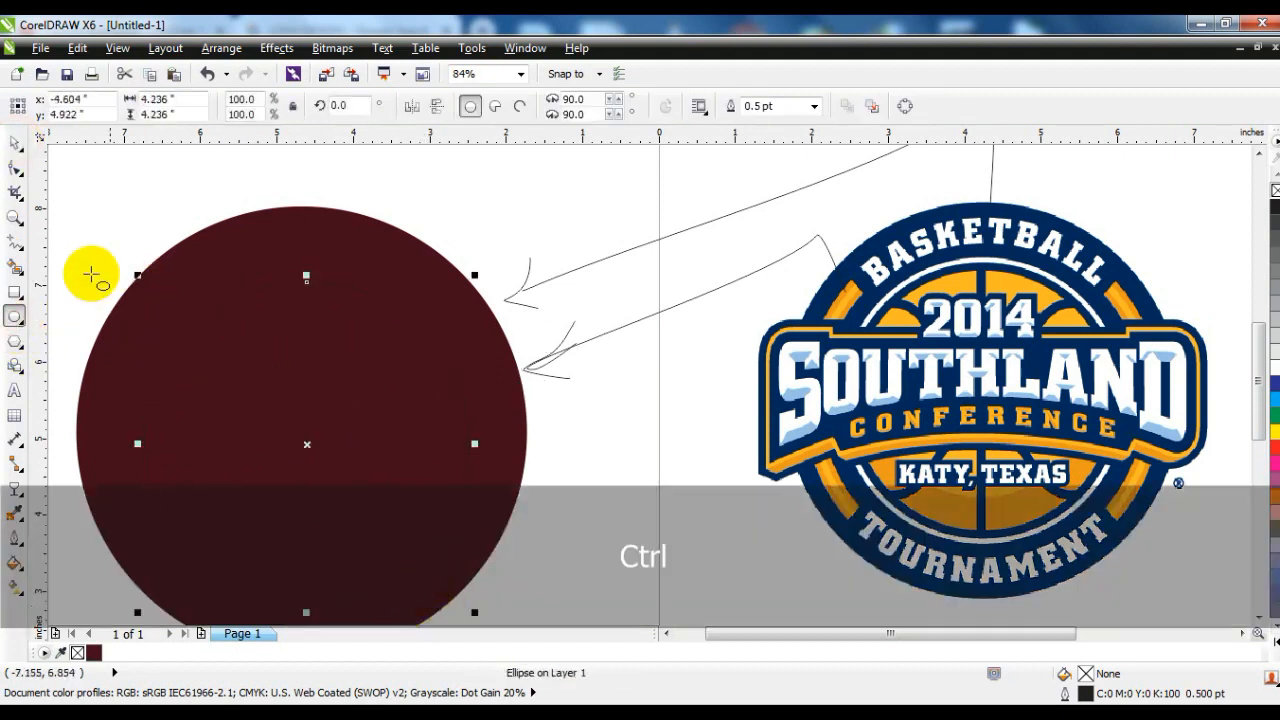
left_click(15, 142)
left_click(814, 106)
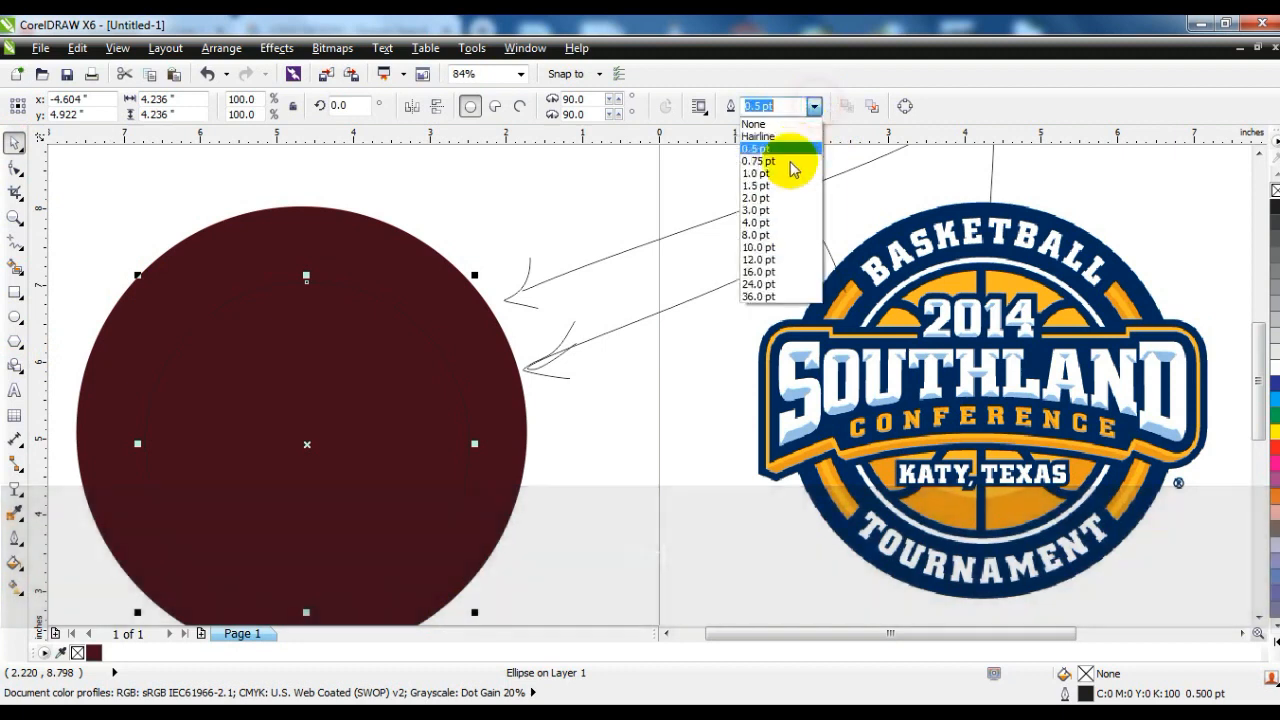
left_click(755, 197)
- Duplicate the inner circle concentrically at about 90% size and combine both circles into a ring
left_click_drag(475, 275, 467, 288)
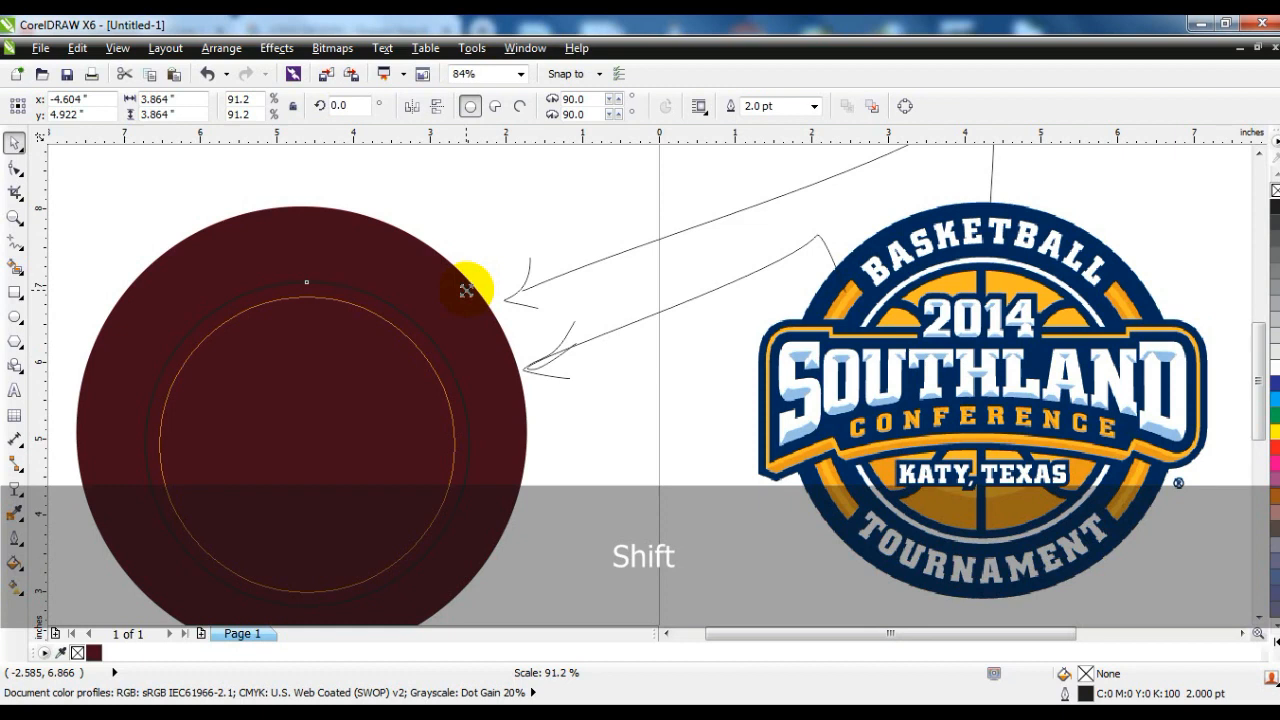
left_click_drag(466, 292, 462, 291)
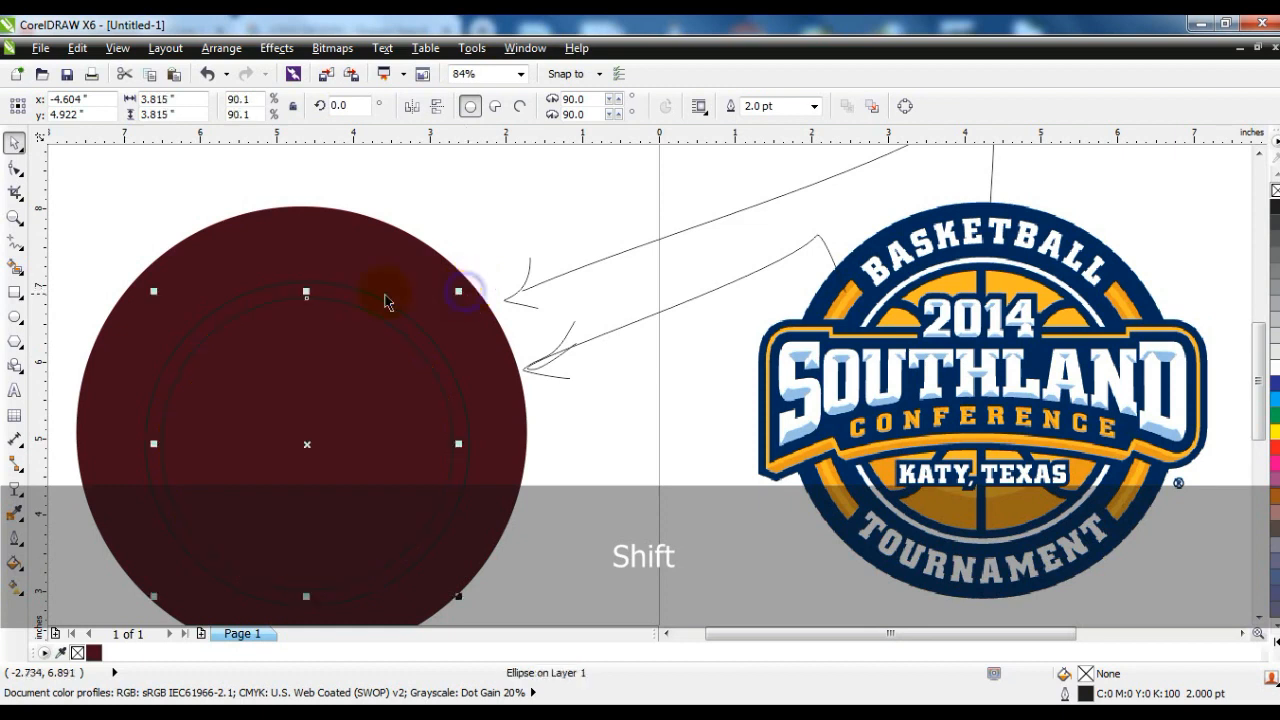
left_click(446, 316, "shift")
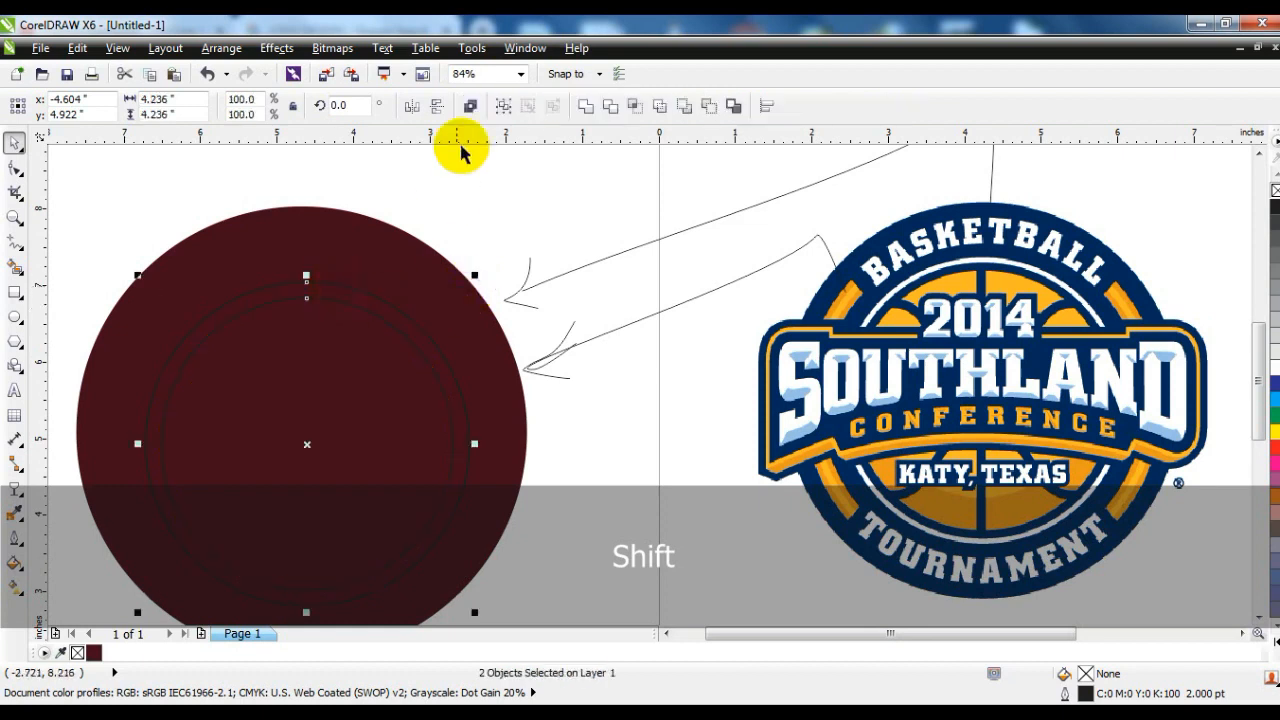
left_click(470, 105)
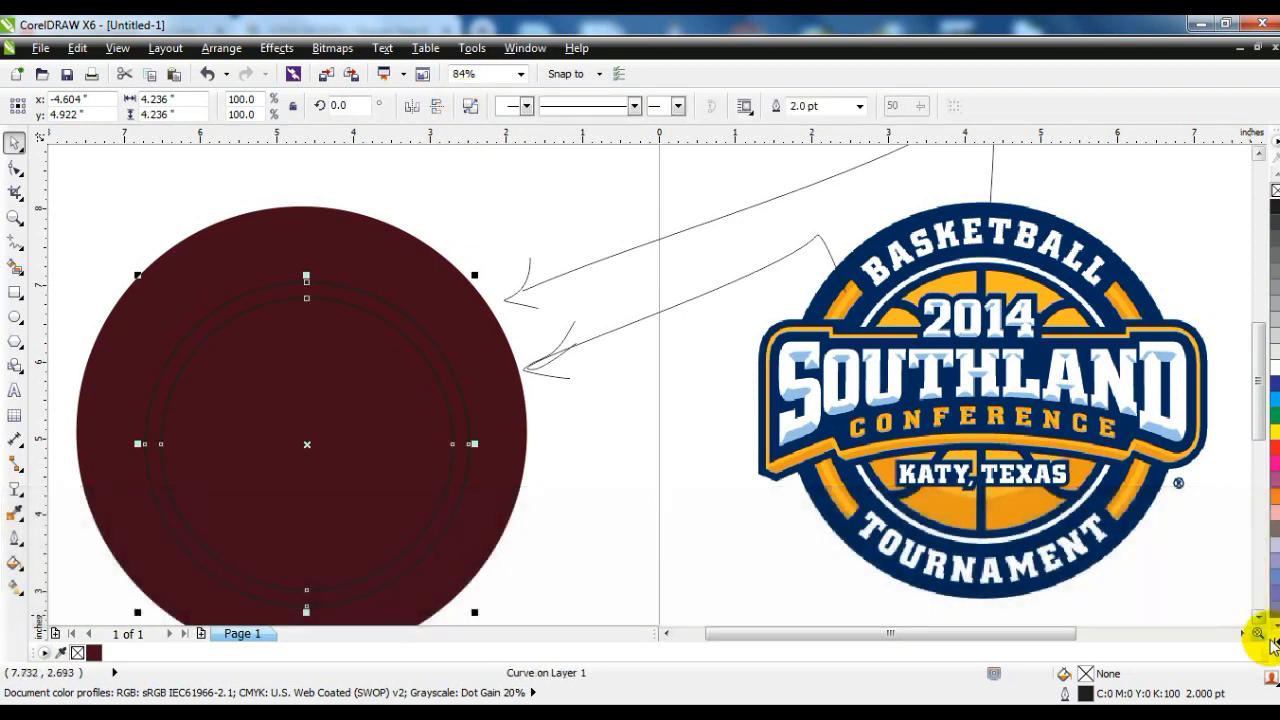
- Fill the ring with Deep Yellow and center it horizontally and vertically on the maroon circle
left_click(1271, 640)
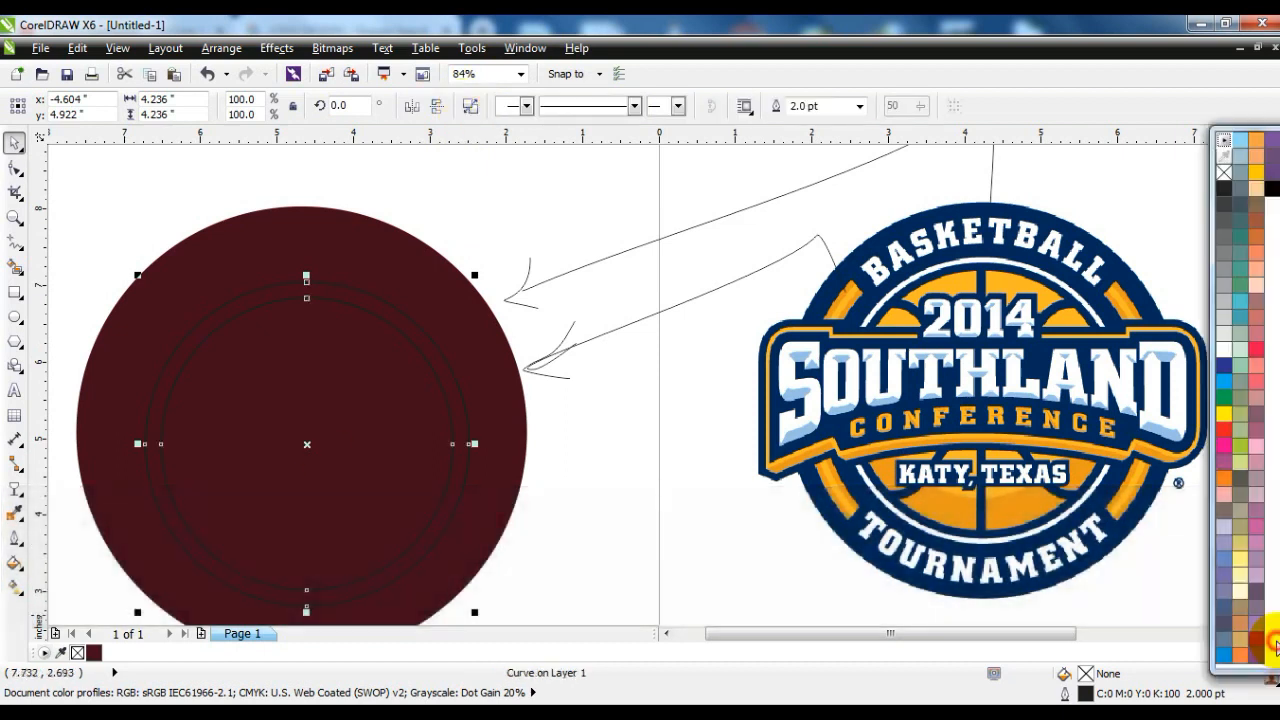
left_click(1254, 178)
left_click(388, 250, "shift")
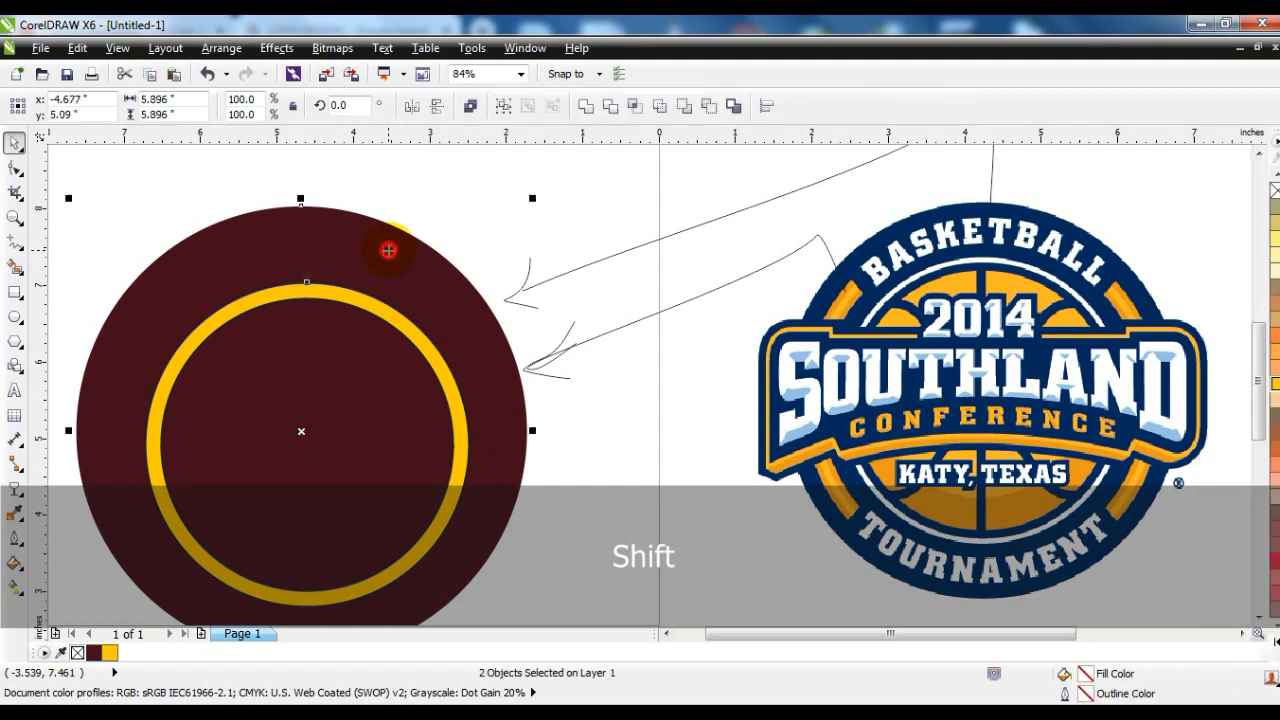
key("e")
key("Escape")
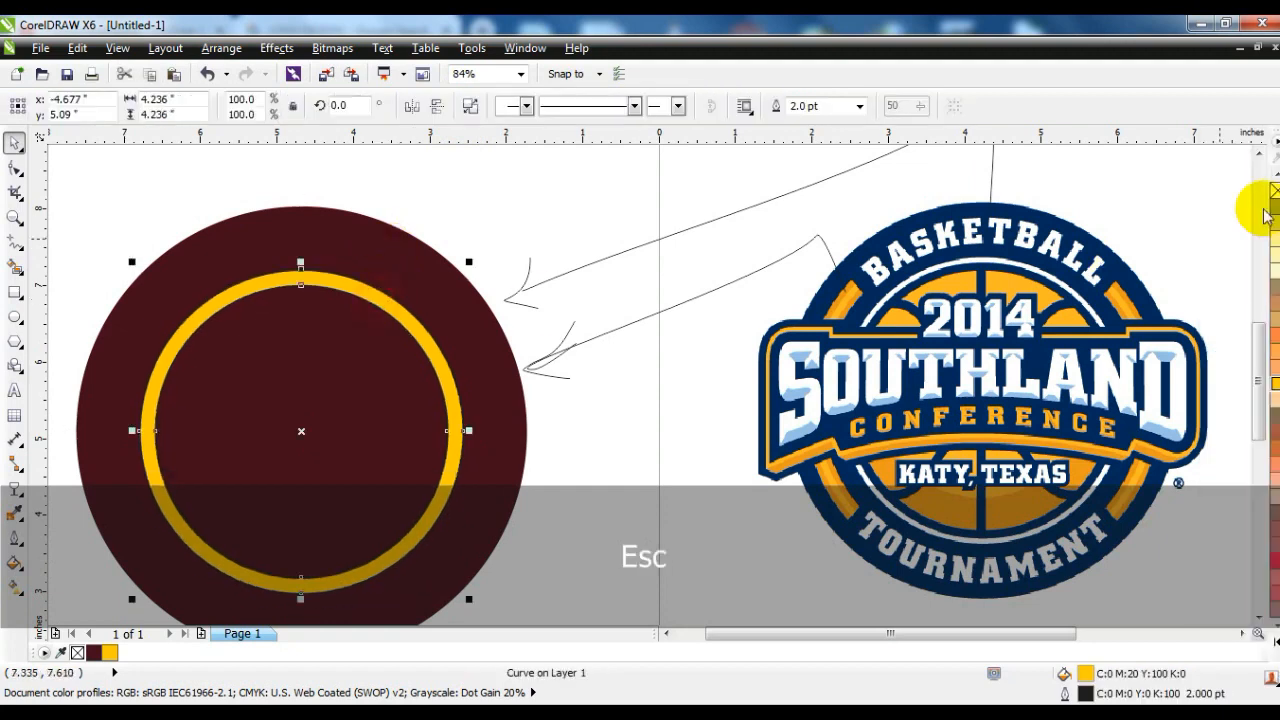
- Remove the ring's outline and enlarge it from its center to about 4.74 inches
left_click_drag(468, 262, 491, 246)
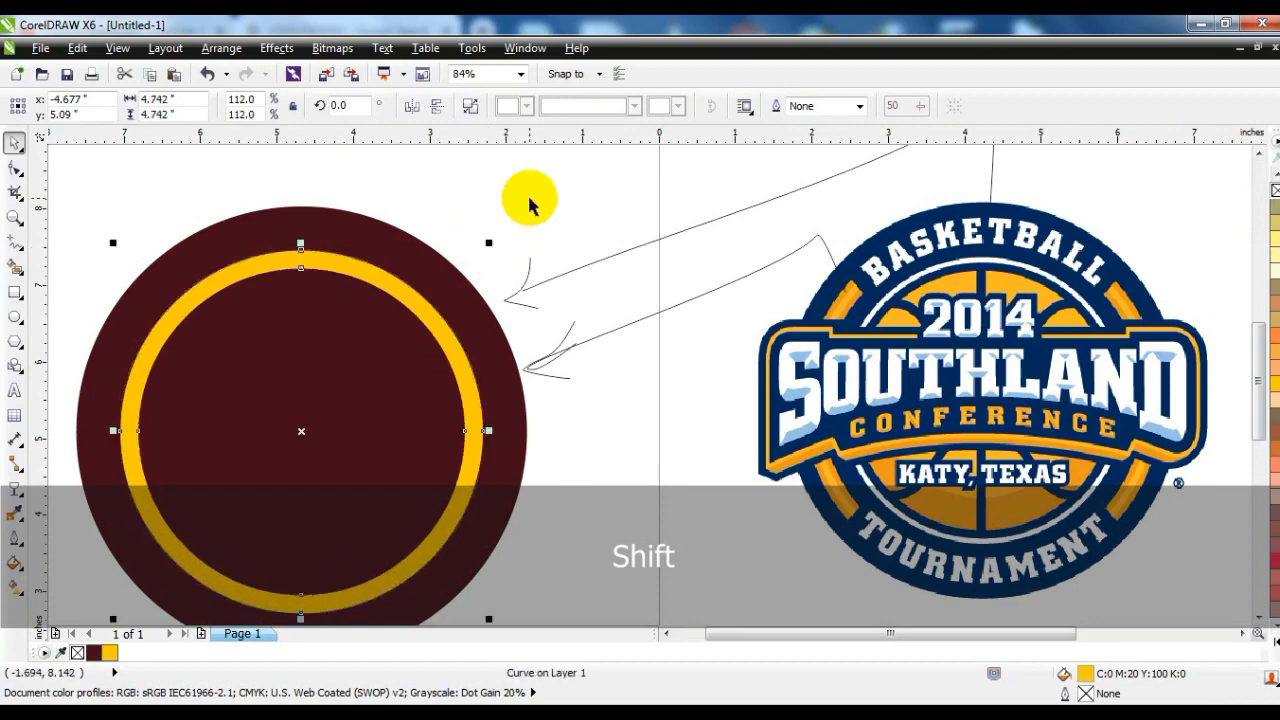
left_click(531, 208)
- Change the ring's uniform fill to orange (C:13 M:57 Y:100 K:2)
left_click(366, 276)
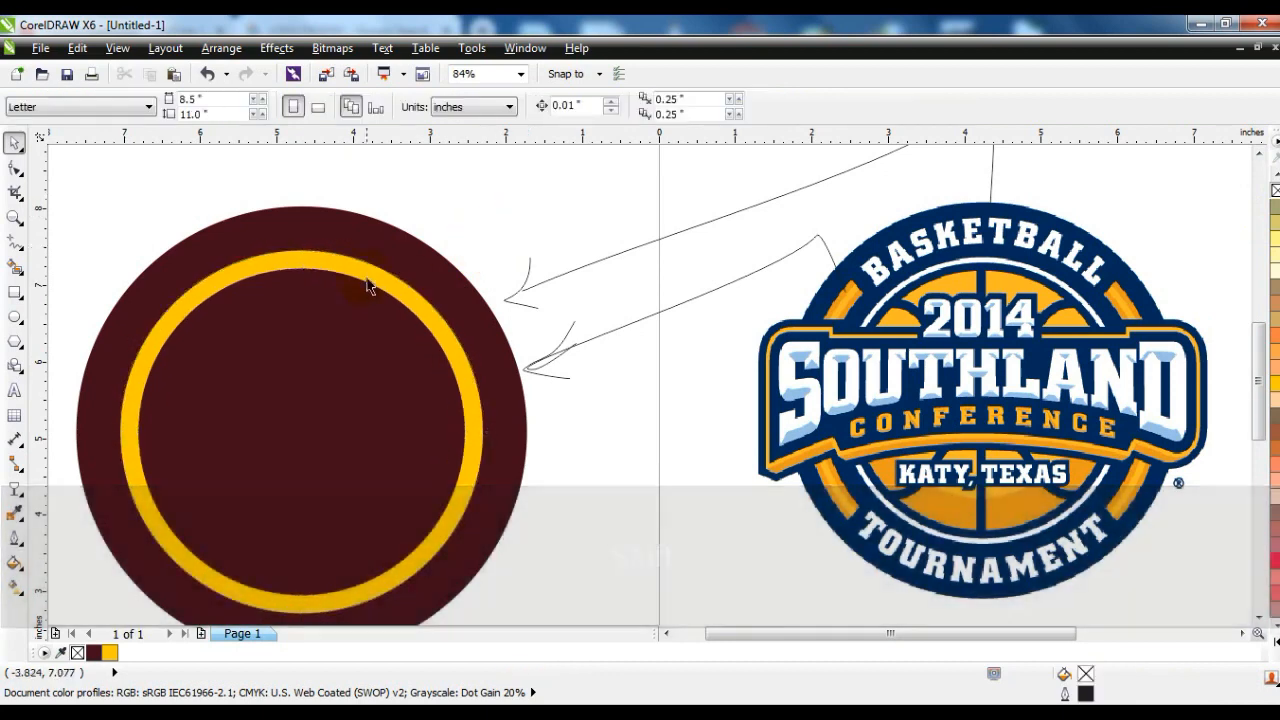
left_click(14, 566)
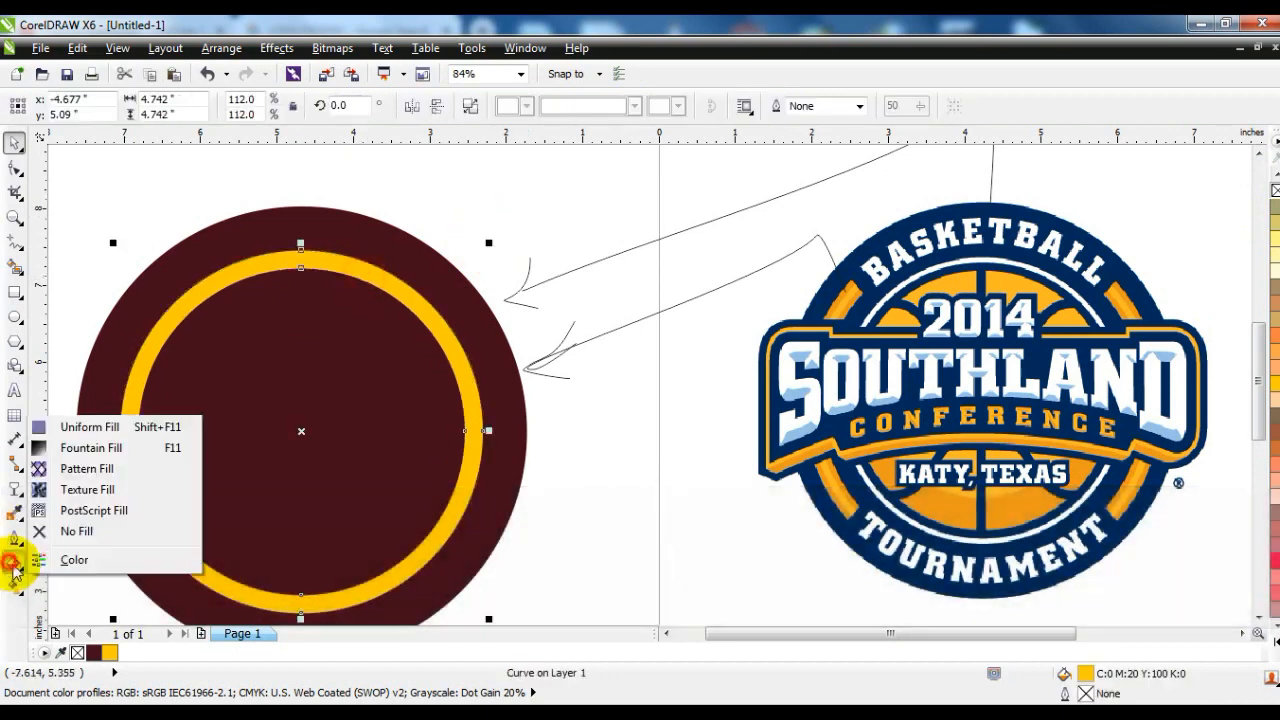
left_click(92, 430)
left_click(969, 212)
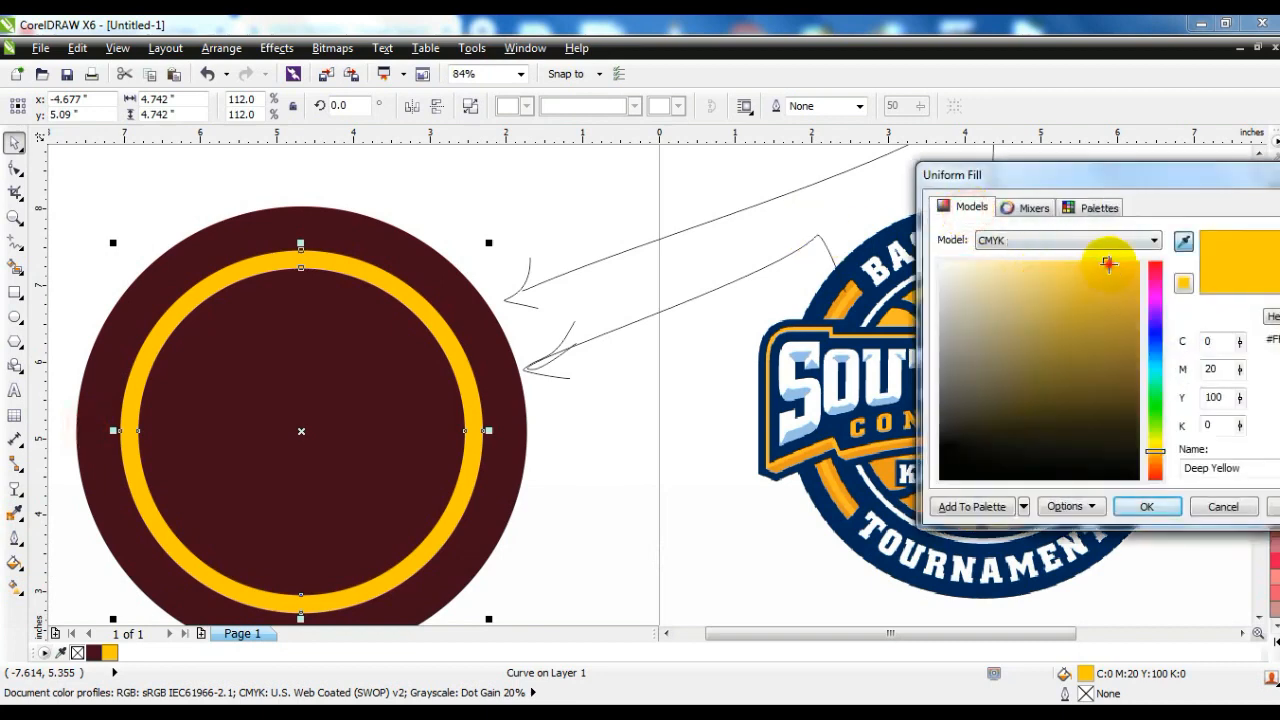
left_click_drag(1109, 268, 1122, 292)
left_click_drag(1160, 455, 1157, 464)
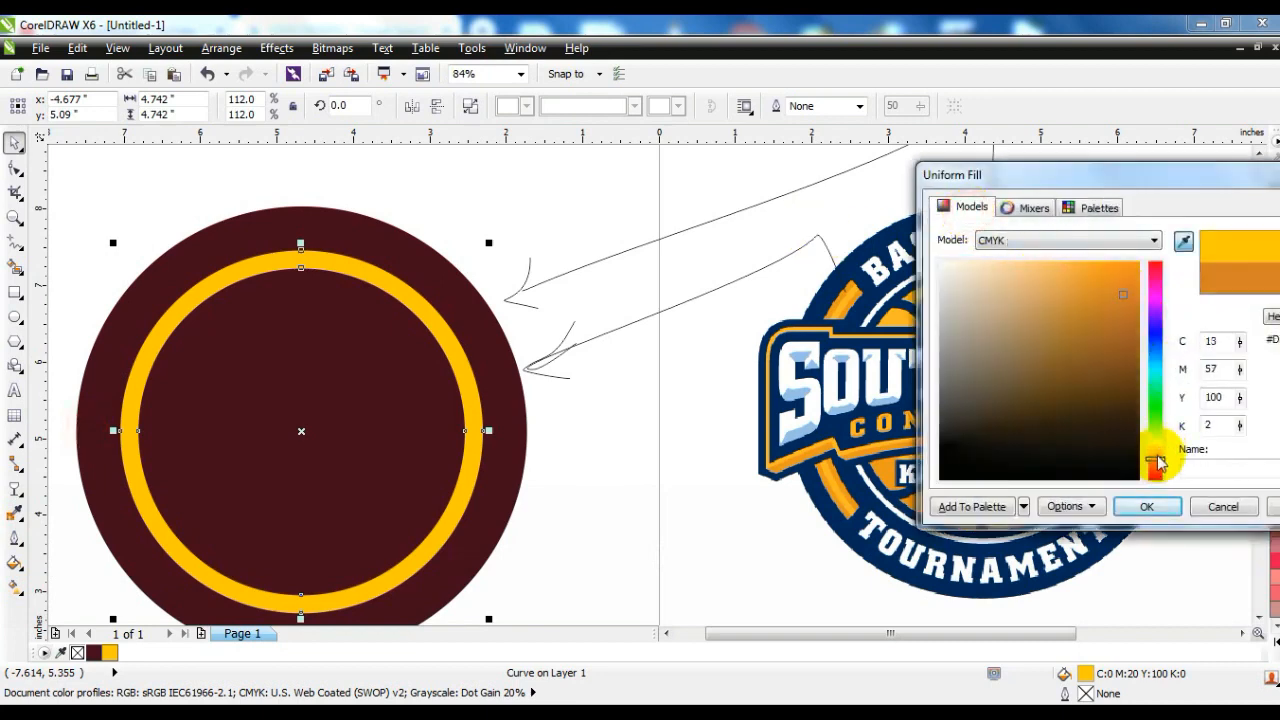
left_click(1145, 506)
left_click(543, 208)
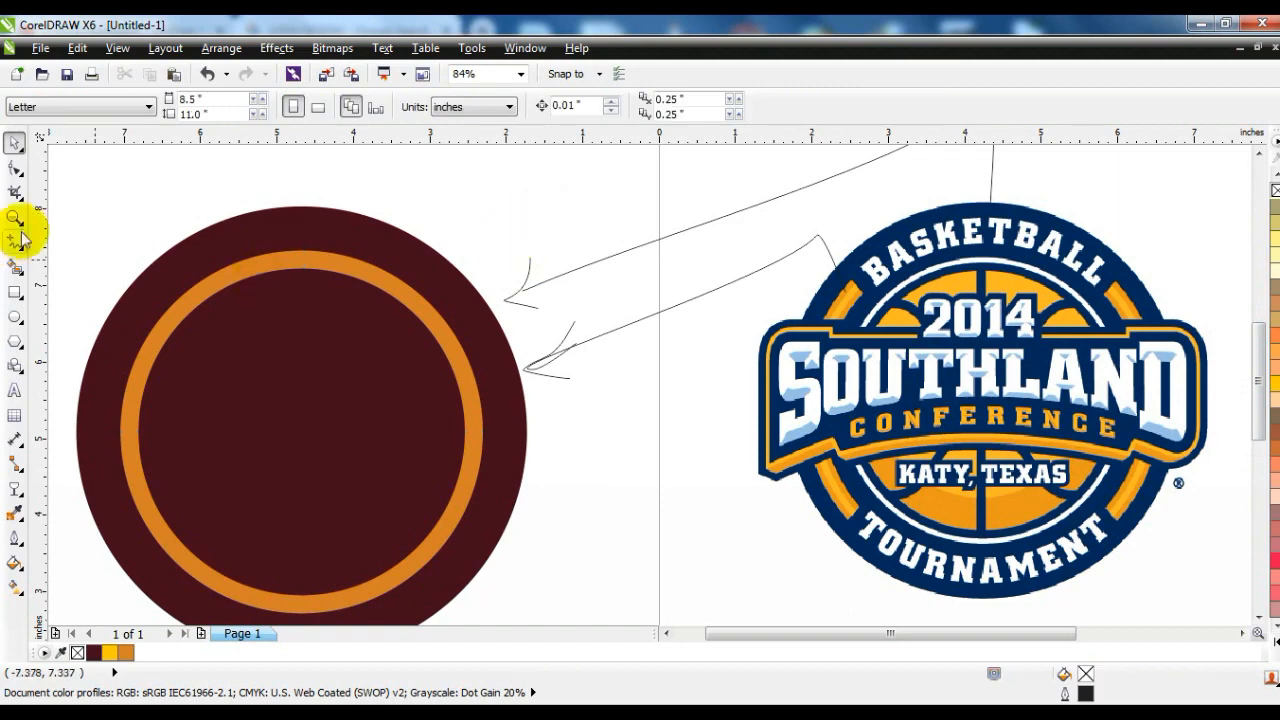
- Give the orange ring a hairline outline and a one-step inside contour with an offset of about 0.099 inches
left_click(14, 214)
left_click_drag(237, 222, 445, 325)
left_click(14, 140)
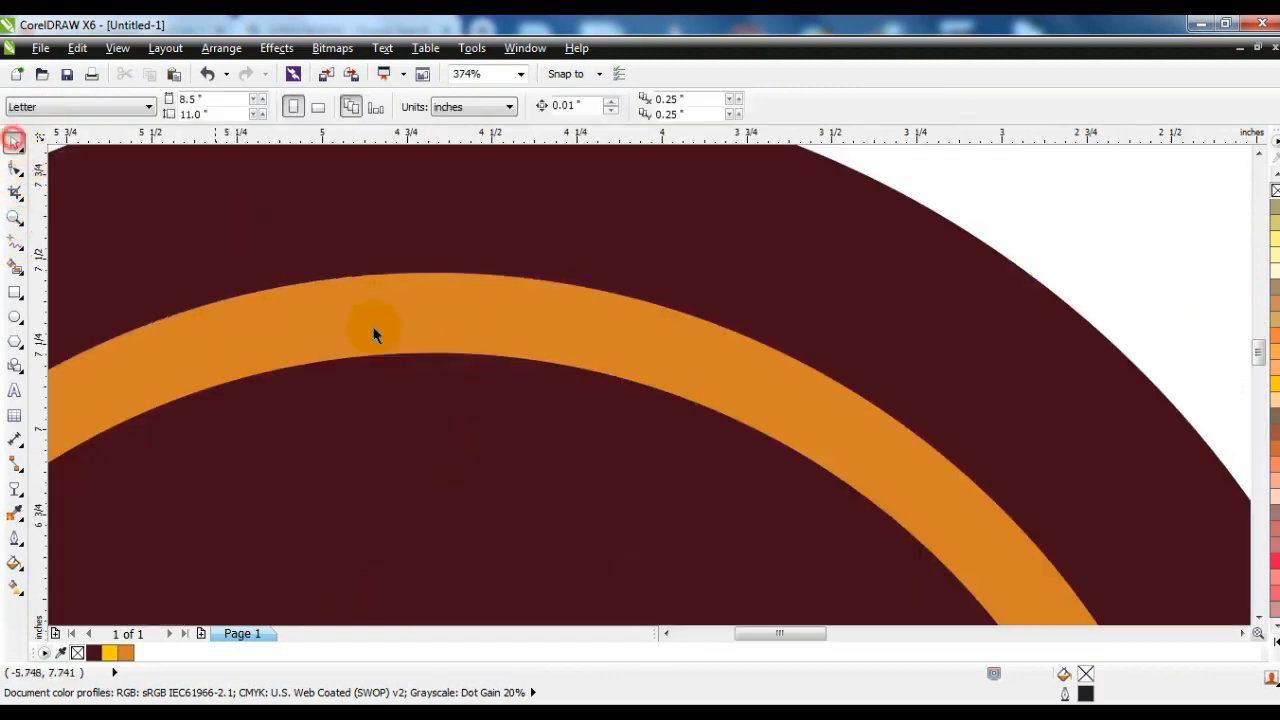
left_click(470, 346)
right_click(1274, 210)
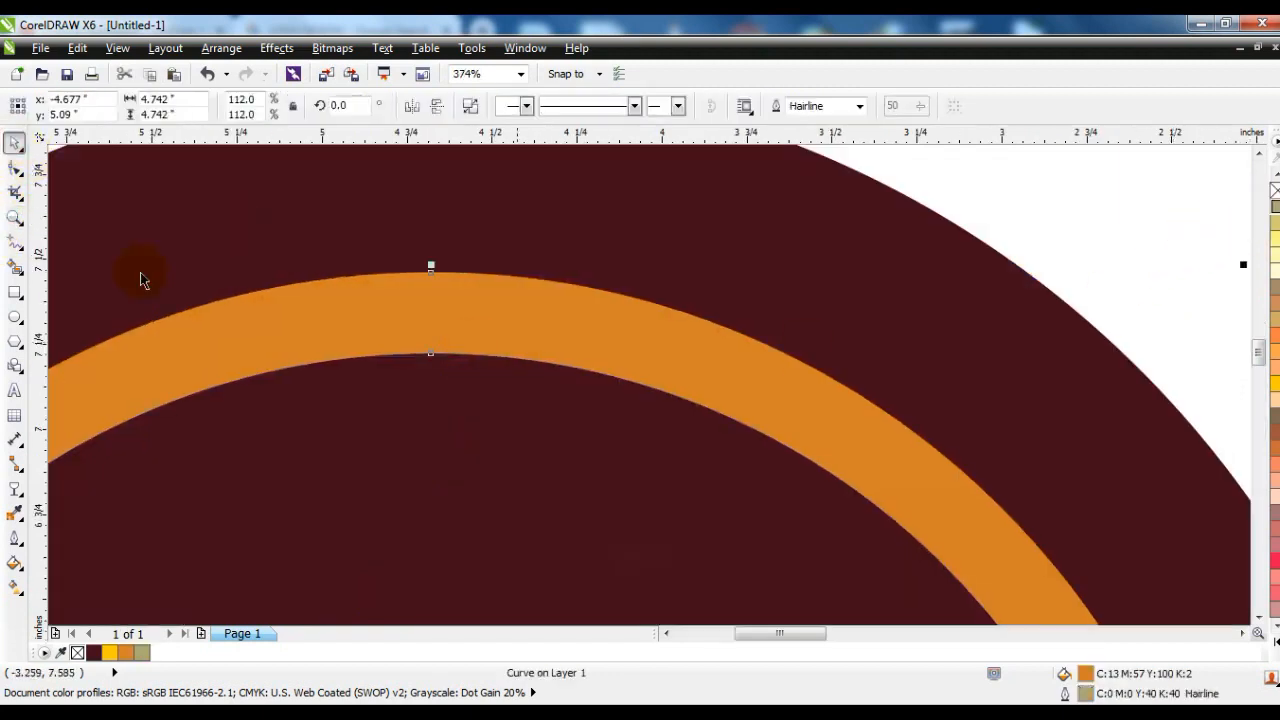
left_click(16, 490)
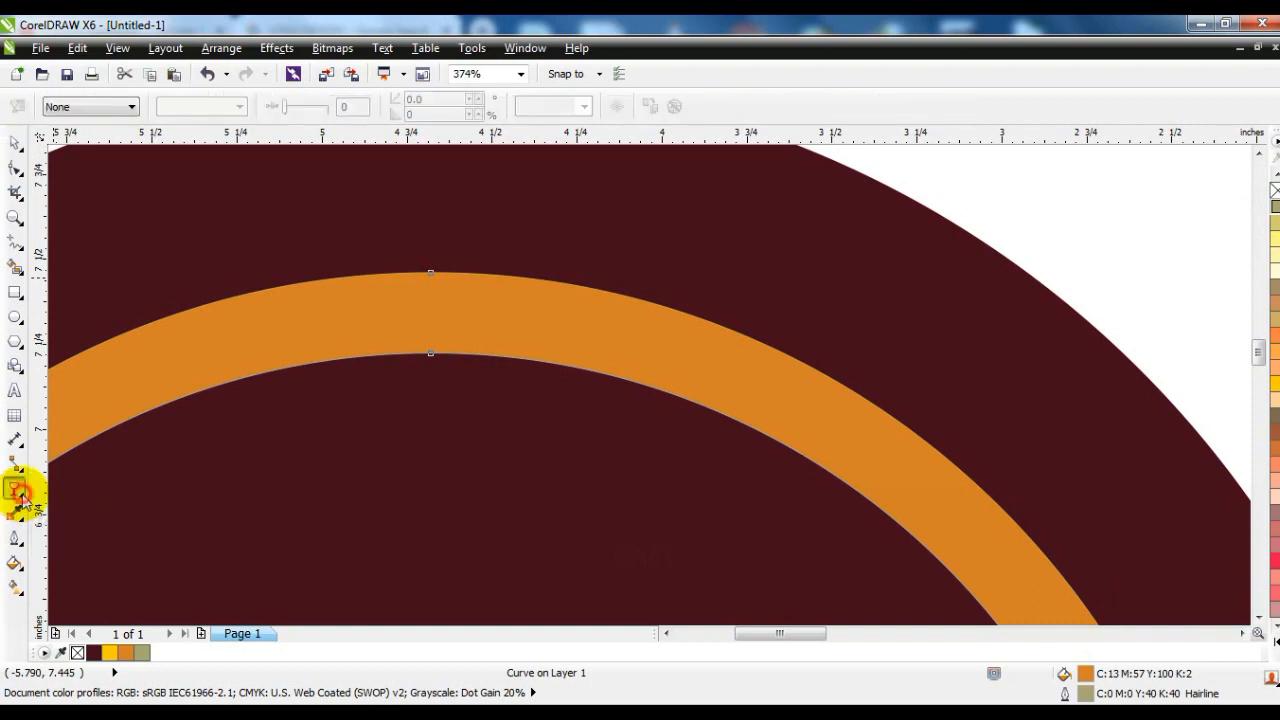
left_click(25, 502)
left_click_drag(430, 277, 430, 310)
left_click(14, 150)
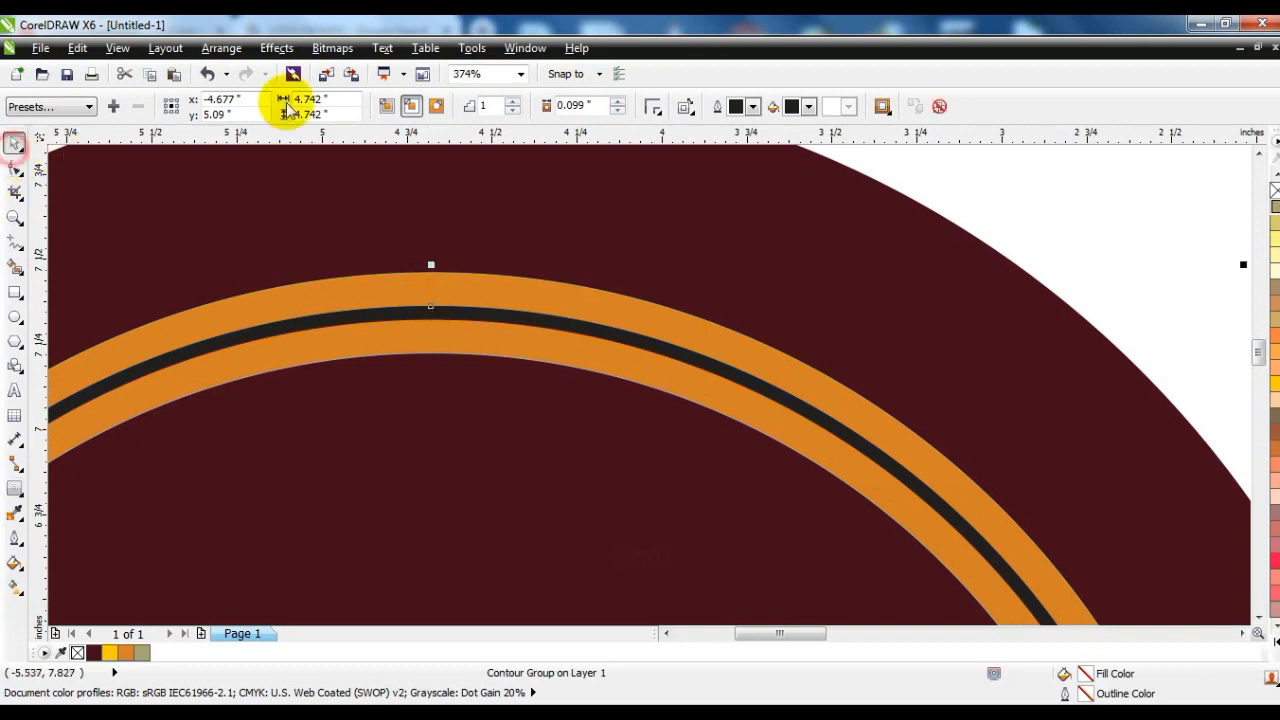
- Break the contour group apart so the thin contour ring is a separate object
left_click(222, 48)
left_click(240, 263)
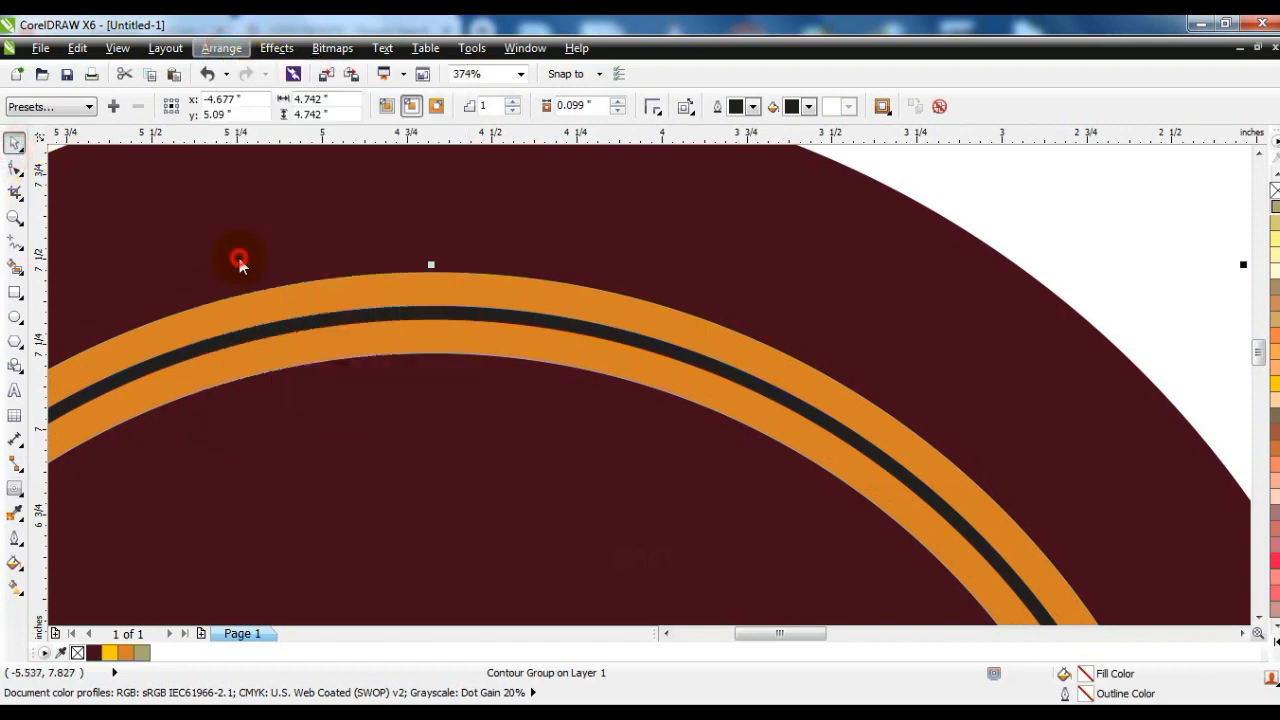
left_click(462, 236)
- Fill the thin contour ring with Deep Yellow and remove the outlines of both rings
left_click(466, 313)
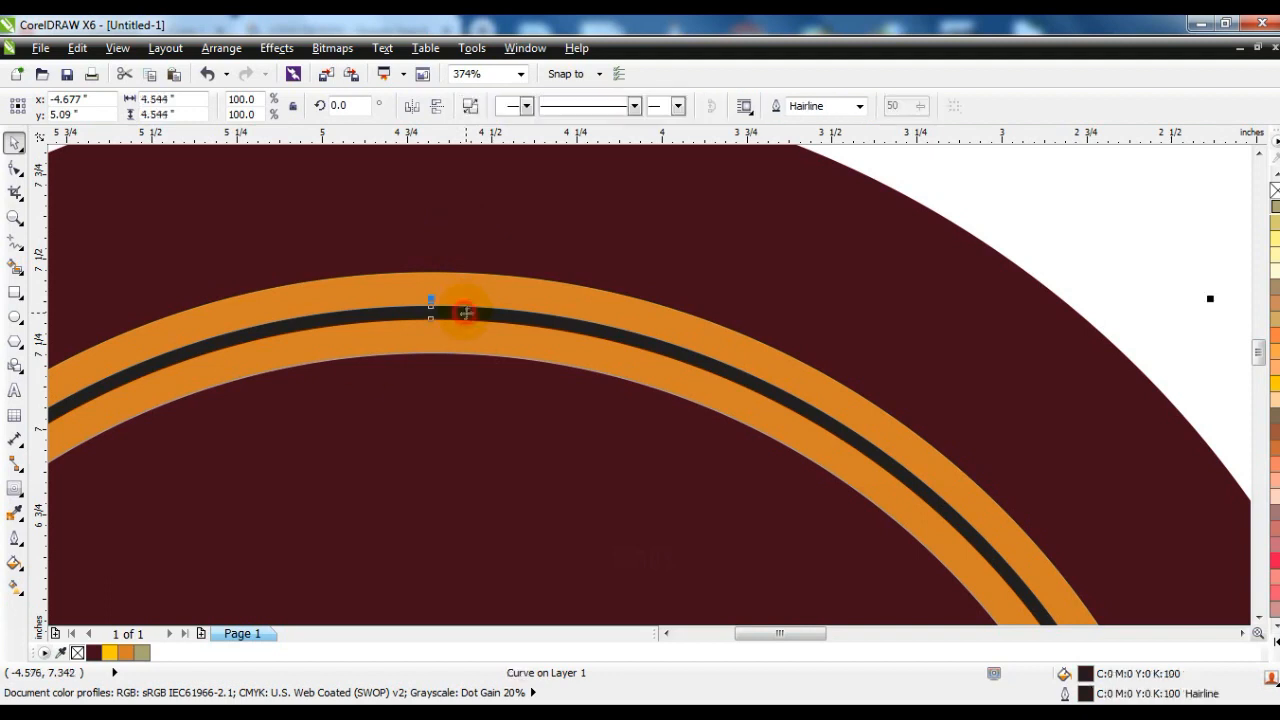
left_click(109, 652)
left_click(466, 277, "shift")
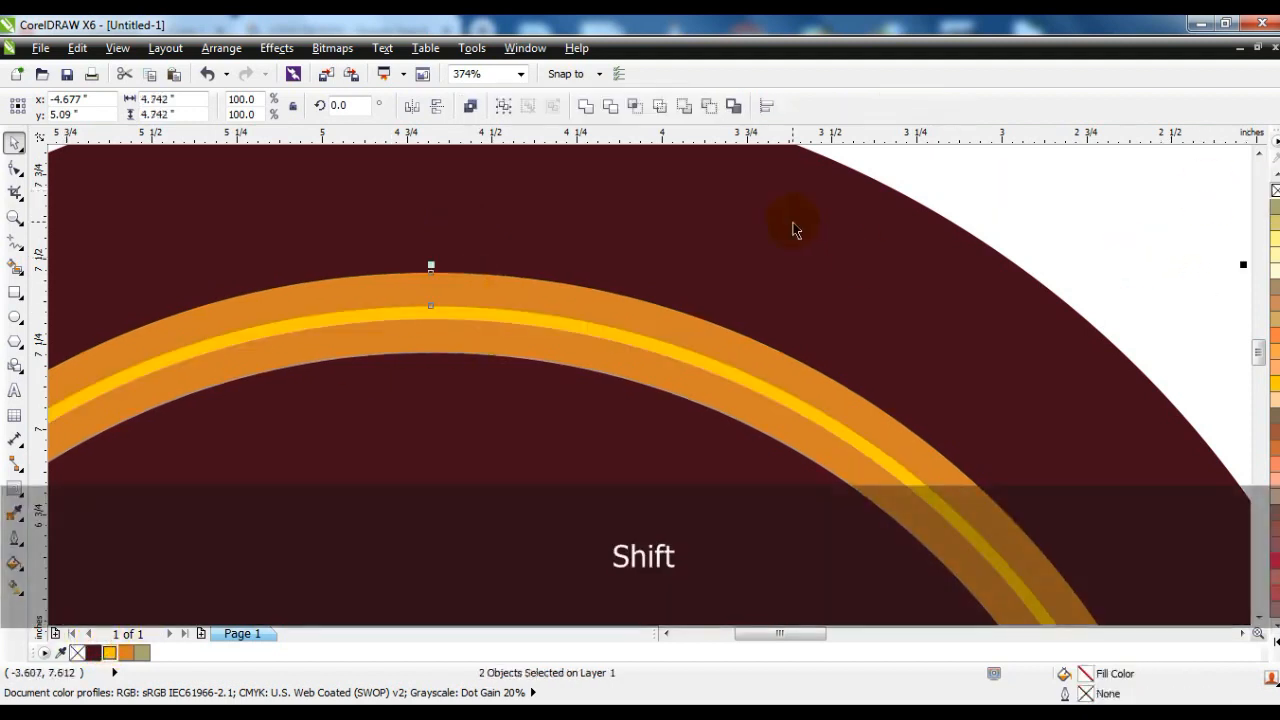
key("shift+F2")
left_click(896, 366)
key("F3")
key("Escape")
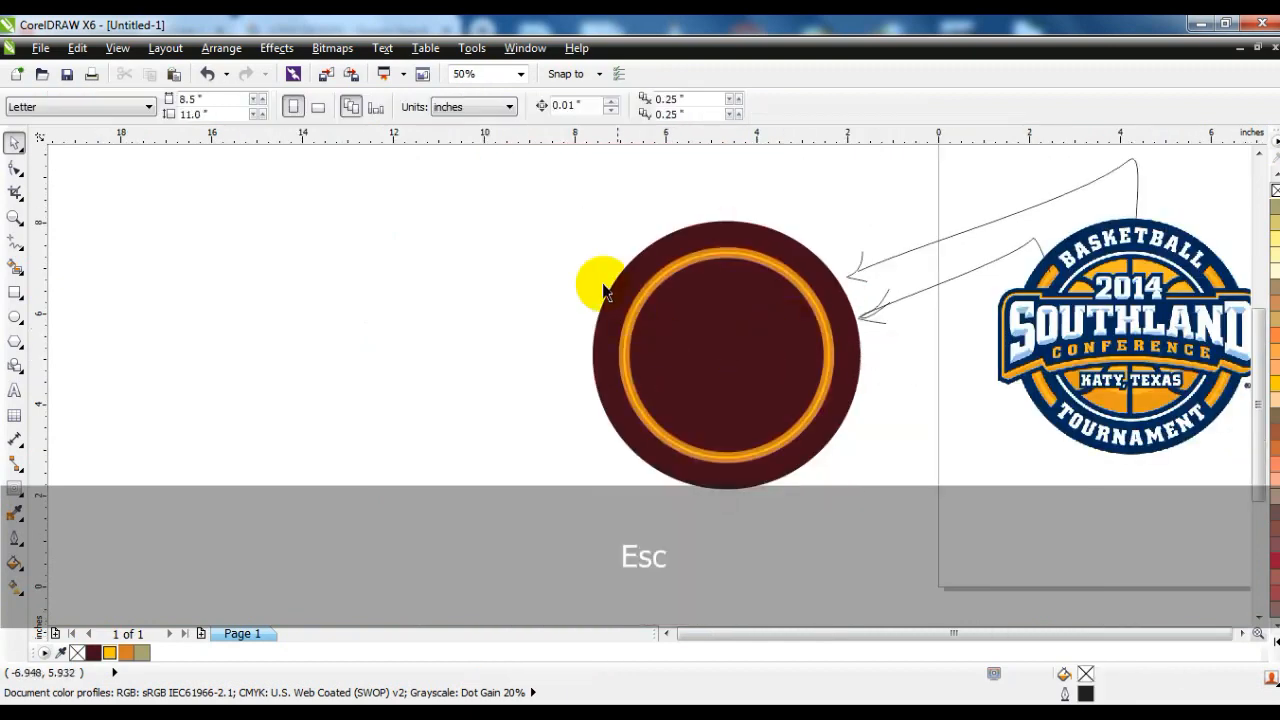
- PowerClip the thin Deep Yellow ring inside the orange ring
left_click_drag(1272, 508, 1240, 500)
key("shift+F2")
key("Escape")
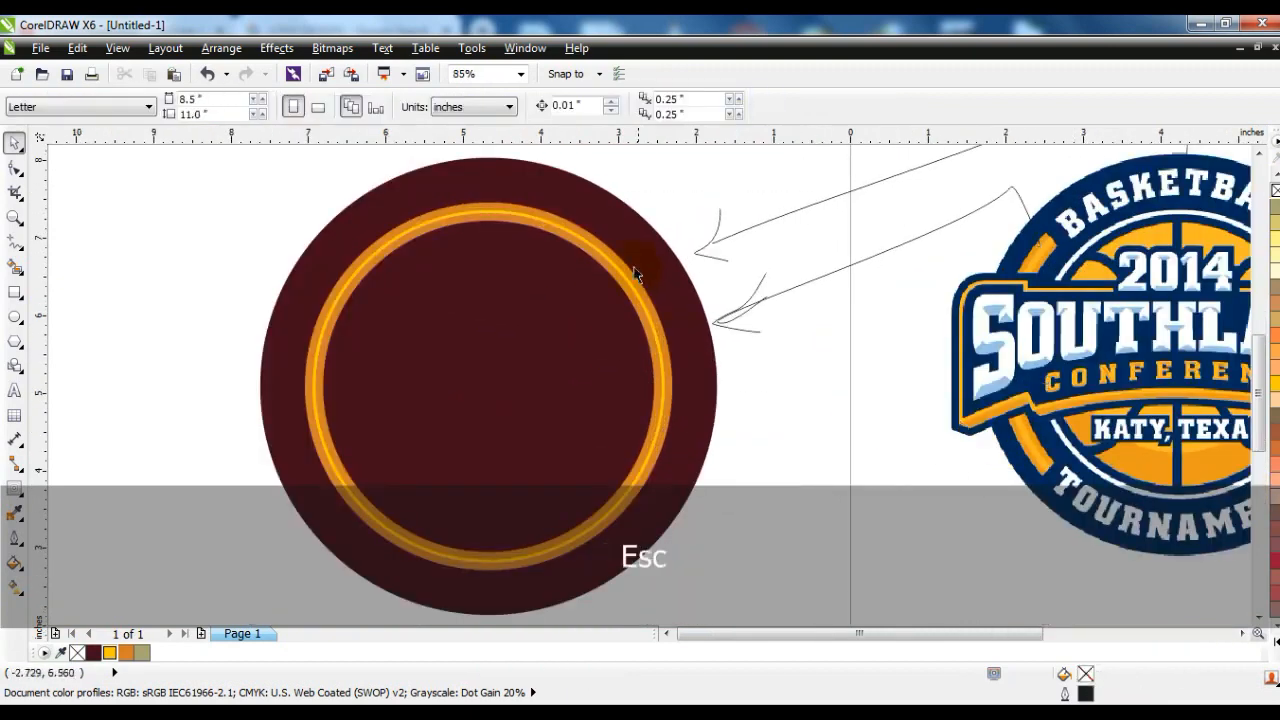
left_click(614, 268)
left_click(277, 48)
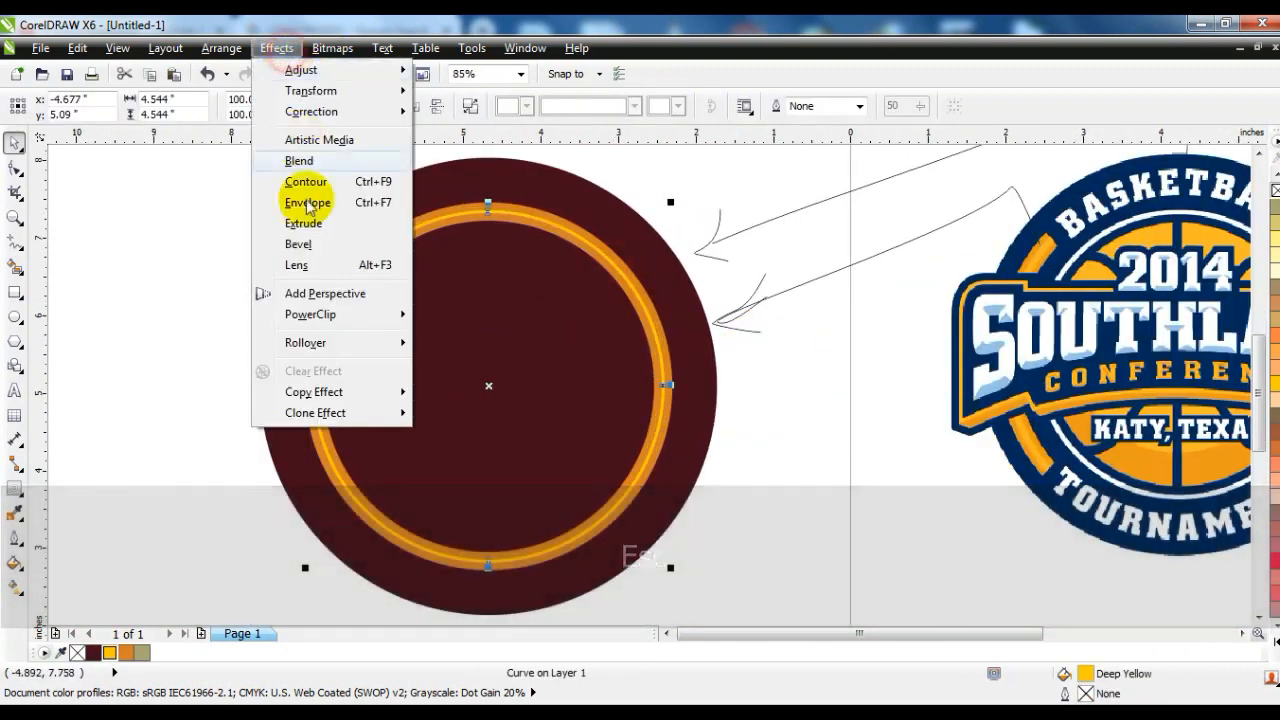
mouse_move(336, 320)
left_click(480, 314)
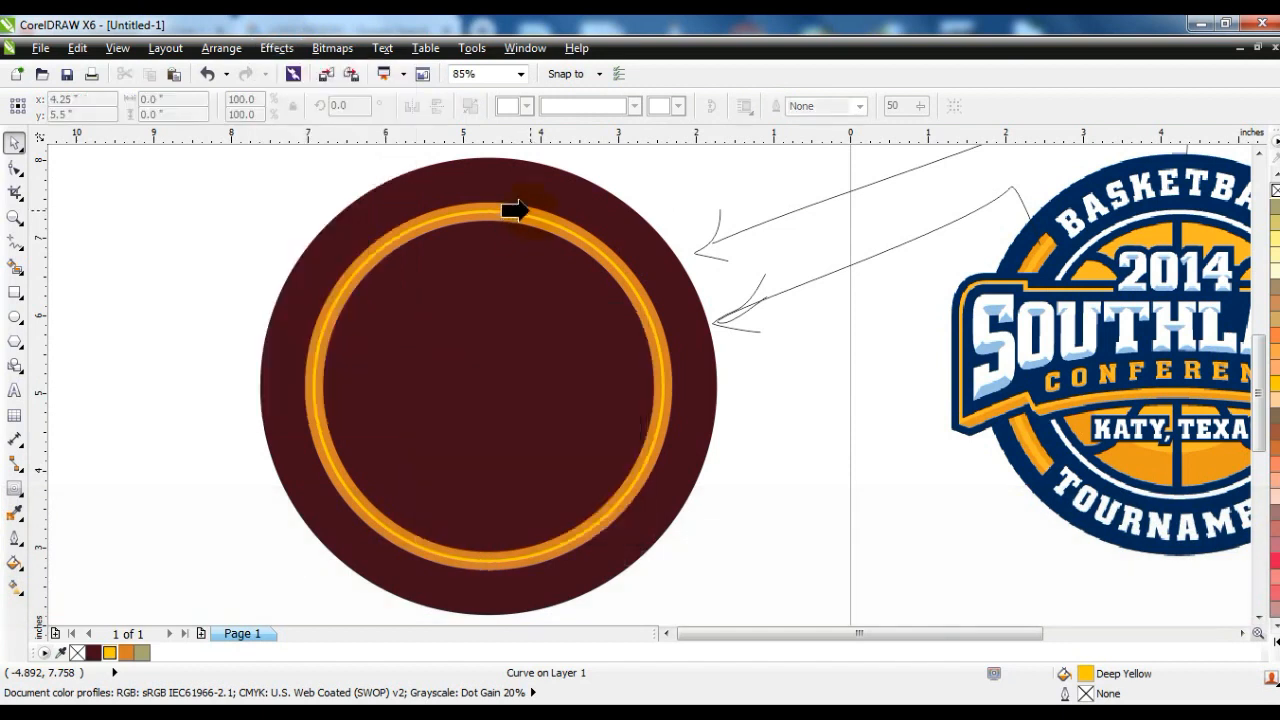
left_click(515, 210)
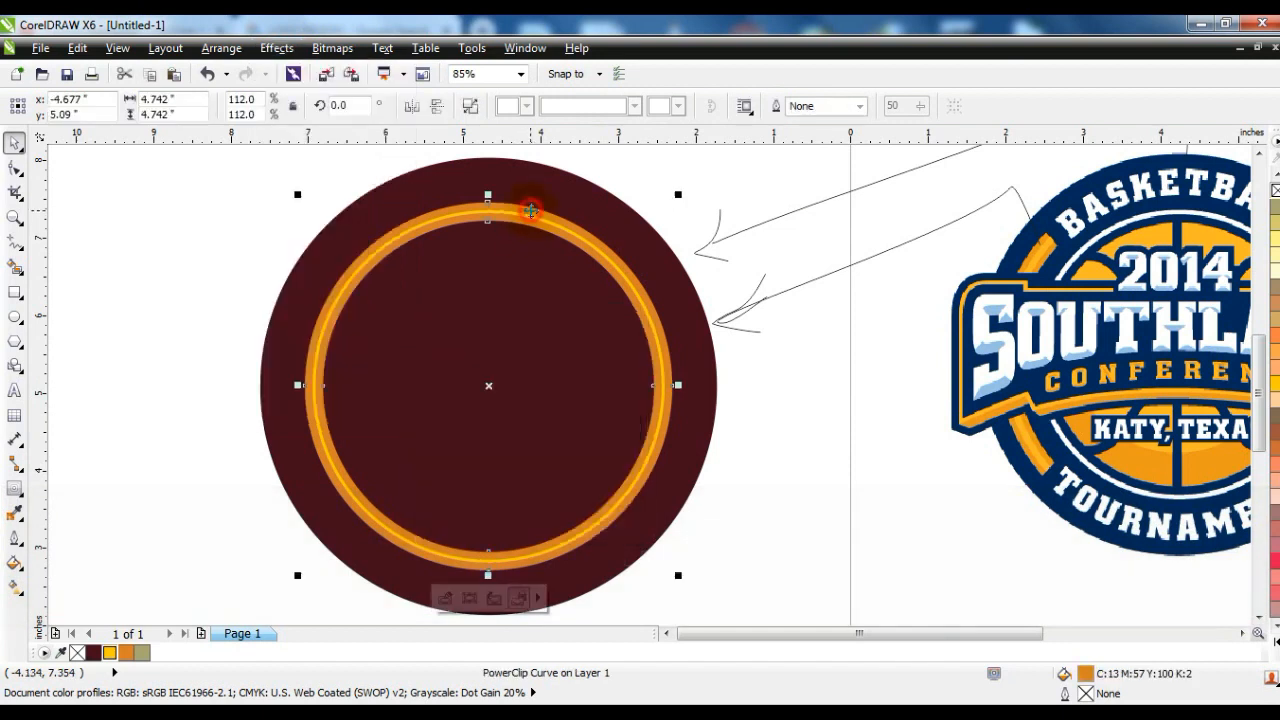
left_click(186, 243)
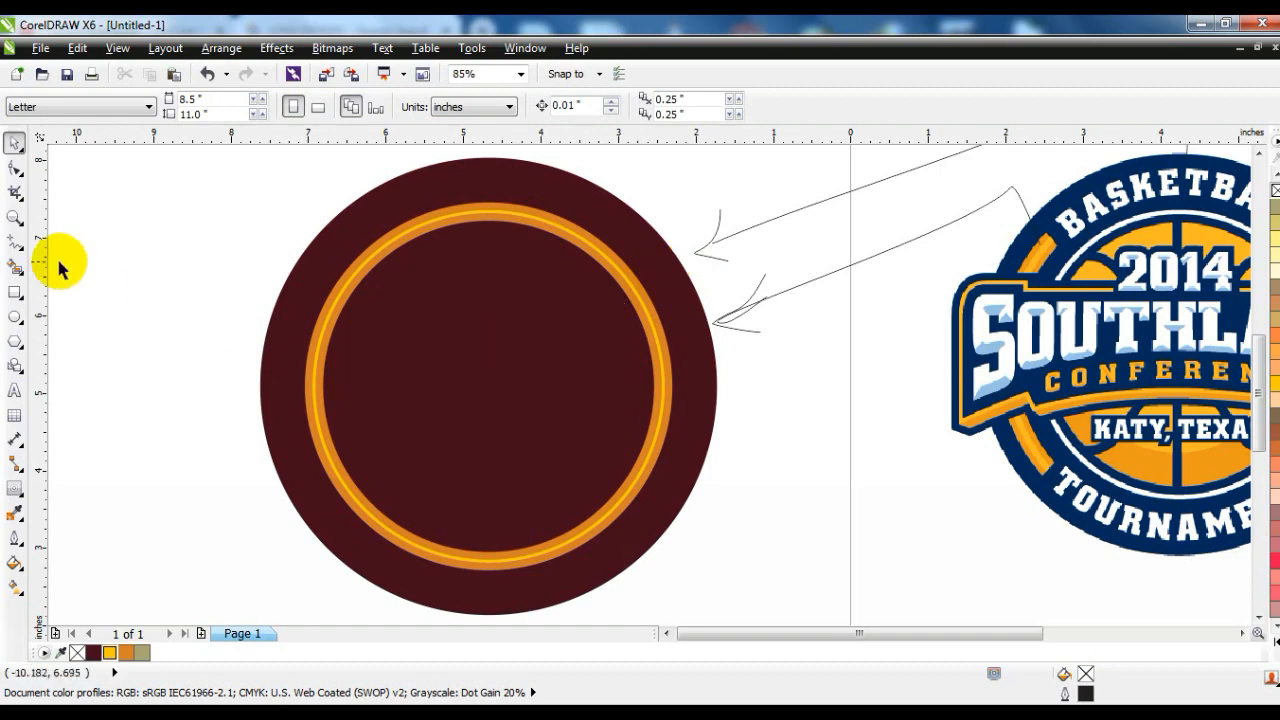
- Draw a freehand annotation arrow from the reference logo's inner white ring towards the maroon emblem
double_click(14, 217)
left_click_drag(361, 234, 1120, 528)
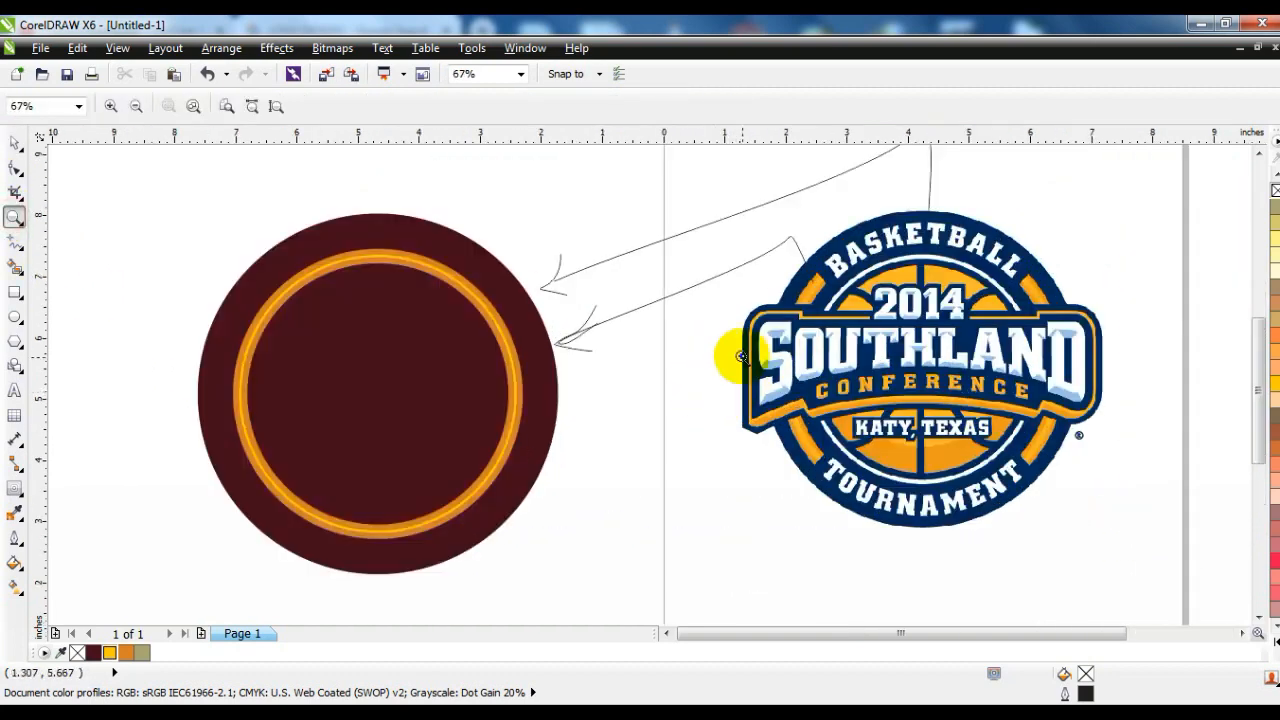
left_click(14, 143)
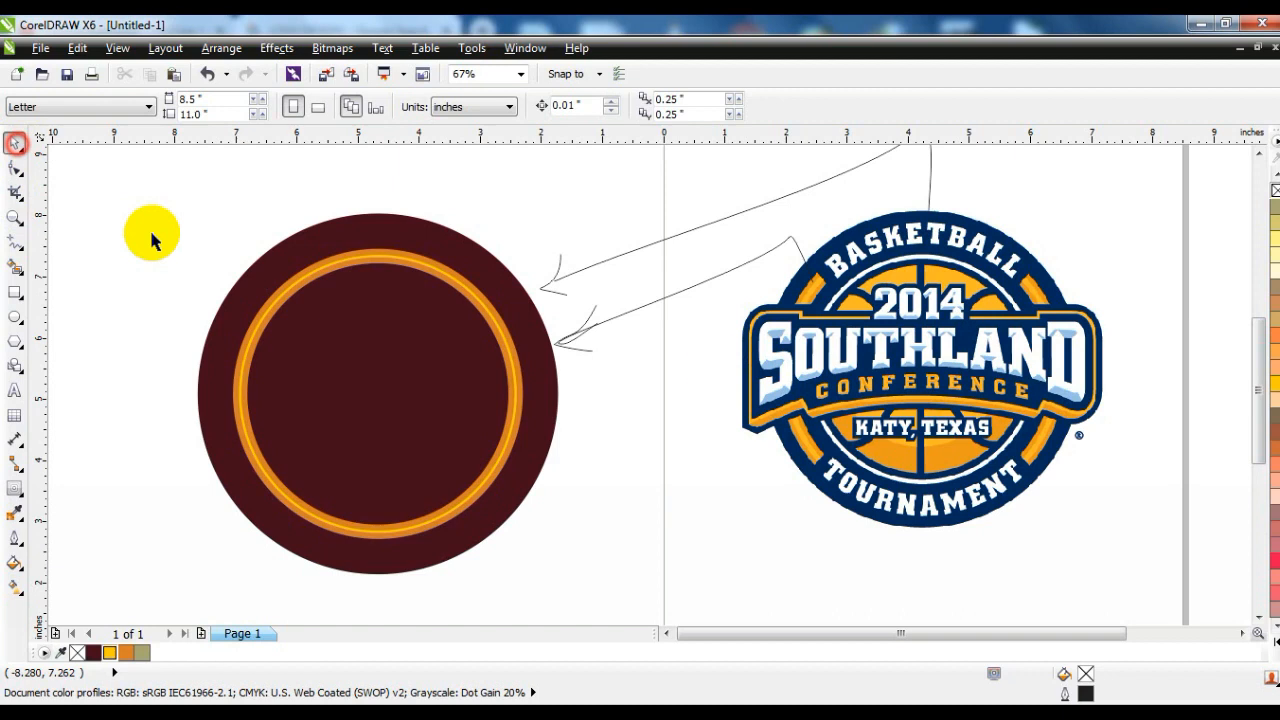
left_click(14, 243)
mouse_move(877, 201)
left_mouse_down()
mouse_move(824, 232)
mouse_move(662, 385)
mouse_move(611, 398)
mouse_move(644, 420)
left_mouse_up()
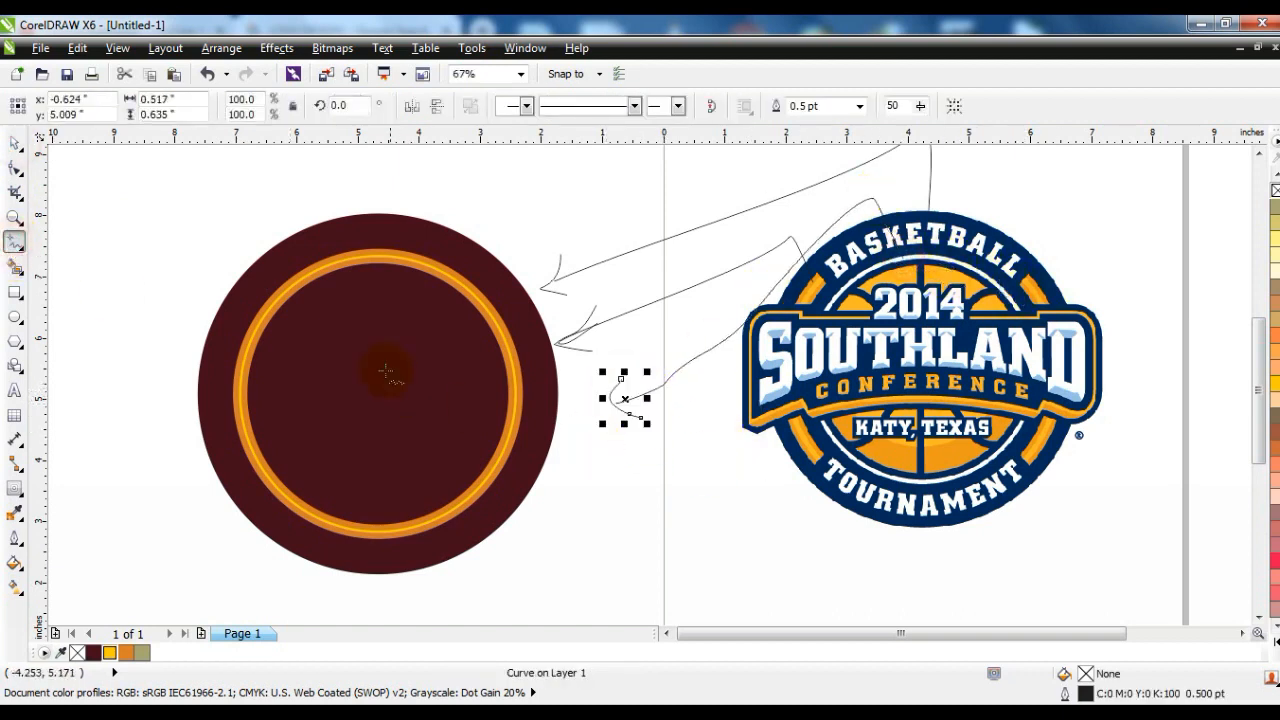
left_click(14, 143)
left_click(143, 286)
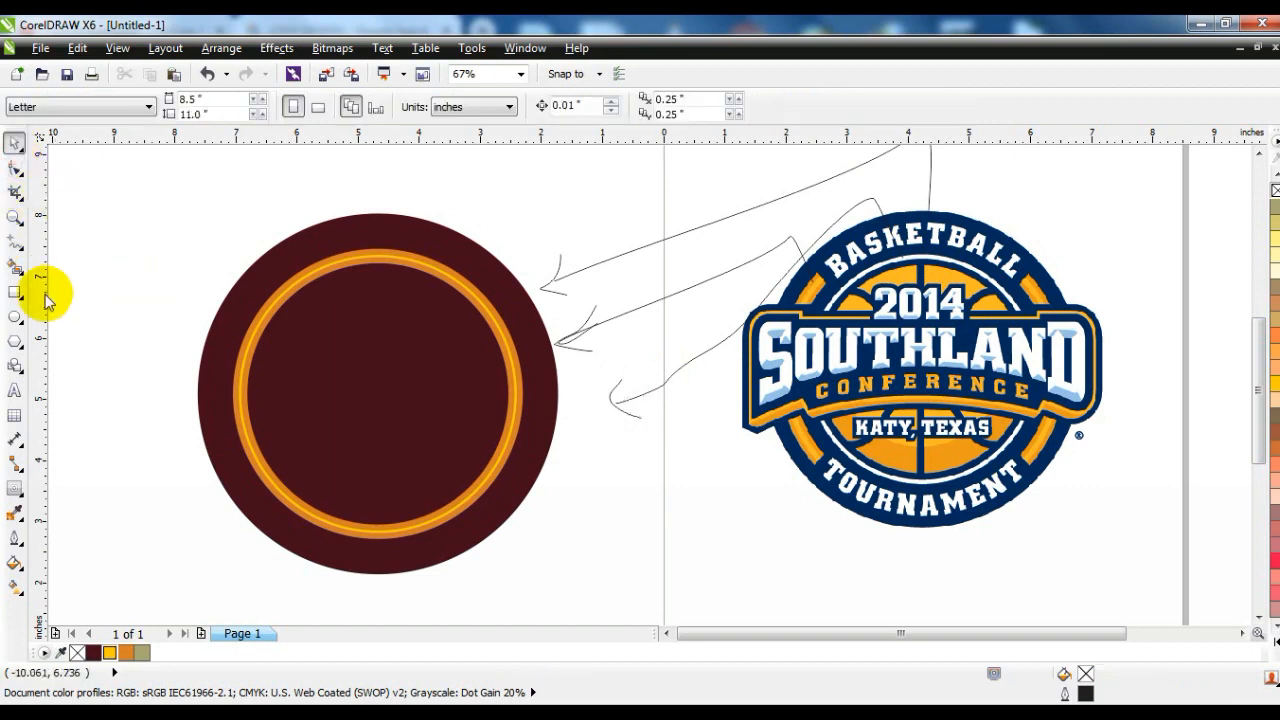
- Draw a circle about 3.39 inches in diameter inside the orange ring and give it a 4 pt white outline
left_click(13, 318)
left_click_drag(292, 288, 407, 482)
left_click(814, 106)
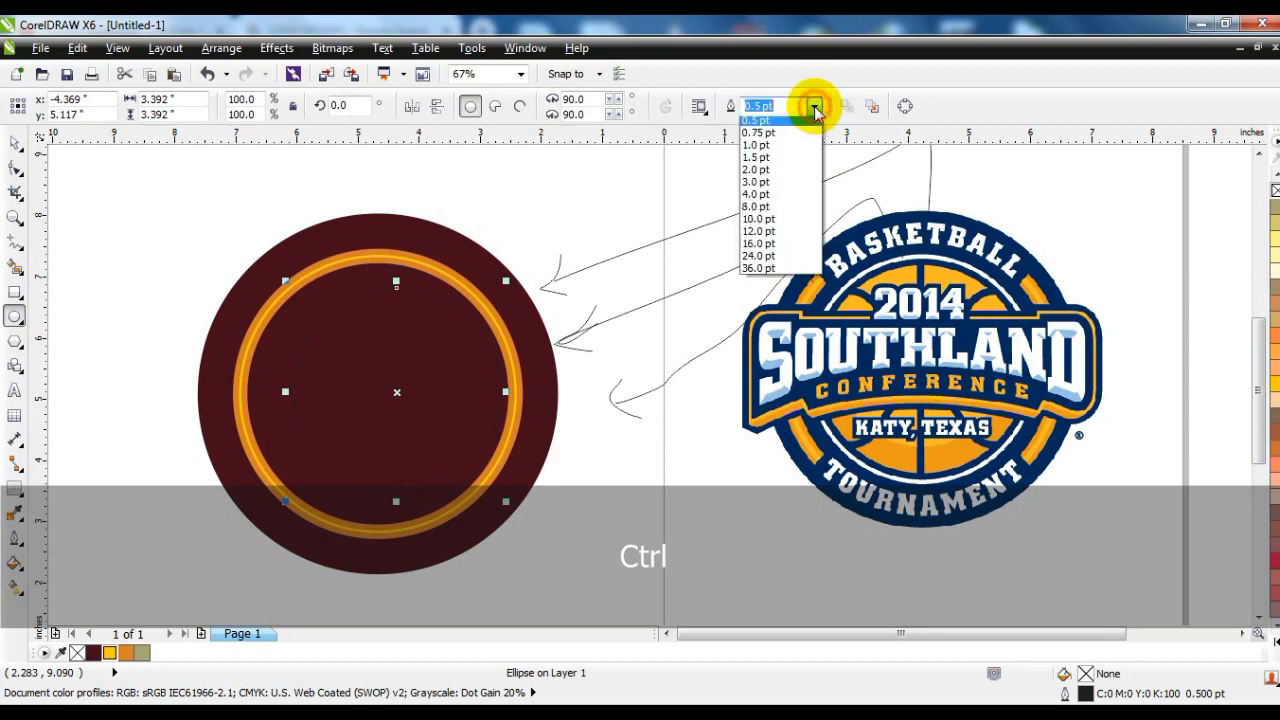
left_click(755, 222)
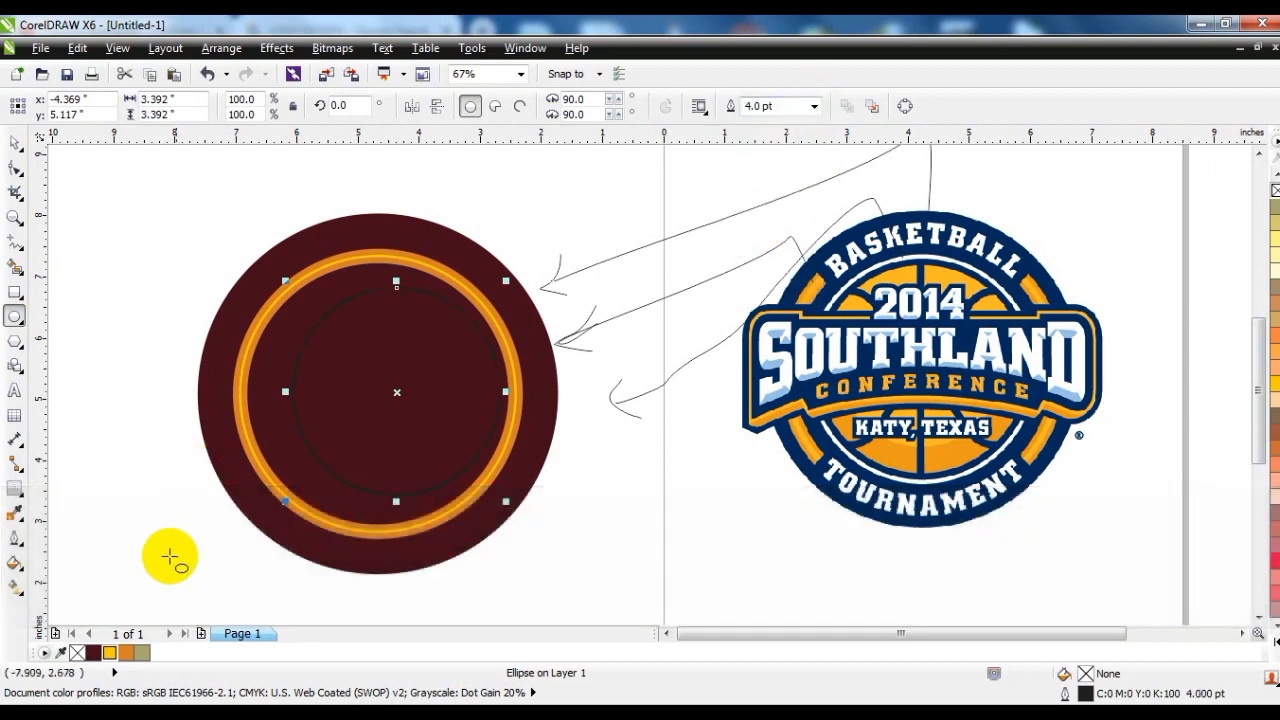
left_click(1272, 645)
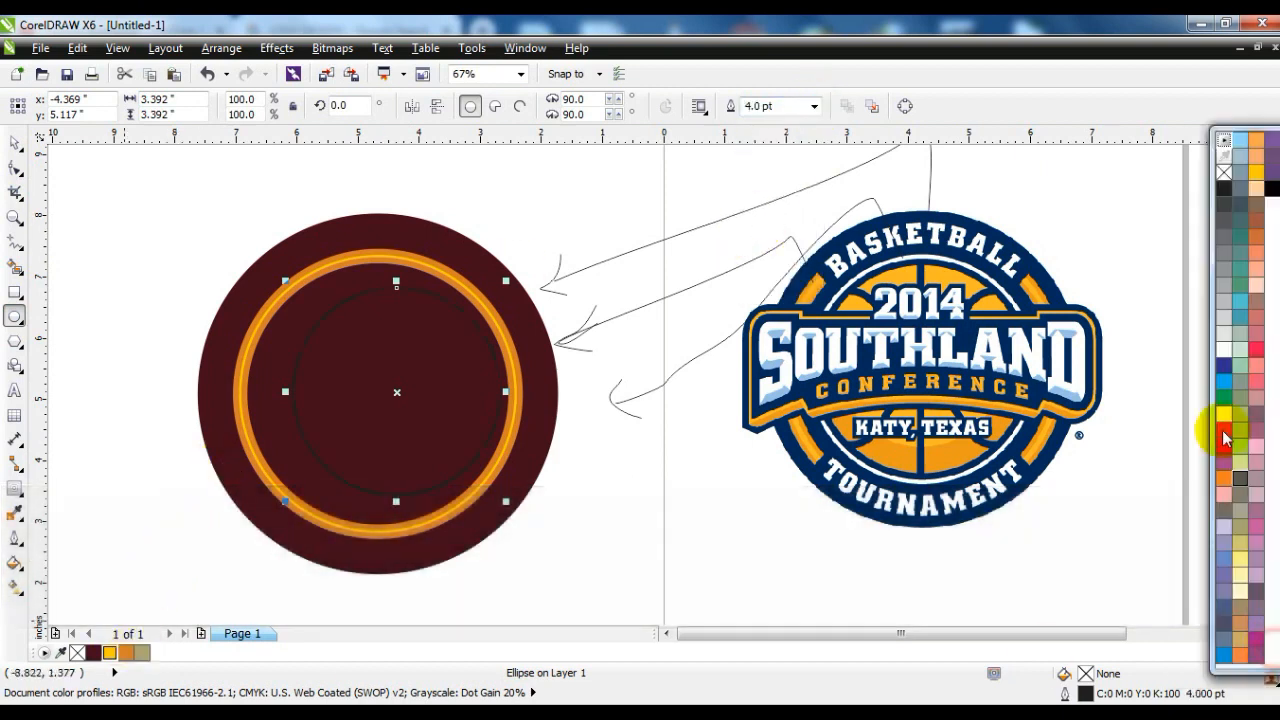
right_click(1224, 349)
- Centre the white-outlined circle on the orange ring and enlarge it about its centre to about 3.7 inches
left_click(14, 143)
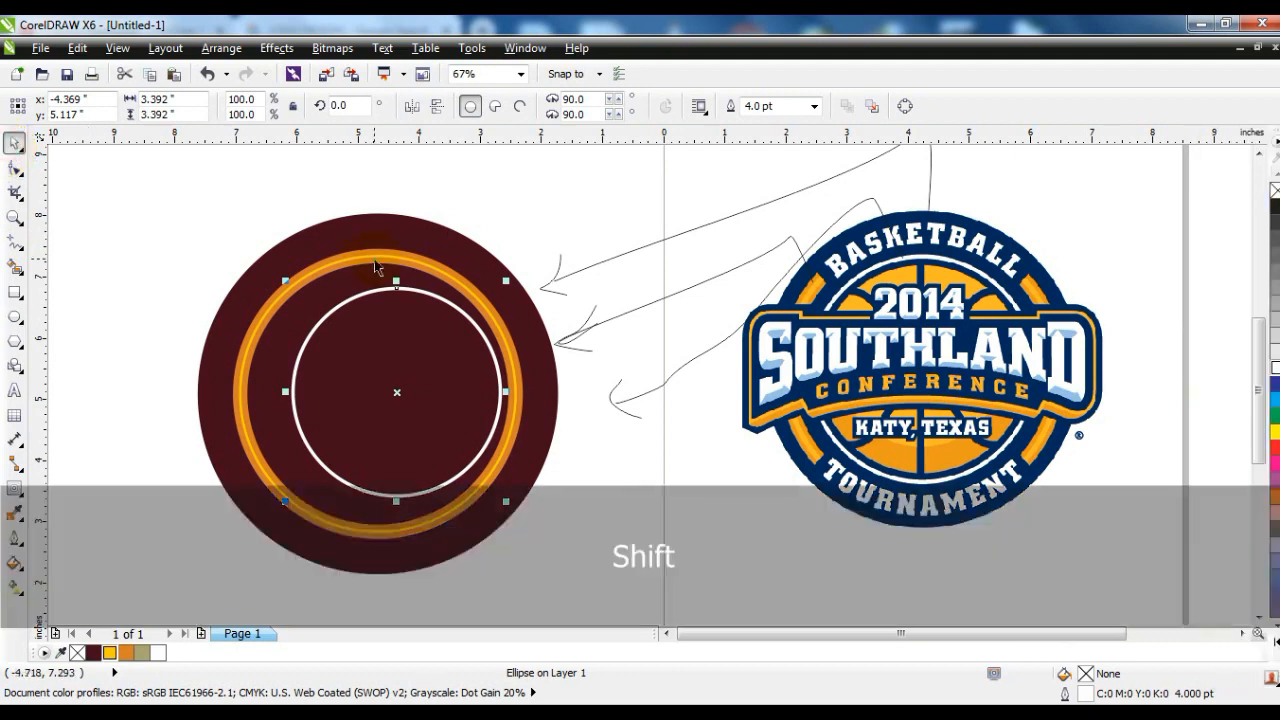
left_click(374, 259, "shift")
key("e")
left_click(452, 320)
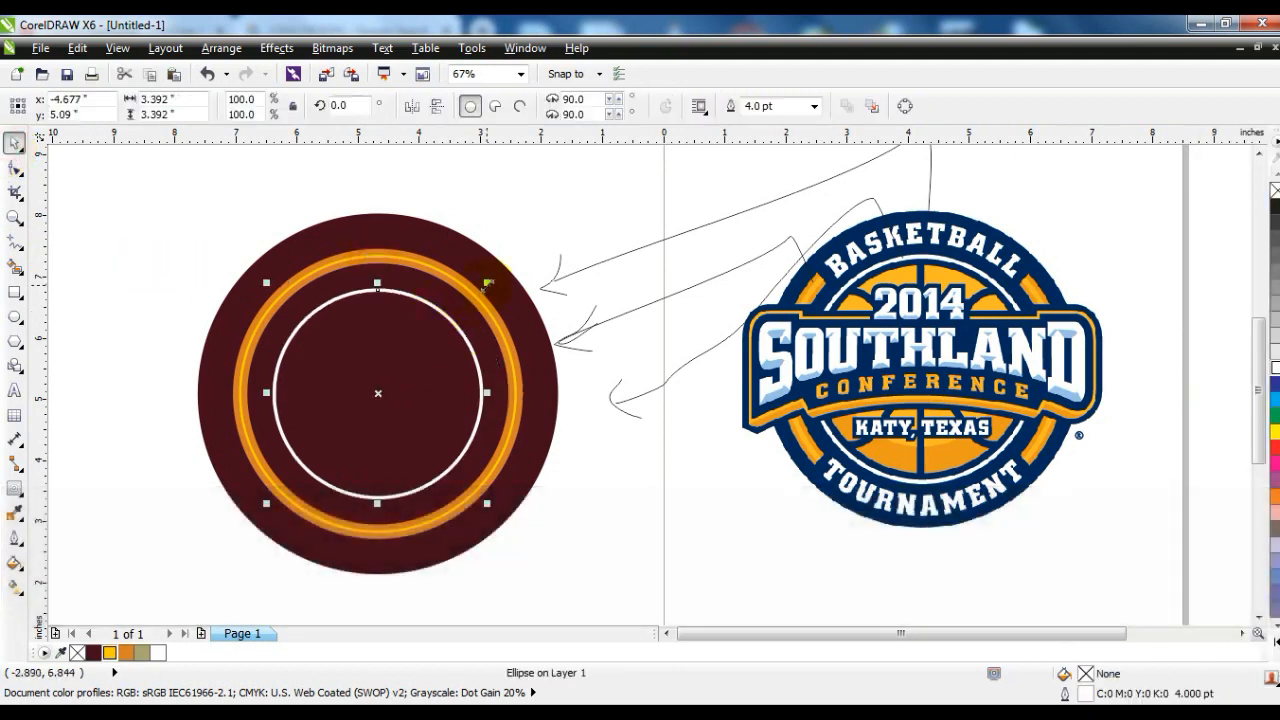
left_click_drag(487, 284, 494, 279)
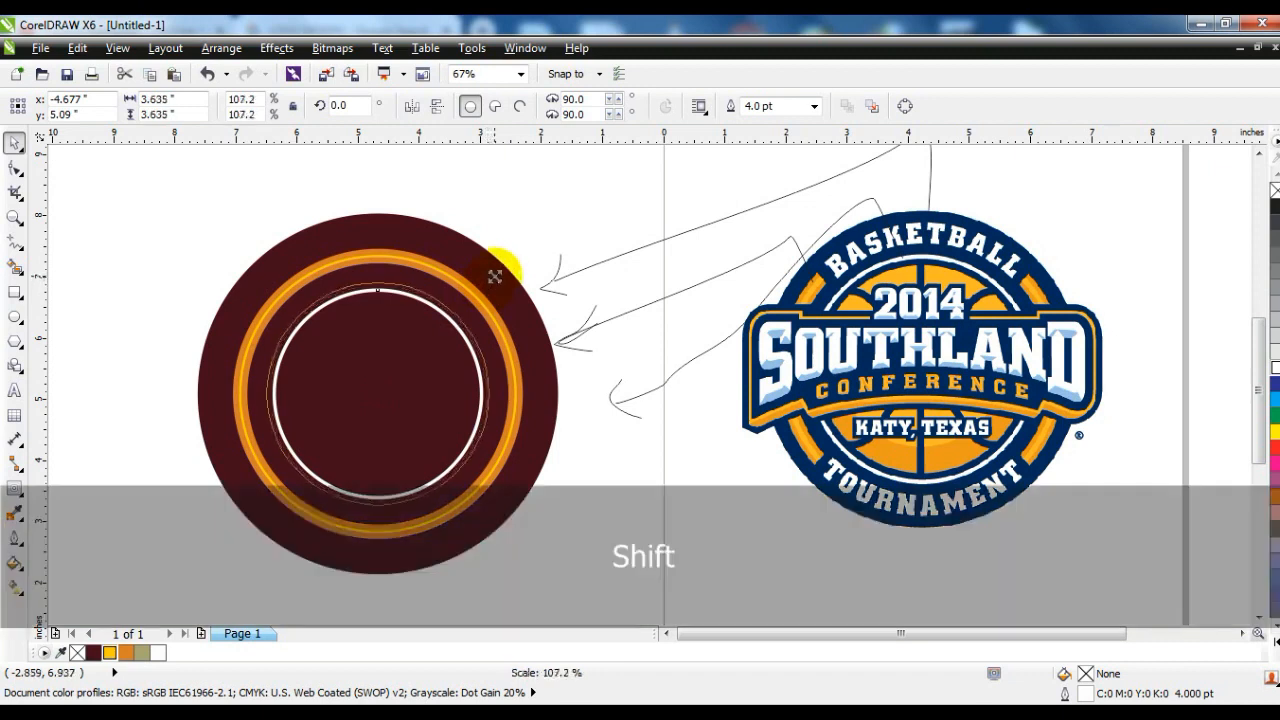
left_click_drag(495, 270, 499, 266)
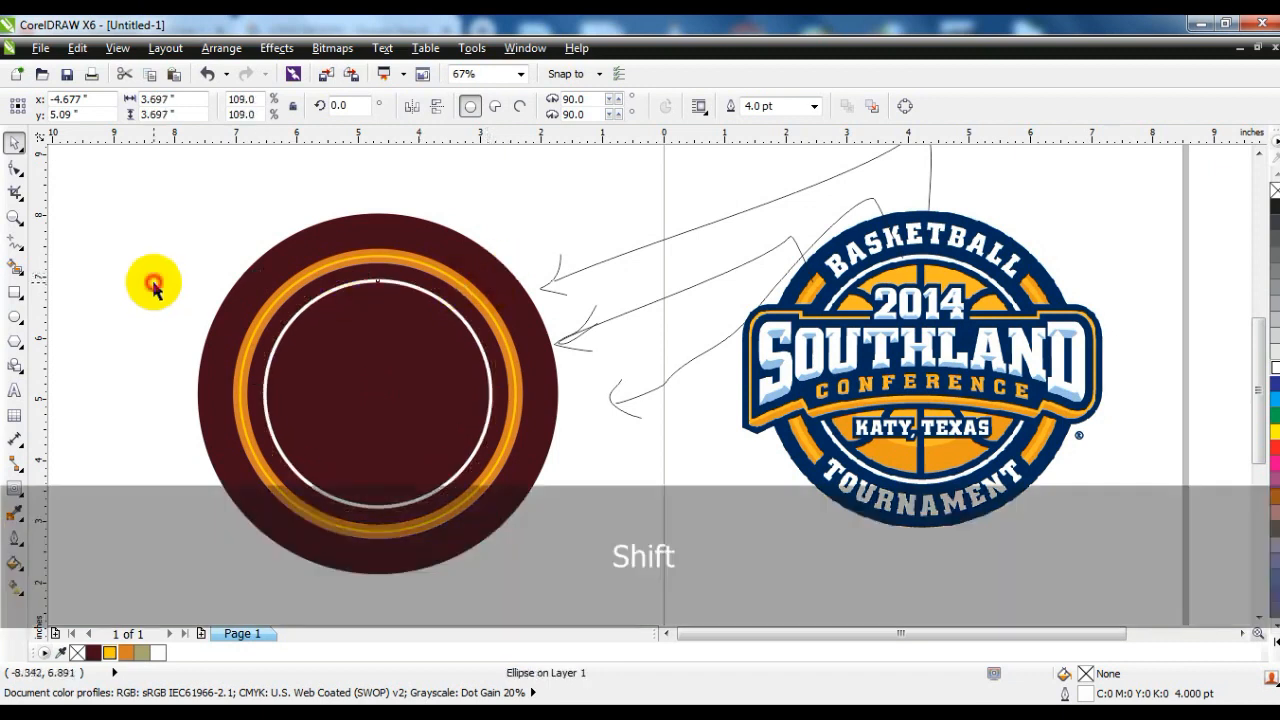
left_click(149, 277)
- Add a concentric copy of the white circle scaled down to about 3.32 inches and fill it with white
left_click(437, 303)
key("KP_Add")
left_click_drag(497, 270, 486, 285)
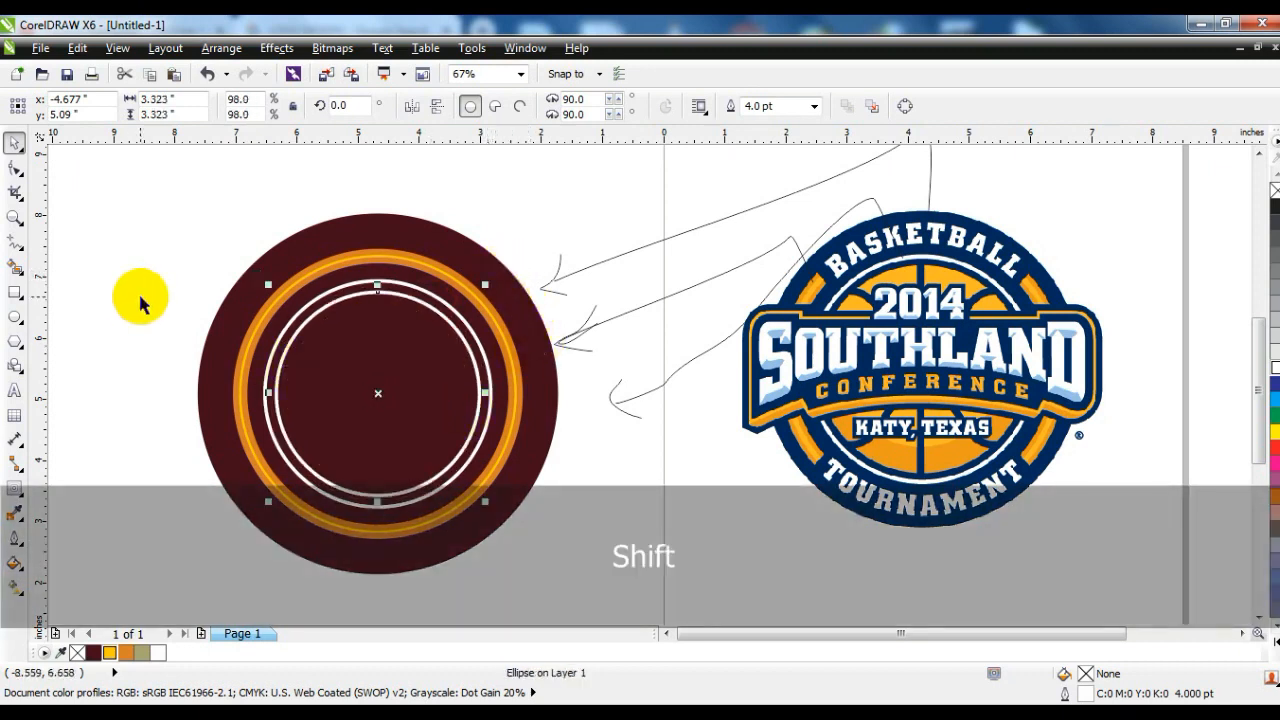
left_click(158, 652)
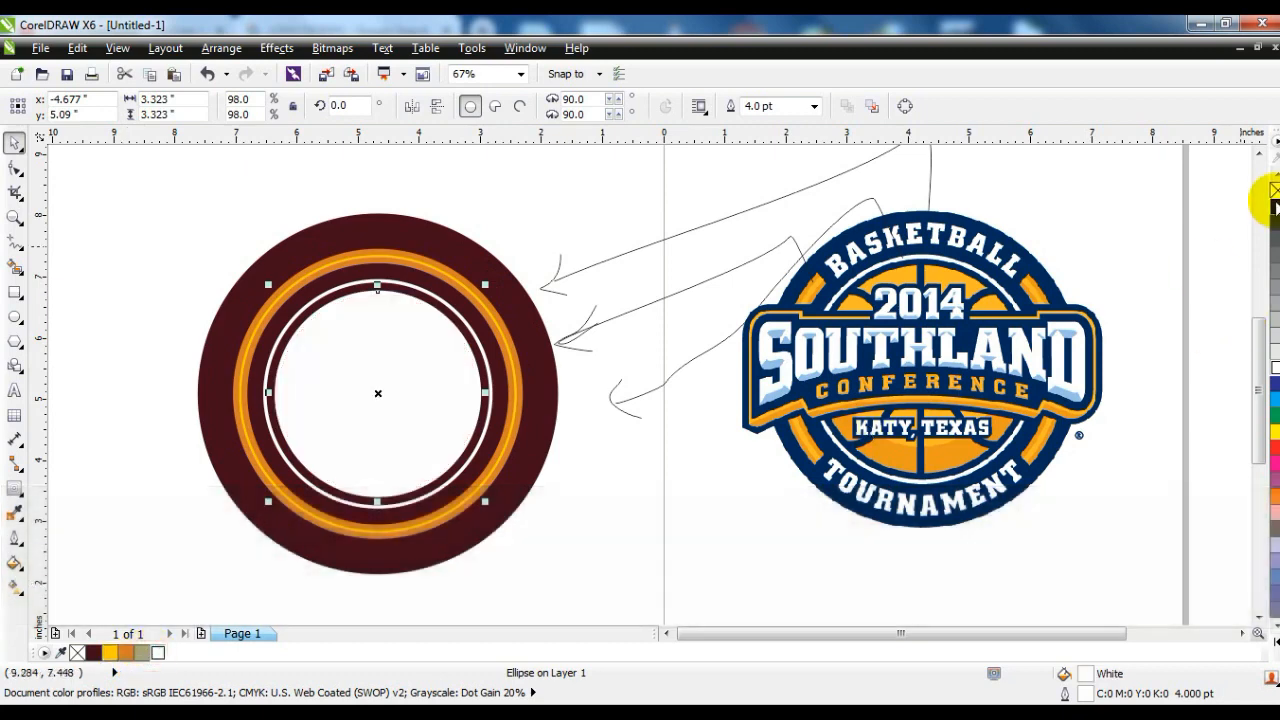
left_click(163, 263)
- Draw a freehand annotation arrow from the reference logo's basketball to the maroon emblem
left_click(14, 214)
left_click_drag(157, 194, 1114, 549)
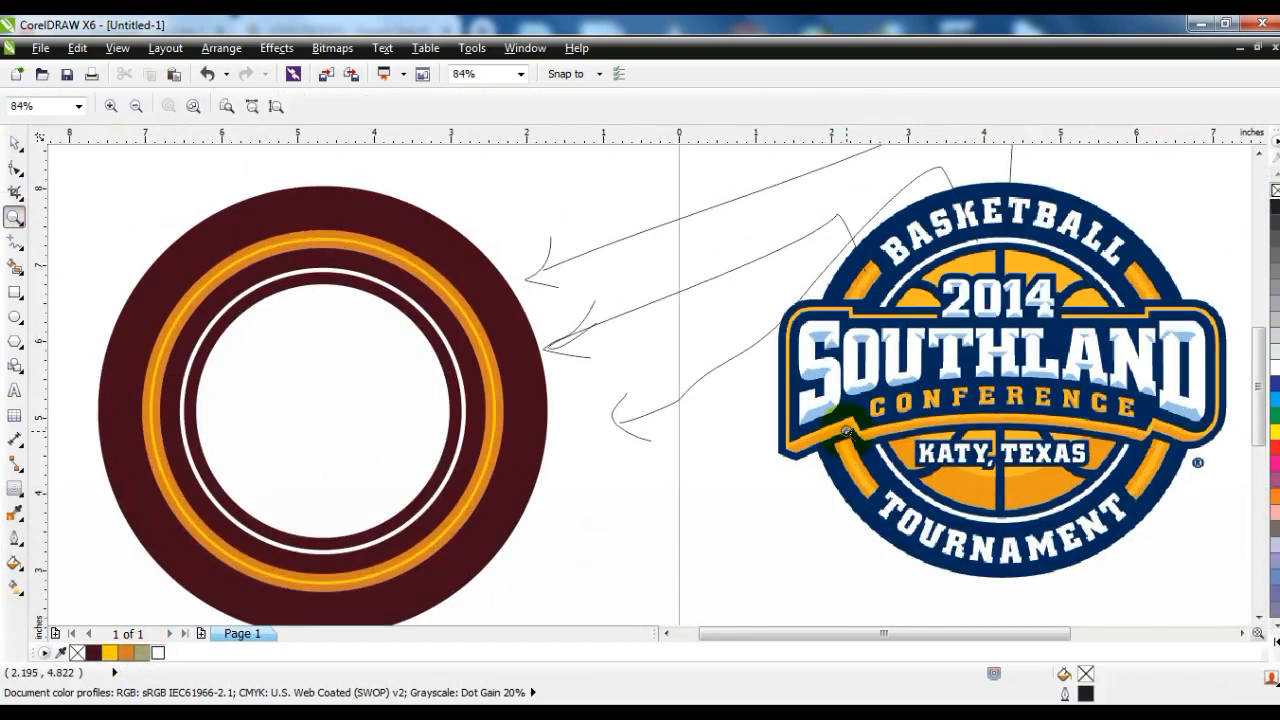
left_click(14, 243)
mouse_move(965, 480)
left_mouse_down()
mouse_move(528, 590)
mouse_move(464, 507)
mouse_move(462, 546)
left_mouse_up()
left_click(14, 143)
left_click(572, 465)
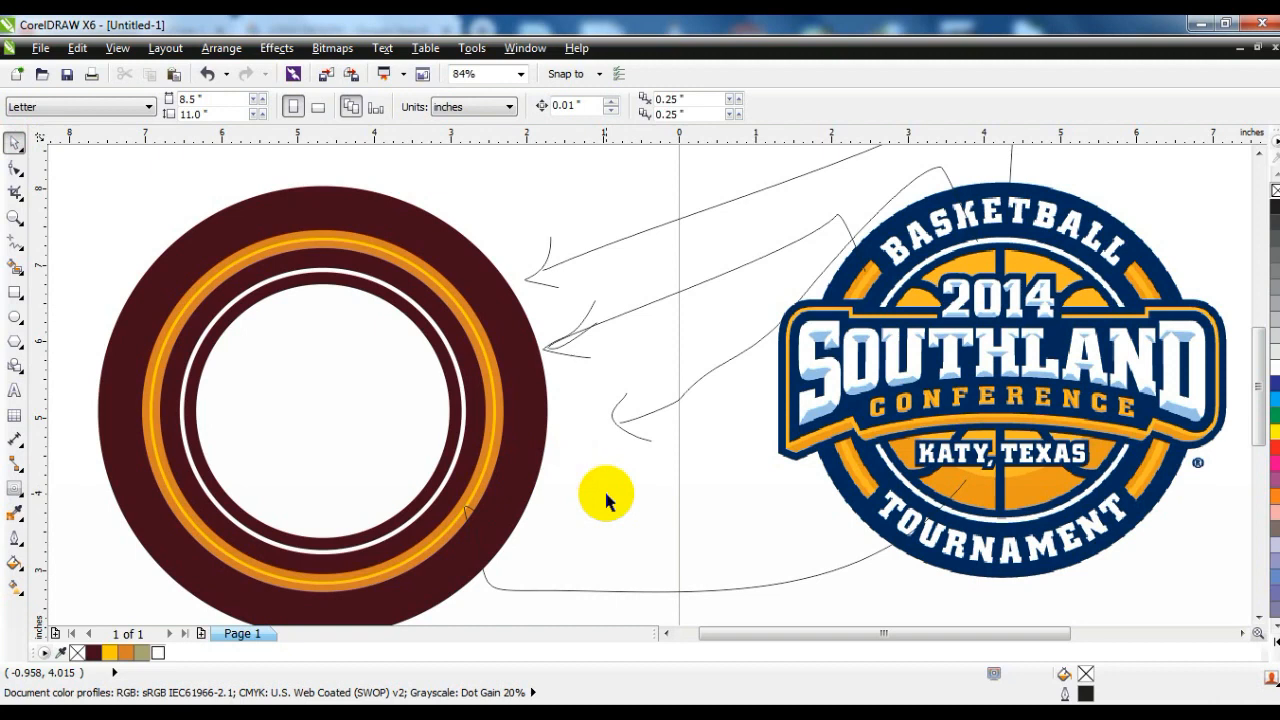
- Draw a narrow vertical bar about 0.074 by 3.588 inches across the white disc and centre it horizontally on the disc
left_click(14, 293)
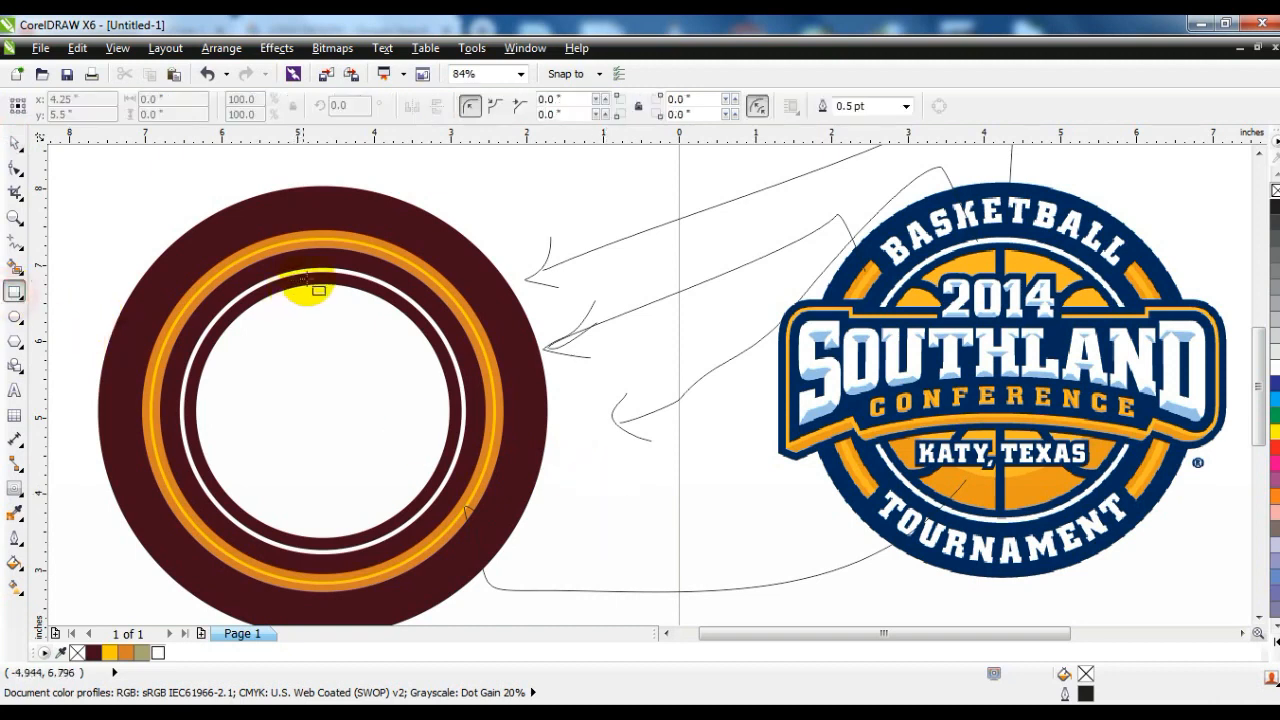
left_click_drag(313, 277, 317, 527)
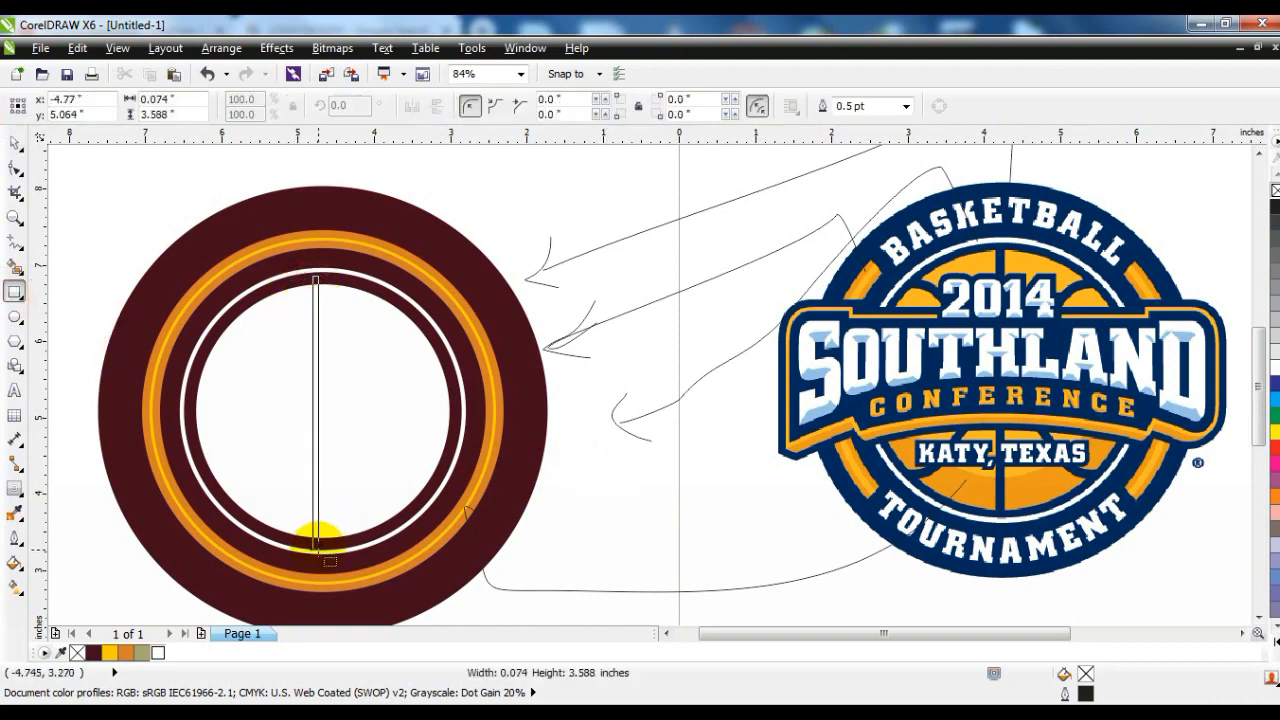
left_click(14, 143)
left_click(507, 243, "shift")
key("c")
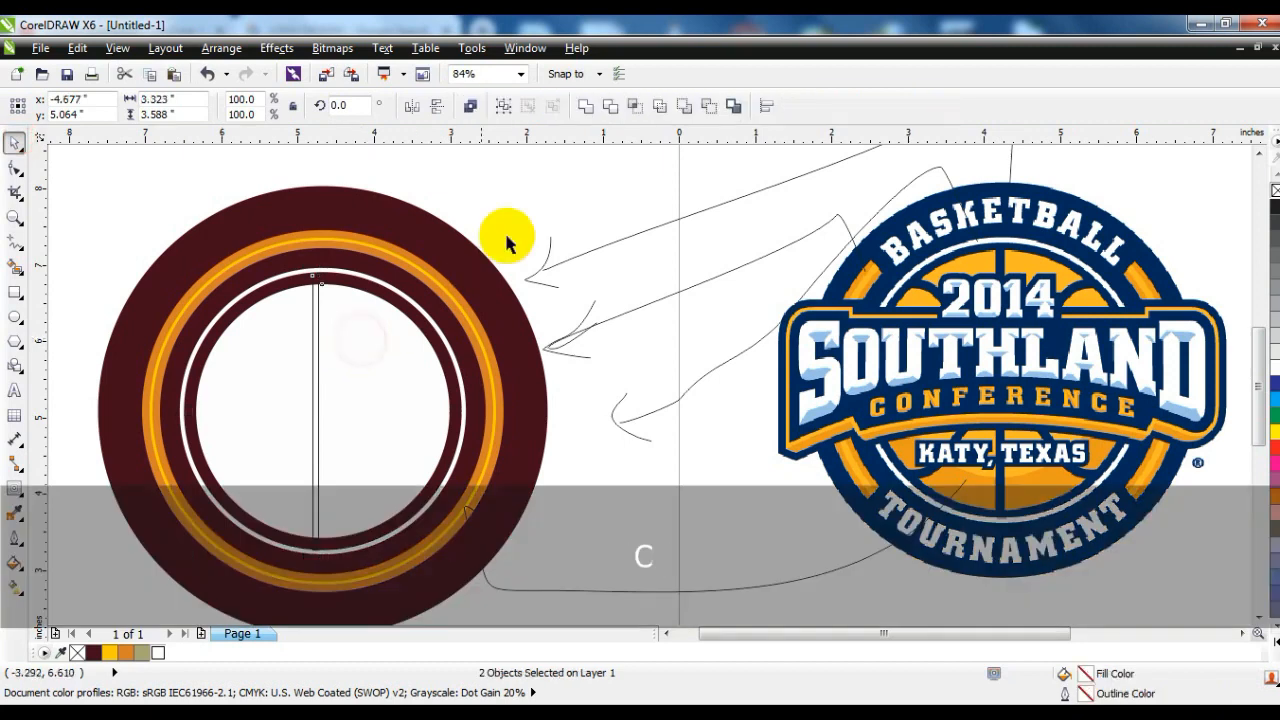
left_click(518, 208)
left_click(324, 294)
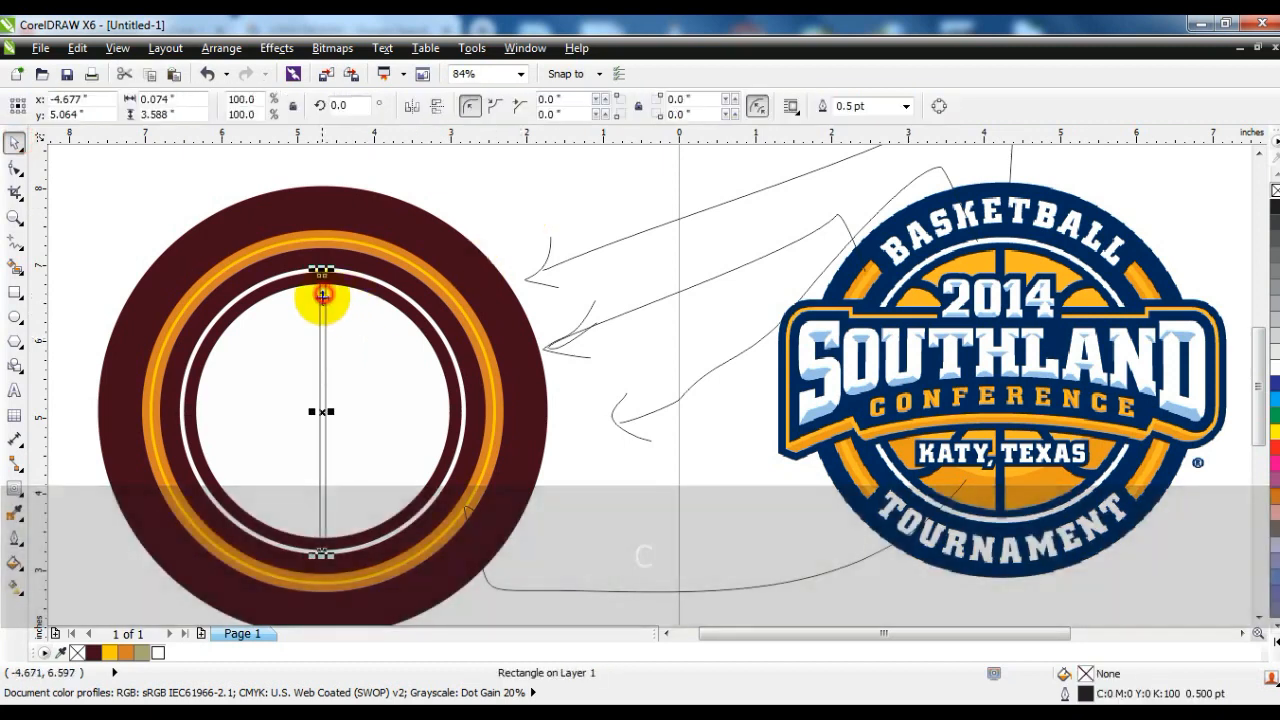
- Add a horizontal copy of the bar rotated to 270 degrees and weld both bars into a cross
left_click_drag(354, 284, 385, 424)
key("ctrl+z")
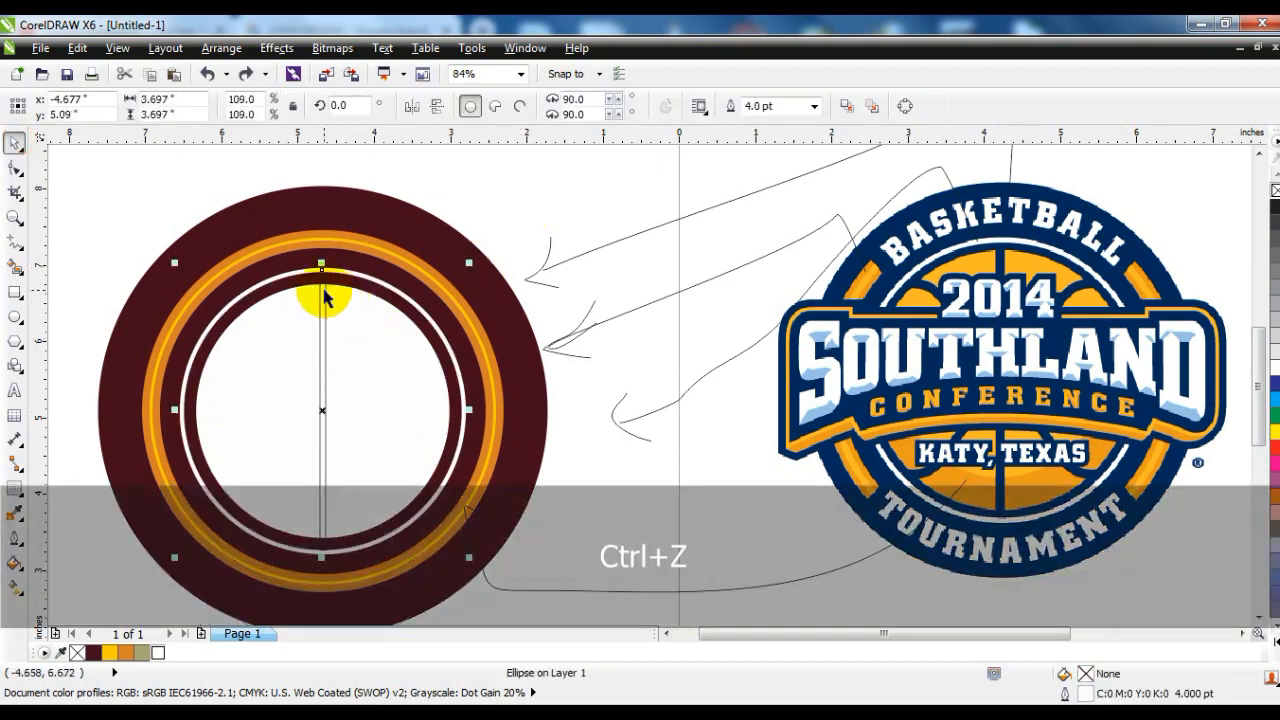
left_click(322, 297)
left_click_drag(325, 270, 409, 420)
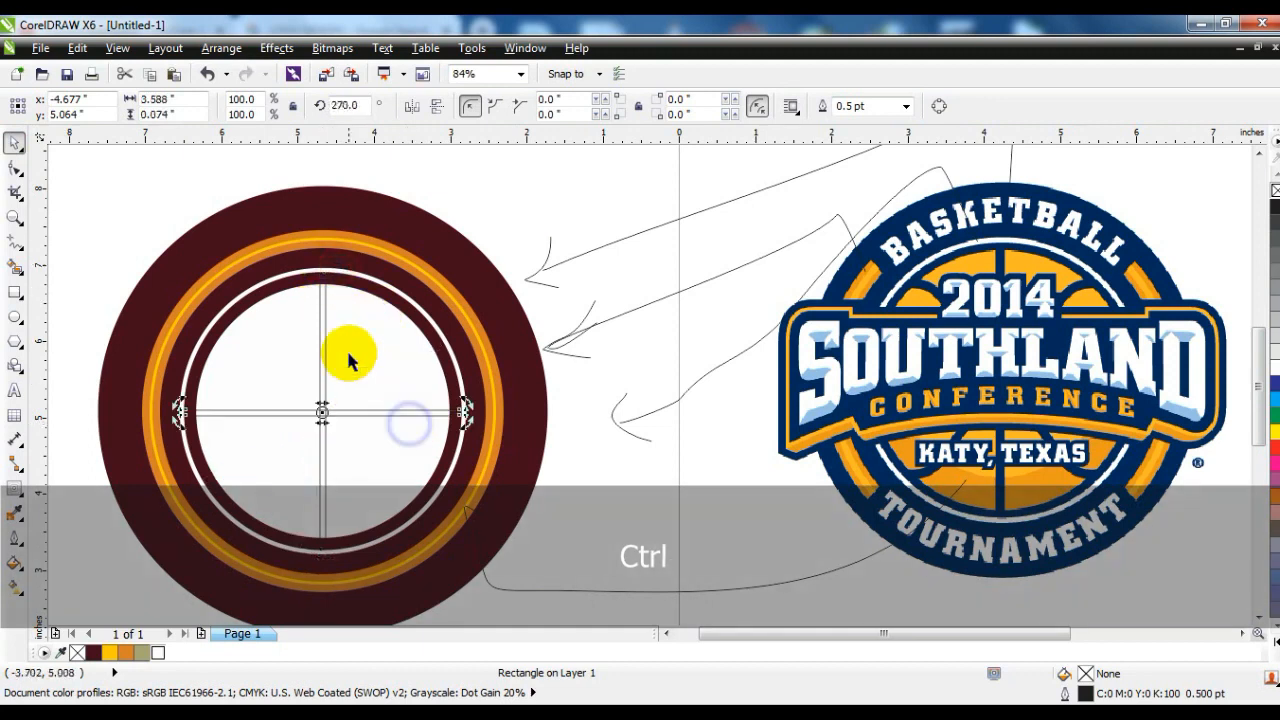
left_click(327, 312, "shift")
left_click(592, 107)
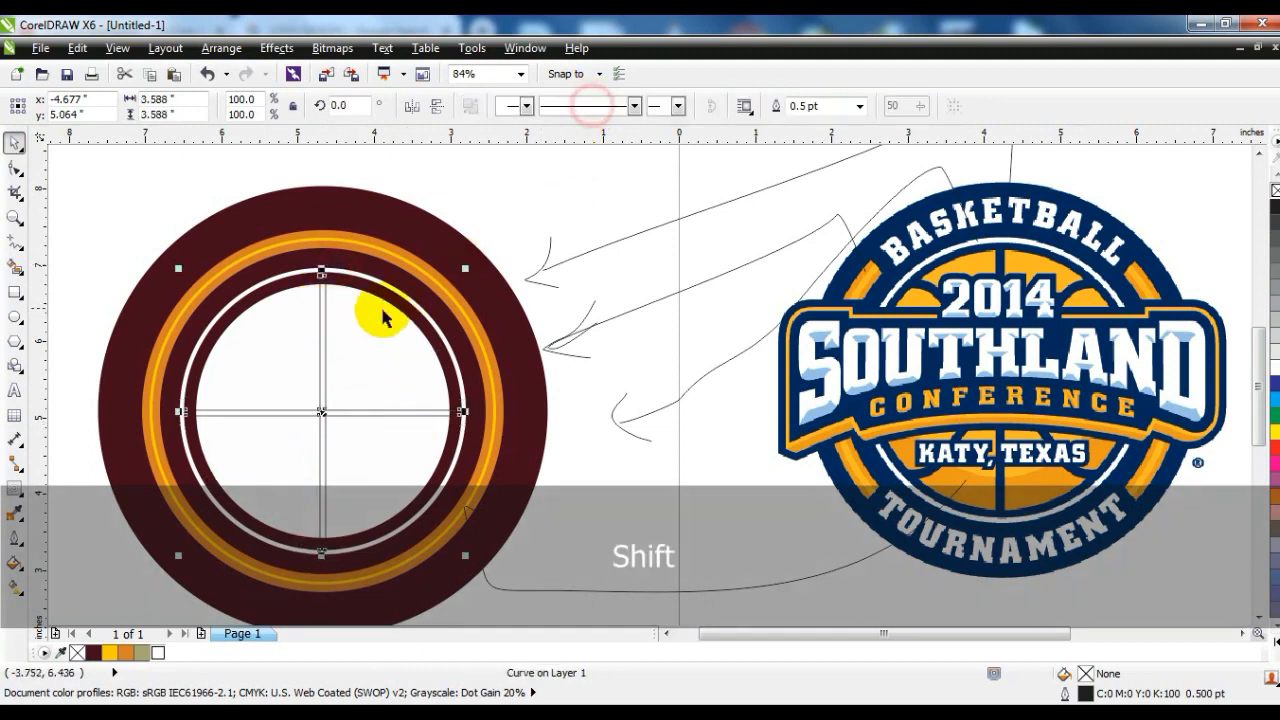
- Trim the cross shape out of the white disc and delete the leftover cross
left_click(383, 309, "shift")
left_click(610, 107)
left_click(586, 186)
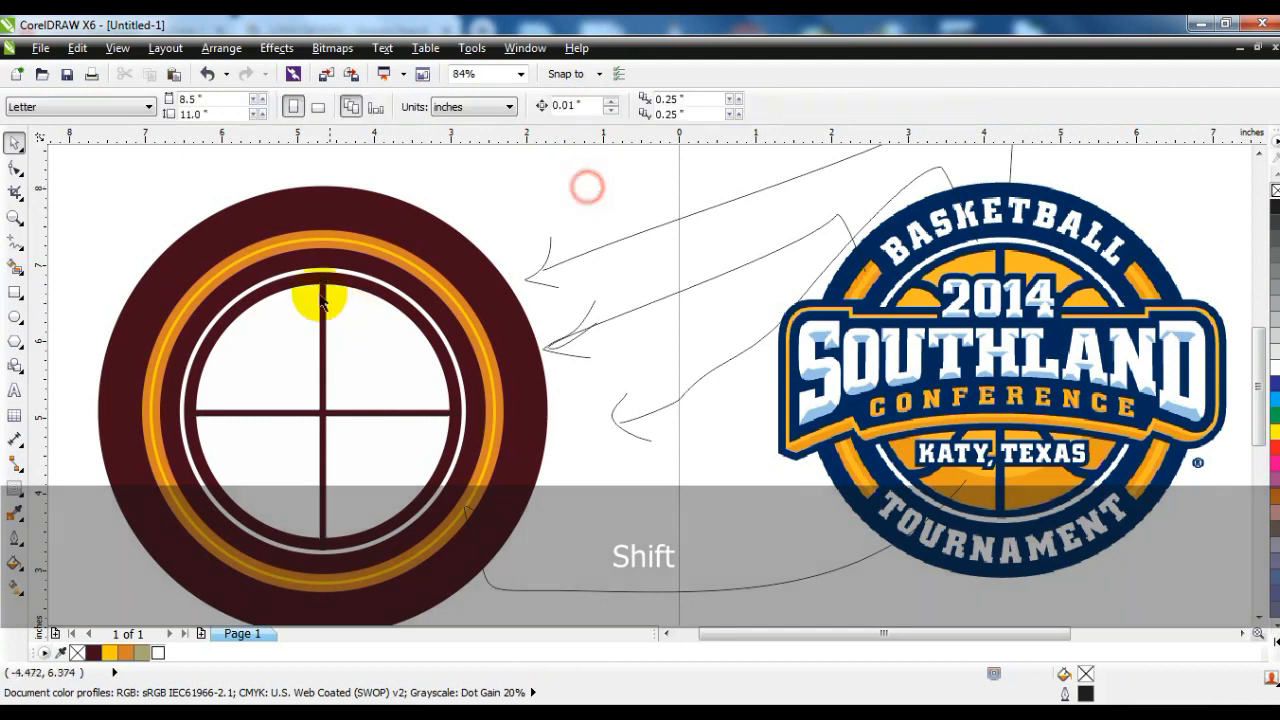
left_click(323, 286)
key("Delete")
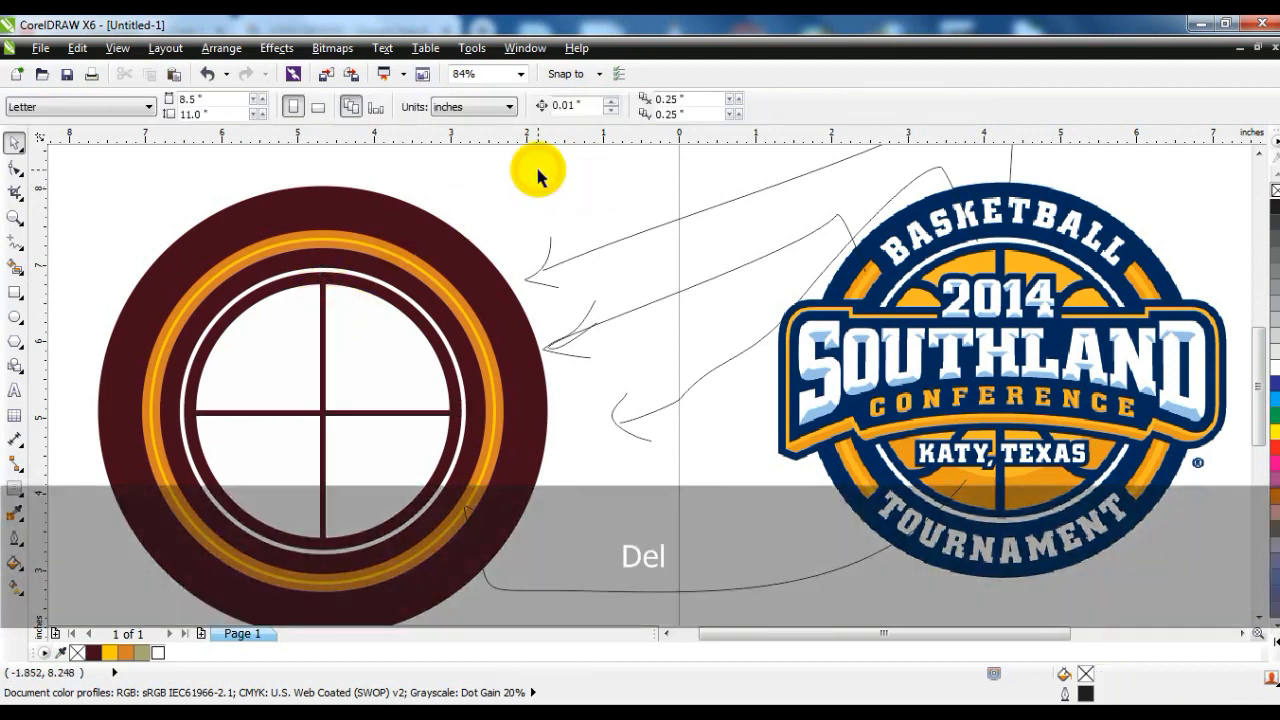
- Draw a near-vertical line about 2.67 inches long across the disc's right half and set its outline to 4 pt
left_click(14, 238)
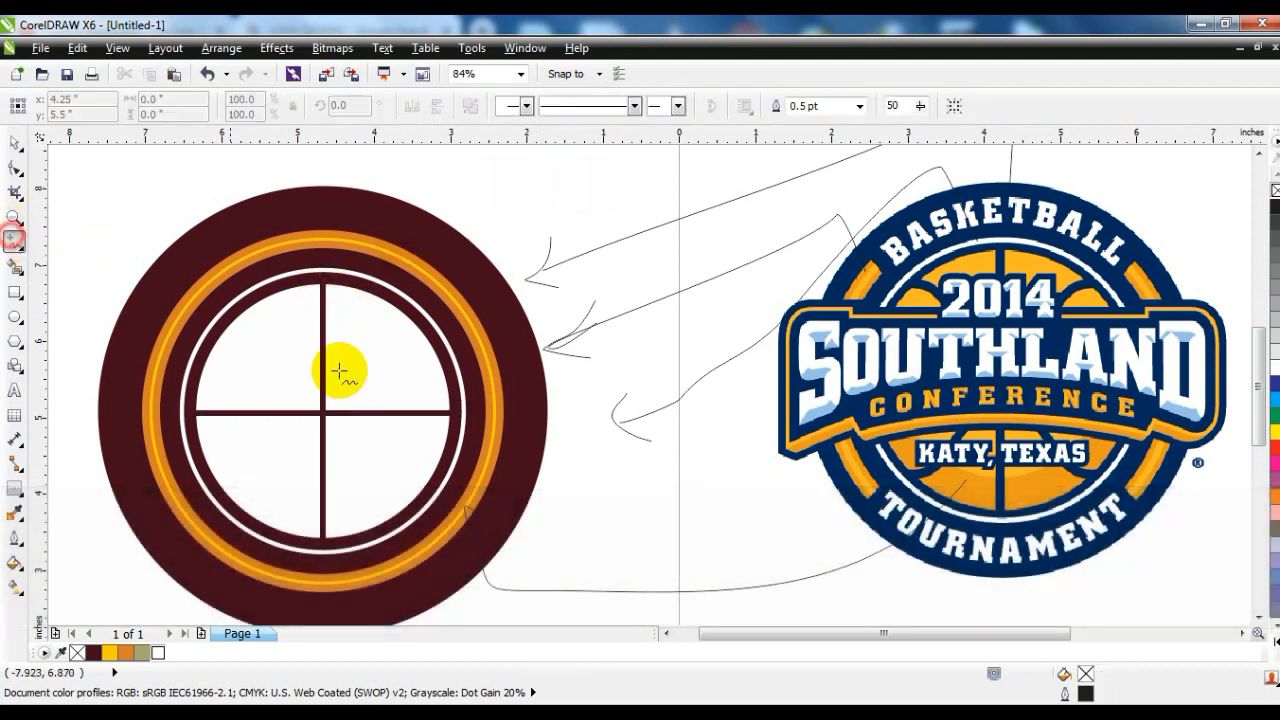
left_click(399, 300)
left_click(400, 515)
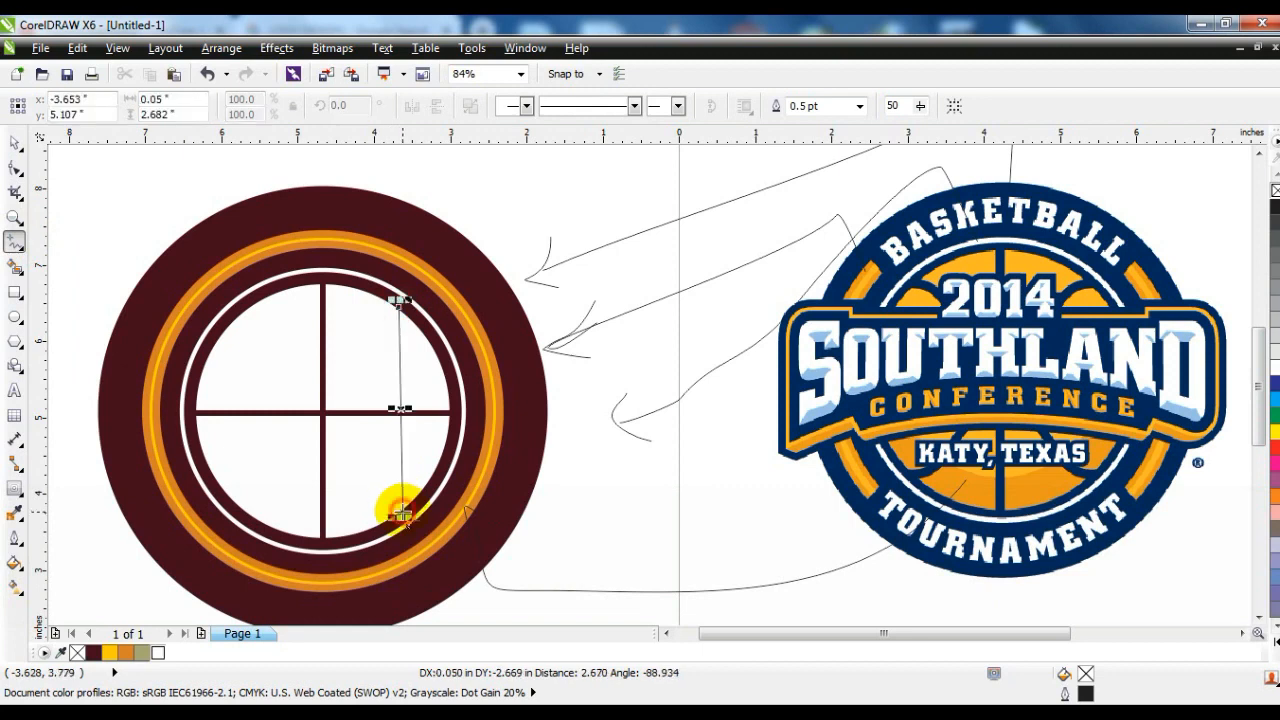
left_click(859, 105)
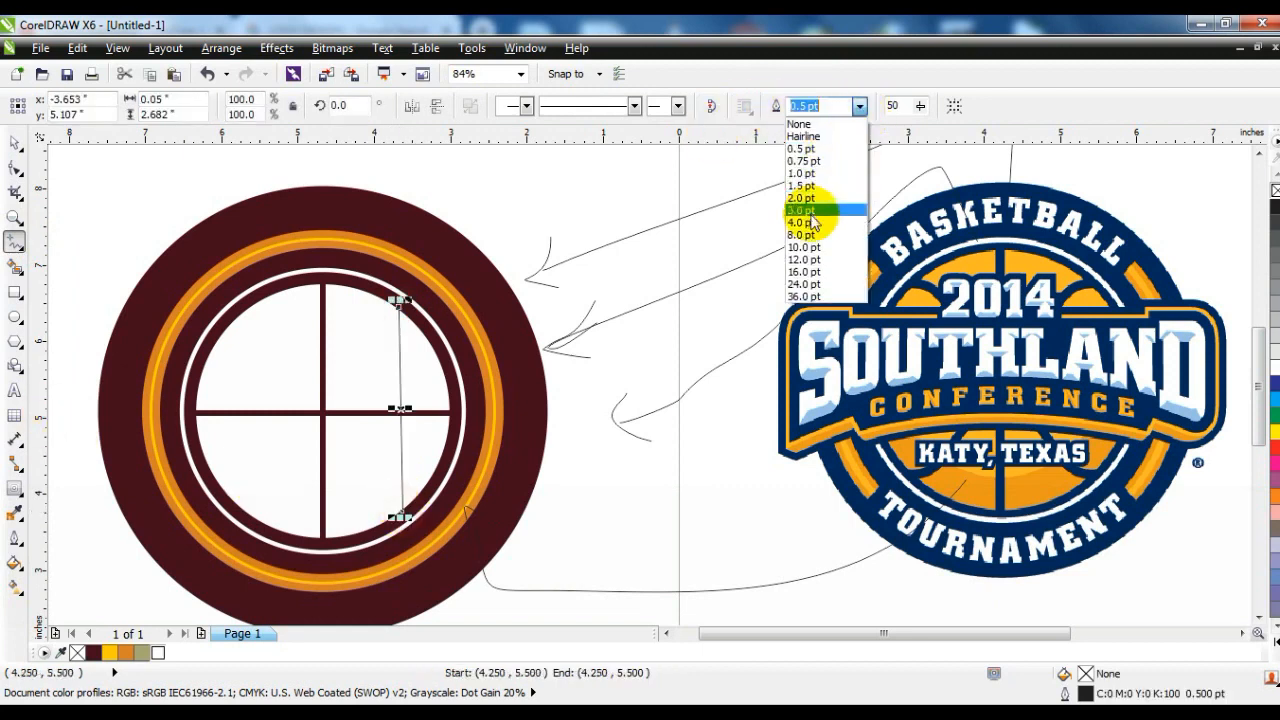
left_click(812, 222)
- Convert the line to a curve bowed towards the disc's centre and adjust both end nodes onto the disc's edge
left_click(14, 166)
left_click_drag(346, 280, 454, 524)
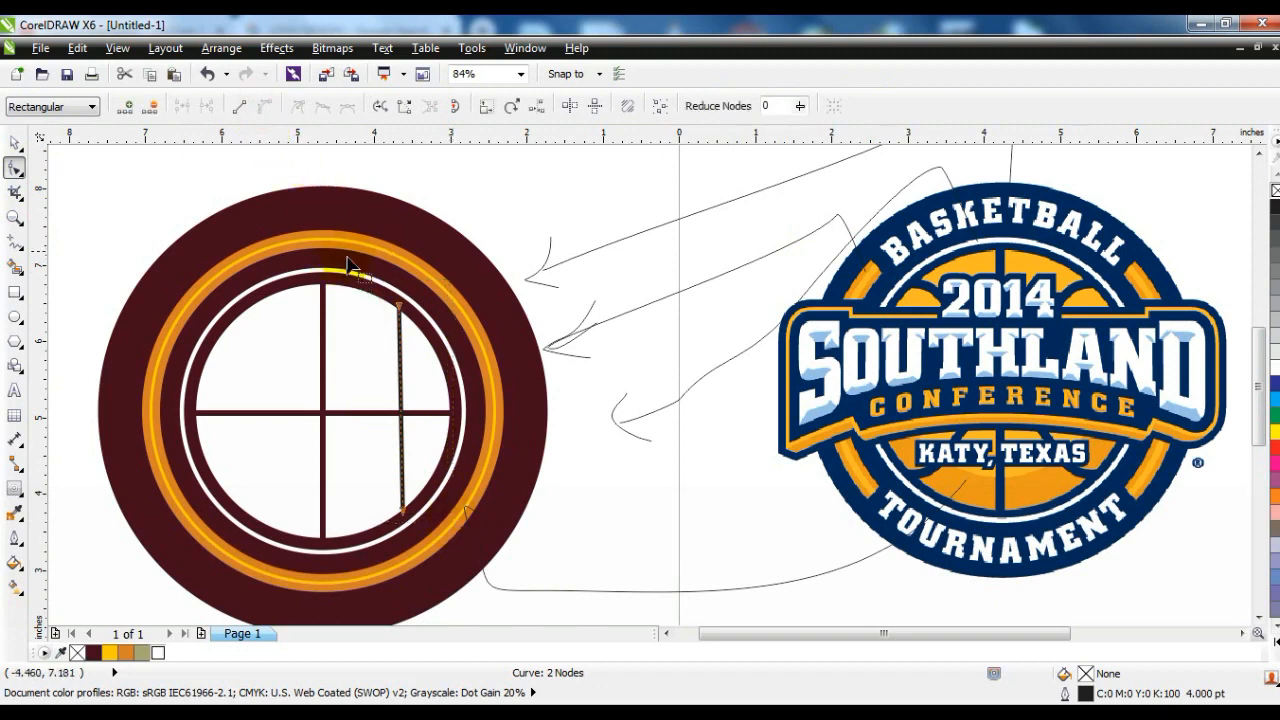
left_click_drag(401, 380, 357, 352)
left_click_drag(404, 308, 409, 308)
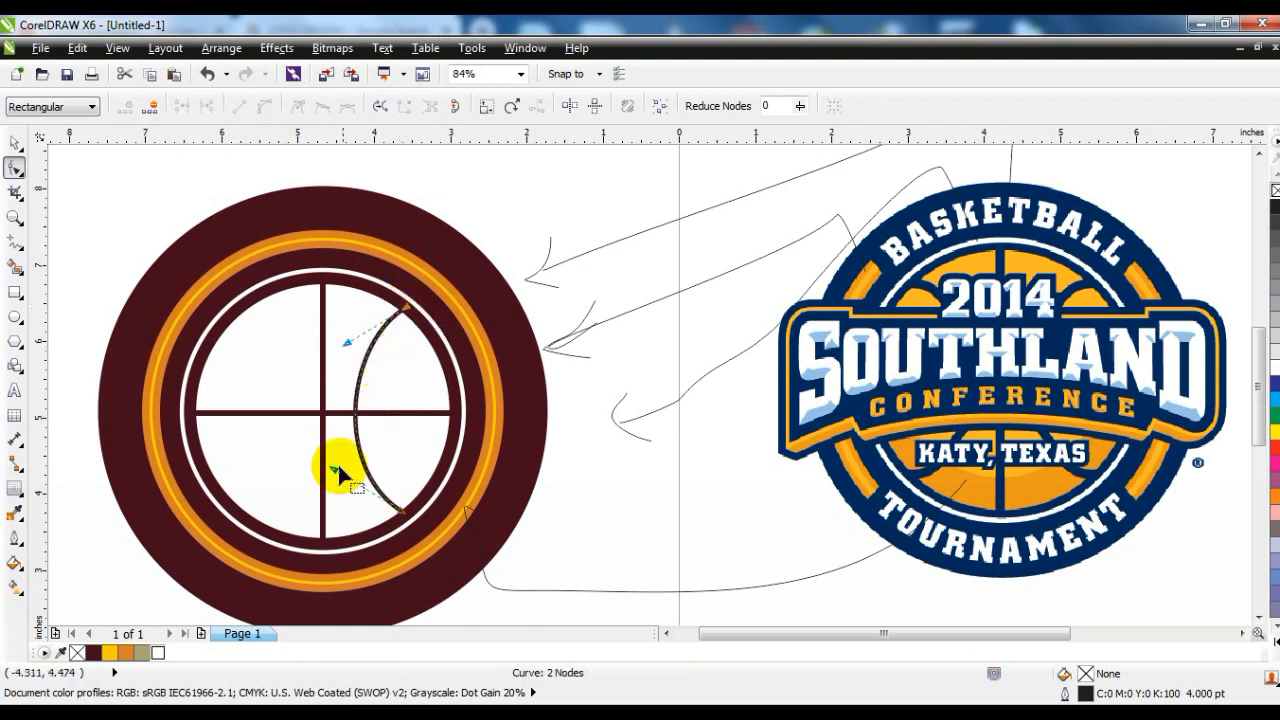
left_click_drag(403, 510, 410, 512)
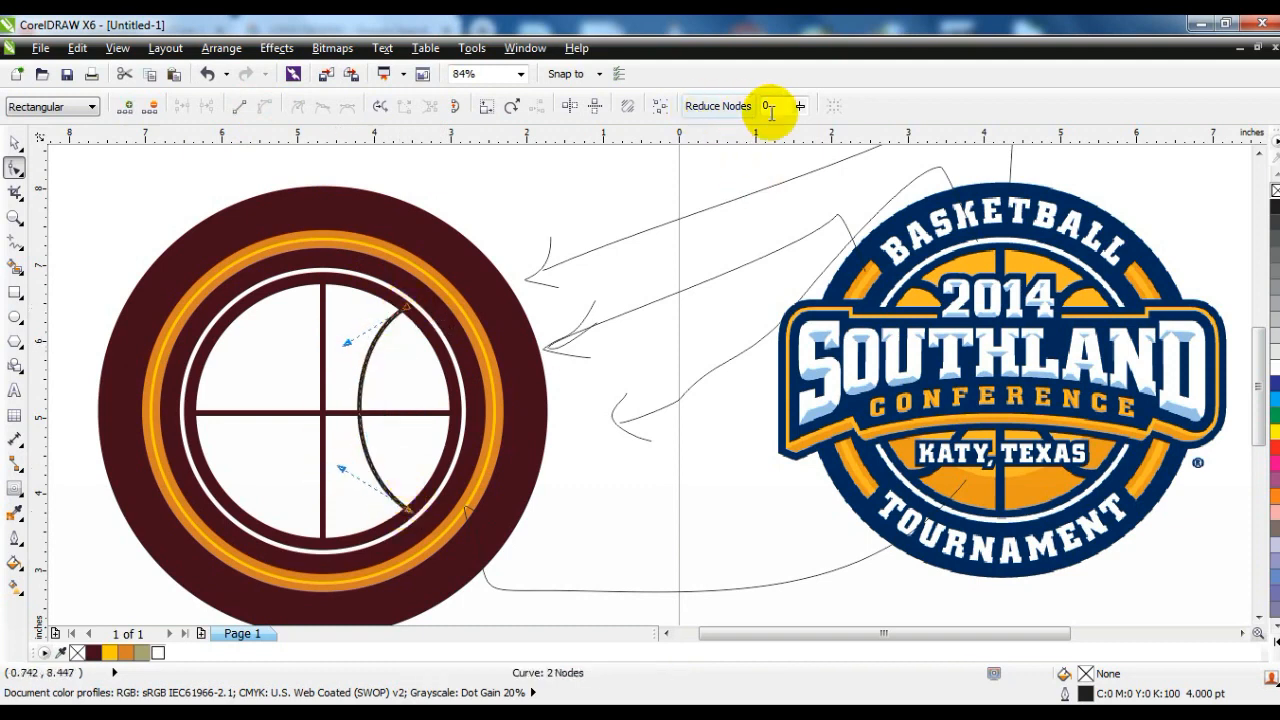
- Set the bowed curve's outline to 8 pt and place a horizontally mirrored copy across the disc's left half
left_click(14, 143)
left_click(860, 106)
left_click(805, 235)
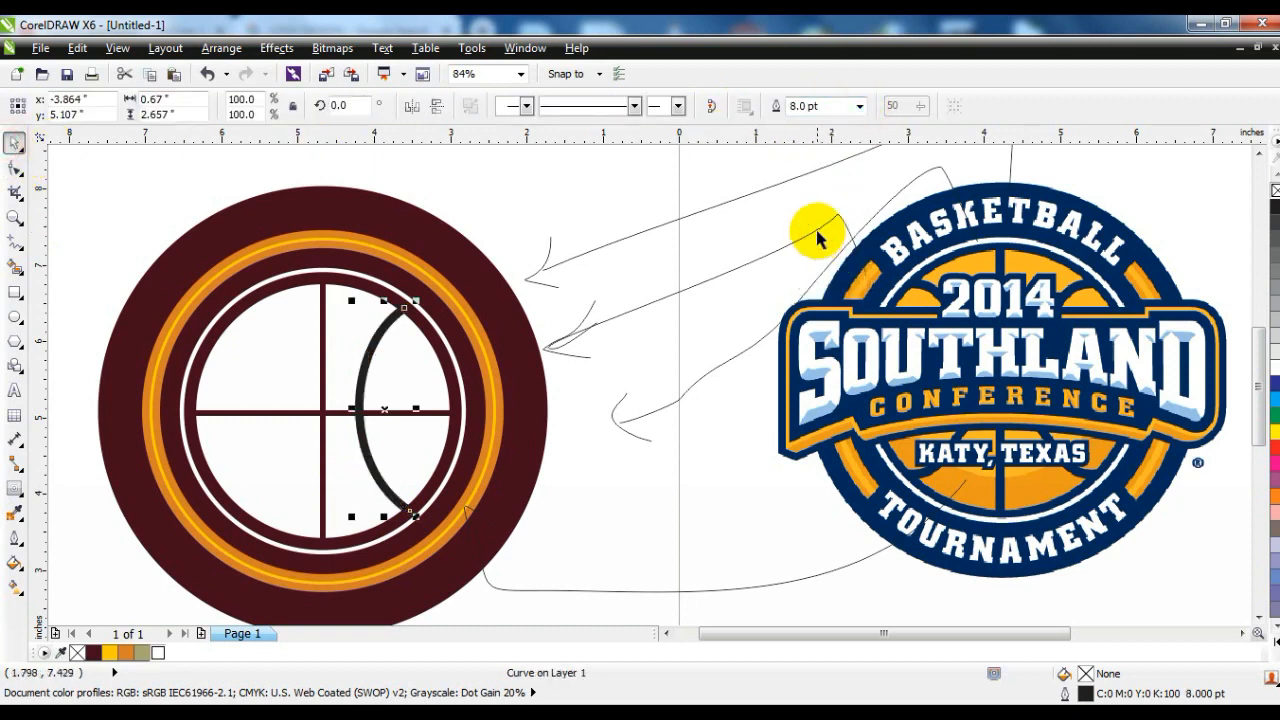
key("KP_Add")
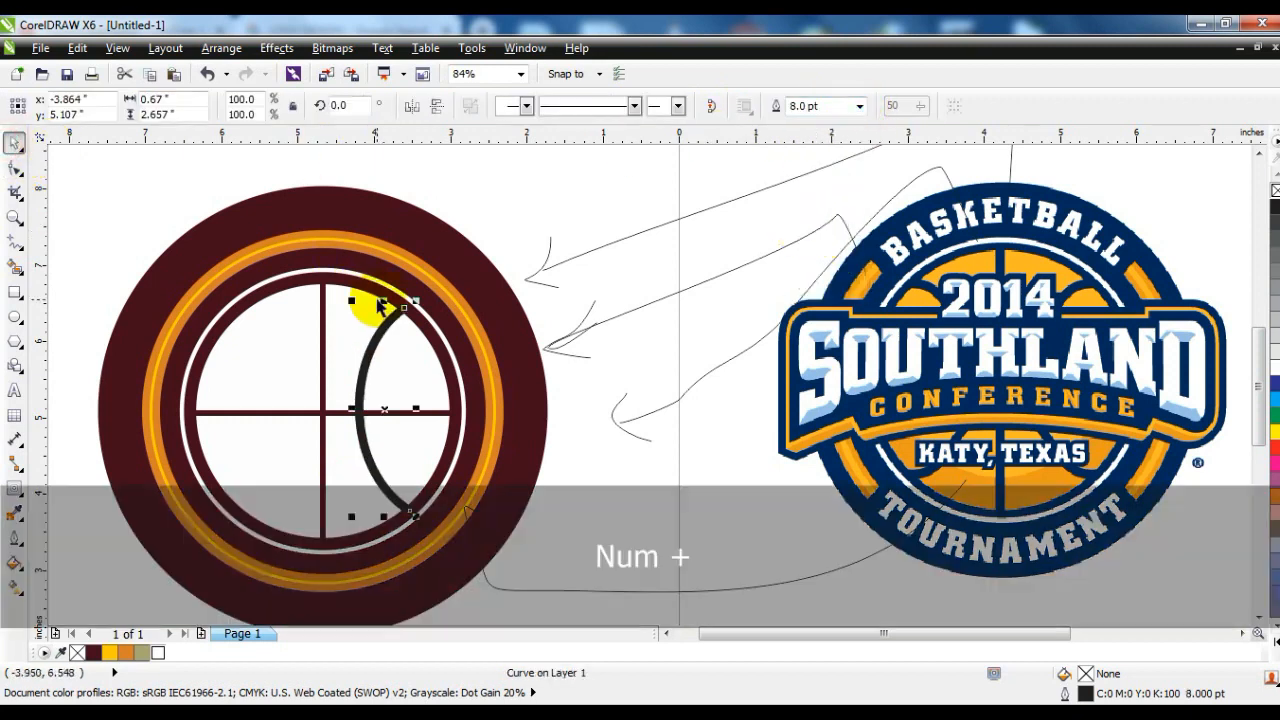
left_click(411, 106)
left_click_drag(376, 312, 237, 322)
- Combine the two bowed curves into one object and centre it horizontally on the disc
left_click(388, 320, "shift")
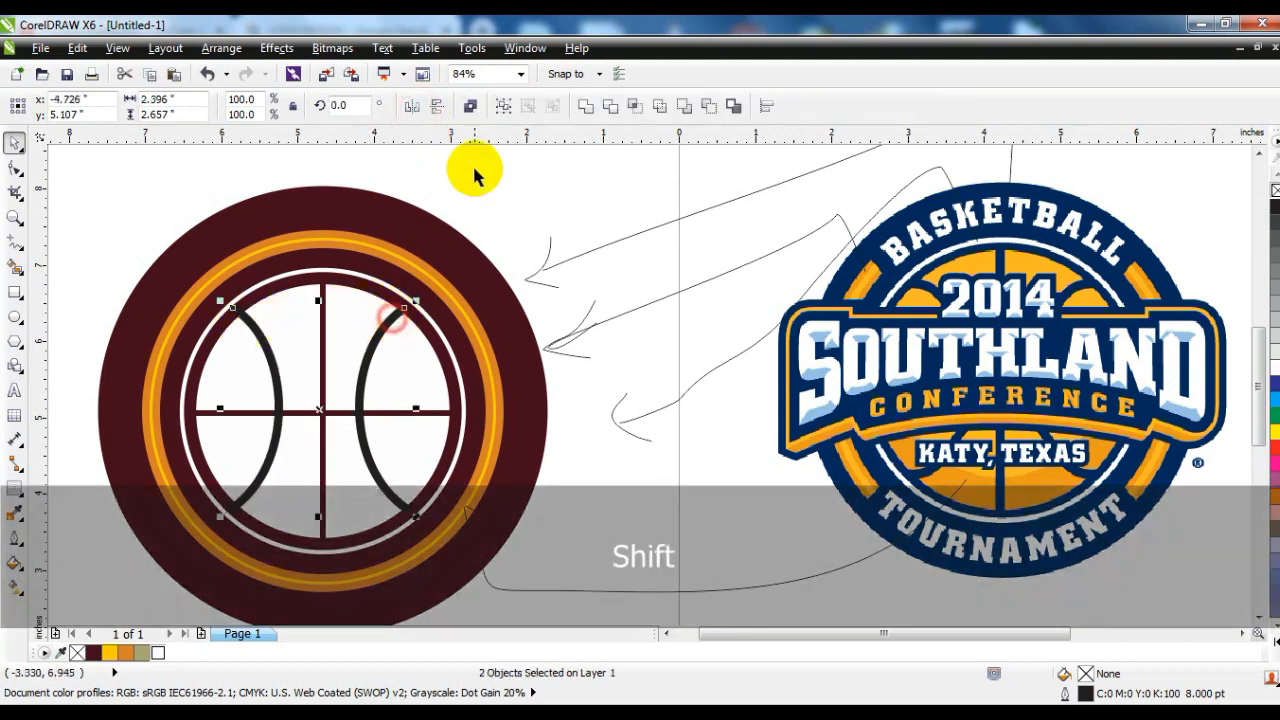
left_click(468, 106)
left_click(357, 309, "shift")
key("c")
left_click(380, 334)
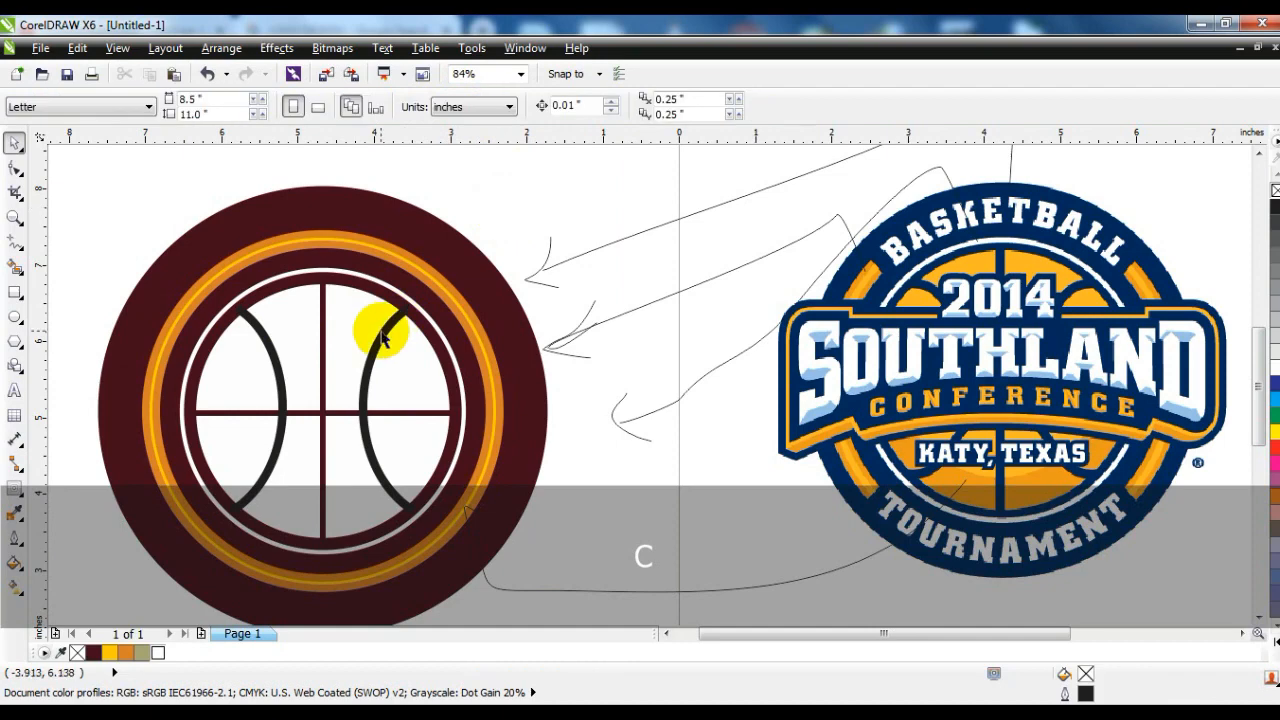
- Convert the outline of the combined seam curves to an object
left_click(220, 48)
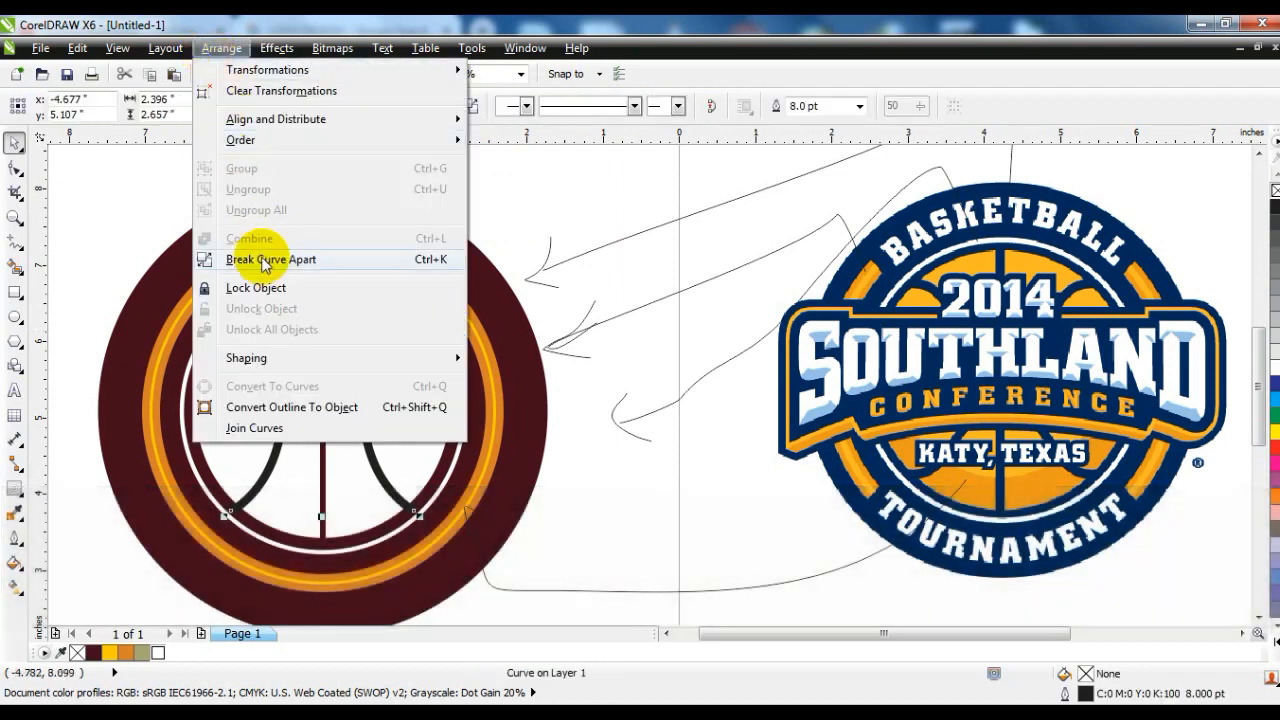
left_click(252, 403)
left_click(512, 205)
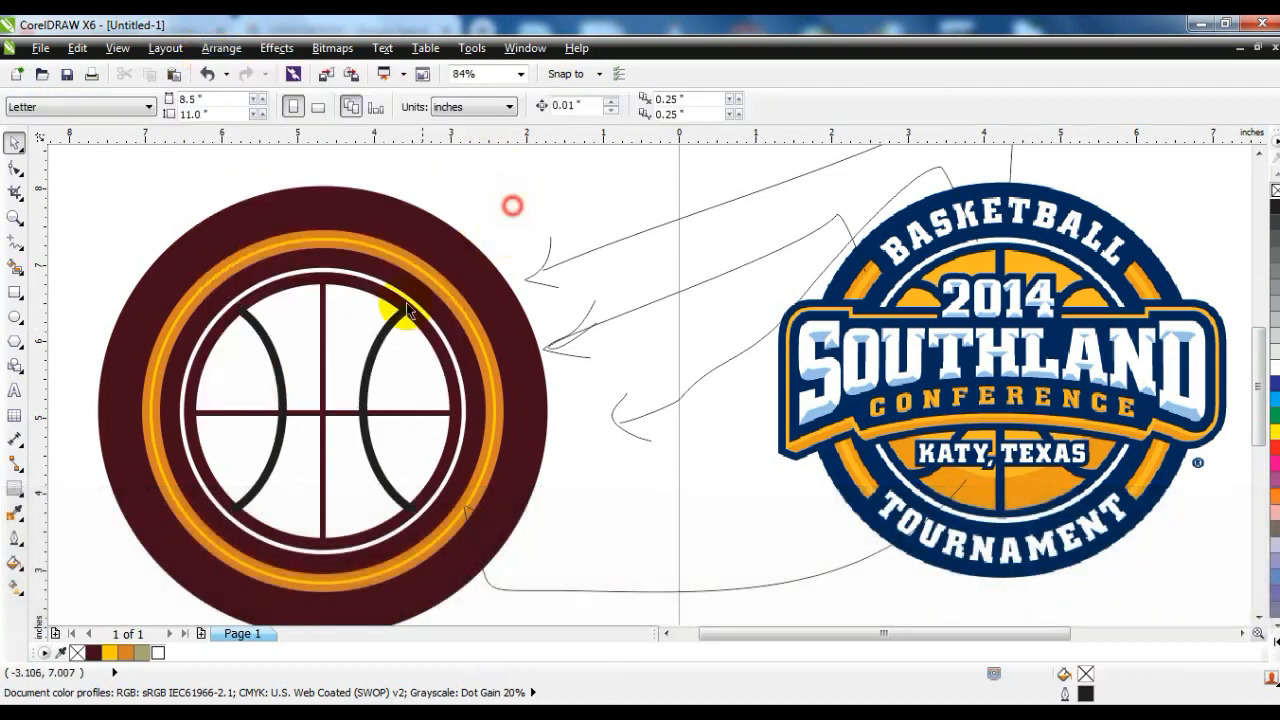
- Trim the curved seams out of the white disc and delete the leftover seam object
left_click(402, 316)
left_click(323, 308, "shift")
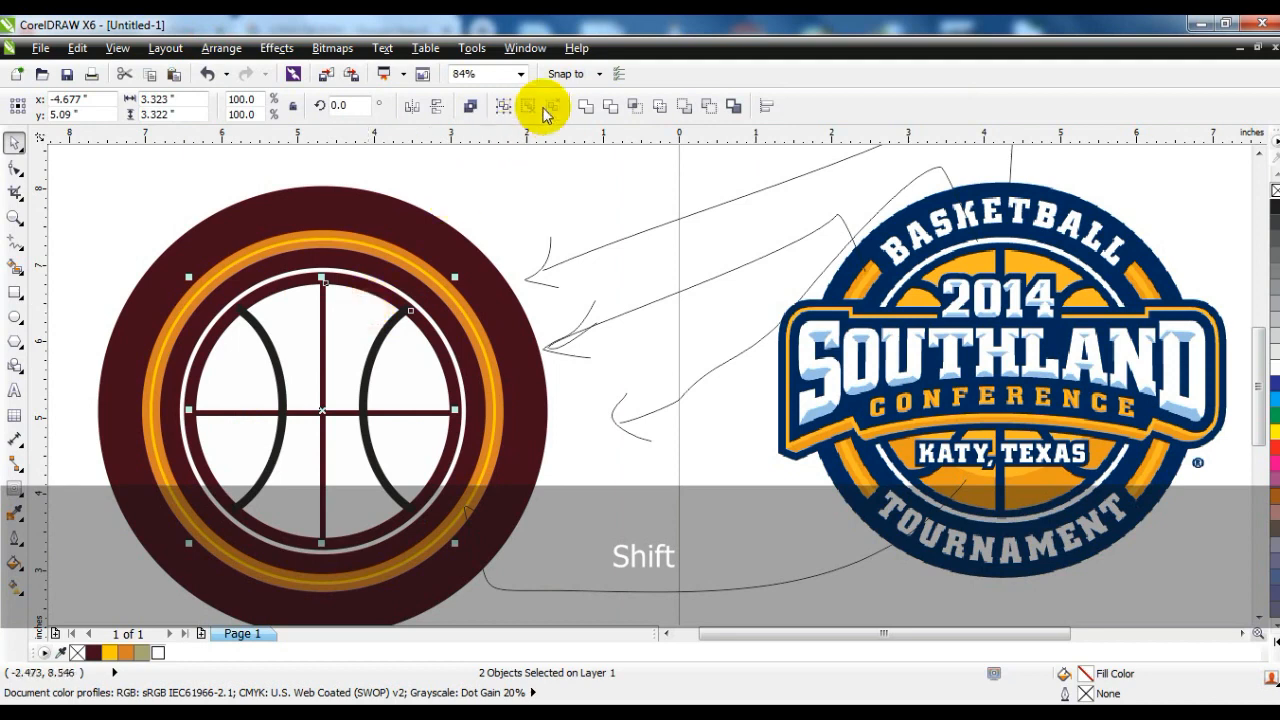
left_click(607, 106)
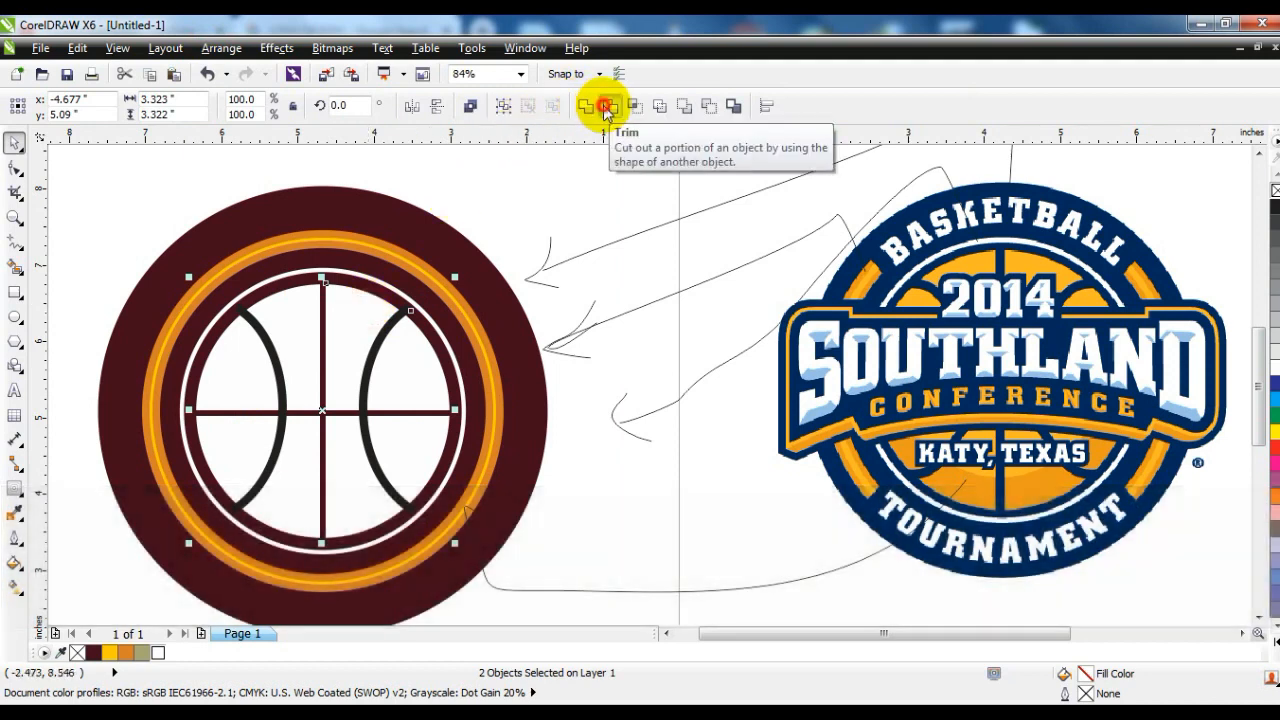
left_click(553, 191)
left_click(380, 330)
key("Delete")
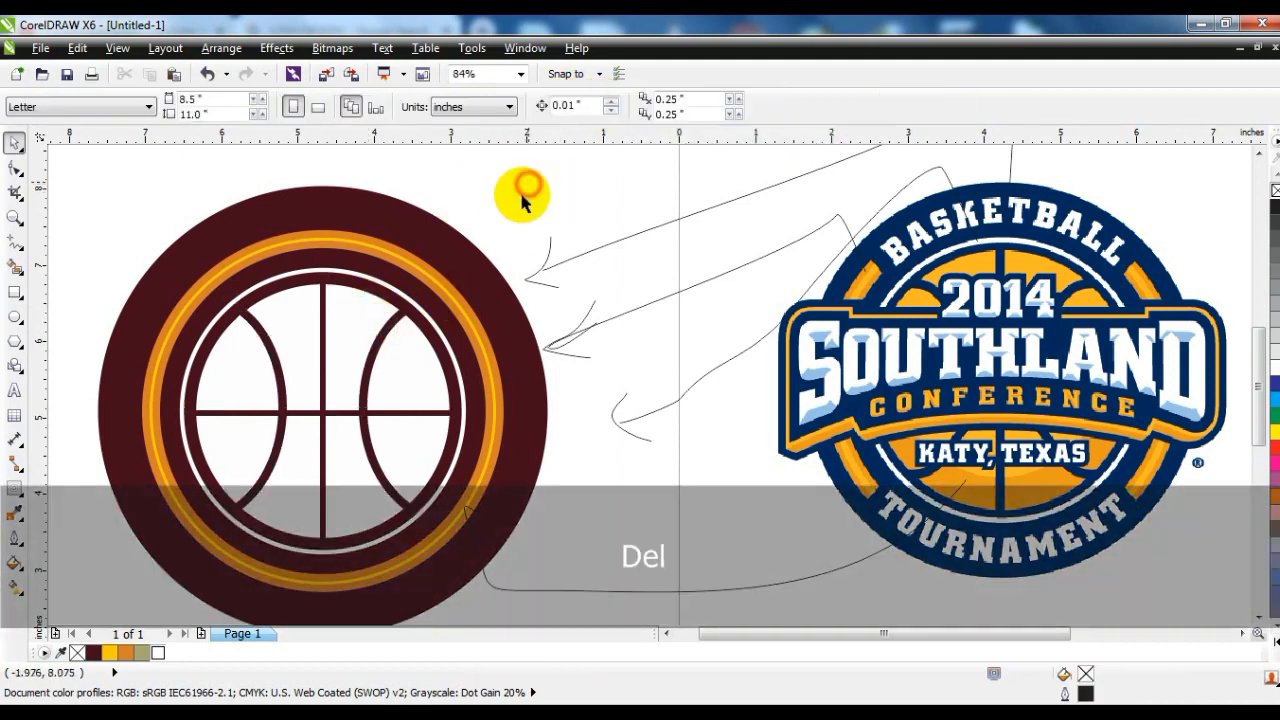
- Fill the trimmed basketball disc with Deep Yellow
left_click(401, 387)
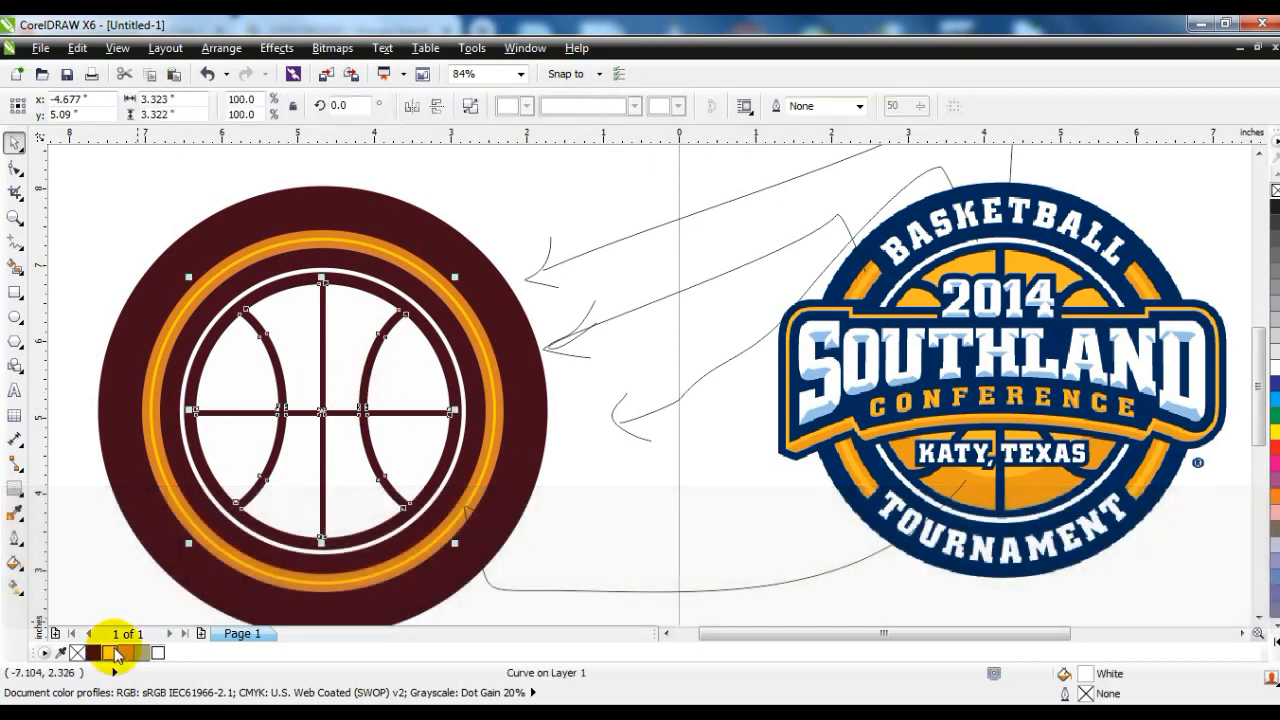
left_click(117, 653)
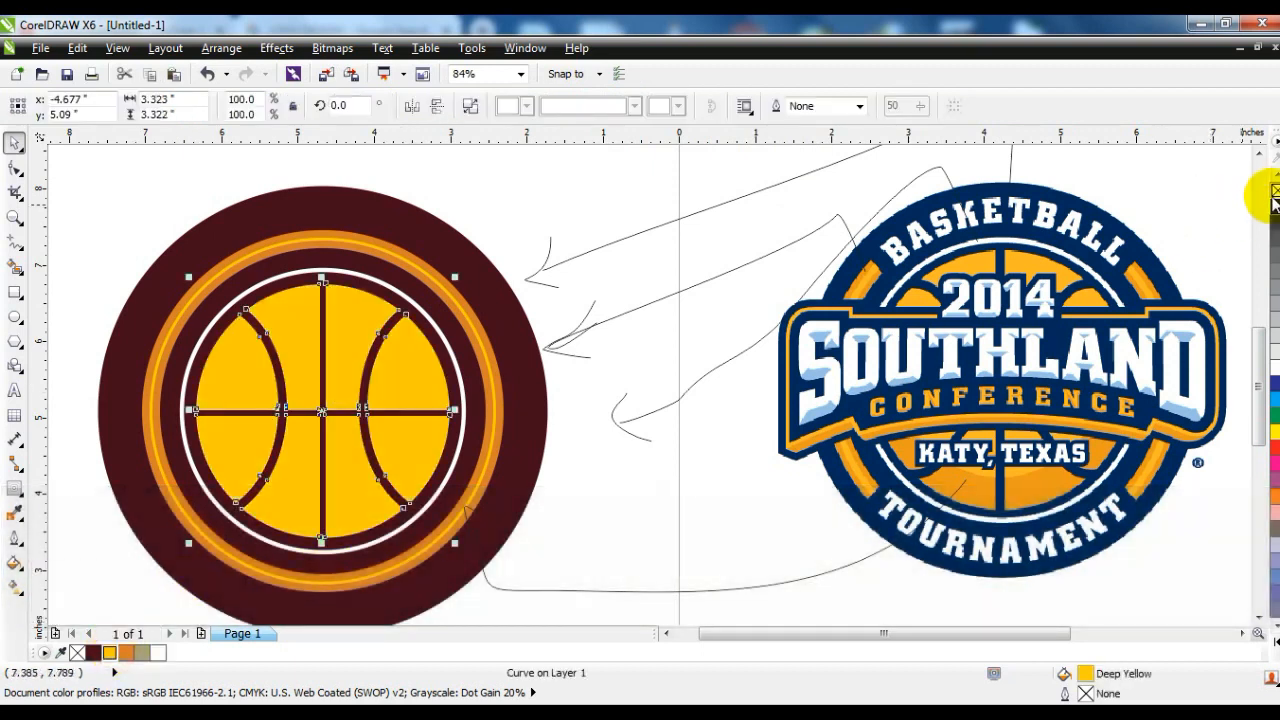
left_click(577, 193)
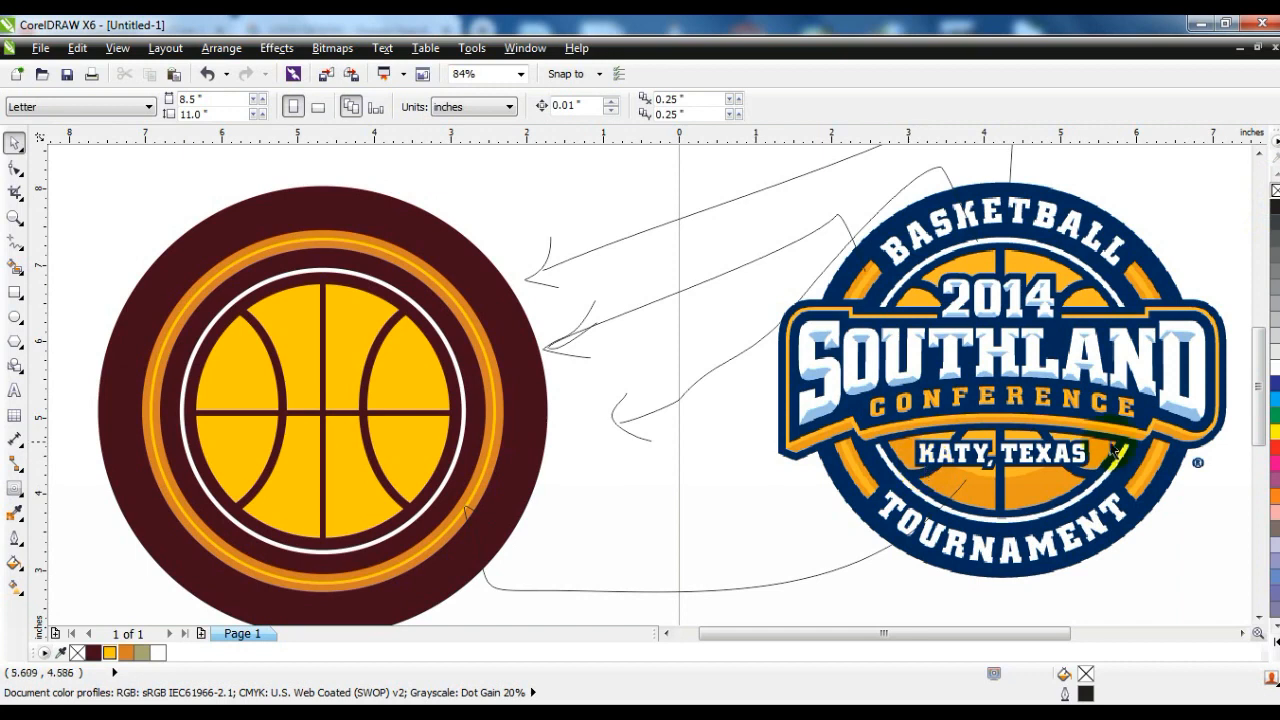
- Draw an ellipse about 3.44 by 3.6 inches over the basketball's upper part and centre it horizontally on the ball
left_click(299, 468)
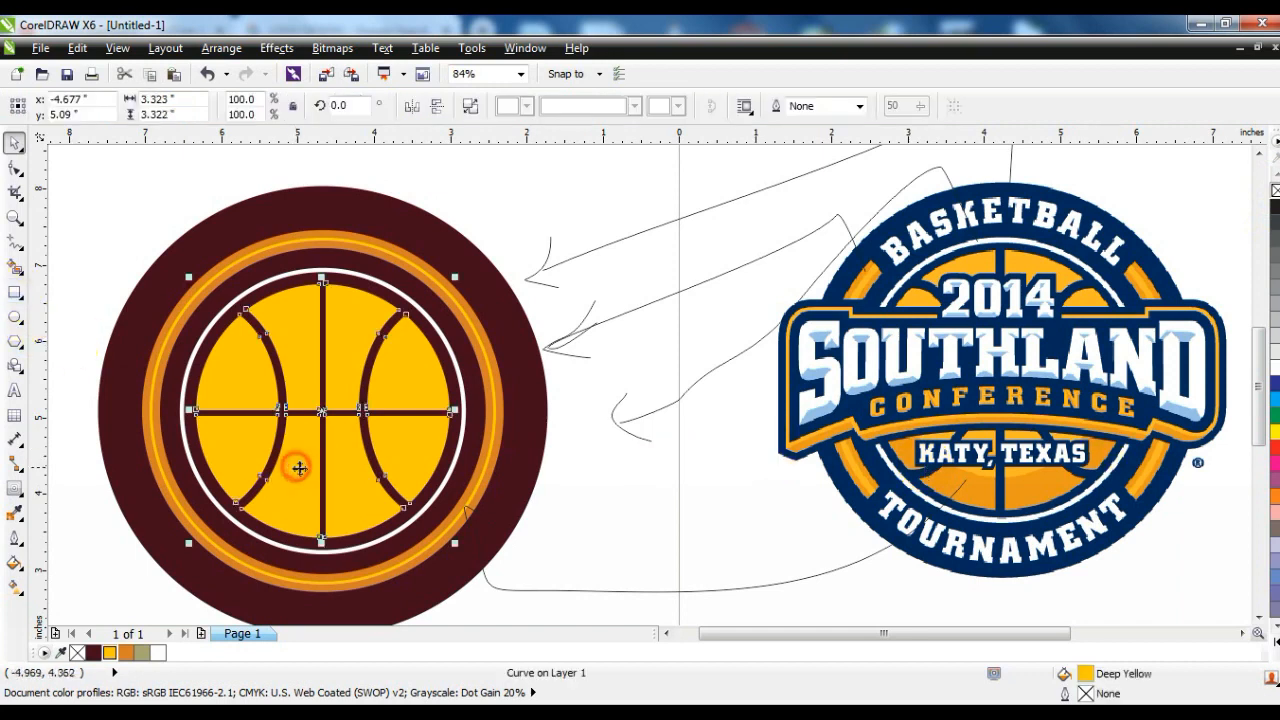
left_click(14, 318)
left_click_drag(183, 212, 457, 490)
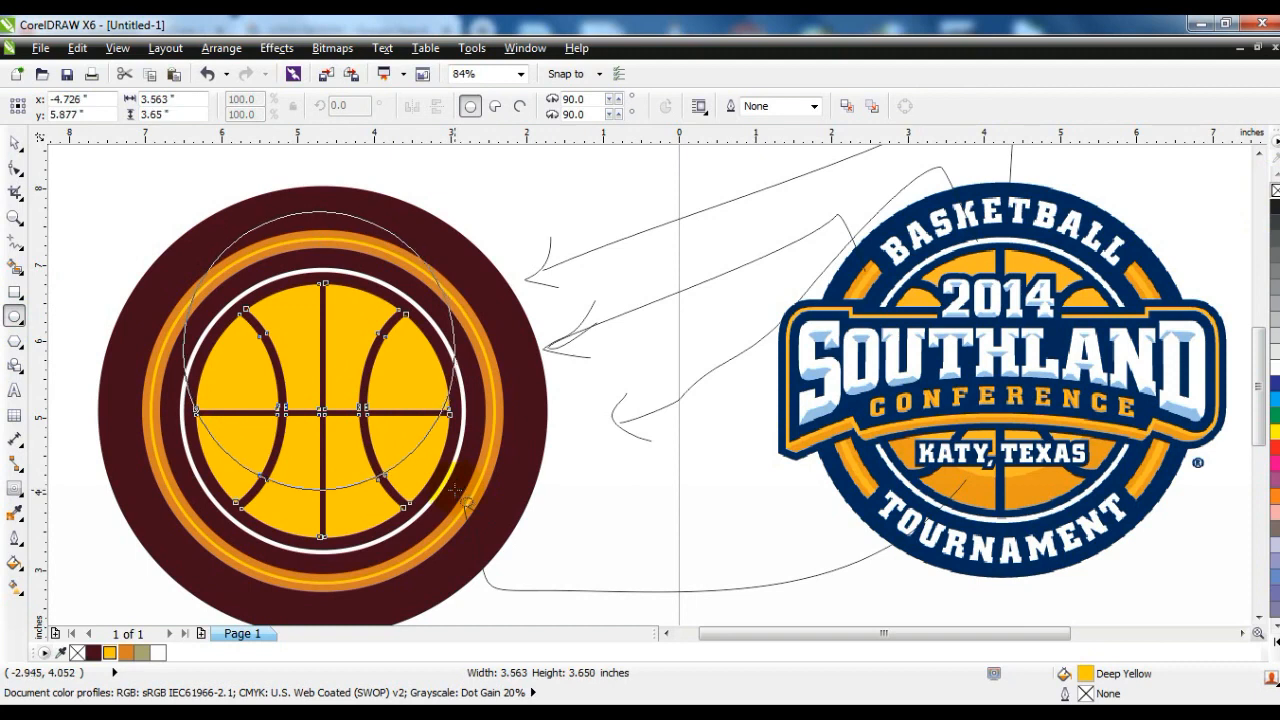
left_click(14, 142)
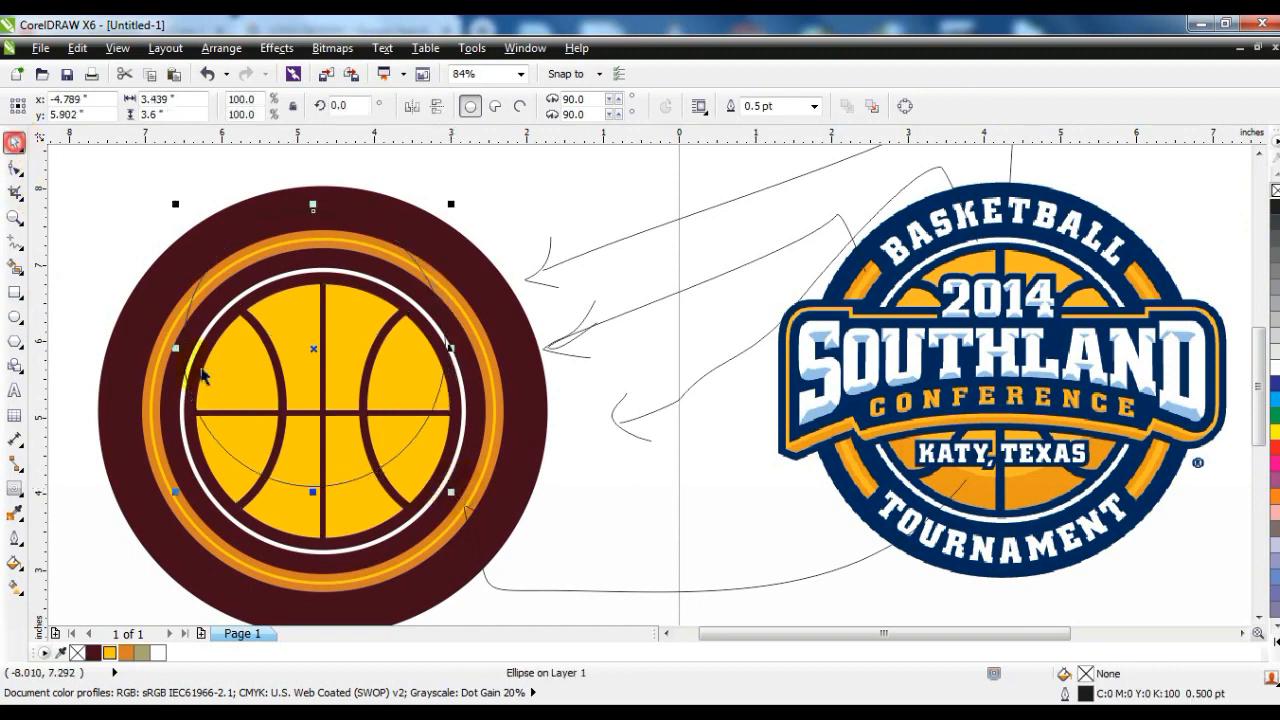
left_click(362, 512, "shift")
key("c")
left_click(508, 608)
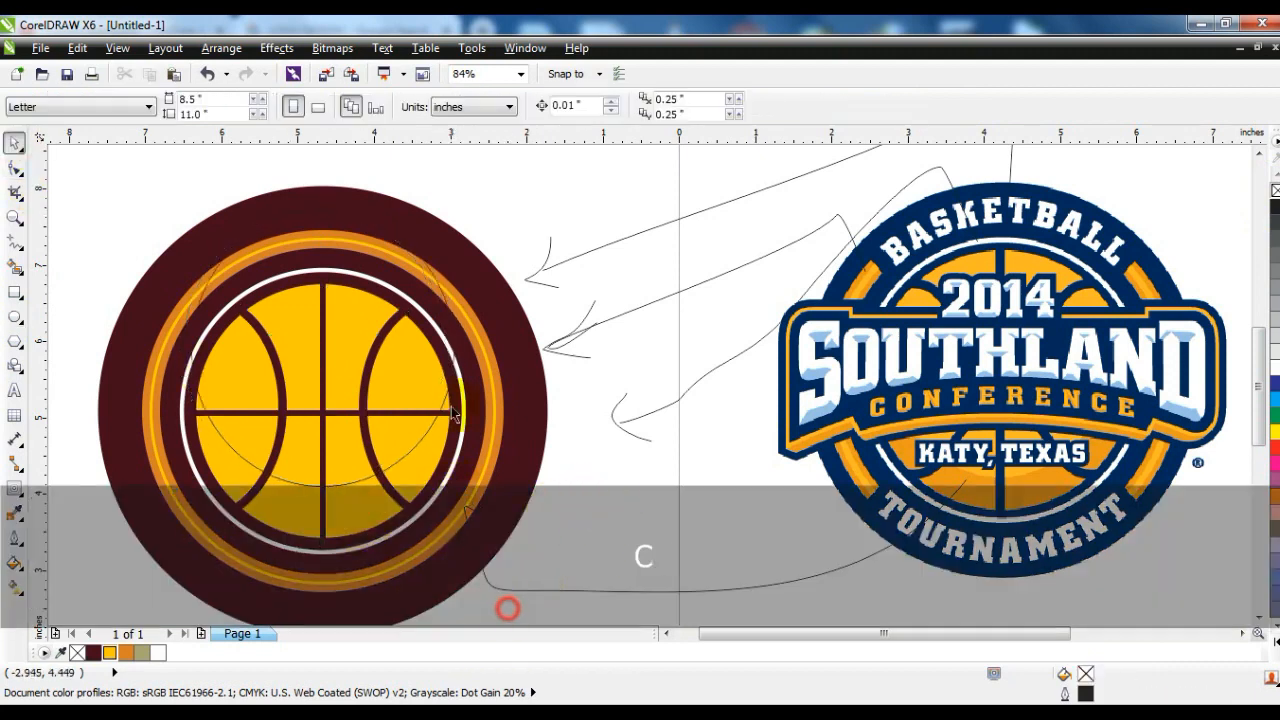
- Fill the ellipse with Deep Yellow, remove its outline, and fill the basketball with orange C13 M57 Y100 K2
left_click(453, 396)
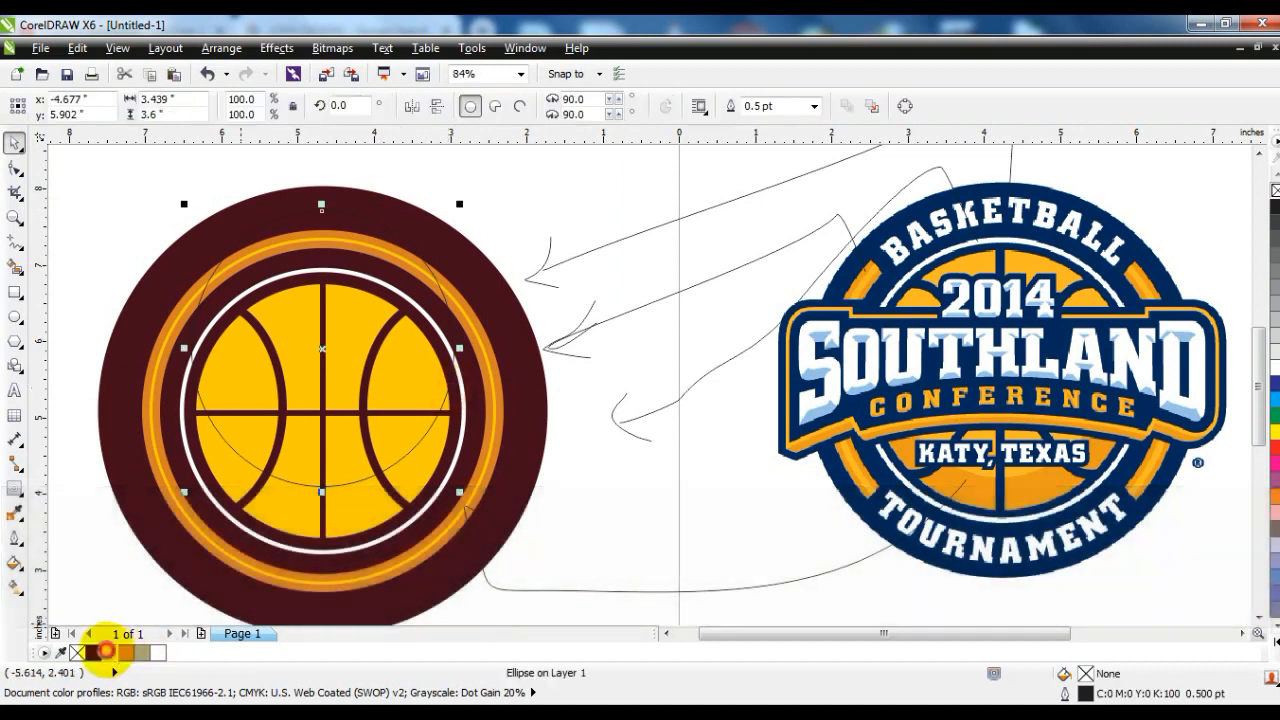
left_click(105, 651)
left_click(345, 510)
left_click(127, 652)
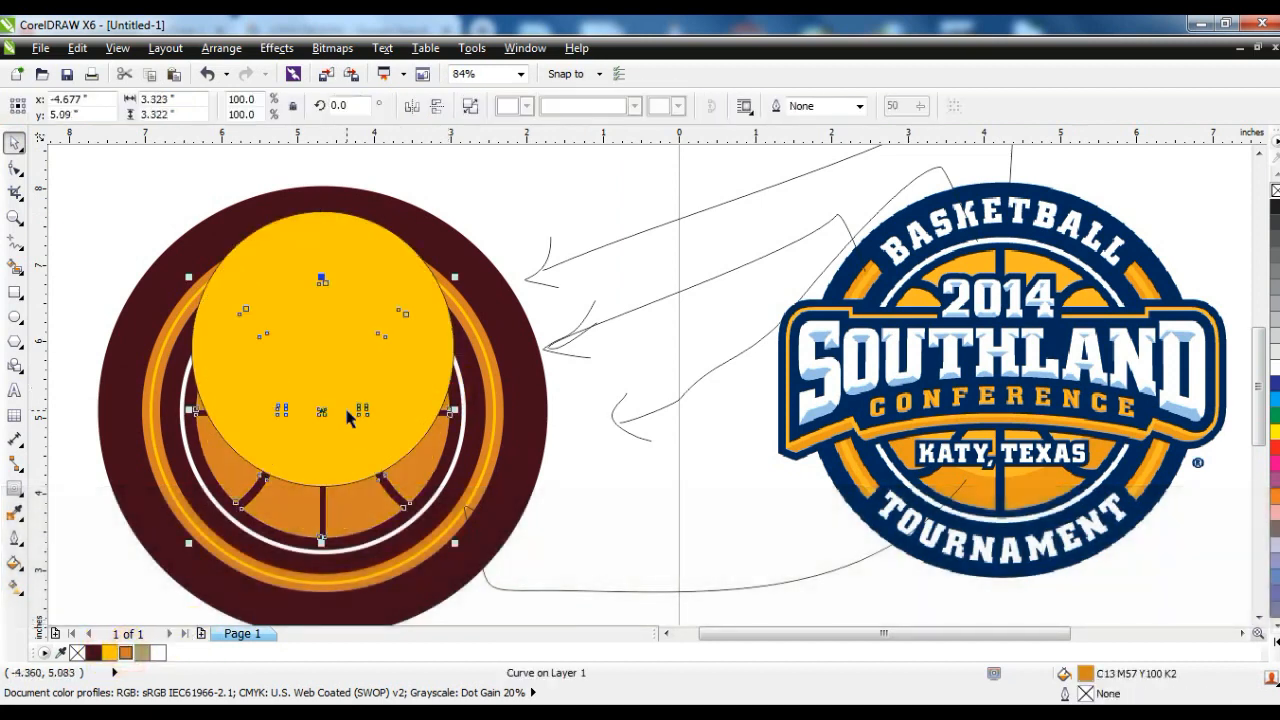
left_click(346, 410)
right_click(1272, 190)
- Move the yellow ellipse down slightly and PowerClip it inside the orange basketball
left_click_drag(394, 349, 398, 365)
right_click(398, 365)
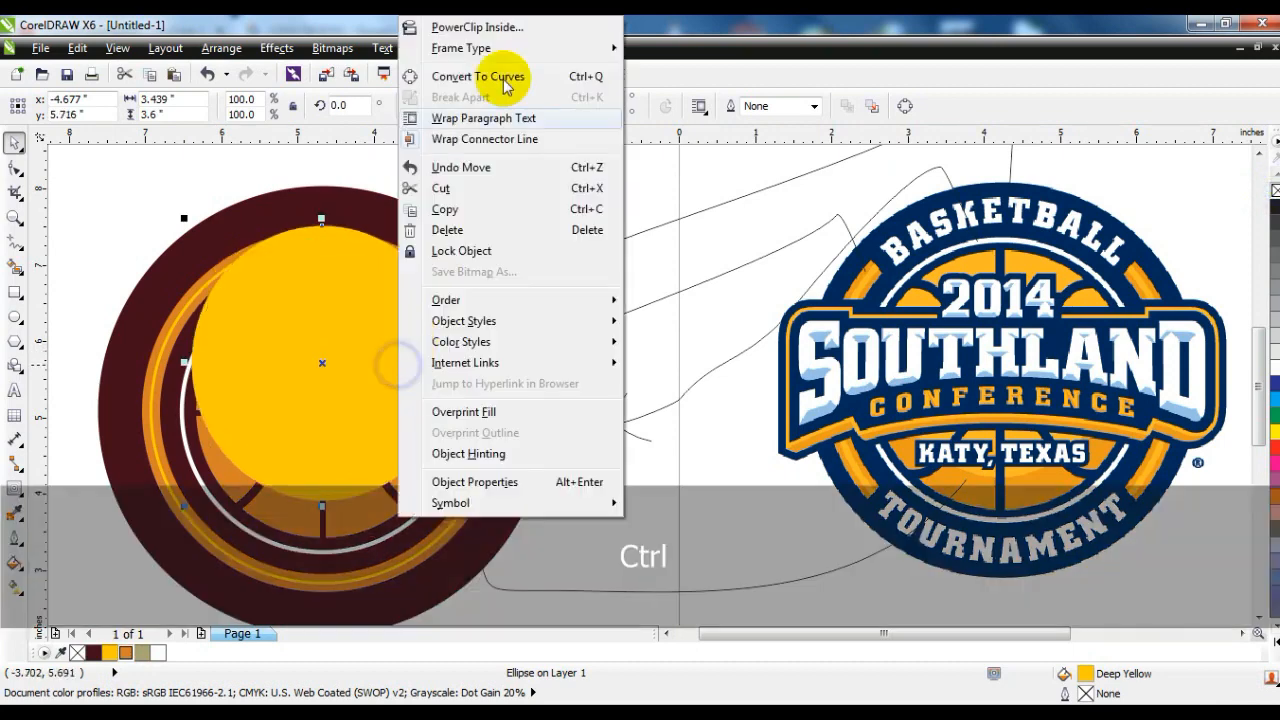
left_click(505, 24)
left_click(360, 510)
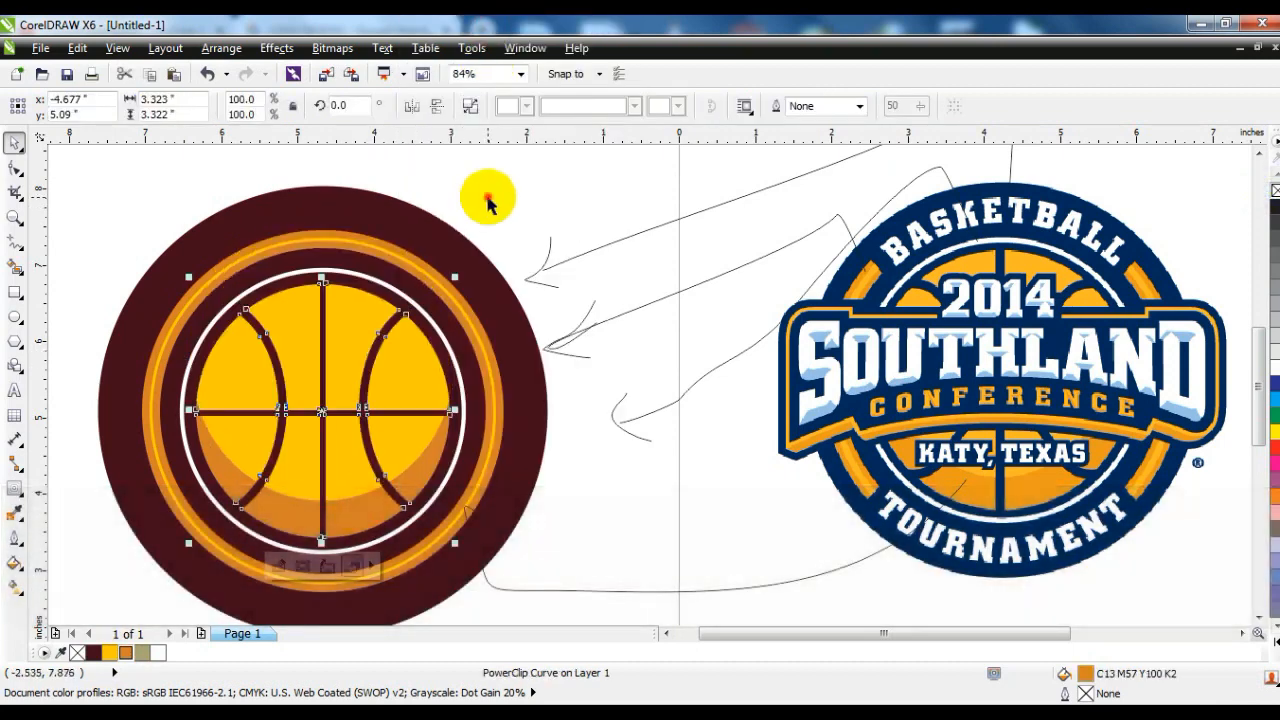
left_click(536, 203)
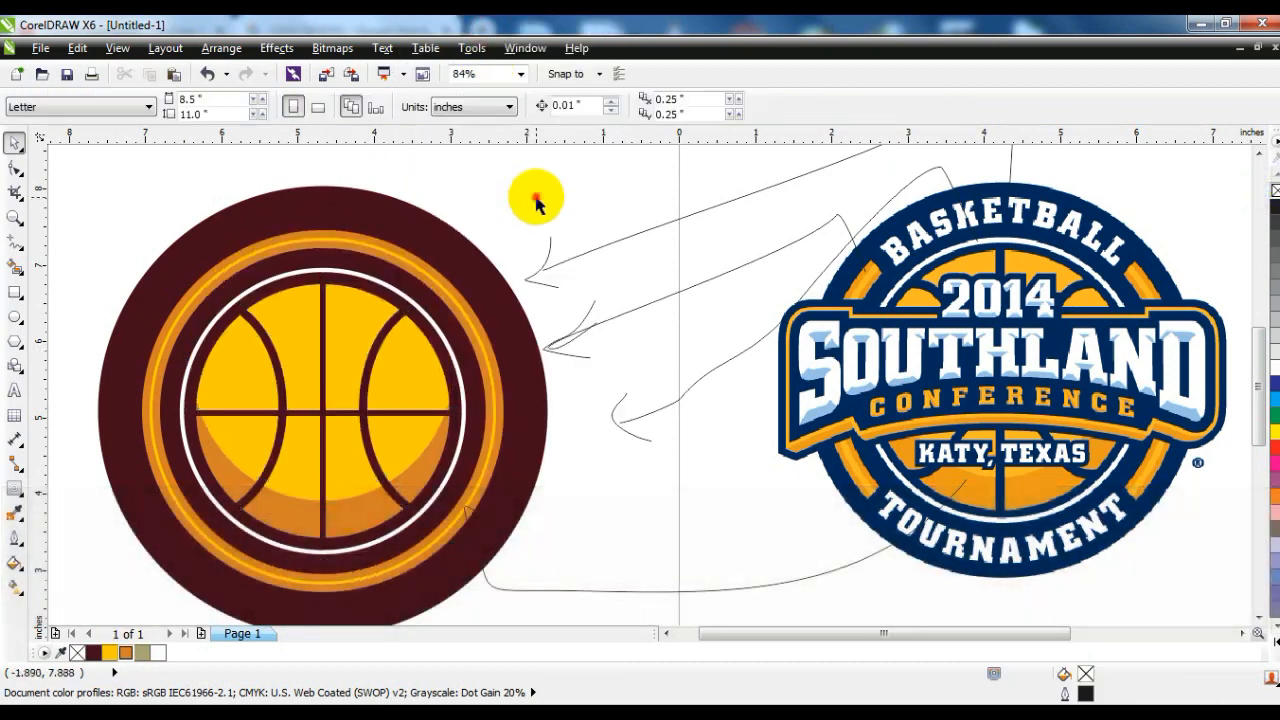
- Enlarge the orange ring proportionally from its centre, closer to the maroon circle's outer edge
left_click(15, 217)
right_click(371, 251)
right_click(287, 234)
left_click_drag(320, 205, 1137, 537)
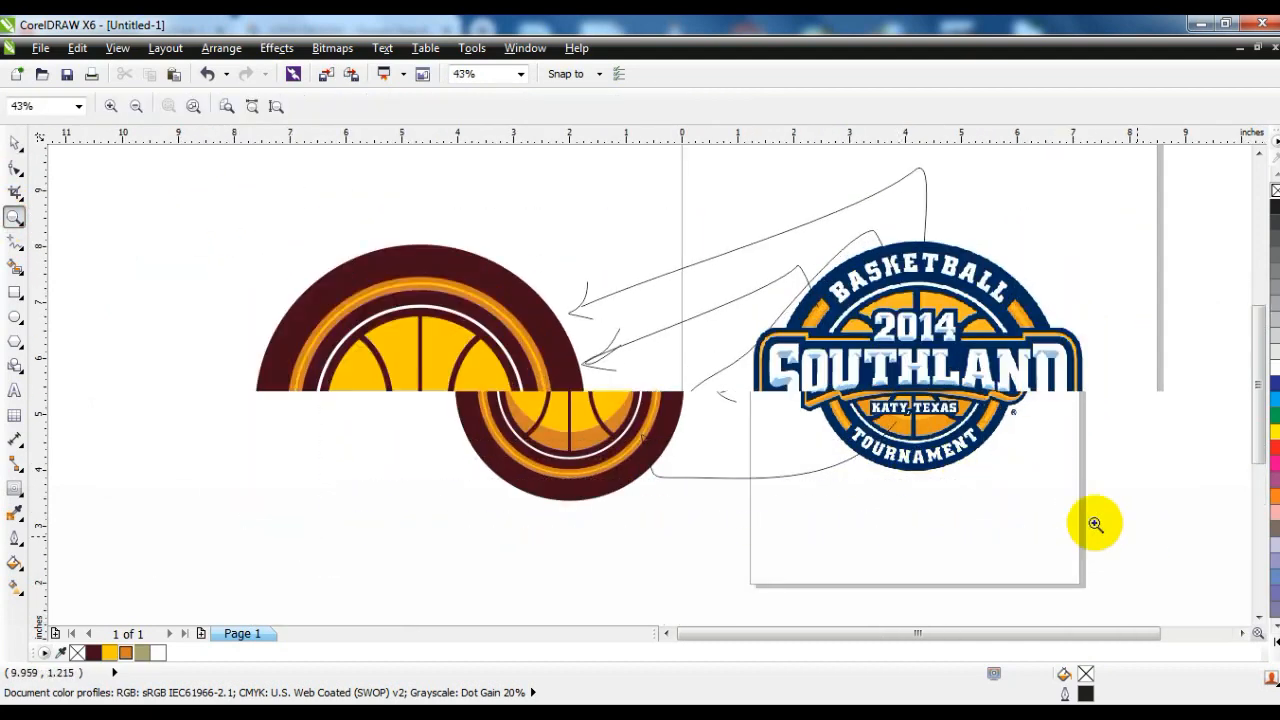
left_click(15, 143)
left_click(463, 299)
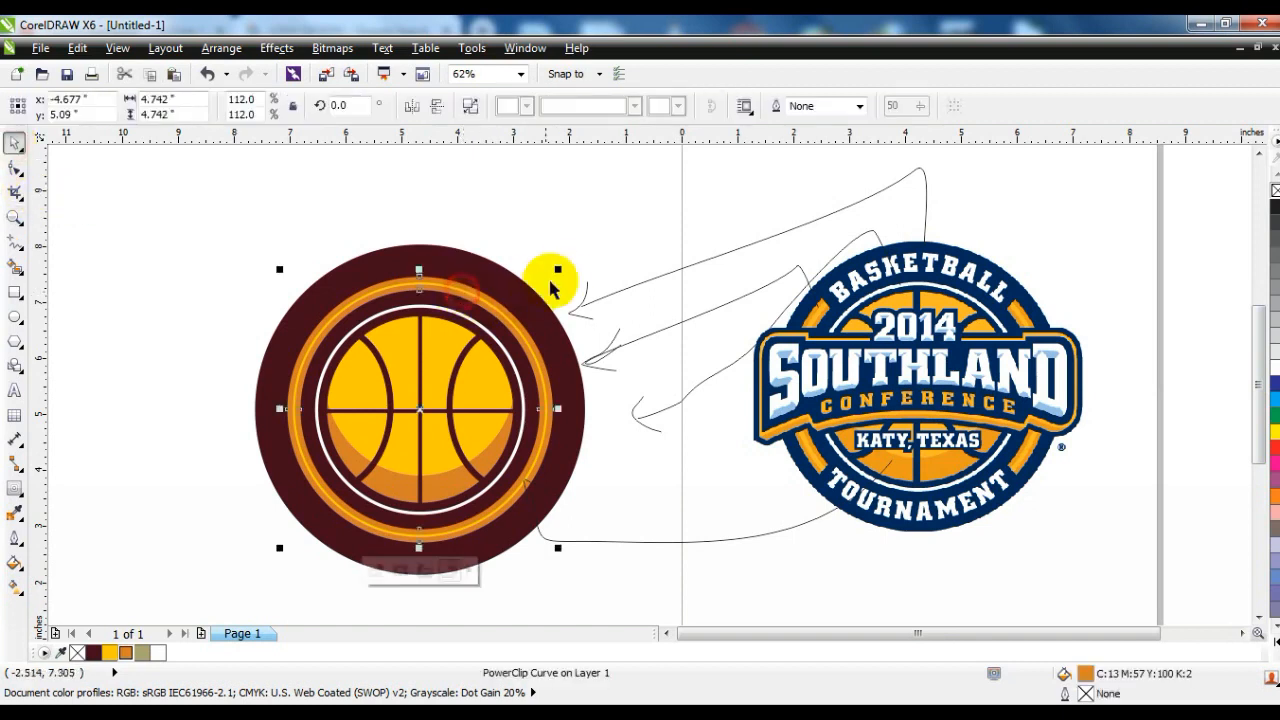
left_click_drag(557, 270, 577, 258)
- Enlarge the white ring and the basketball together from their centre to about 113.4%
left_click_drag(200, 300, 543, 520)
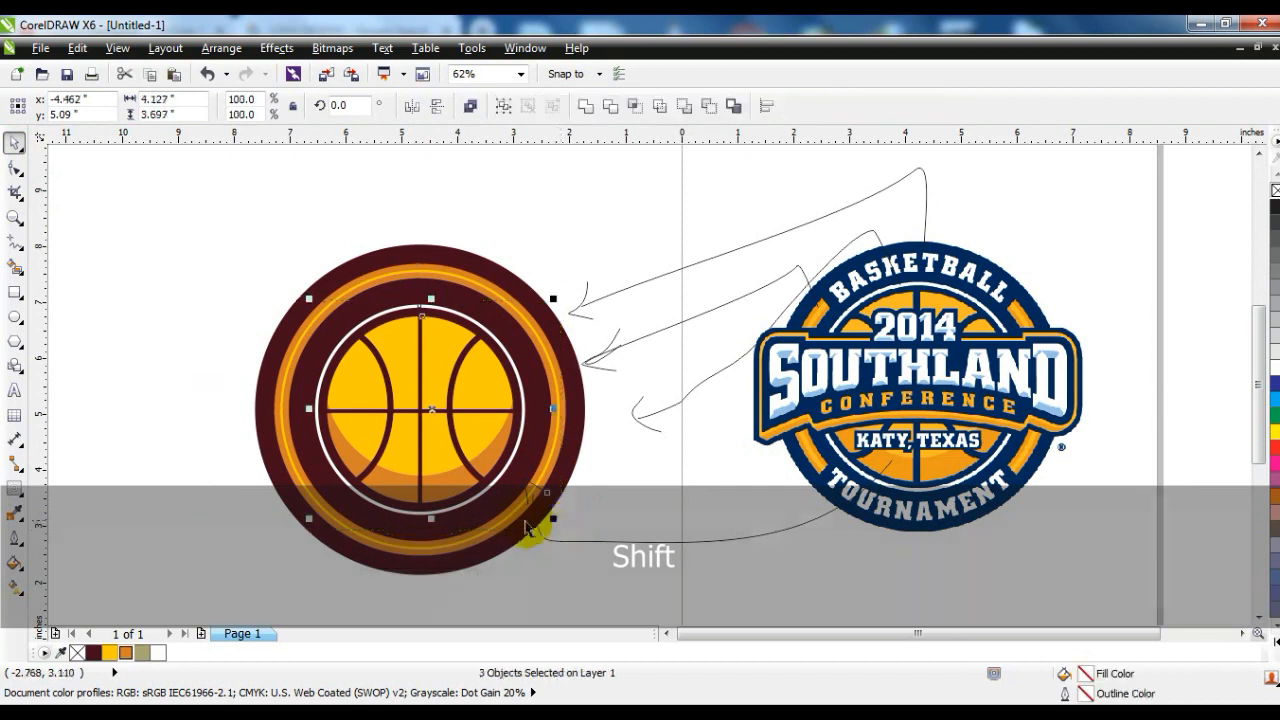
left_click(523, 563)
left_click(472, 490)
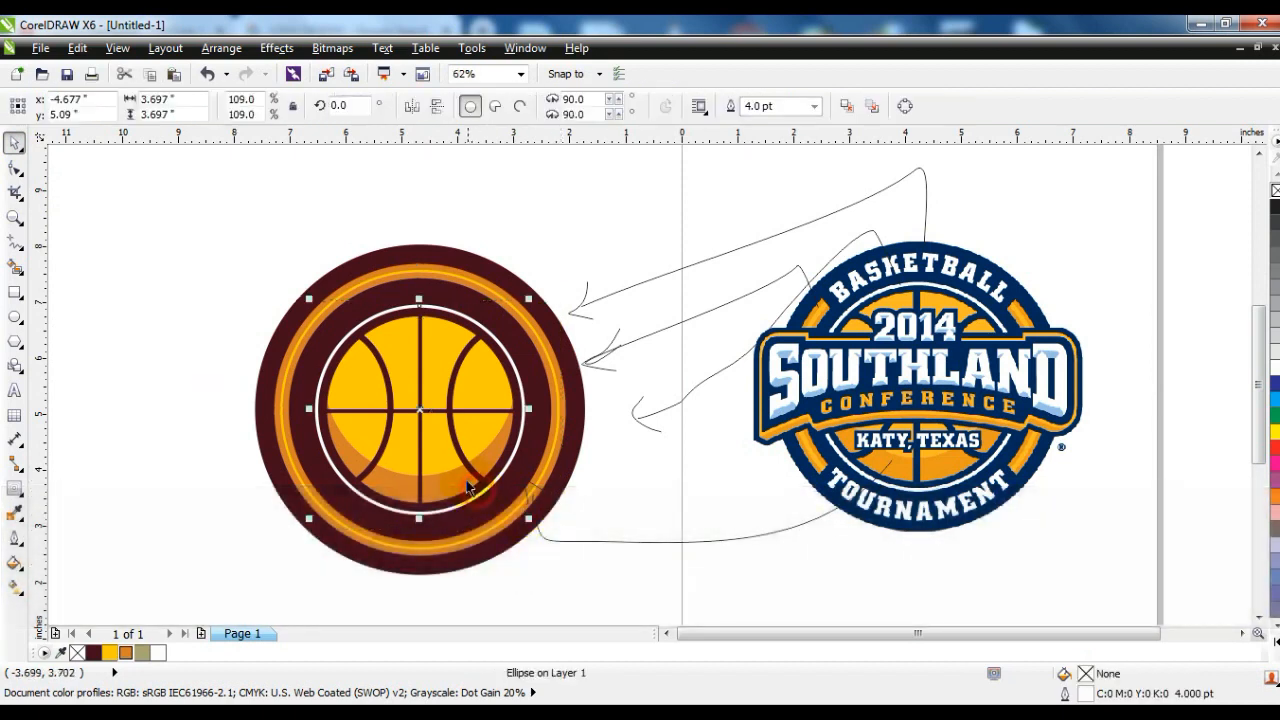
left_click(547, 326, "shift")
left_click_drag(528, 298, 549, 284)
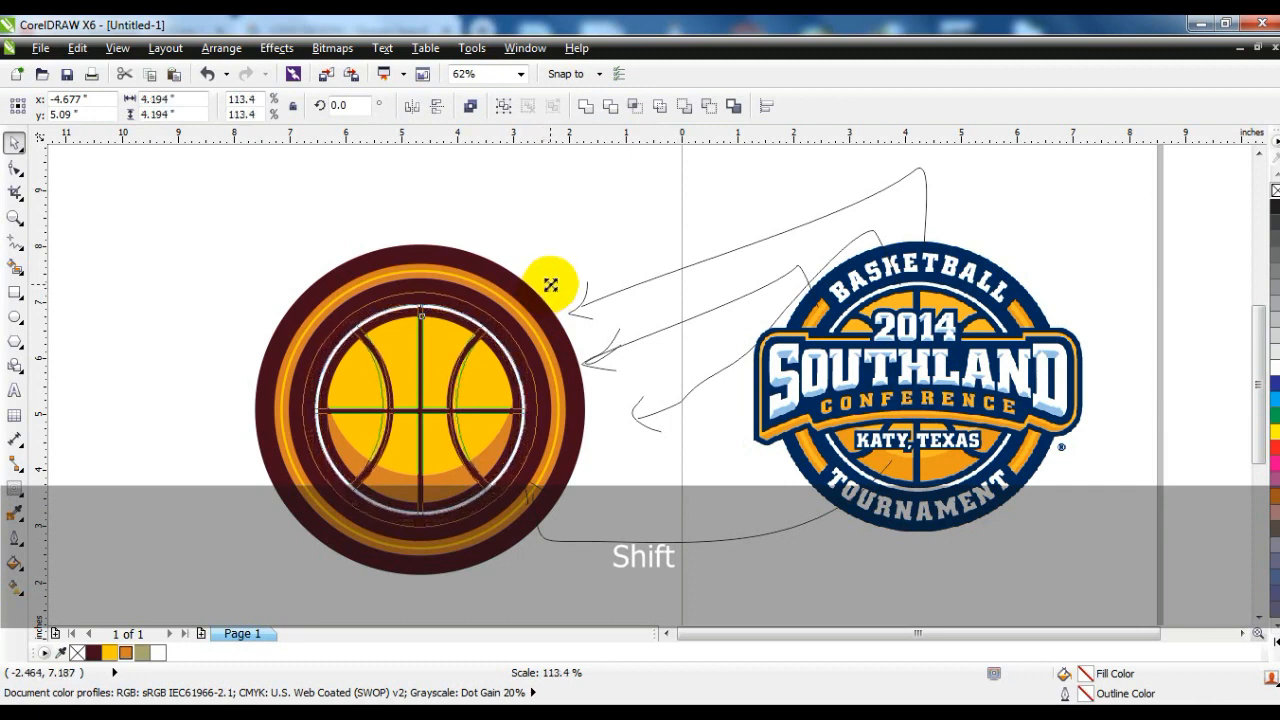
left_click(90, 322)
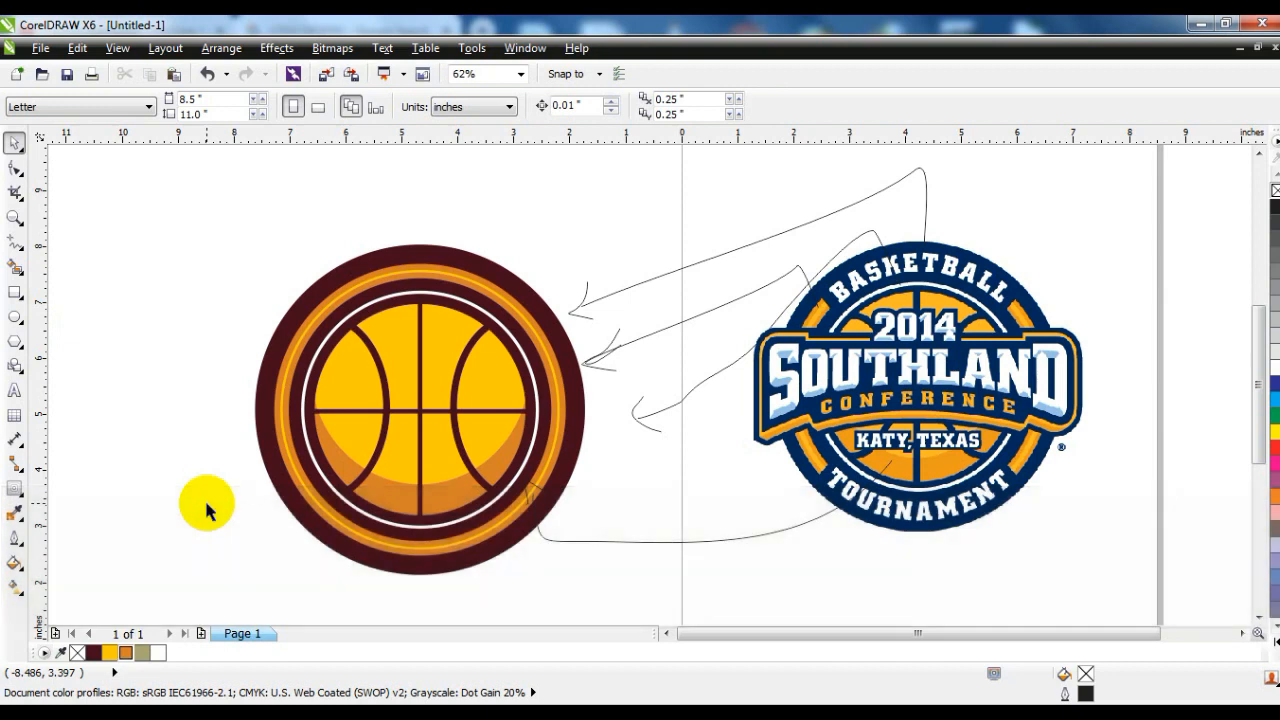
- Add the artistic text BASKETBALL in the empty area beside the maroon emblem
left_click(14, 390)
left_click(125, 286)
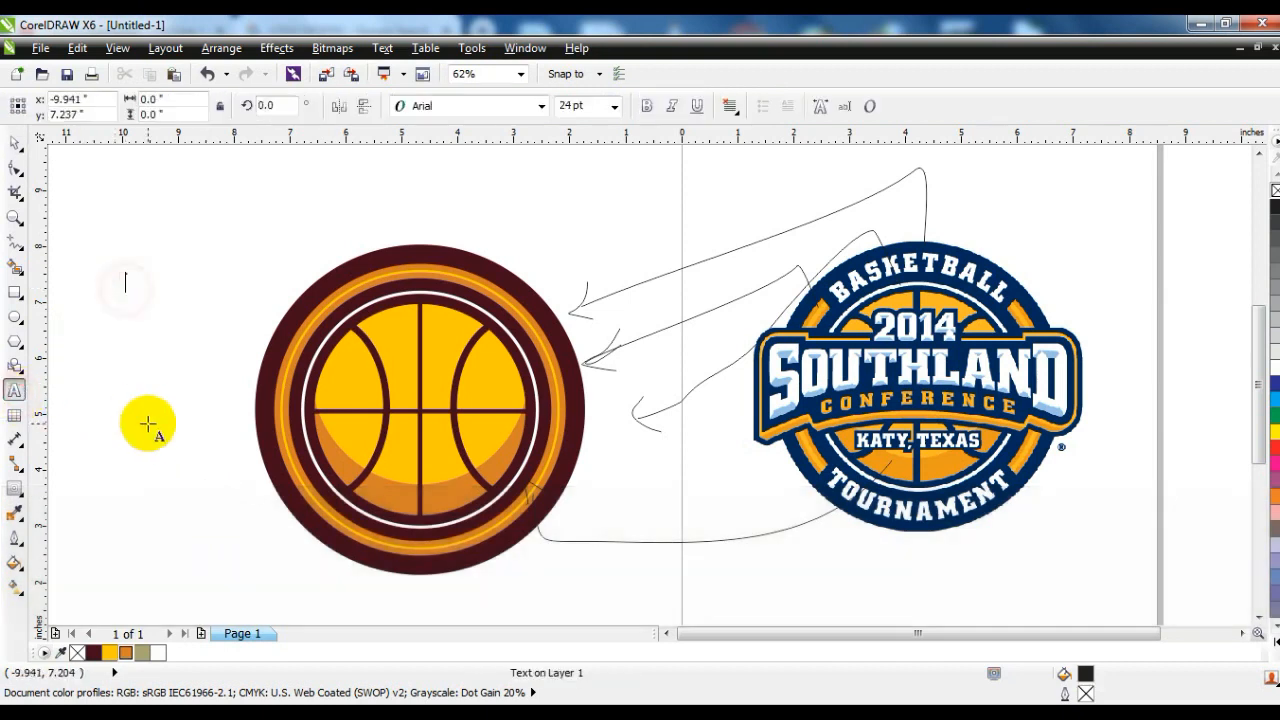
type("BASKETBALL")
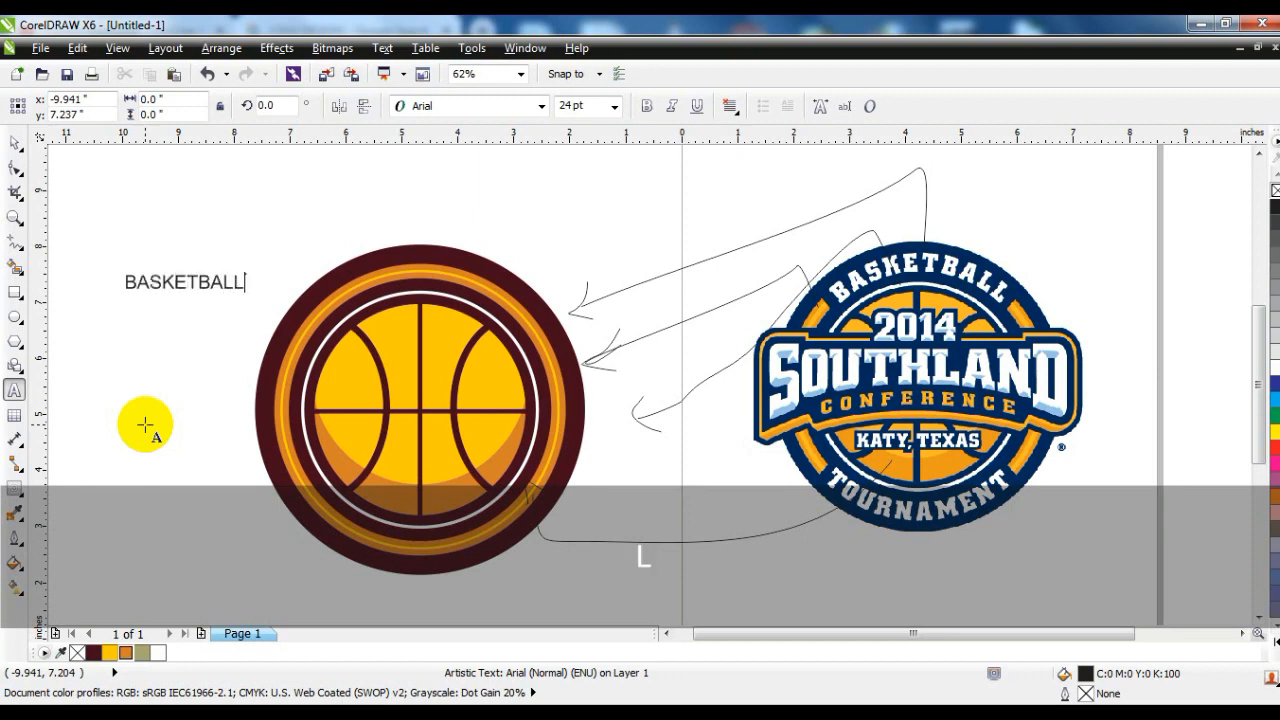
left_click(14, 142)
- Set the BASKETBALL text's font to LubalGraph Bd BT and enlarge it to about 39.4 pt
left_click(449, 106)
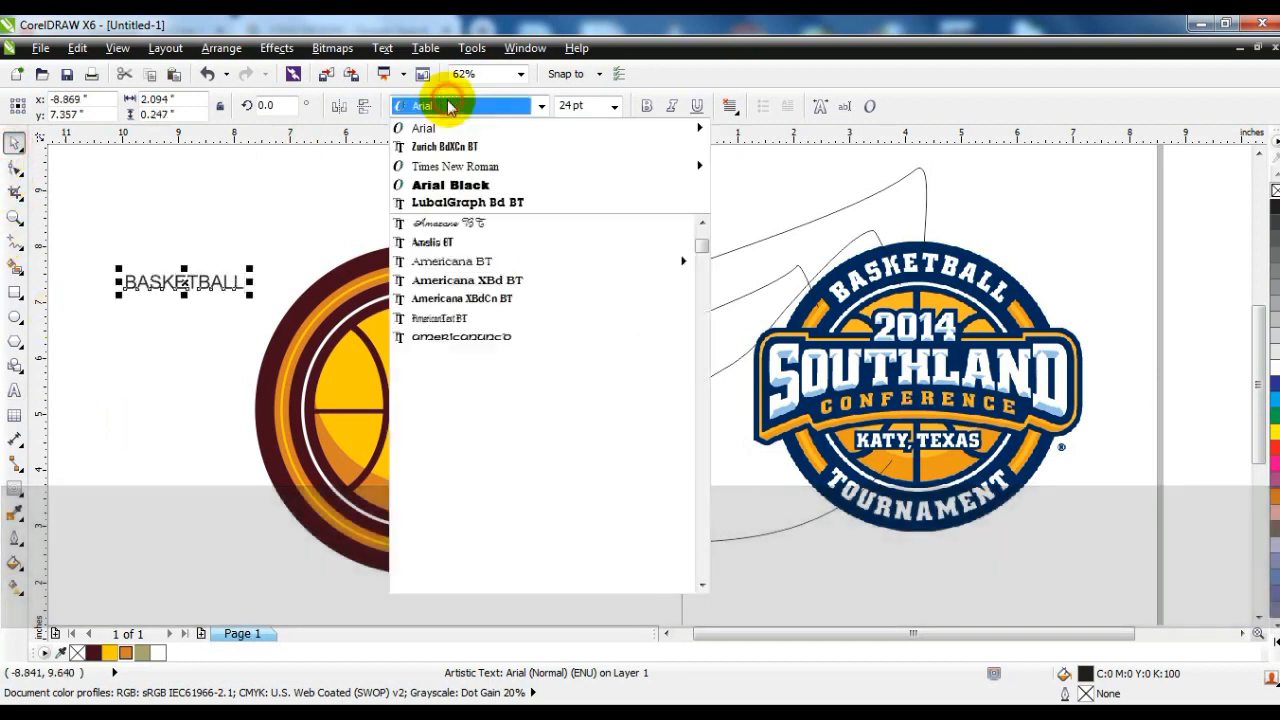
type("BakerSignet BT")
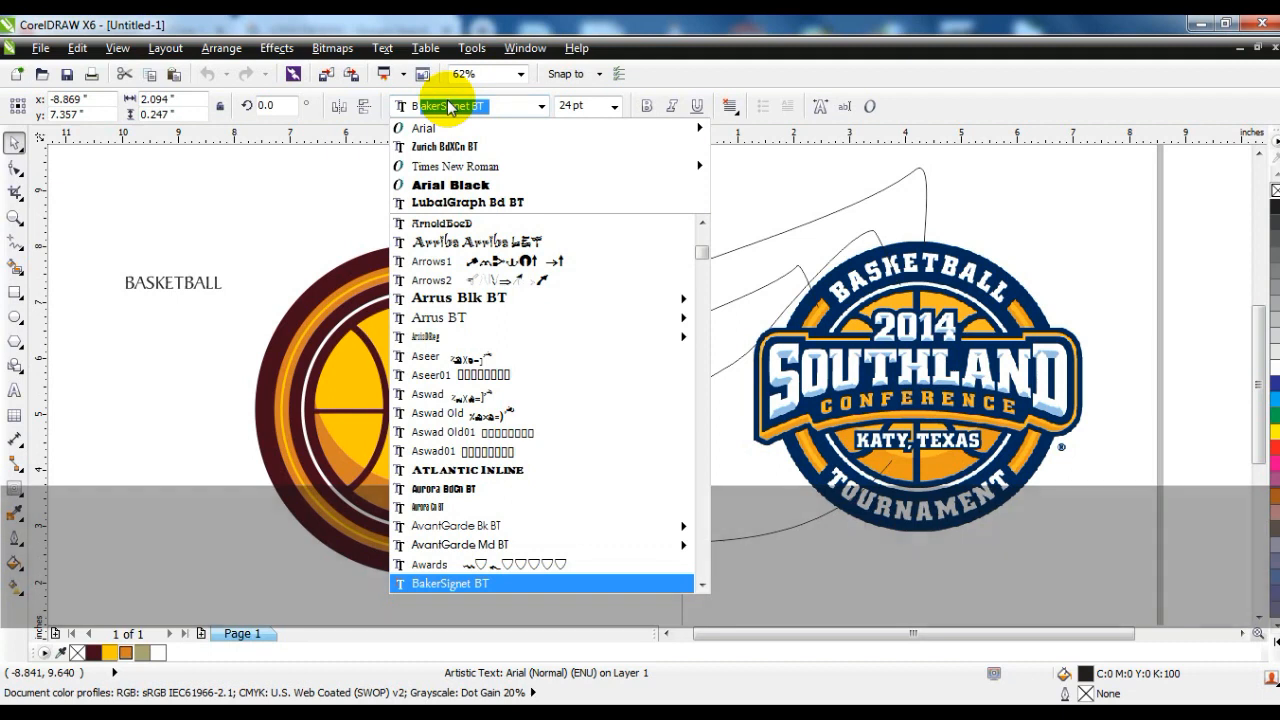
left_click(443, 203)
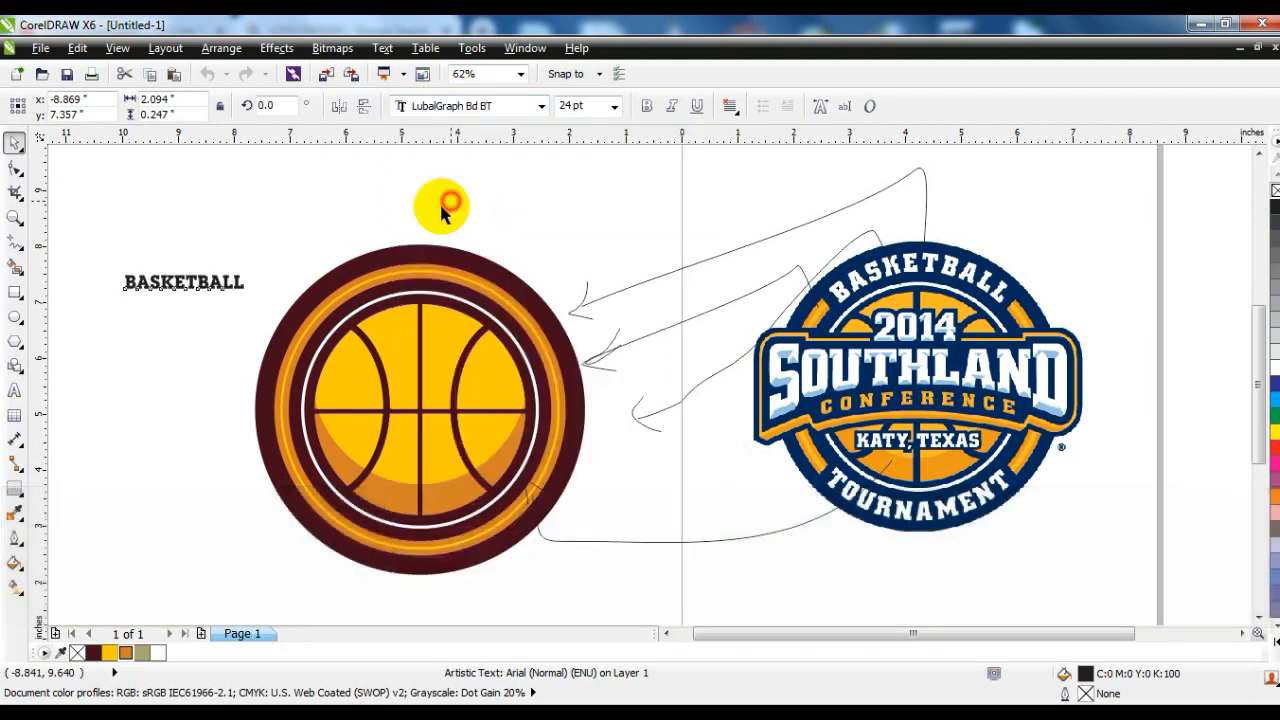
left_click_drag(257, 292, 291, 317)
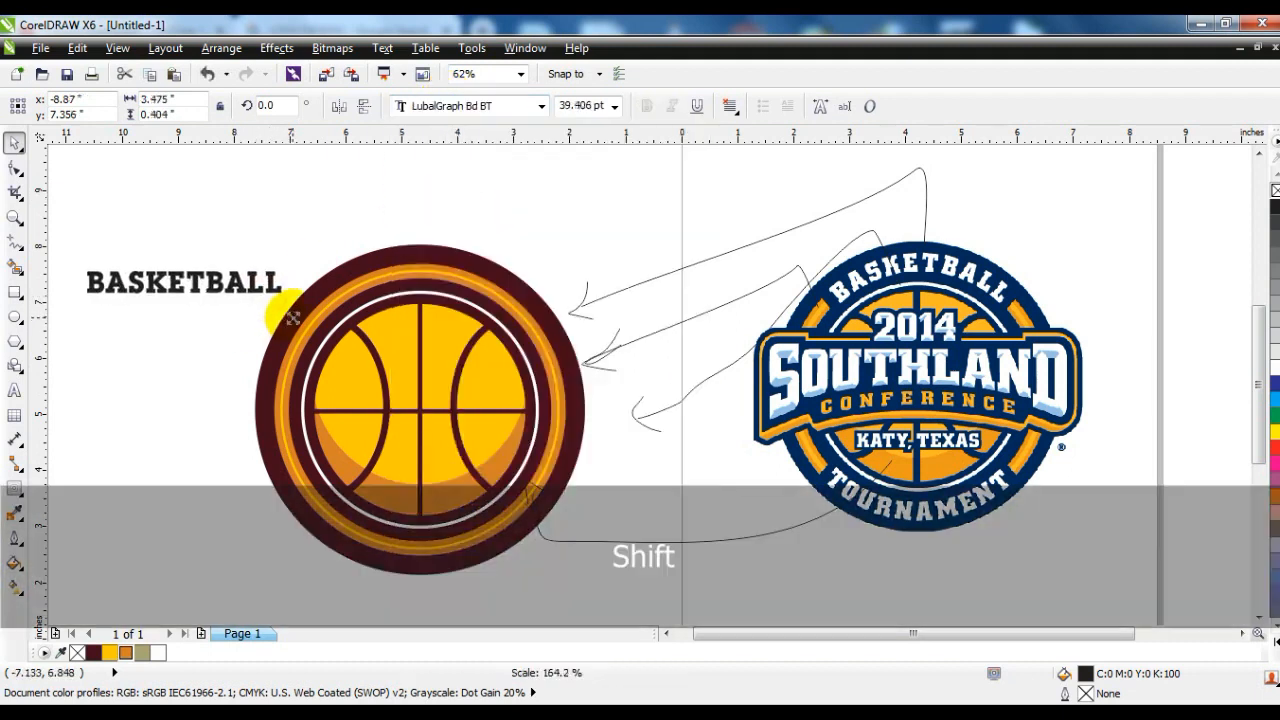
- Centre the BASKETBALL text horizontally over the maroon circle at about 40.6 pt and fill it with olive
left_click(371, 251, "shift")
key("c")
left_click(209, 278)
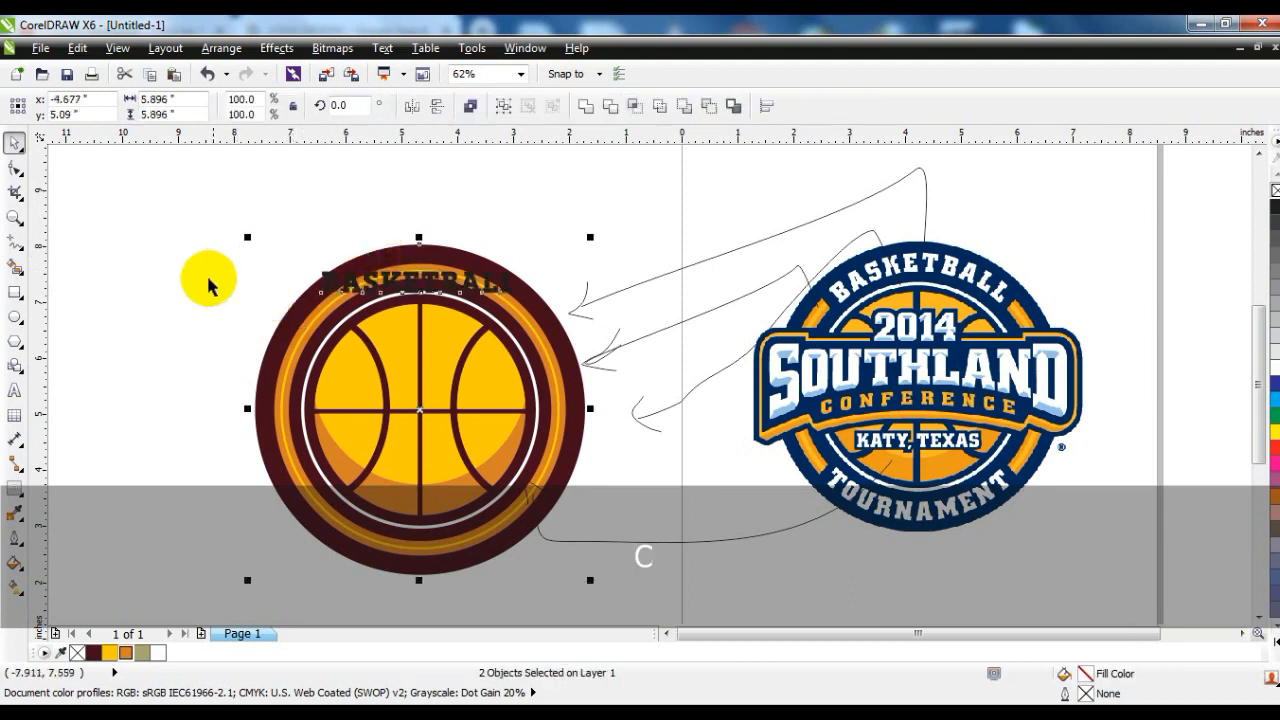
left_click(409, 284)
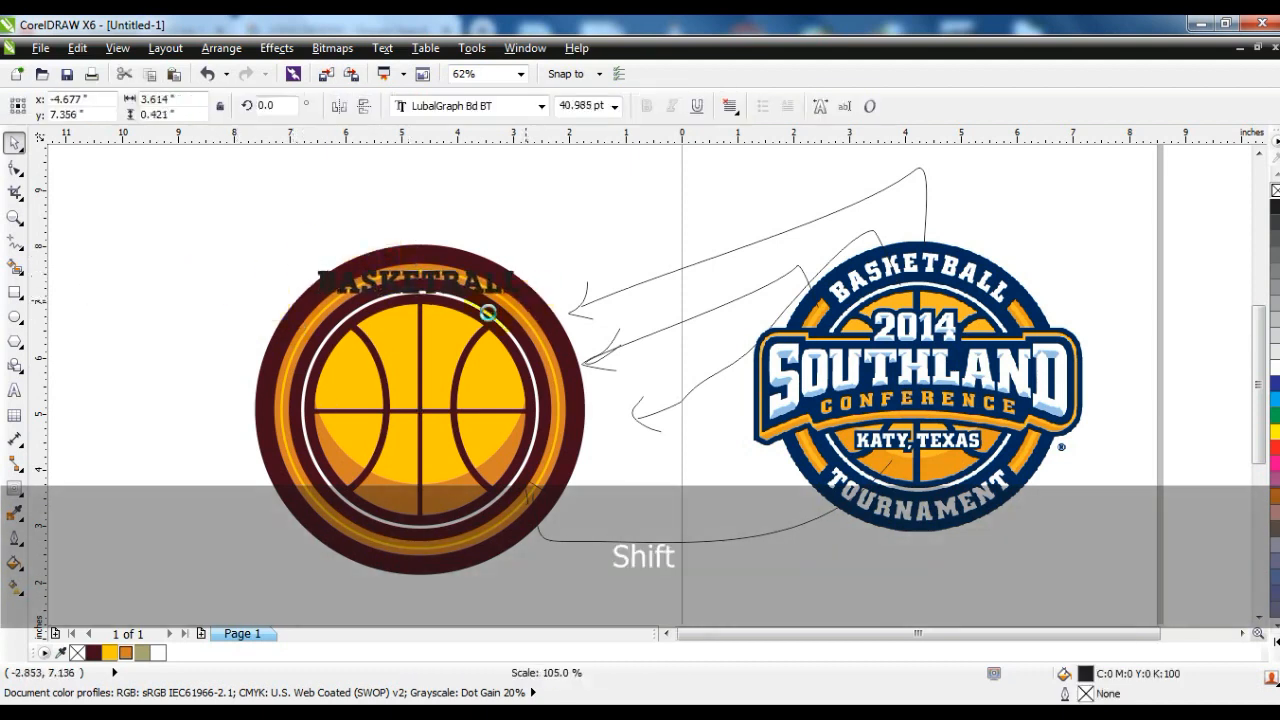
left_click(141, 652)
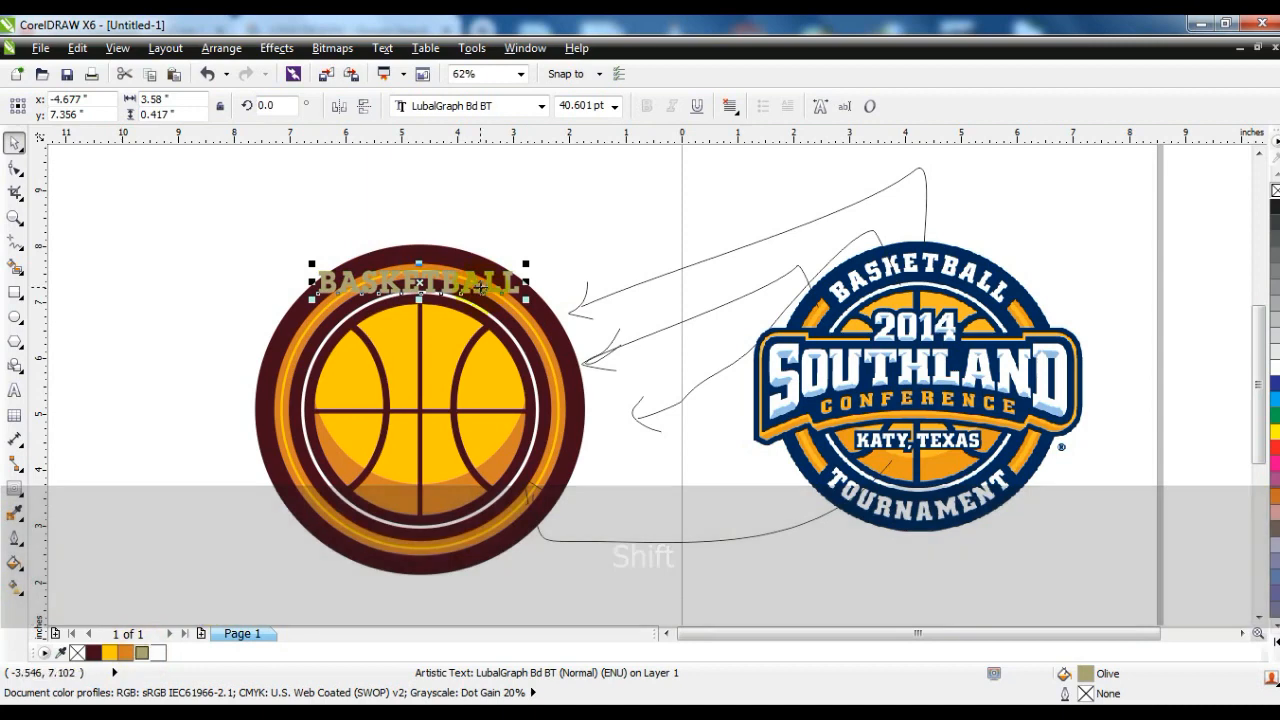
- Fit the BASKETBALL text to the path of the outer maroon circle
left_click(483, 250, "shift")
key("shift+F2")
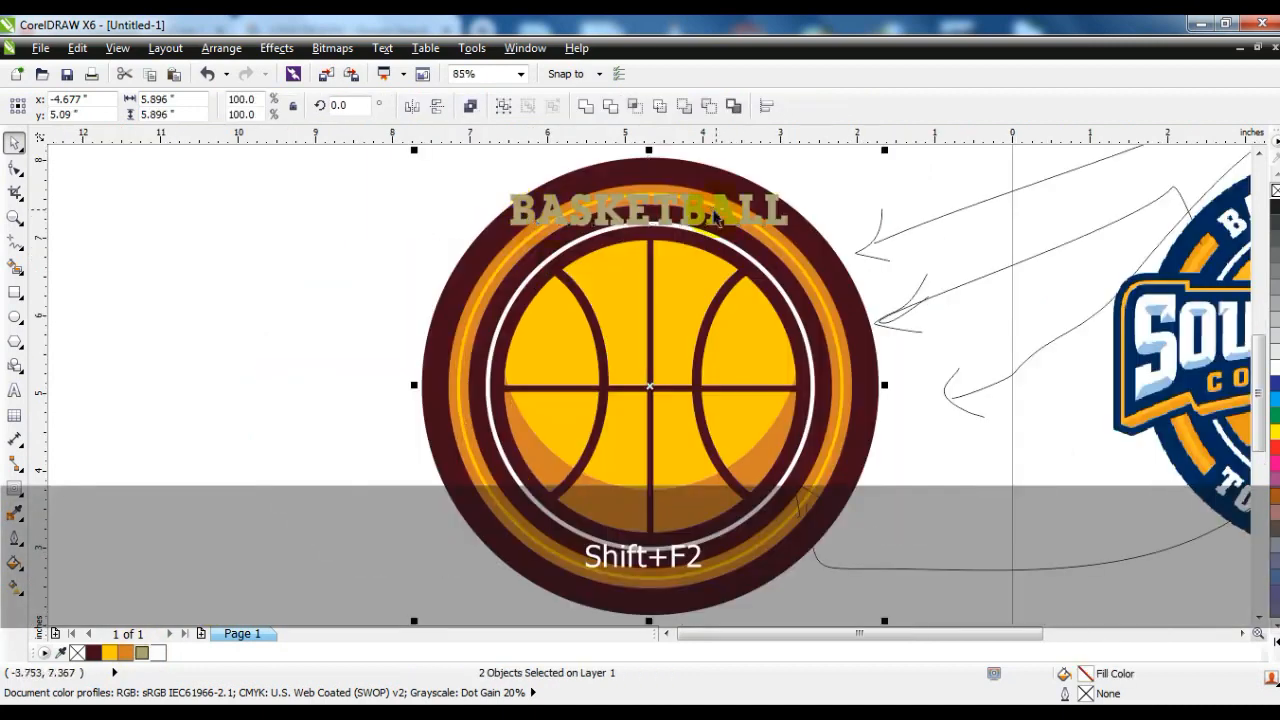
key("Escape")
left_click(712, 212)
left_click(700, 172, "shift")
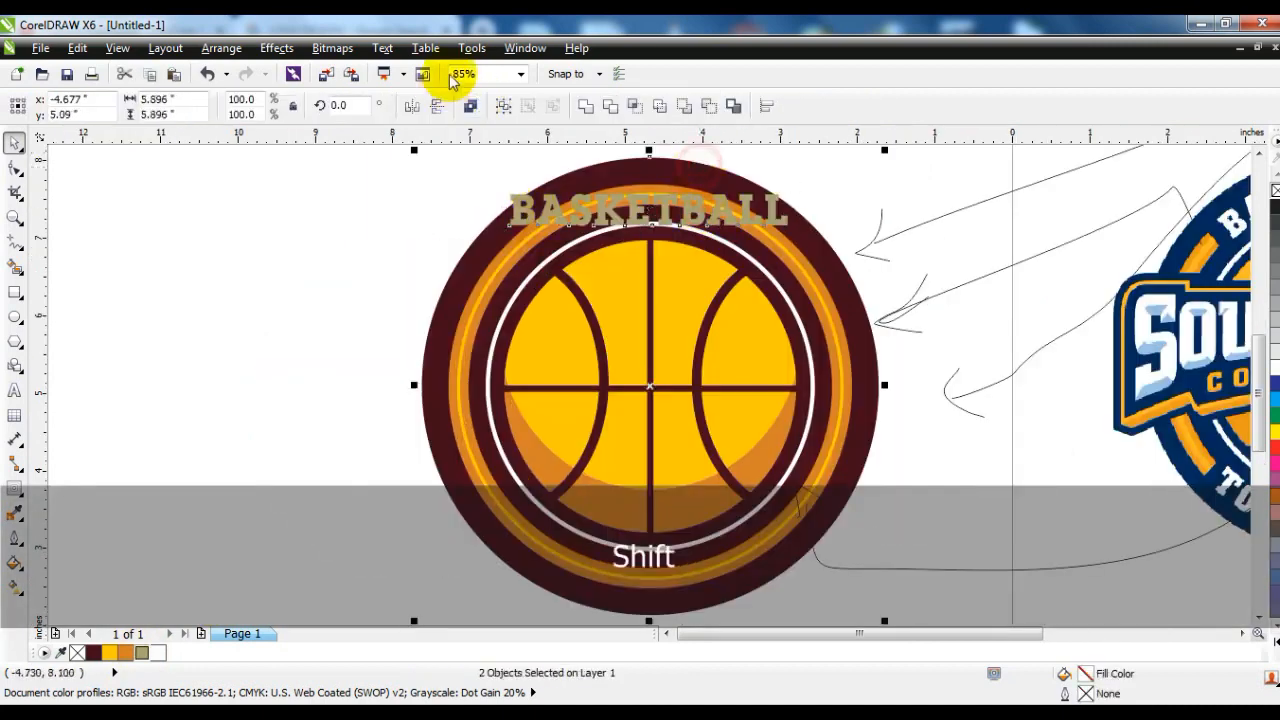
left_click(391, 48)
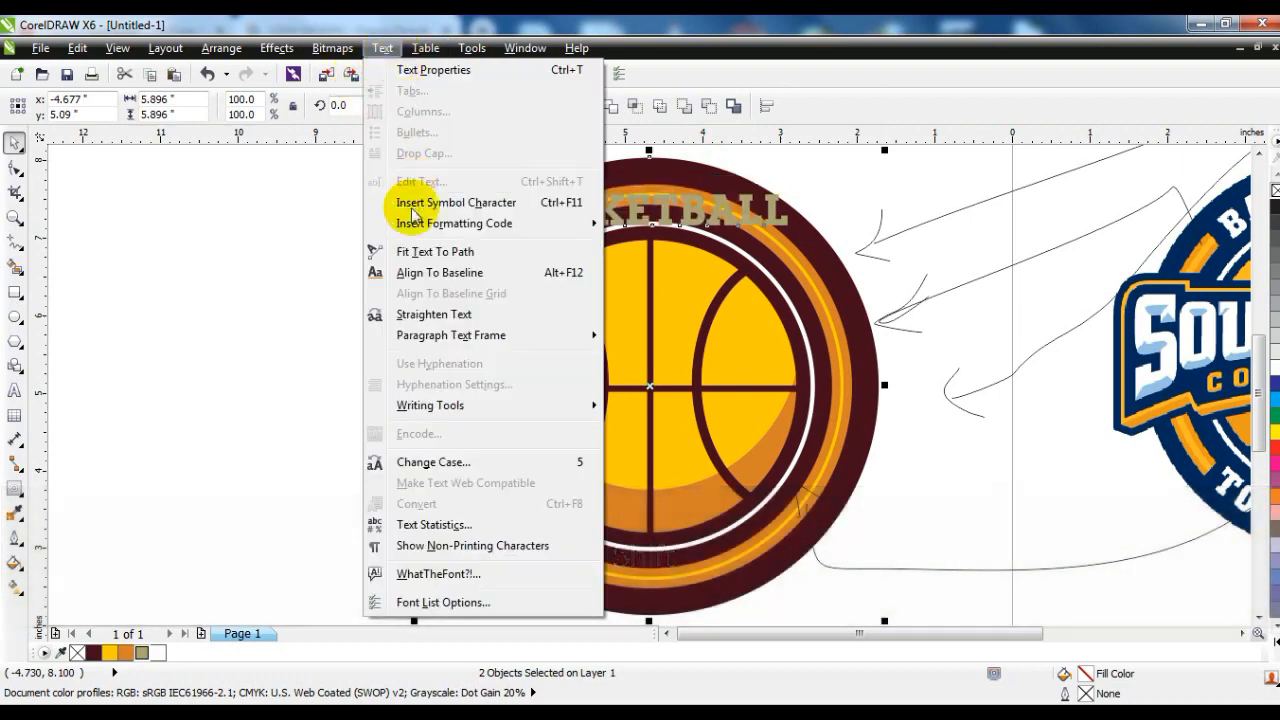
left_click(418, 252)
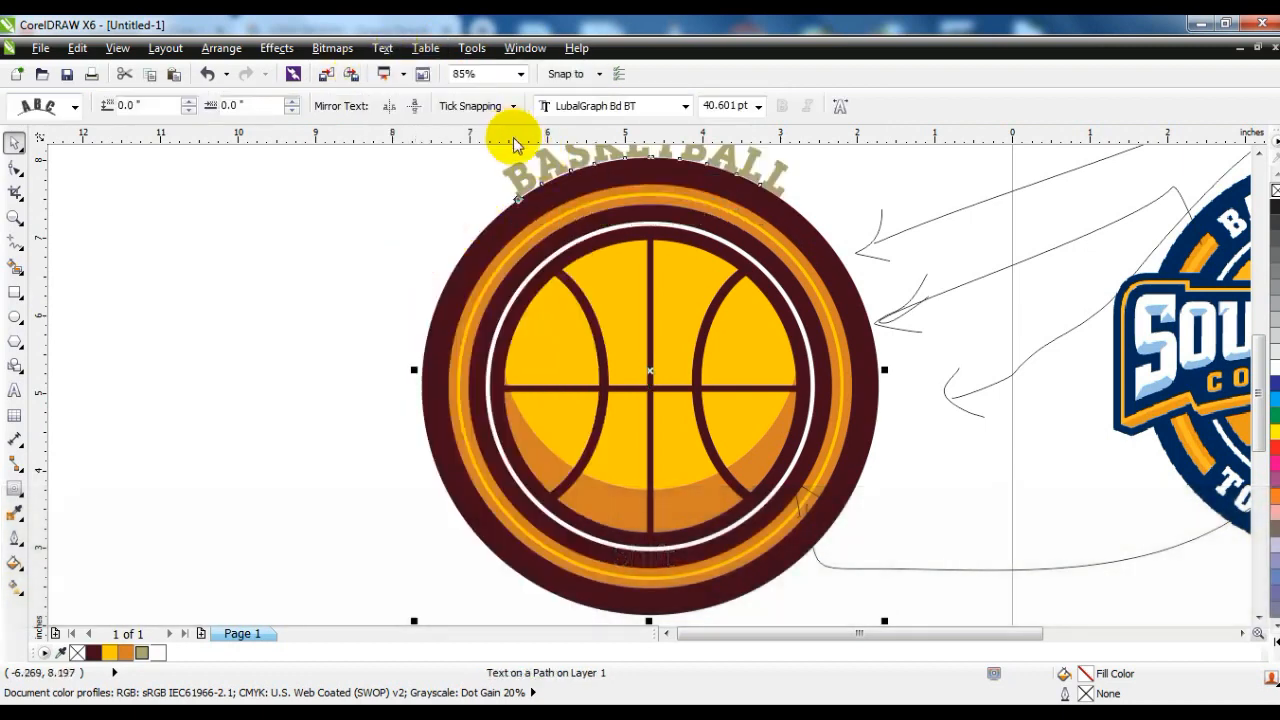
- Set the BASKETBALL text's distance from the circular path to -0.65 inches, with its offset along the path at 0
left_click(291, 110)
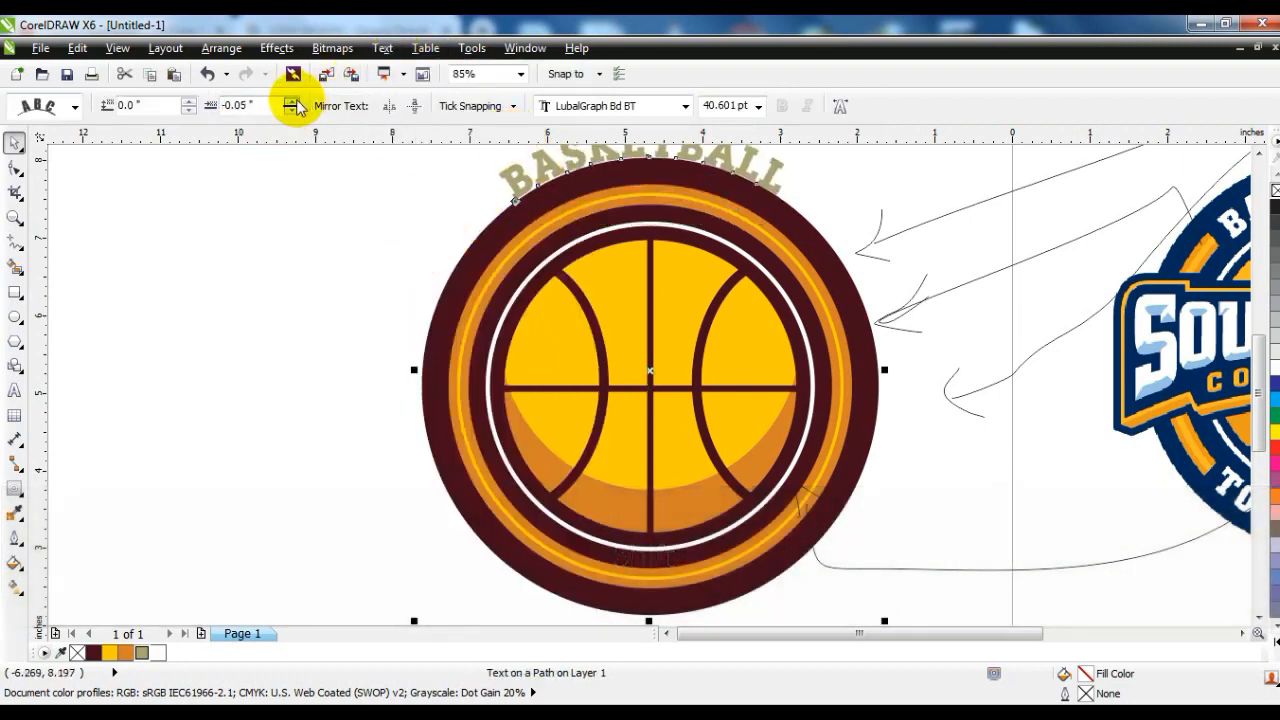
left_click(291, 102)
left_click(189, 110)
left_click(189, 110)
left_click(189, 110)
left_click(189, 110)
left_click(189, 110)
left_click(189, 110)
left_click(189, 110)
left_click(189, 110)
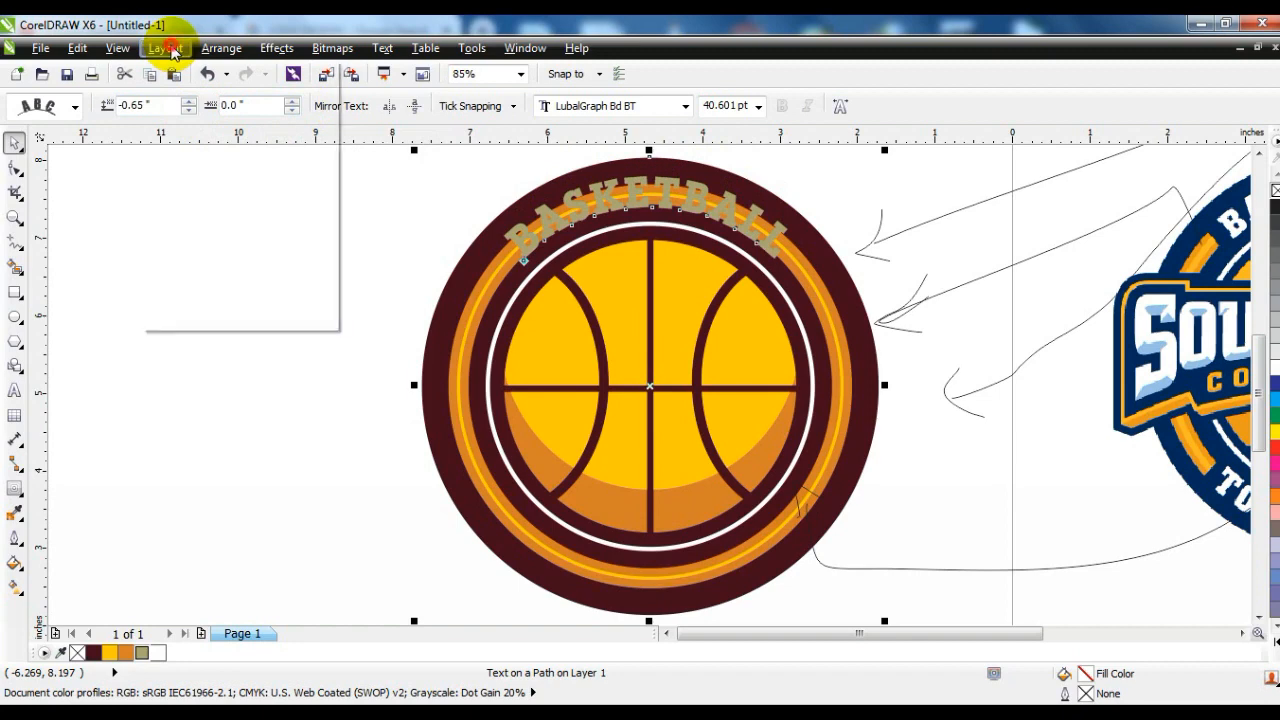
- Break the BASKETBALL text apart from its circular path and fill the lettering with white
left_click(165, 49)
mouse_move(221, 48)
left_click(238, 264)
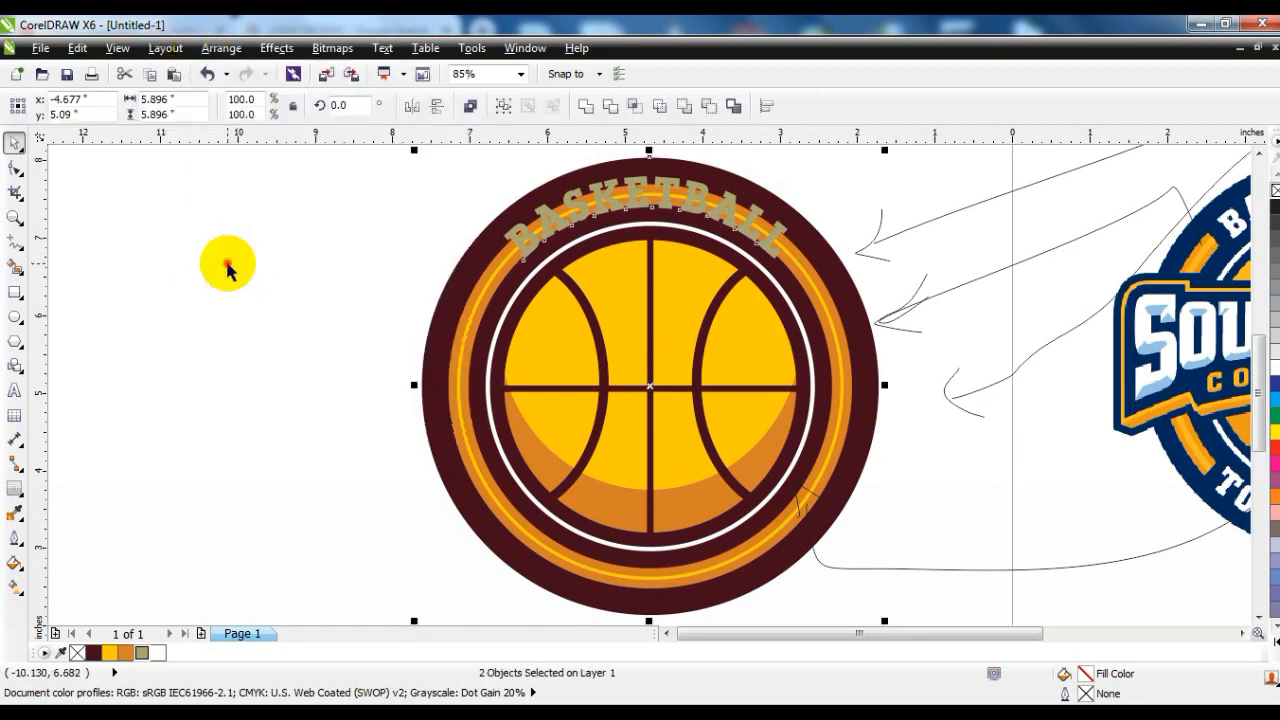
left_click(228, 262)
left_click(588, 213)
left_click(161, 652)
left_click(177, 394)
- Draw a short slanted freehand line across the orange ring beside the last L of BASKETBALL and set its outline to 3 pt
left_click(14, 217)
right_click(564, 280)
left_click_drag(468, 235, 1151, 523)
left_click_drag(221, 238, 766, 440)
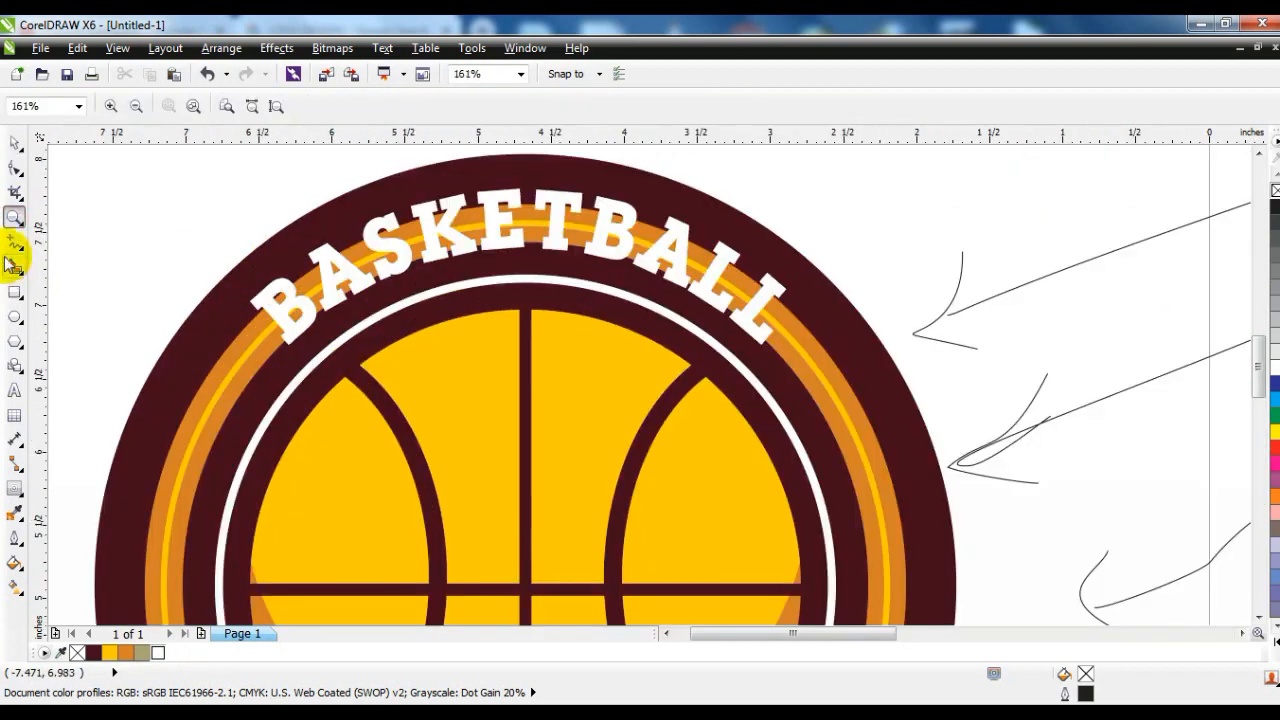
left_click(14, 243)
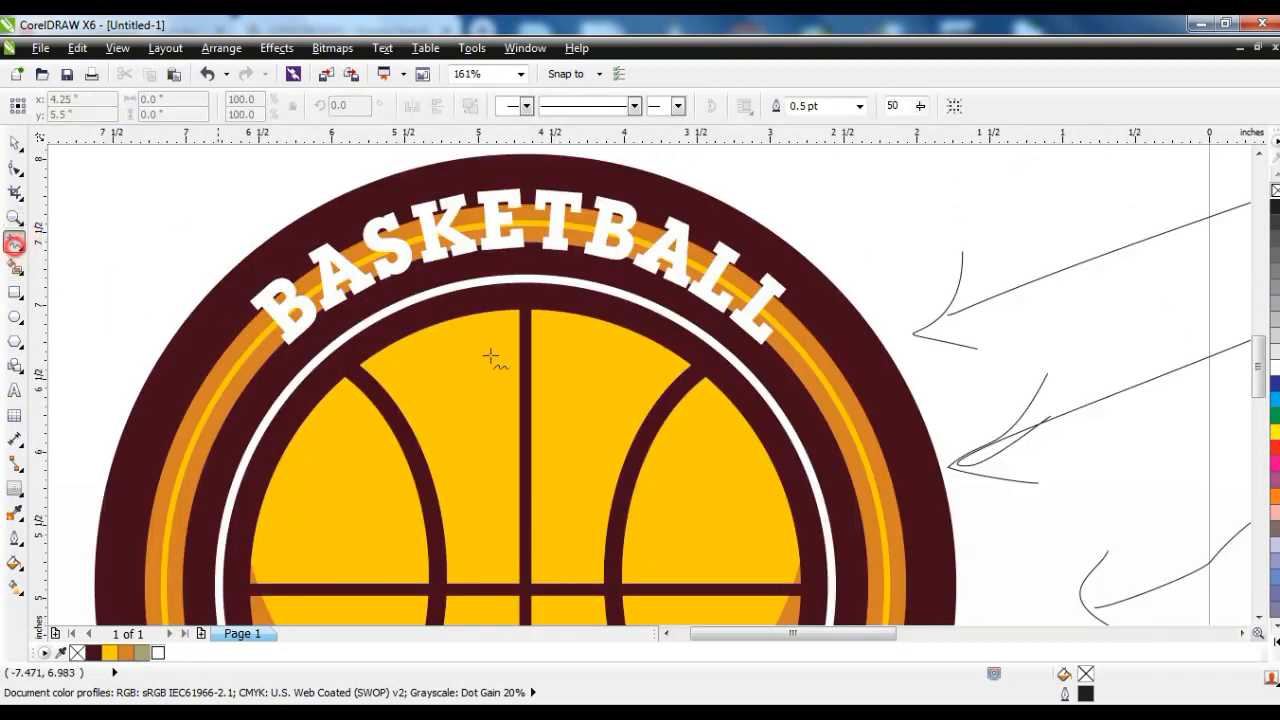
left_click(763, 355)
left_click(13, 172)
left_click(10, 148)
left_click(859, 106)
left_click(818, 212)
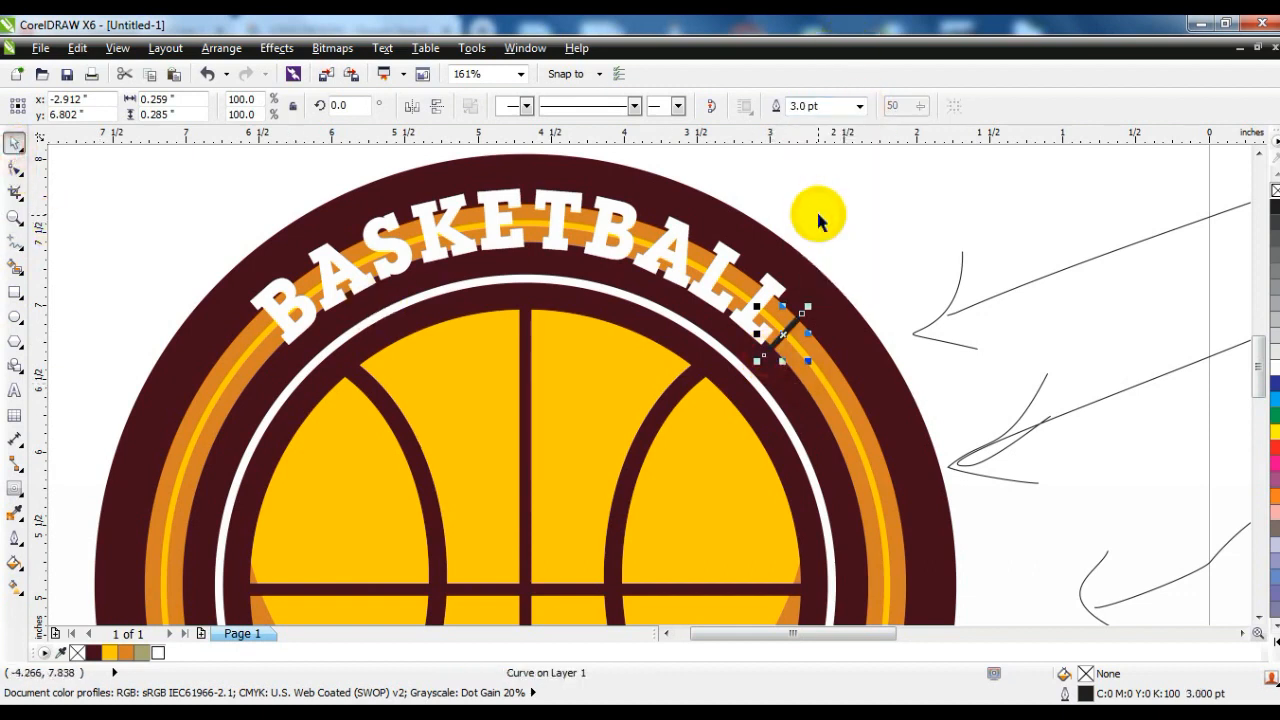
- Place a horizontally mirrored copy of the short line beside the B of BASKETBALL and combine both lines
key("KP_Add")
left_click(414, 107)
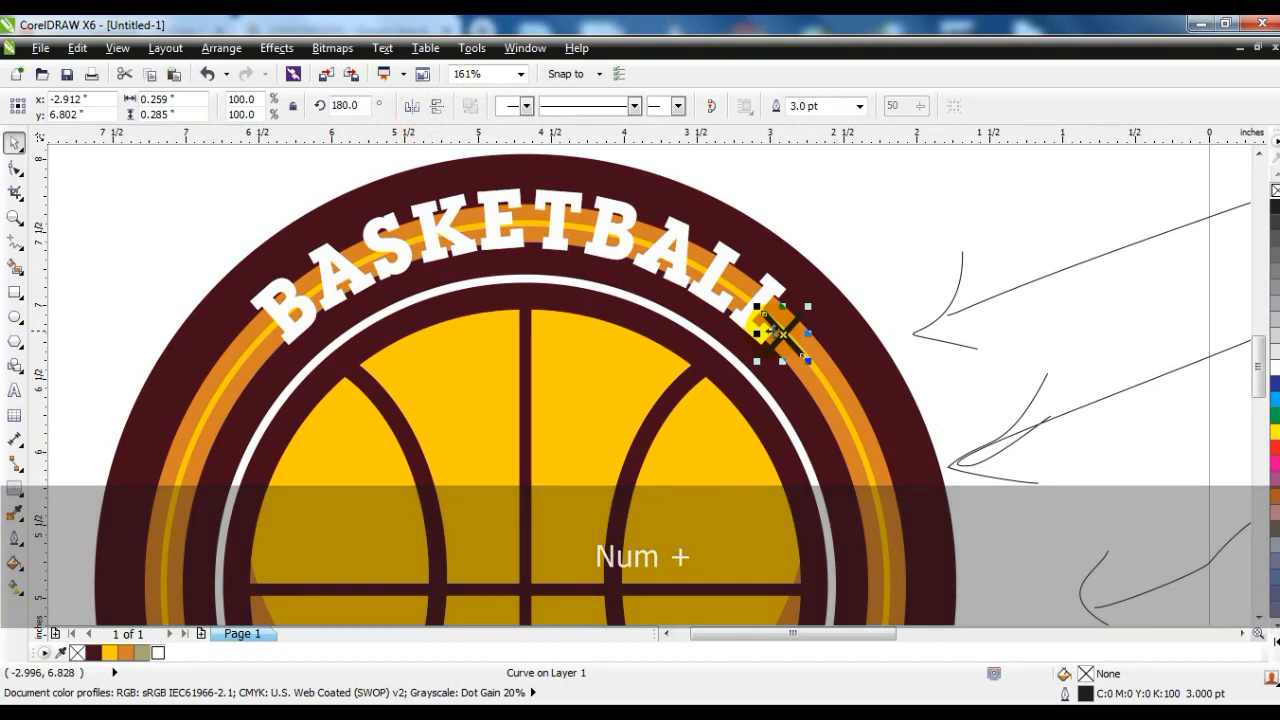
left_click_drag(777, 334, 259, 368)
left_click(801, 316, "shift")
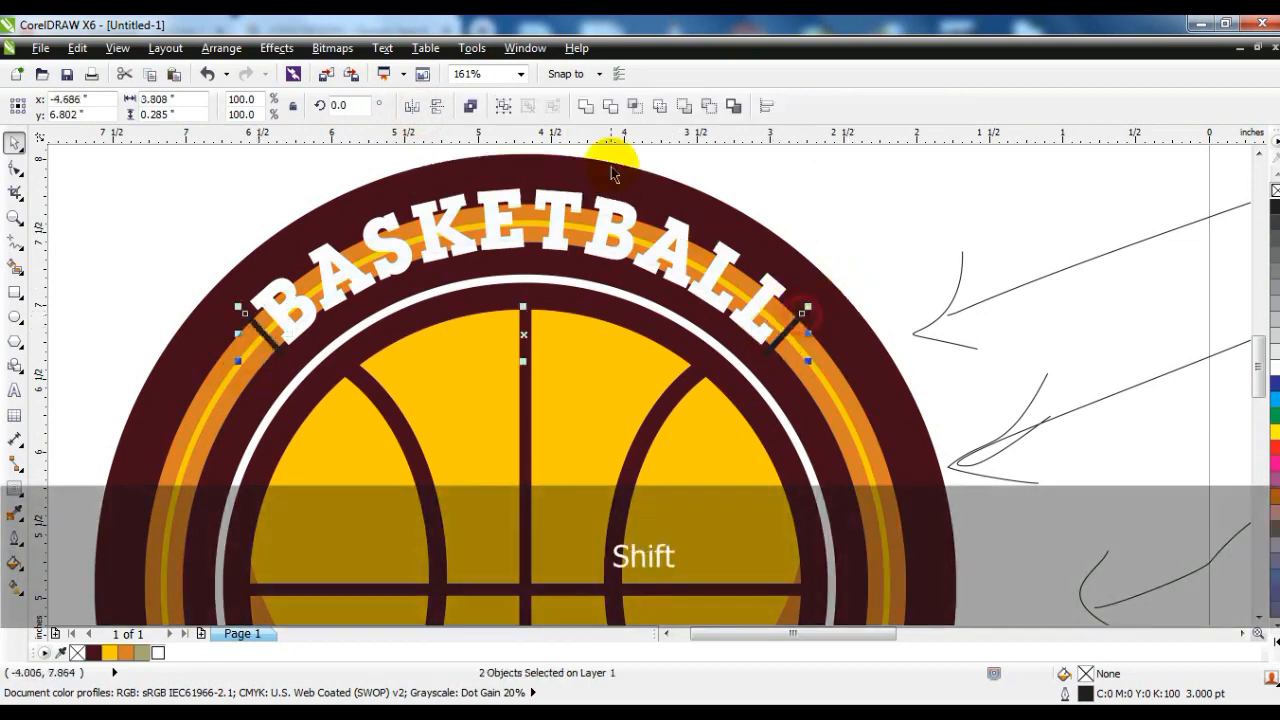
left_click(471, 106)
- Trim the orange ring with the combined lines centred horizontally on it, and delete the lines
left_click(838, 400, "shift")
key("c")
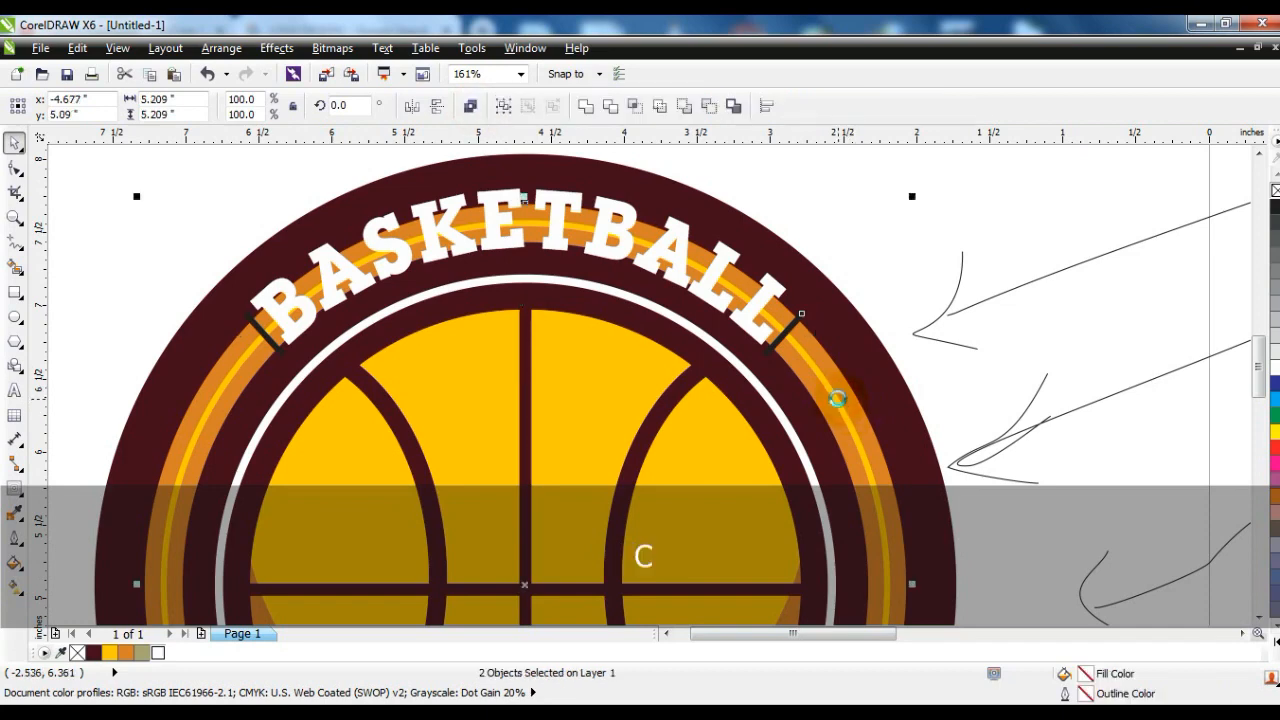
left_click(610, 106)
left_click(857, 191)
left_click(790, 330)
key("Delete")
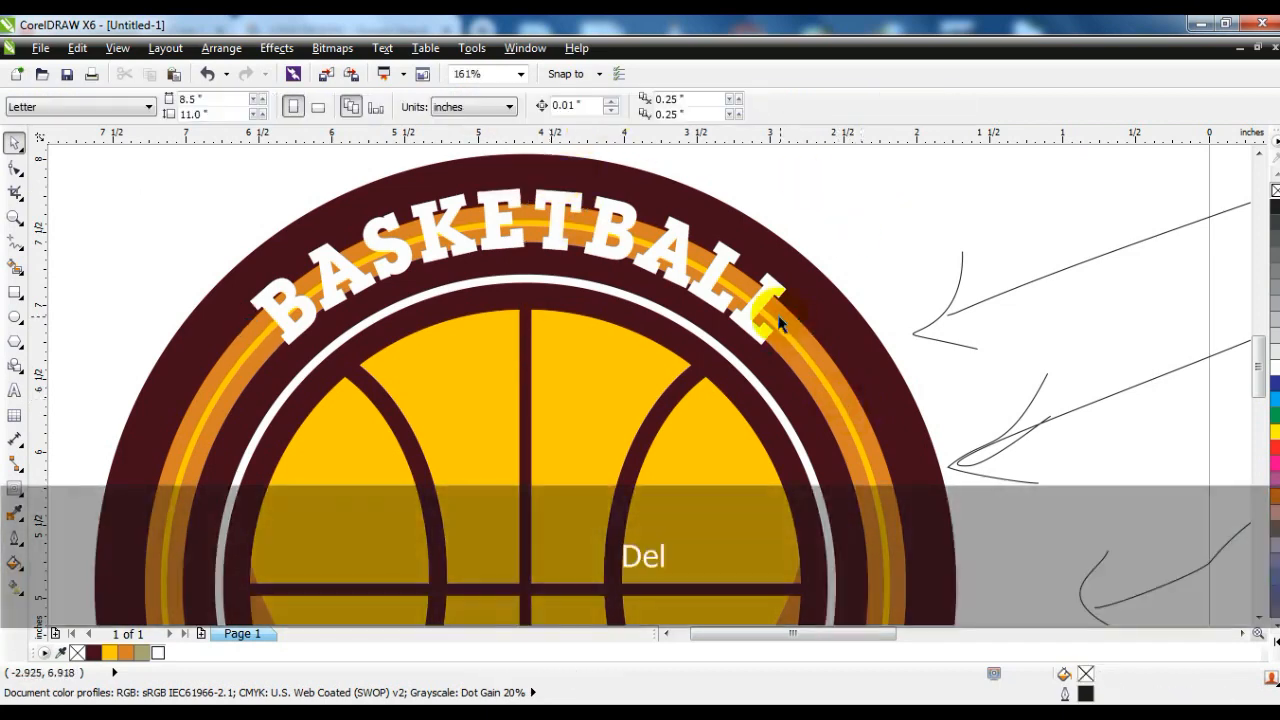
- Break the trimmed orange ring apart and delete its segment behind the BASKETBALL lettering
left_click(786, 320)
left_click(471, 106)
left_click(248, 194)
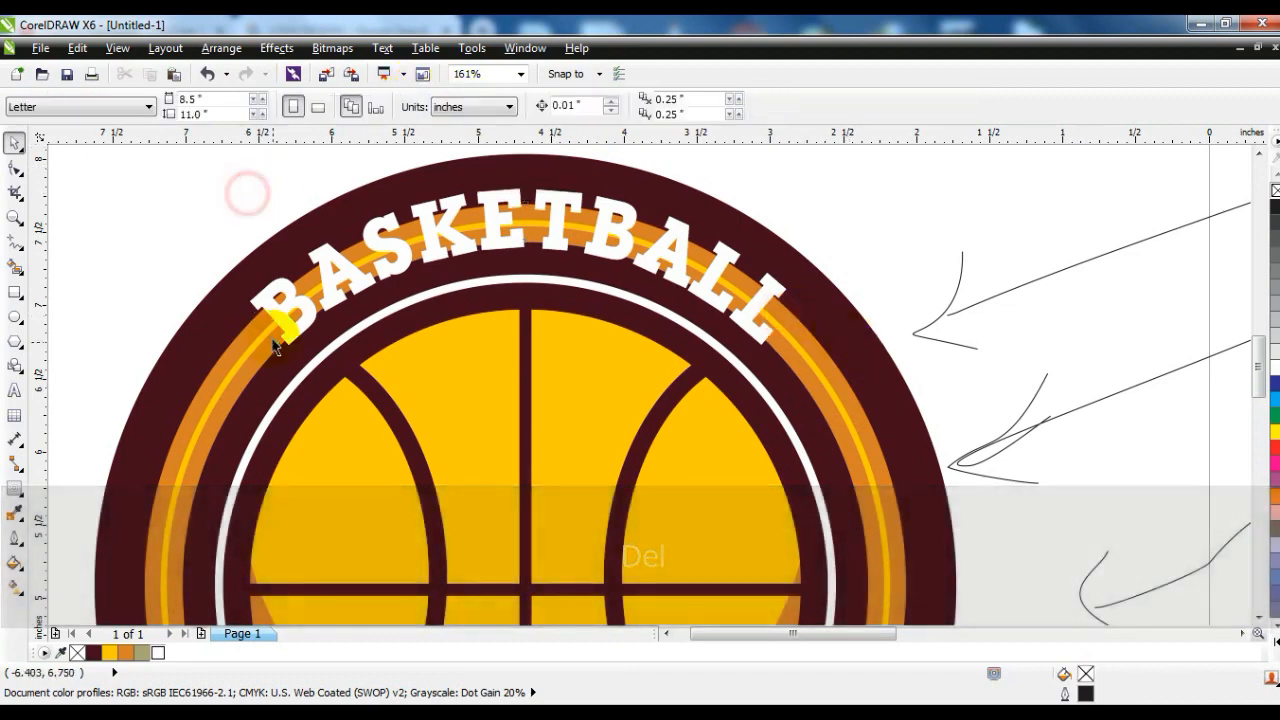
left_click(271, 328)
key("Delete")
left_click(384, 186)
key("shift+F2")
key("Escape")
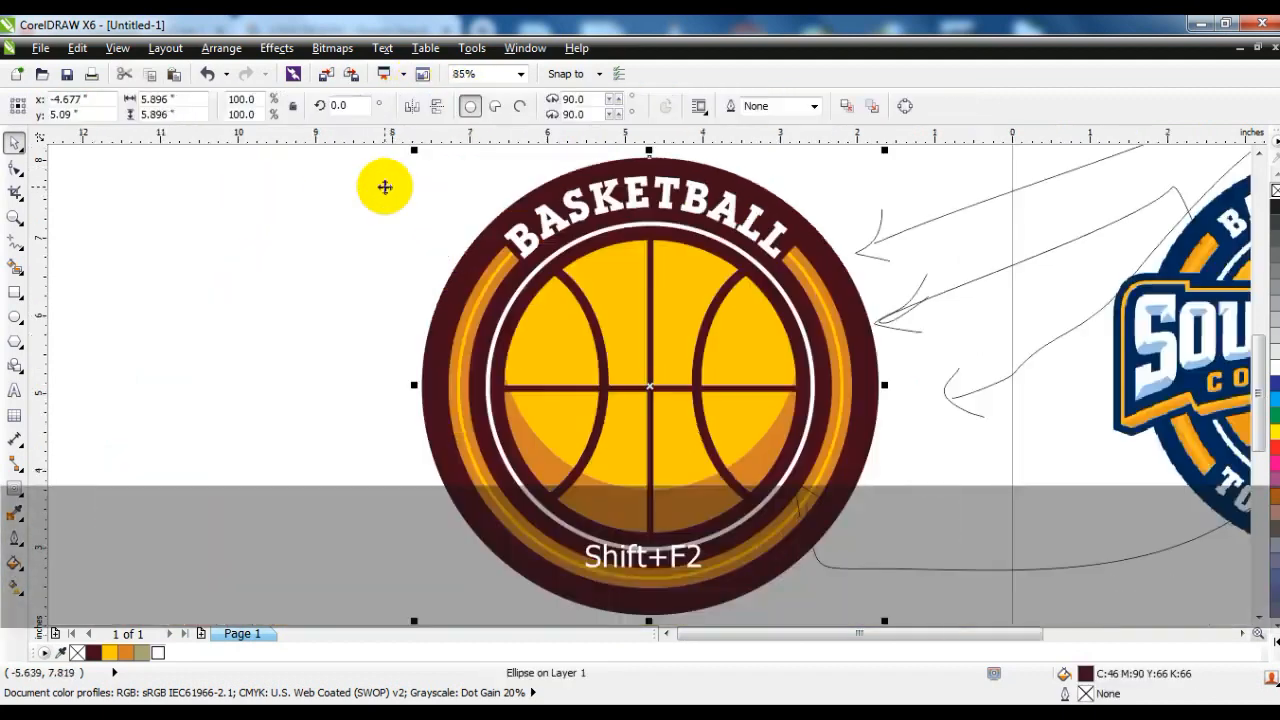
- Add the artistic text TOURNAMENT in the empty area beside the emblem
key("F3")
left_click(15, 220)
left_click_drag(286, 197, 910, 467)
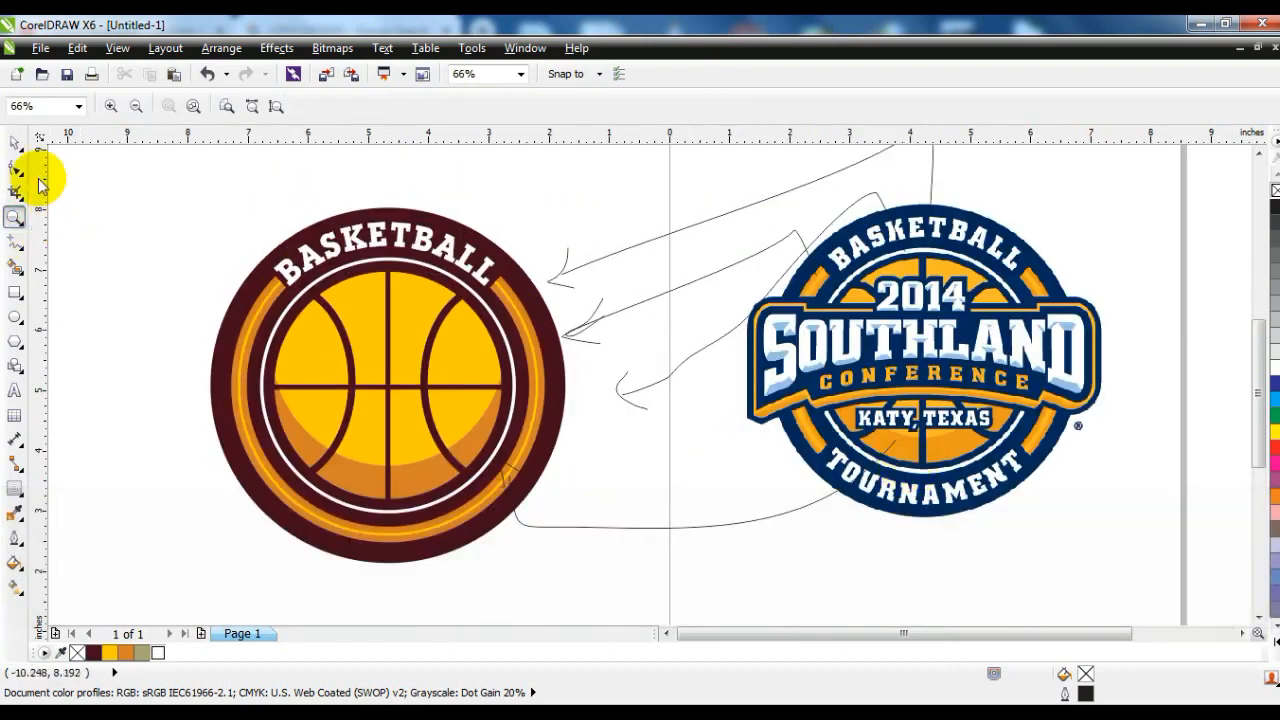
key("space")
left_click(378, 239)
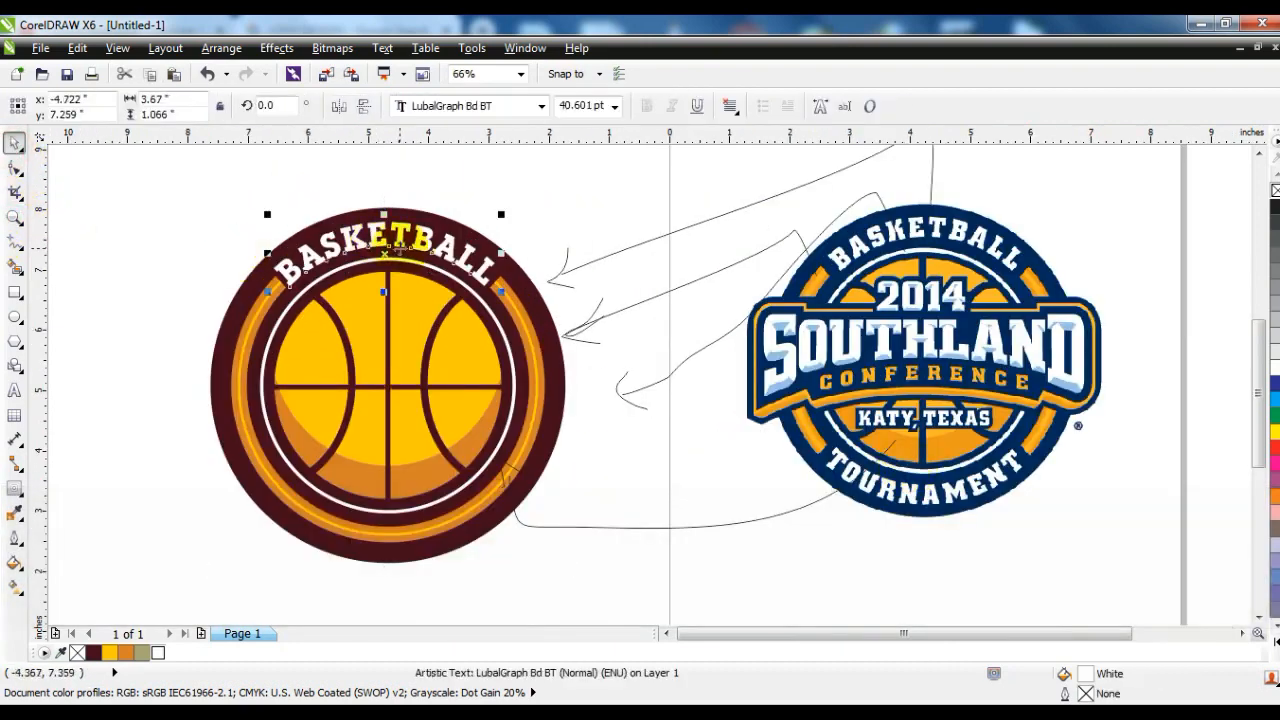
left_click(14, 389)
left_click(90, 277)
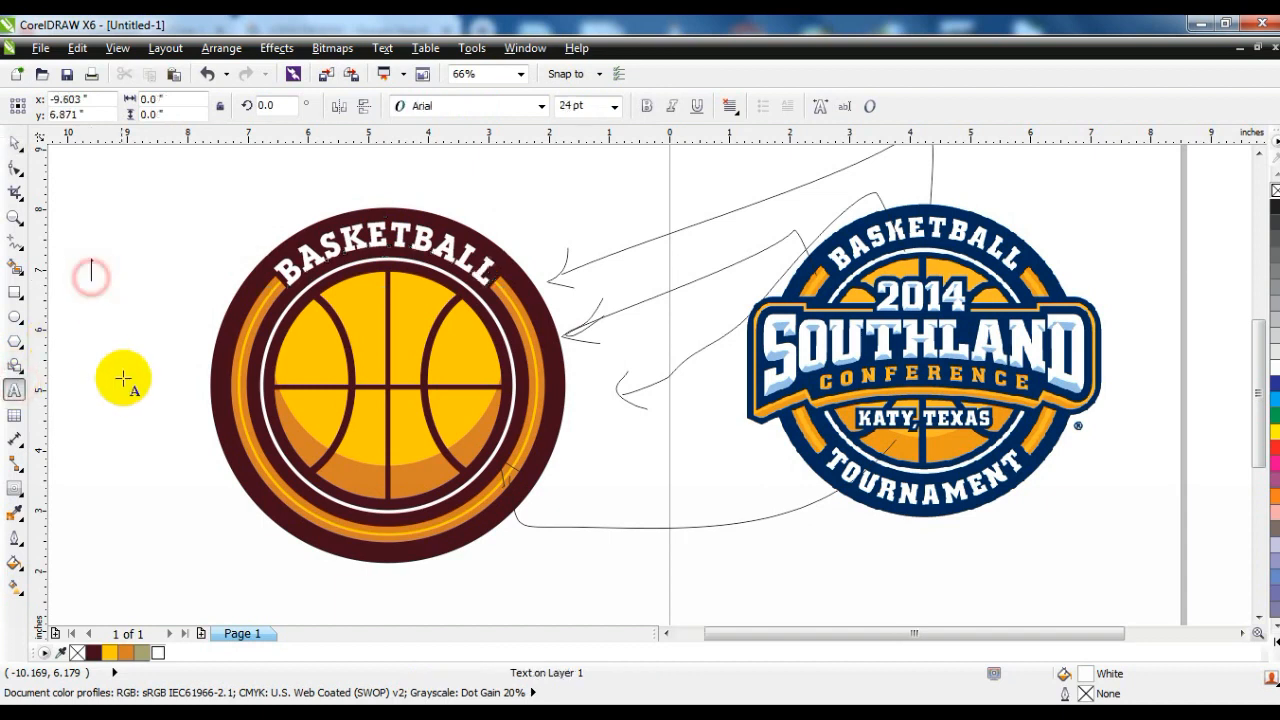
type("TOURNA")
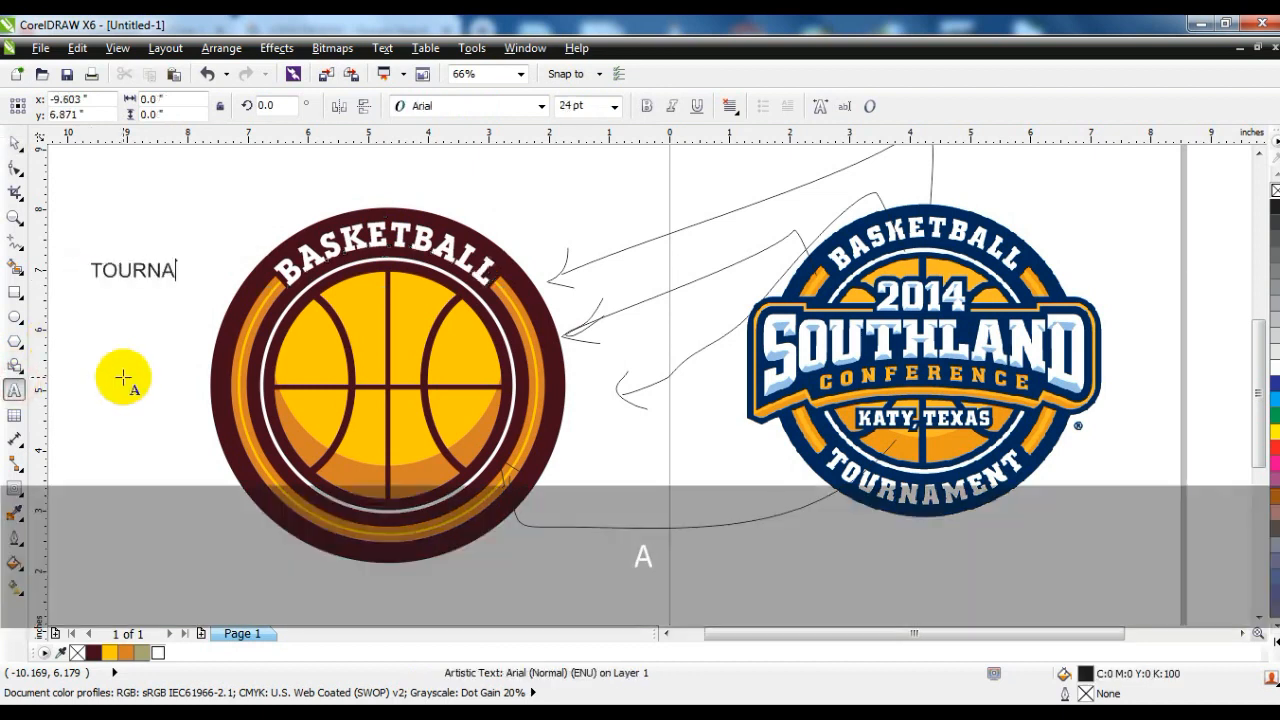
left_click(15, 143)
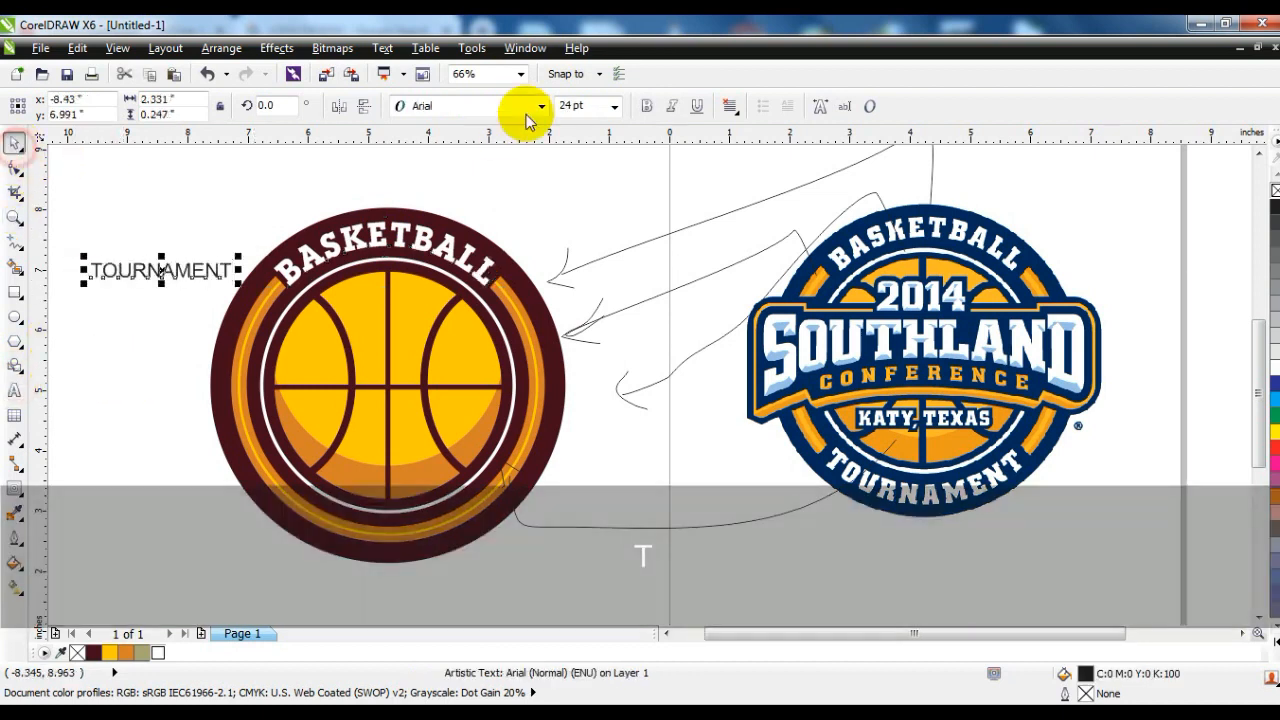
- Set the TOURNAMENT text's font to LubalGraph Bd BT and enlarge it proportionally
left_click(472, 106)
left_click(466, 147)
left_click_drag(243, 286, 315, 315)
- Place the TOURNAMENT text across the lower part of the emblem's ring at about 38 pt and fill it with white
left_click_drag(235, 281, 416, 539)
left_click_drag(500, 543, 507, 547)
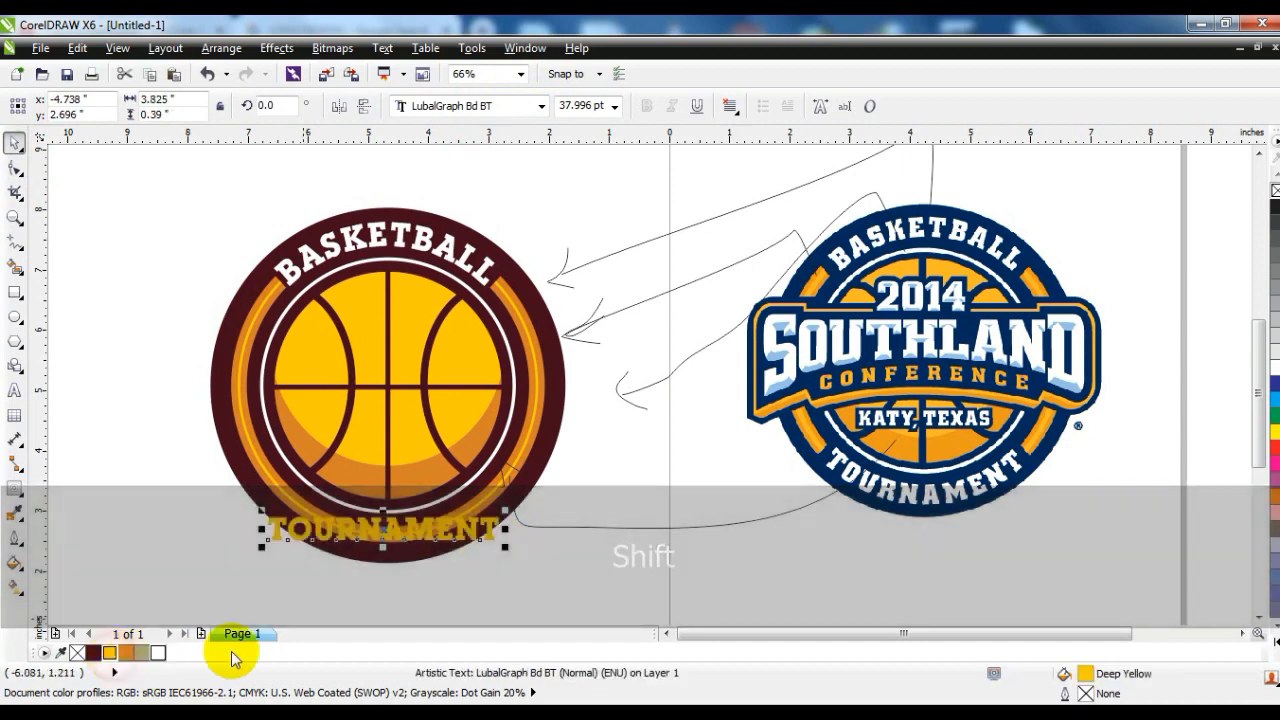
left_click(157, 652)
- Fit the TOURNAMENT text to the path of the outer maroon circle
left_click(392, 558, "shift")
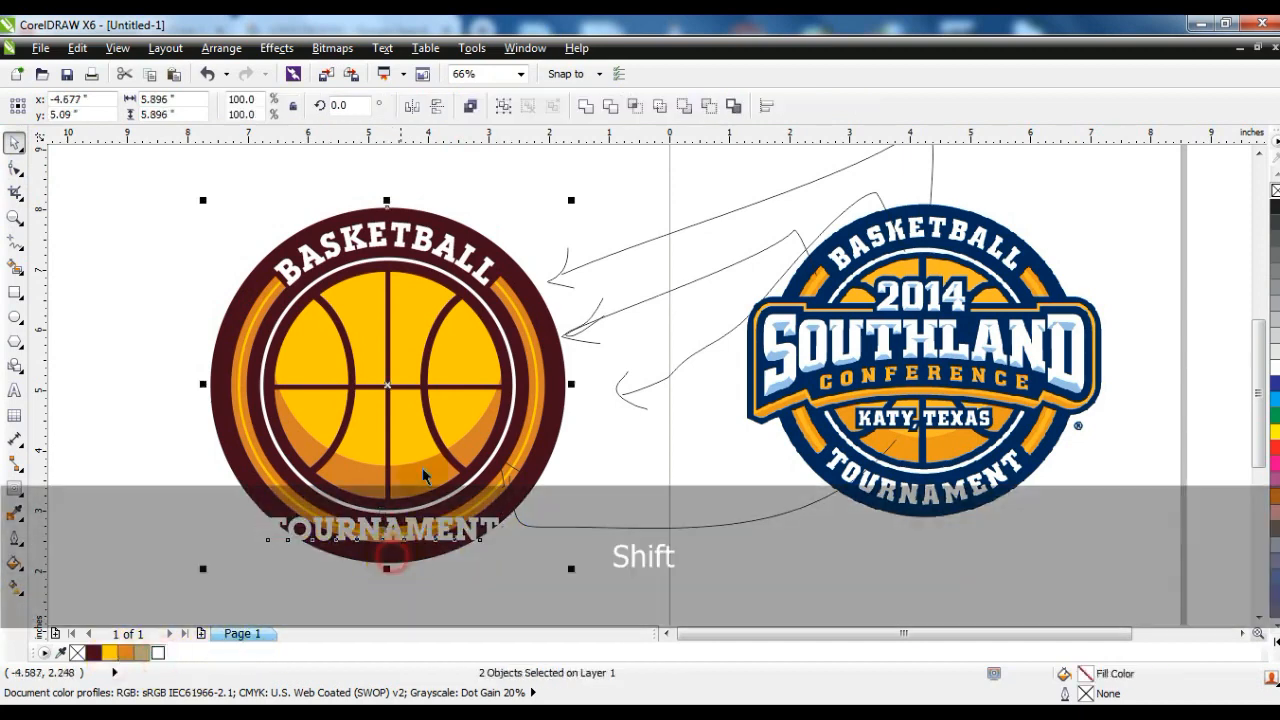
left_click(385, 48)
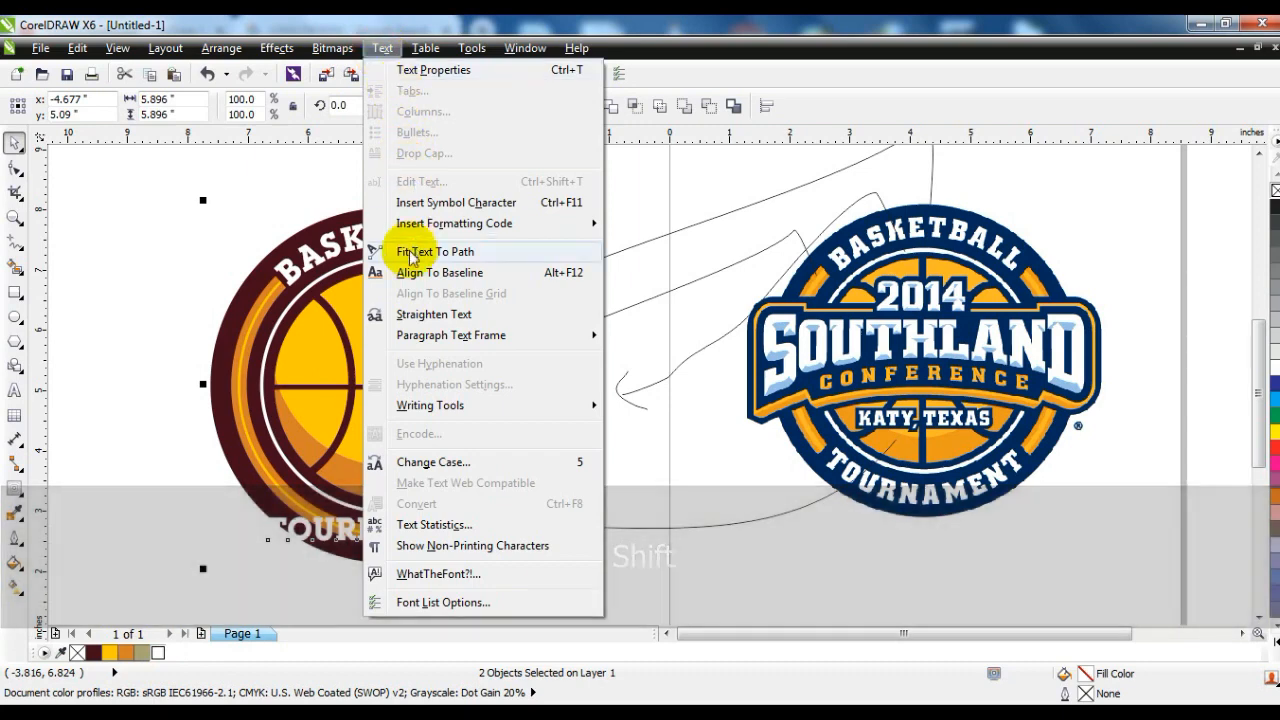
left_click(395, 244)
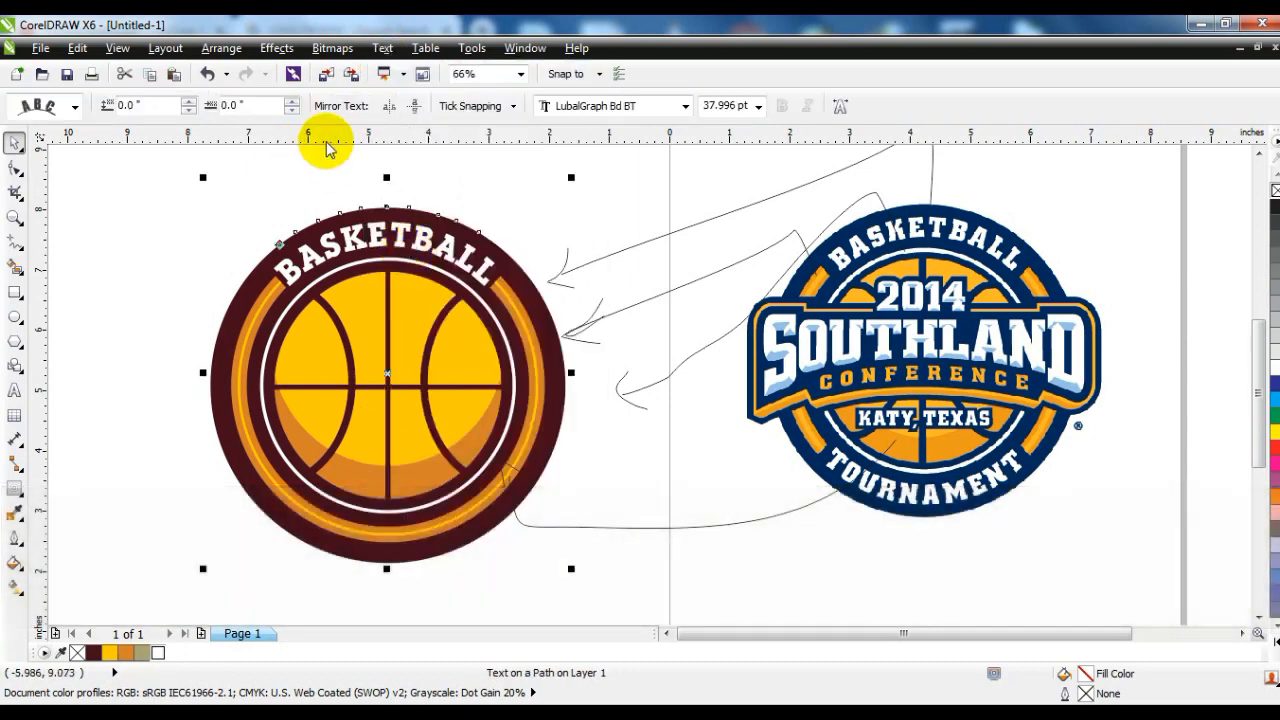
- Move the TOURNAMENT text to the bottom of its path, -0.25 inches from it, and mirror it vertically and horizontally to read upright
left_click_drag(380, 201, 386, 538)
left_click(414, 106)
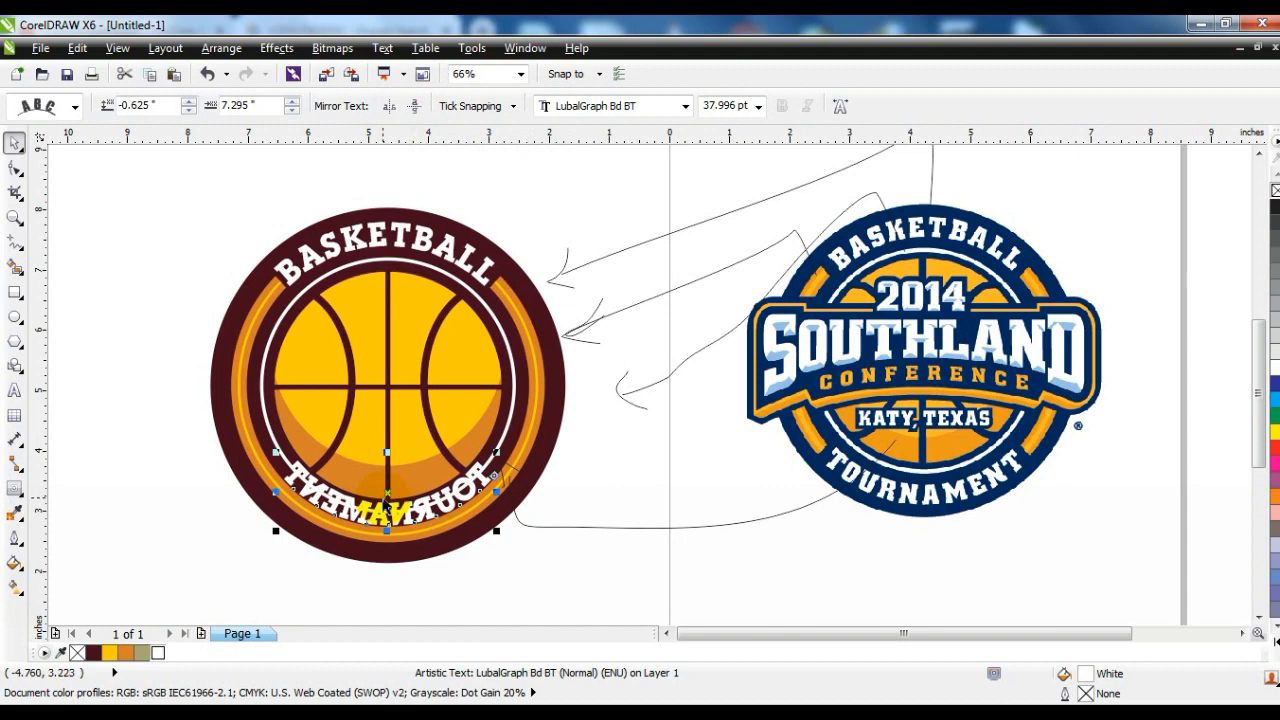
left_click_drag(387, 505, 398, 533)
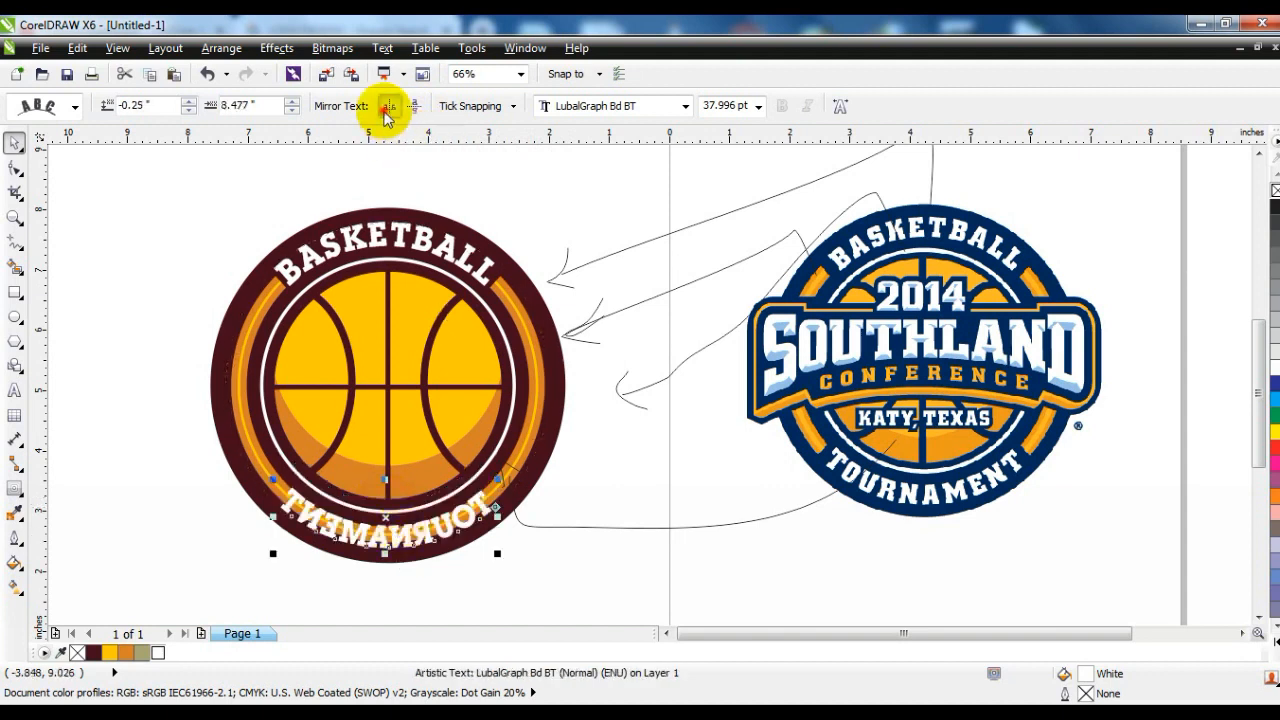
left_click(386, 113)
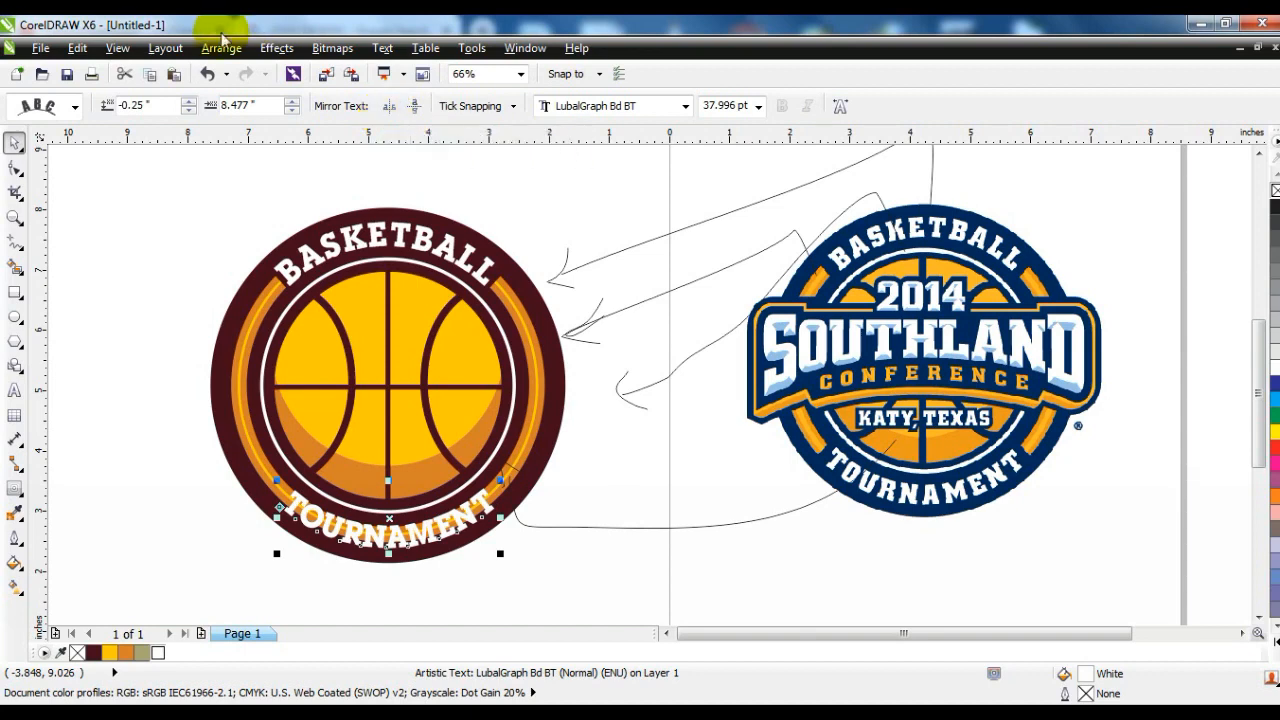
left_click(221, 48)
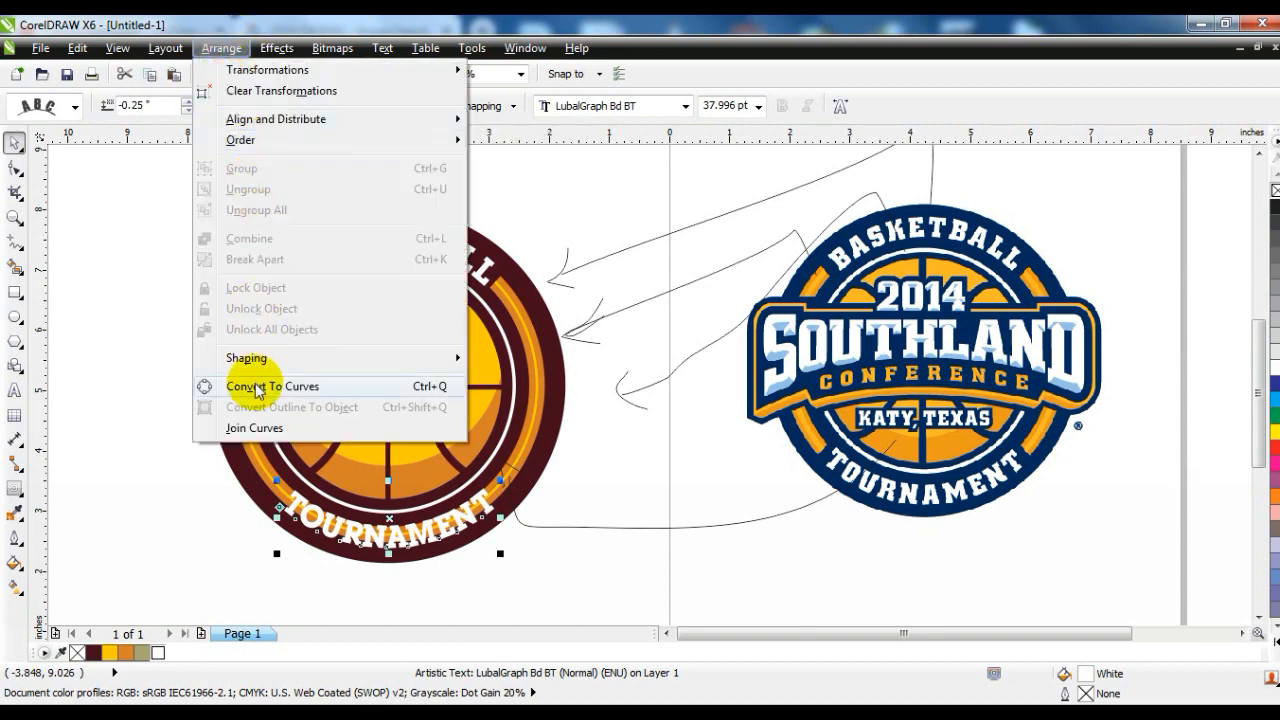
left_click(133, 207)
left_click_drag(316, 516, 327, 518)
key("ctrl+z")
- Convert the TOURNAMENT text along the lower ring to curves
left_click(221, 48)
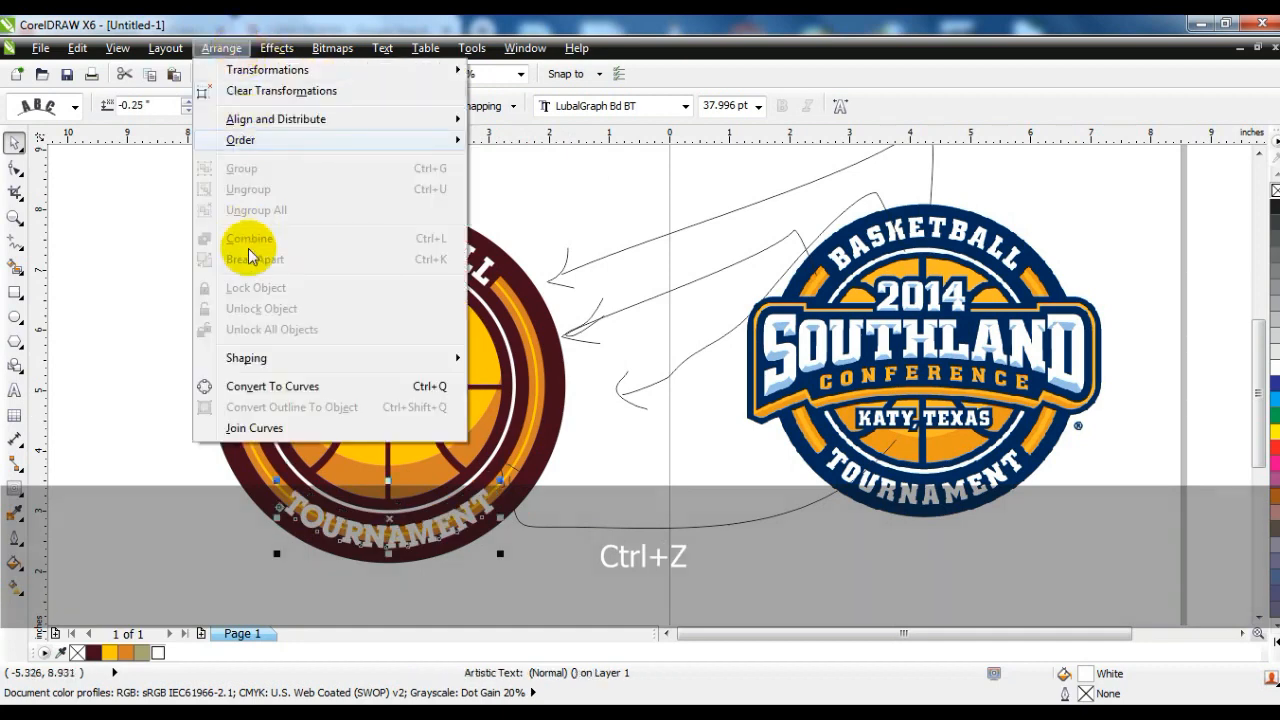
left_click(214, 384)
left_click(177, 423)
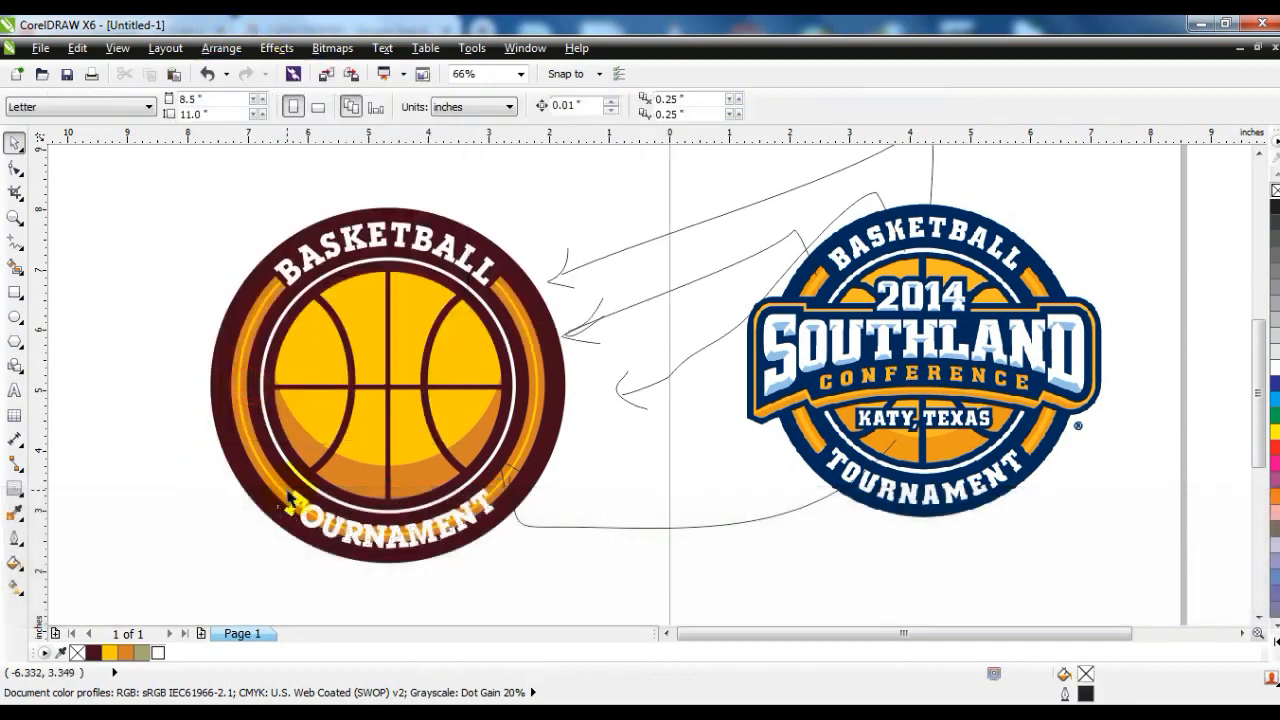
left_click_drag(283, 490, 272, 486)
key("ctrl+z")
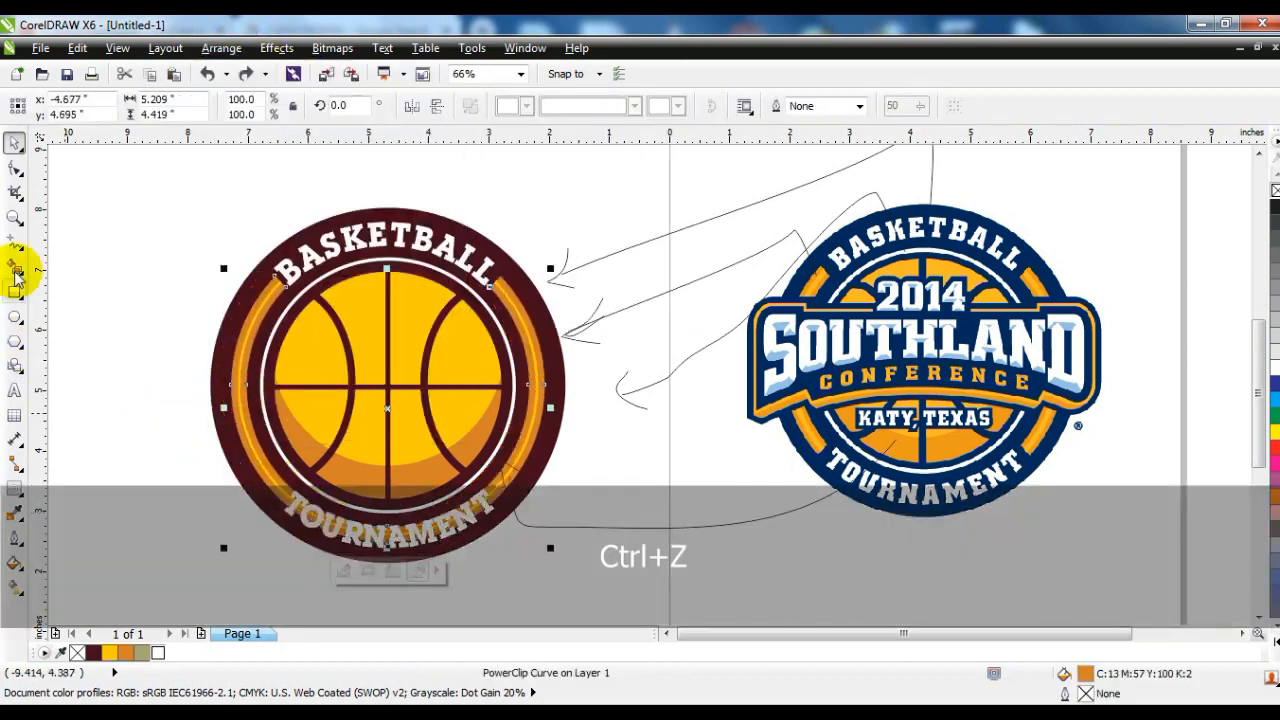
- Draw a short line, about 0.24 by 0.31 inches, across the orange band before TOURNAMENT's first letter, with a 2 pt outline
left_click(14, 218)
left_click_drag(180, 449, 534, 547)
left_click(14, 241)
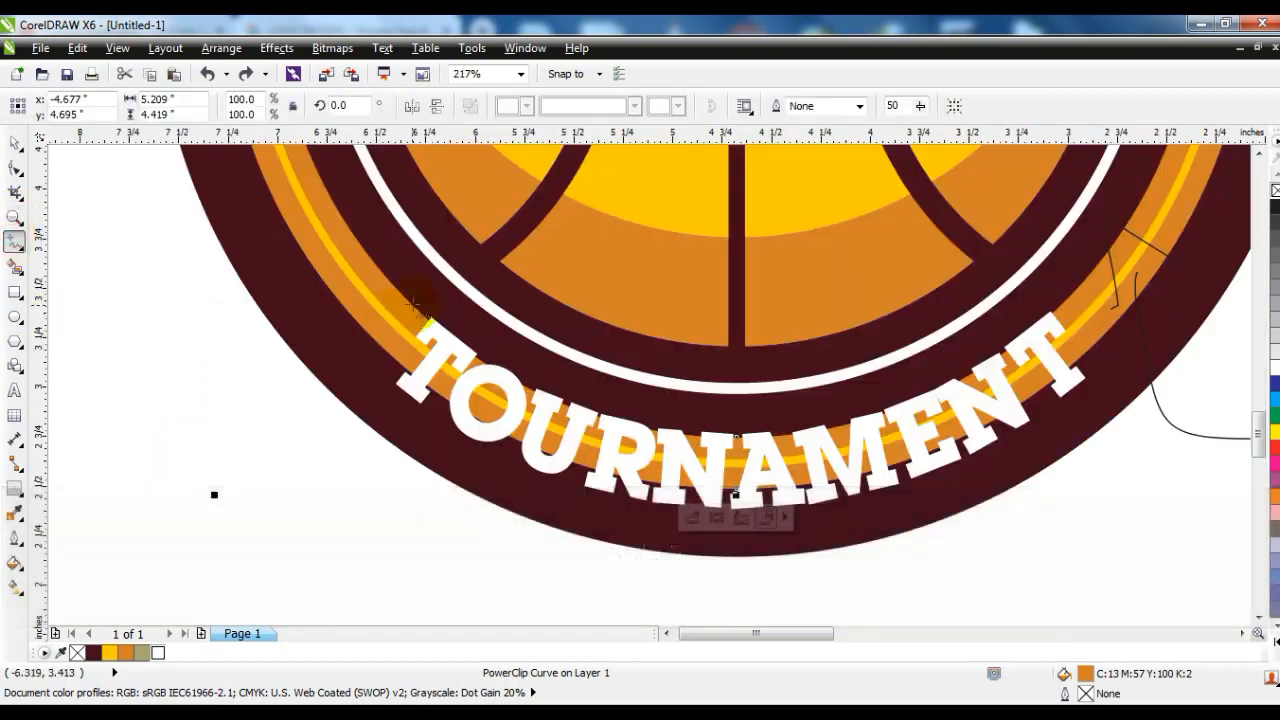
left_click(377, 362)
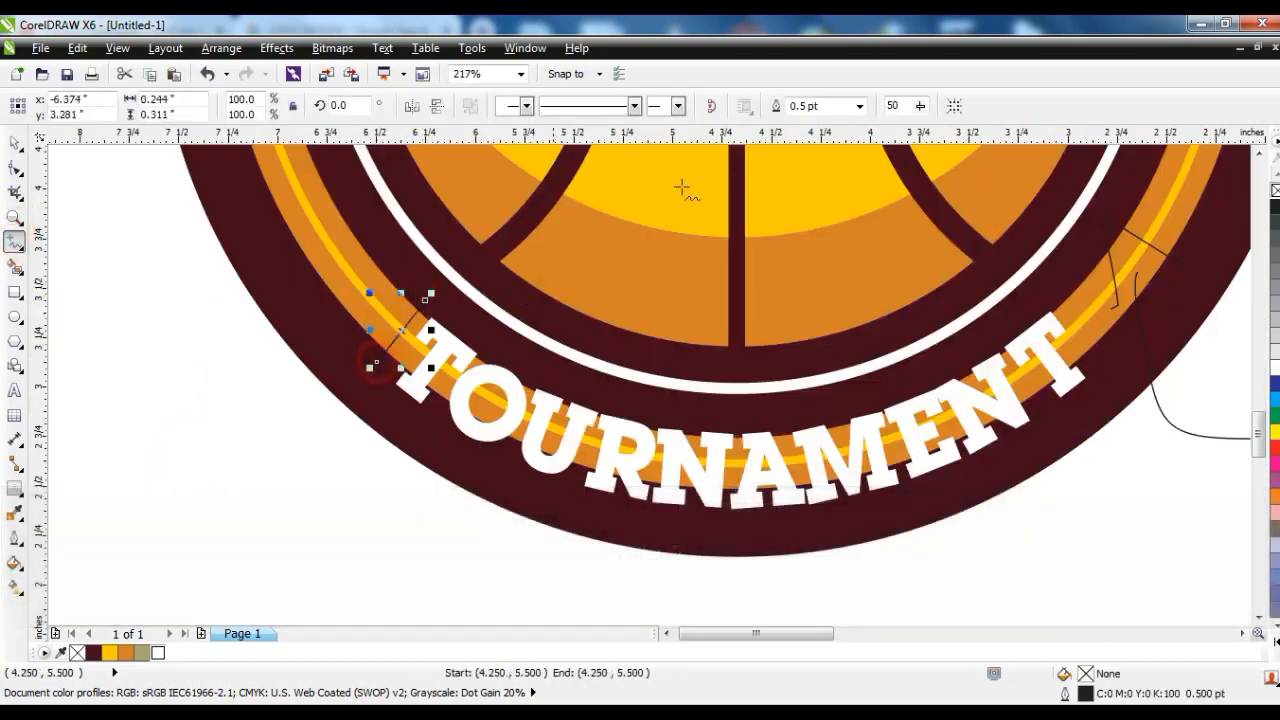
left_click(859, 106)
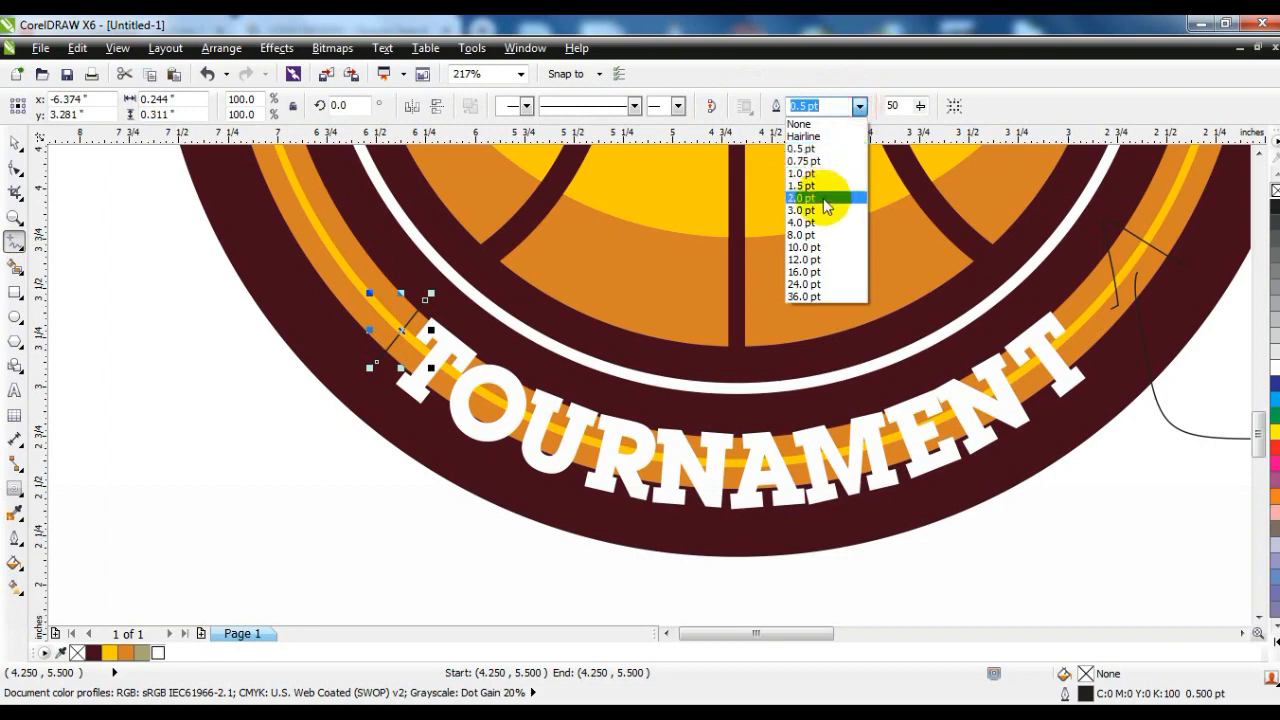
left_click(822, 198)
- Duplicate the short line, mirror the copy horizontally and place it across the orange band past TOURNAMENT's last letter
left_click(16, 148)
key("KP_Add")
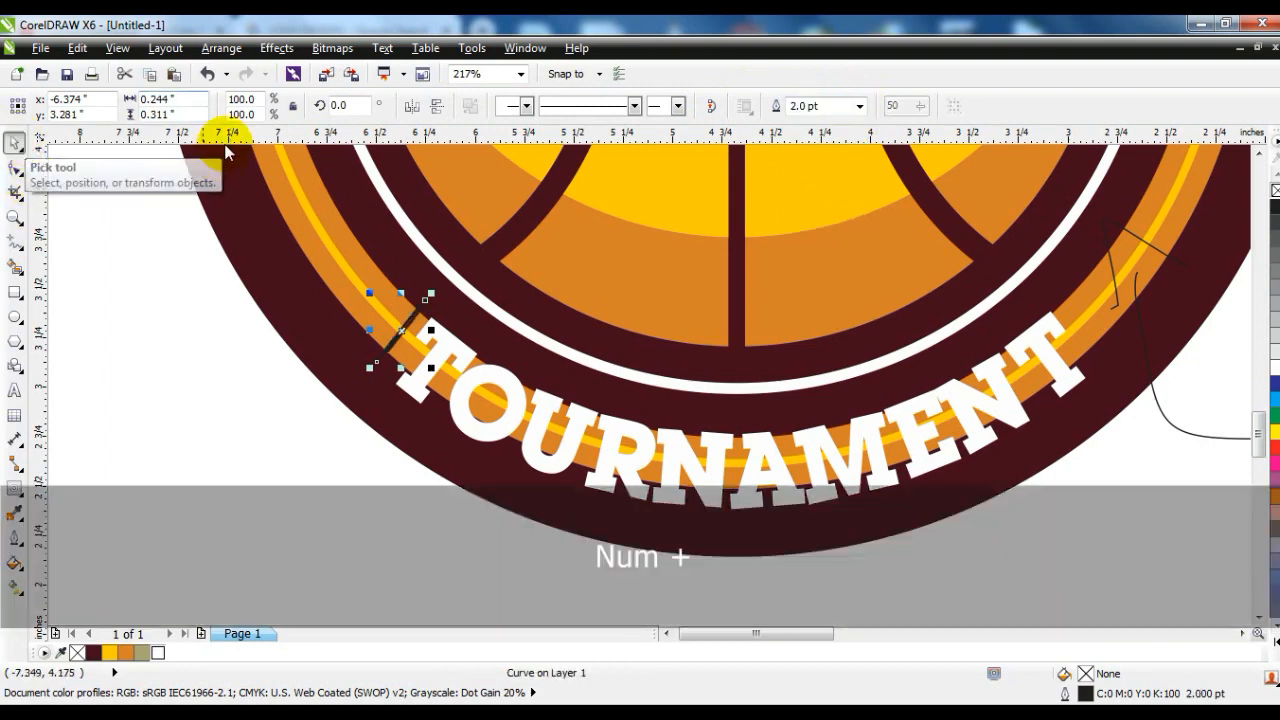
left_click(414, 105)
left_click_drag(445, 338, 1073, 362)
left_click(414, 314, "shift")
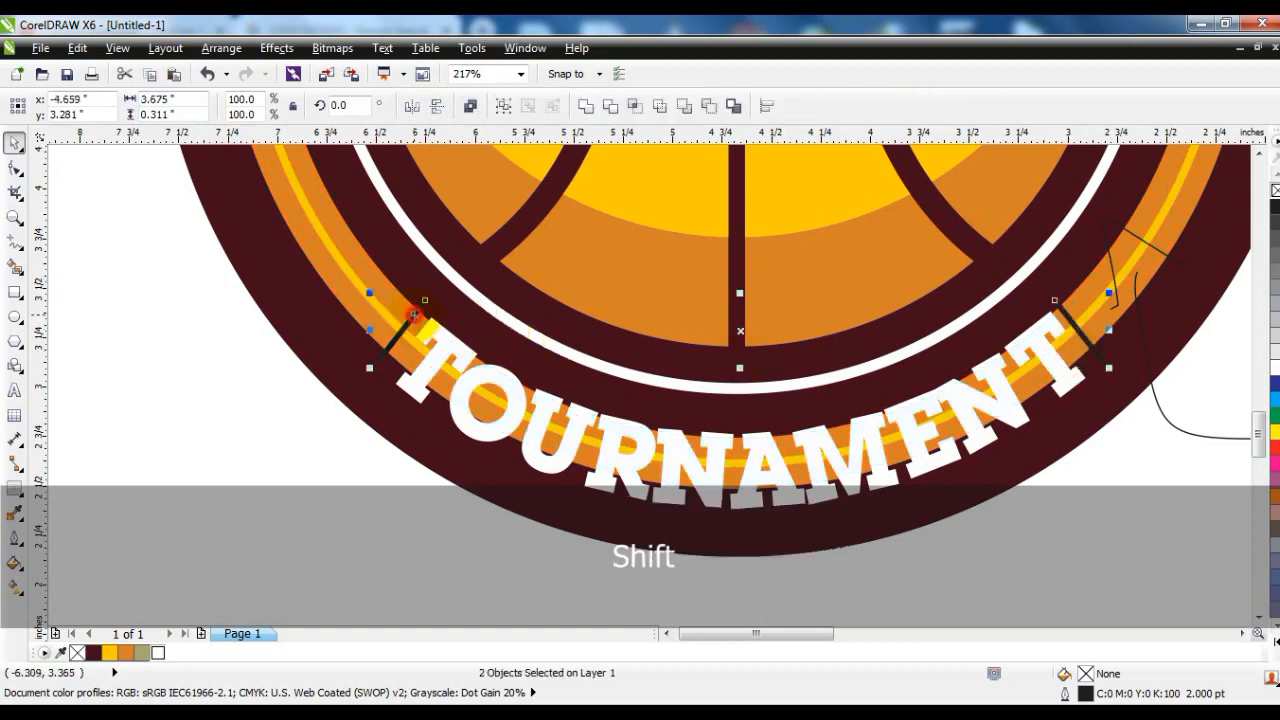
- Combine the two lines, trim the orange band with them, and delete the band segment behind TOURNAMENT
left_click(470, 106)
left_click(373, 318, "shift")
left_click(611, 107)
key("Escape")
left_click(406, 343)
key("Delete")
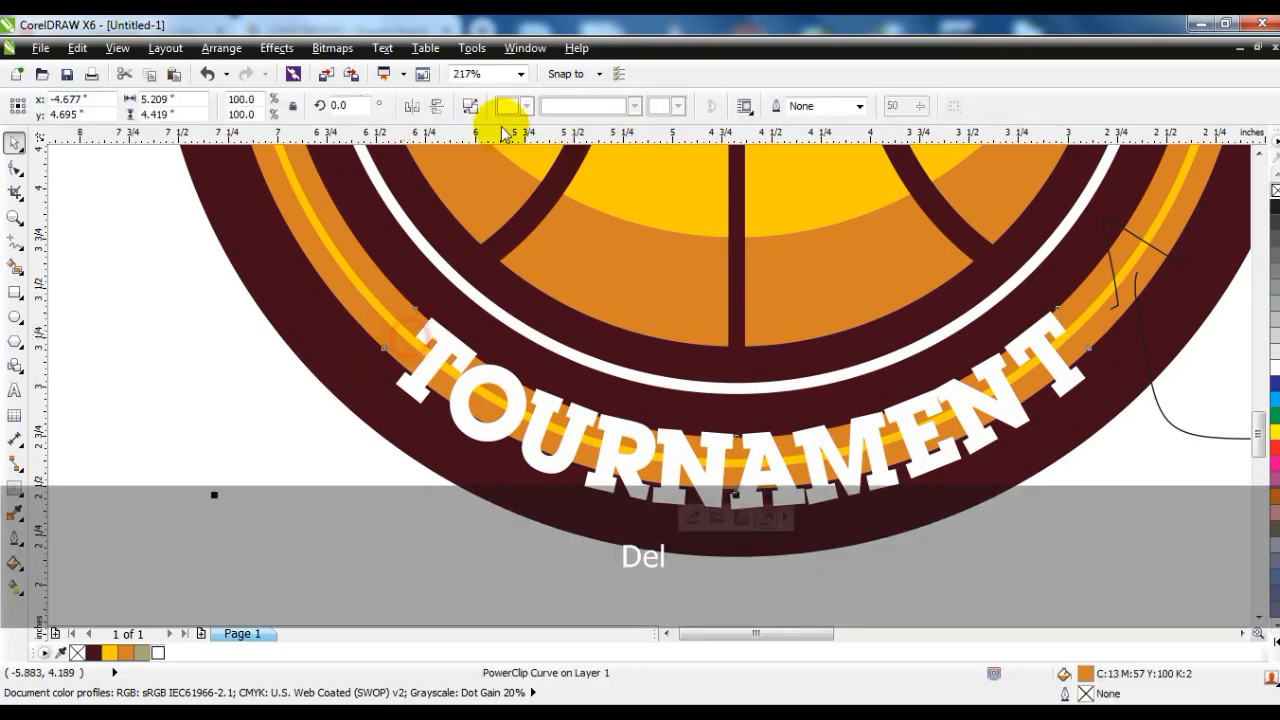
key("Escape")
left_click(410, 337)
key("Delete")
left_click(365, 425)
key("shift+F2")
key("Escape")
key("F3")
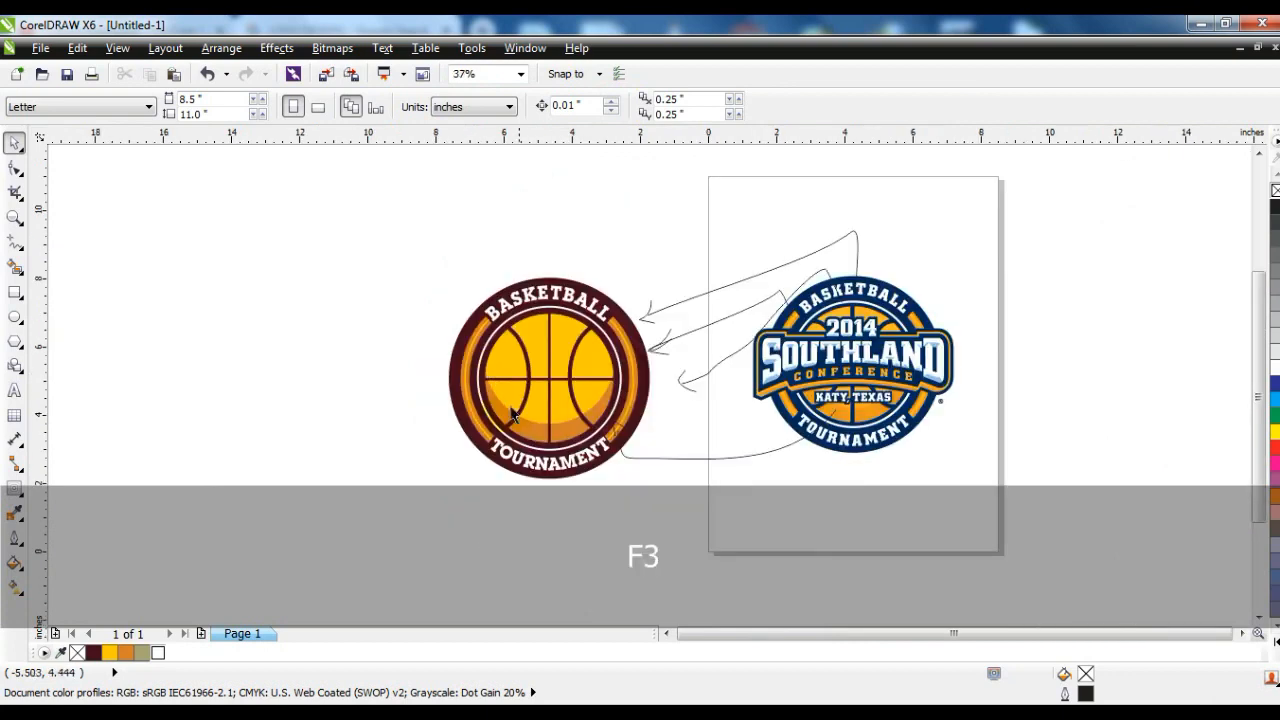
- Add the artistic text SOUTHLAND above the emblem and set its font to Aachen BT
left_click(12, 220)
left_click_drag(380, 225, 971, 486)
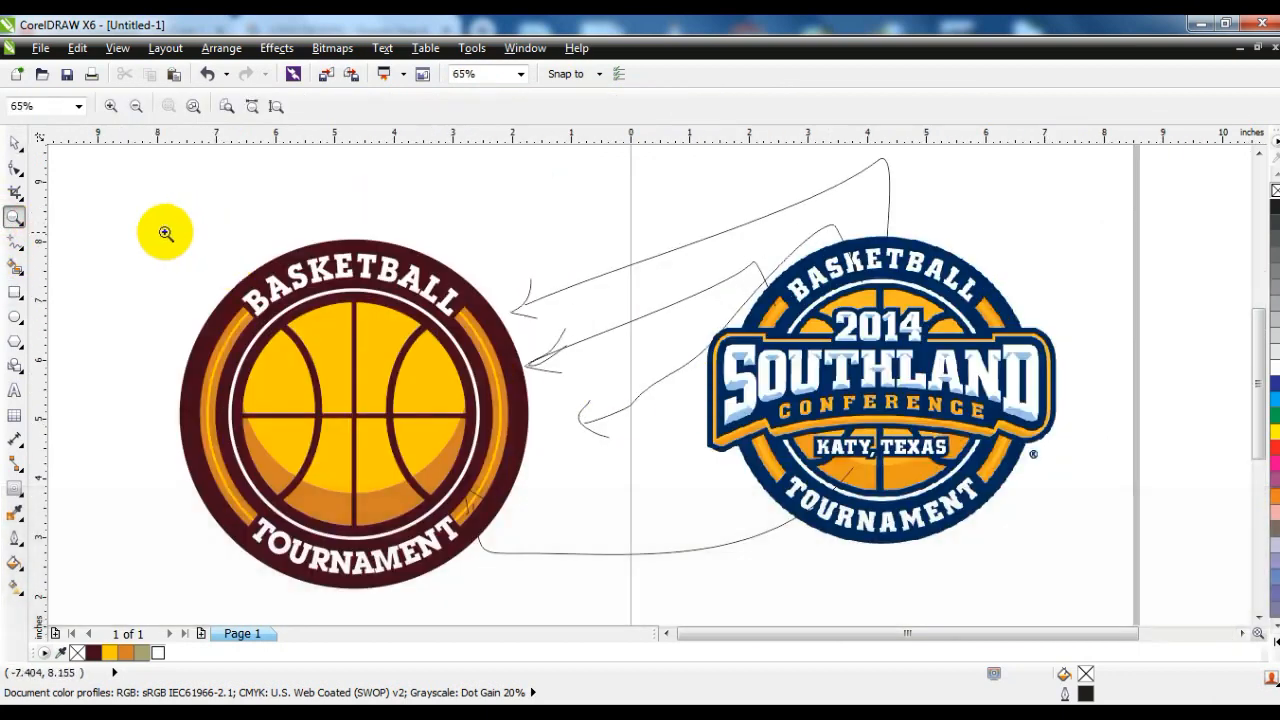
left_click_drag(165, 232, 1060, 582)
left_click(14, 388)
left_click(60, 270)
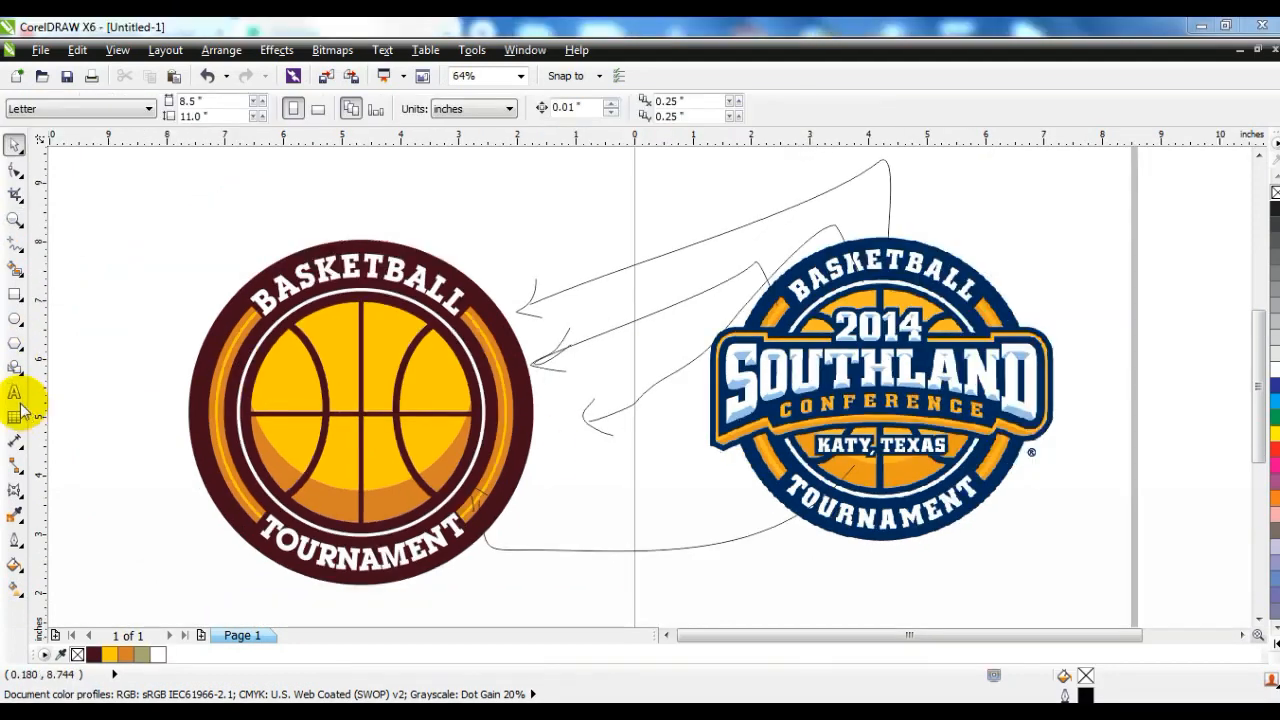
left_click(14, 393)
left_click(137, 221)
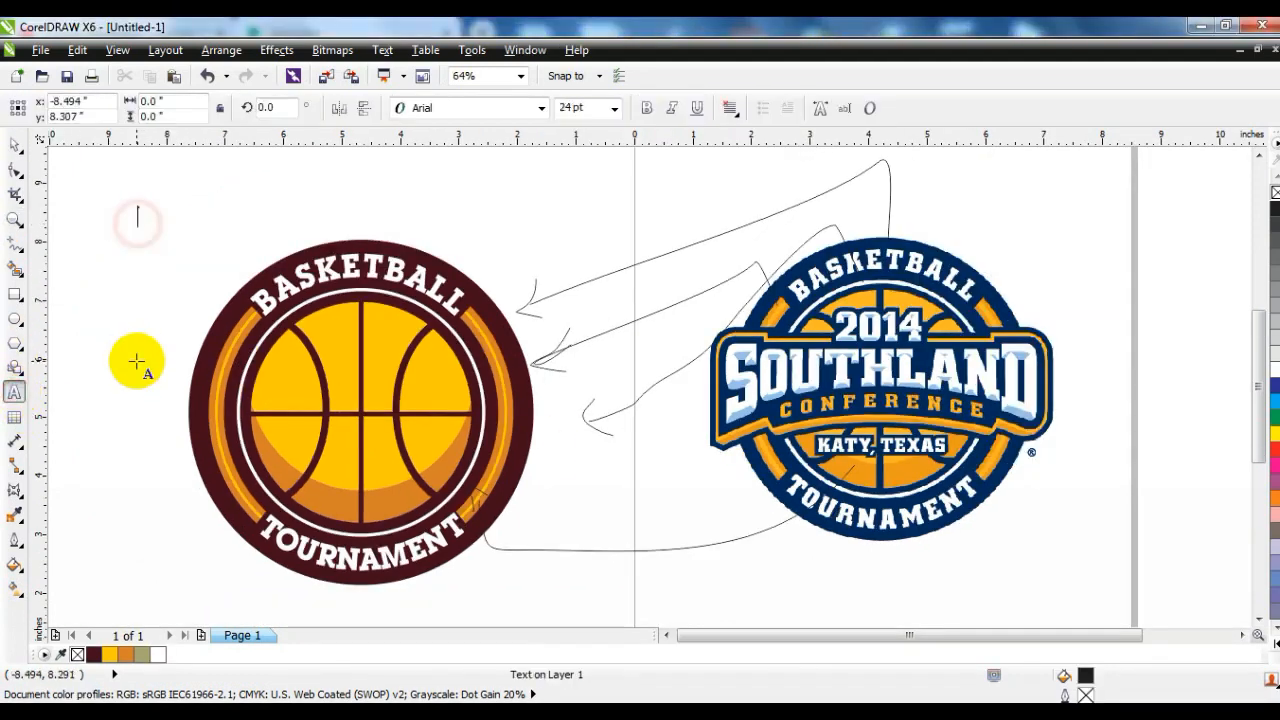
key("Caps_Lock")
type("SOUTHLAND")
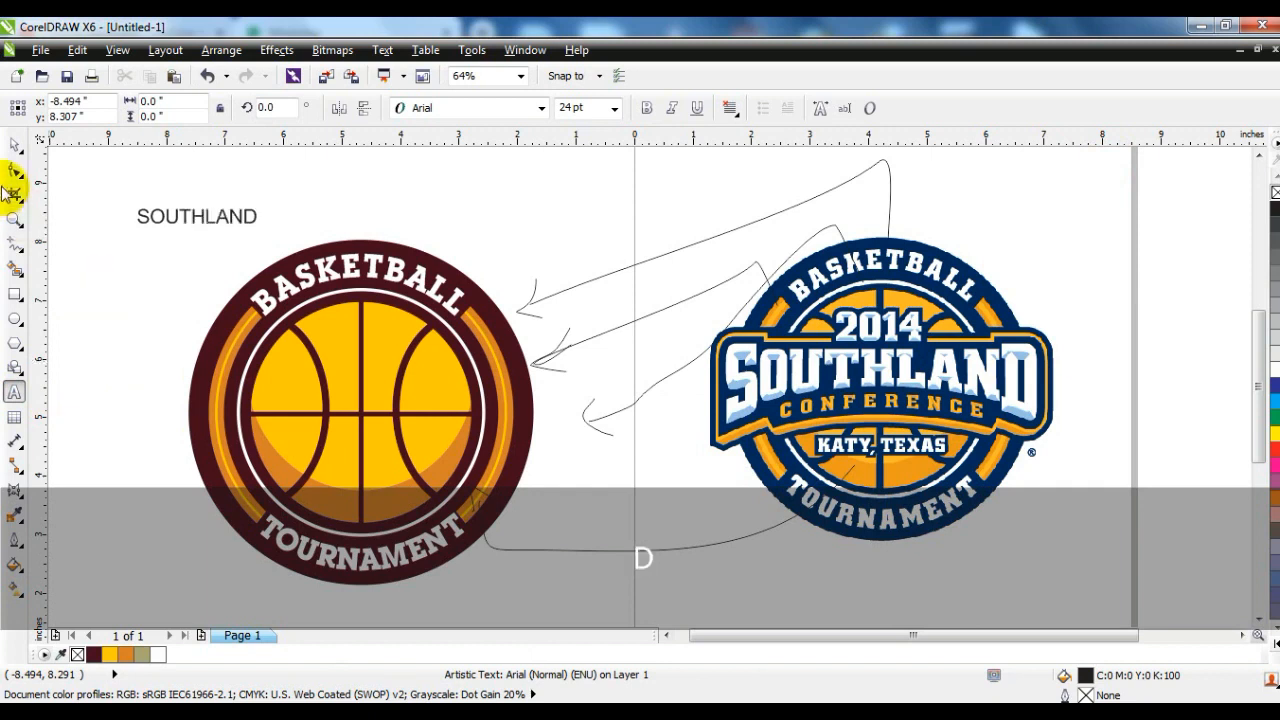
left_click(14, 145)
left_click(420, 106)
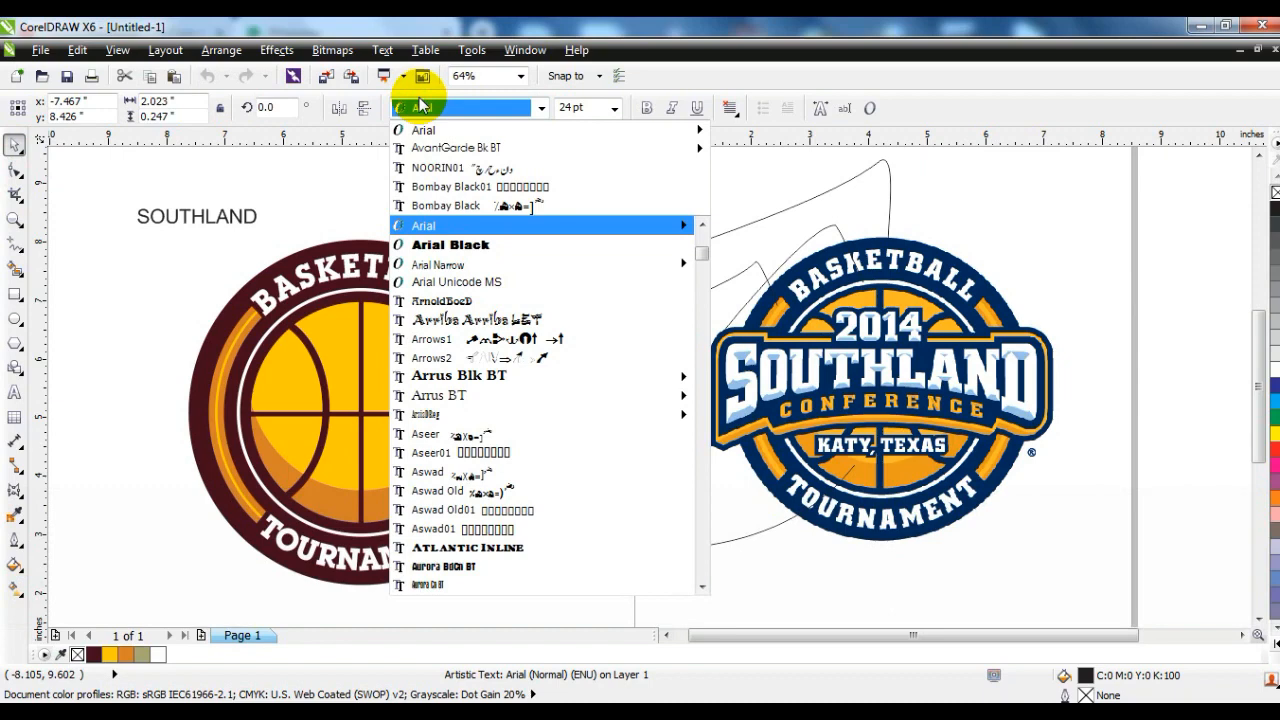
type("achen BT")
left_click(440, 244)
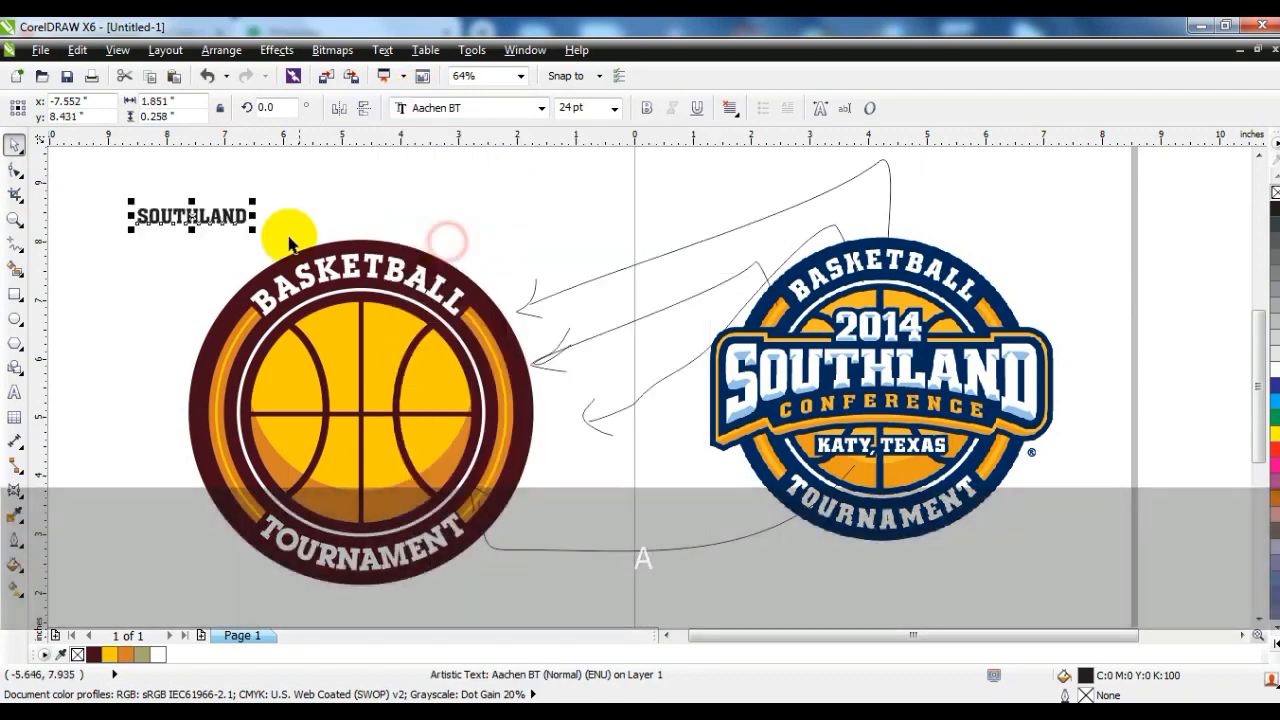
- Enlarge the SOUTHLAND text to about 6.76 by 1.34 inches and place it across the middle of the basketball
left_click_drag(256, 230, 372, 200)
left_click_drag(485, 311, 568, 393)
left_click_drag(366, 356, 368, 347)
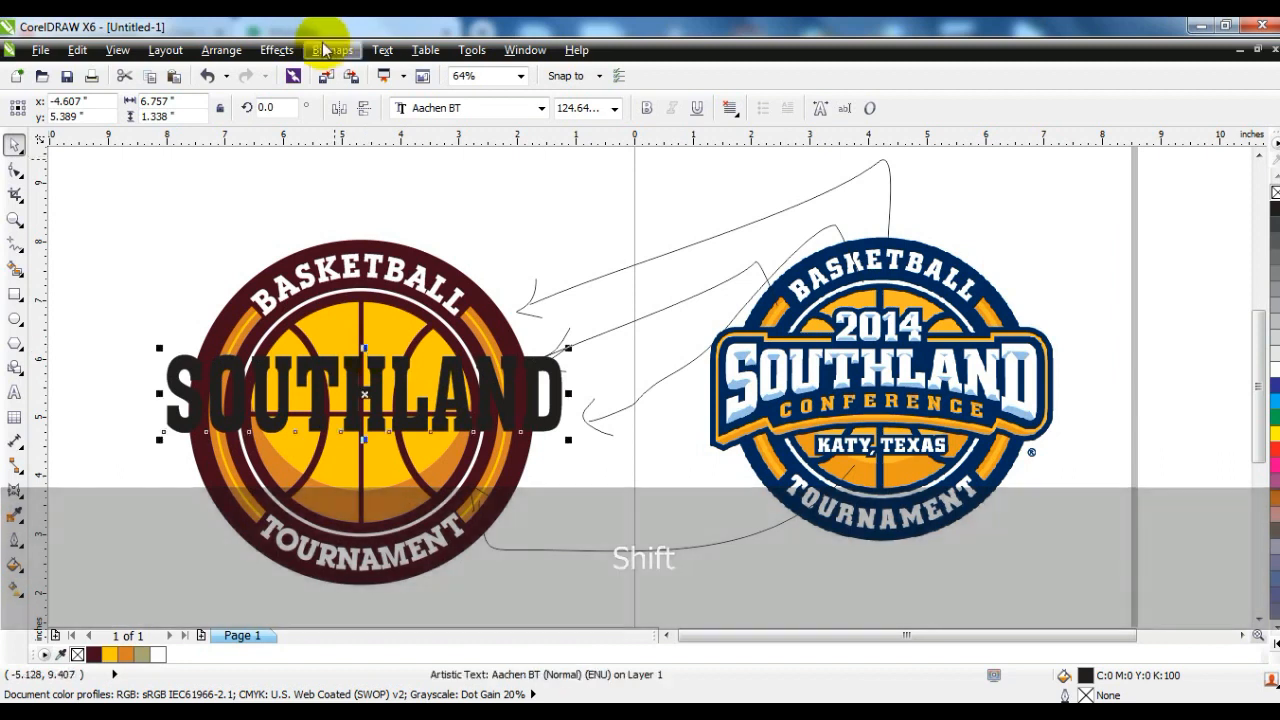
- Convert the SOUTHLAND text to curves and fill it with green (C100 M0 Y100 K0)
left_click(219, 49)
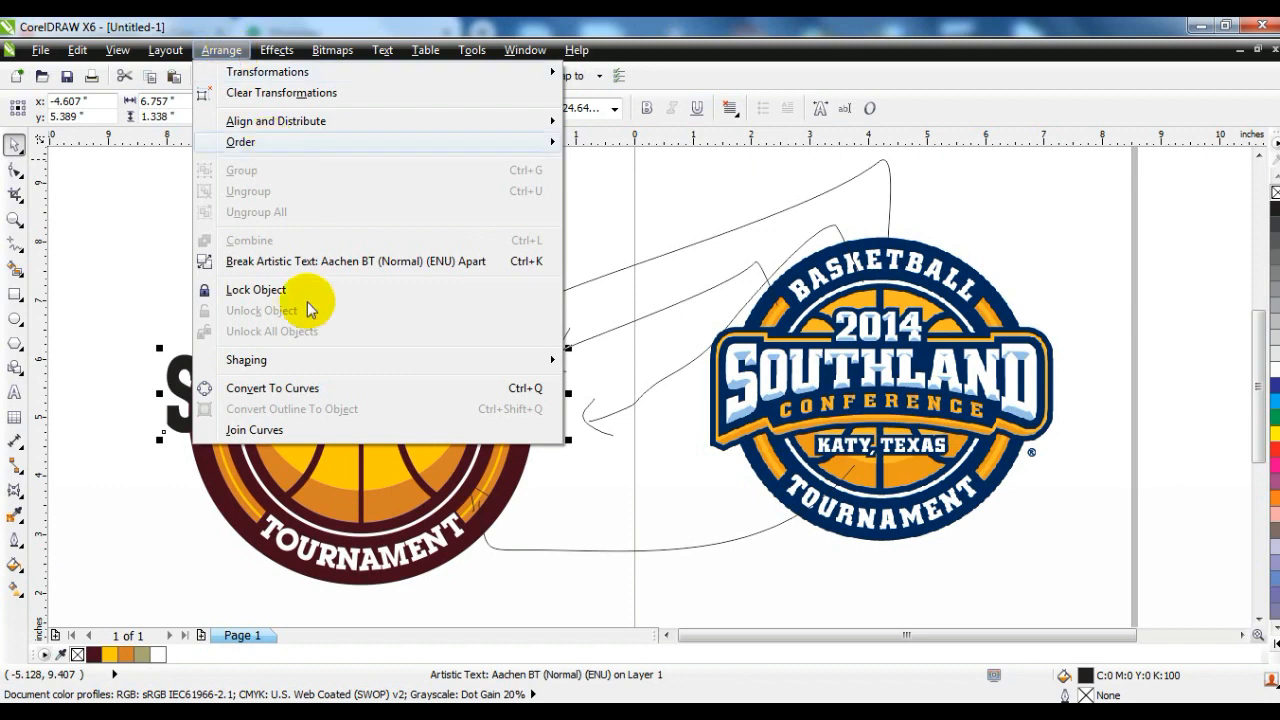
left_click(309, 388)
left_click(1274, 418)
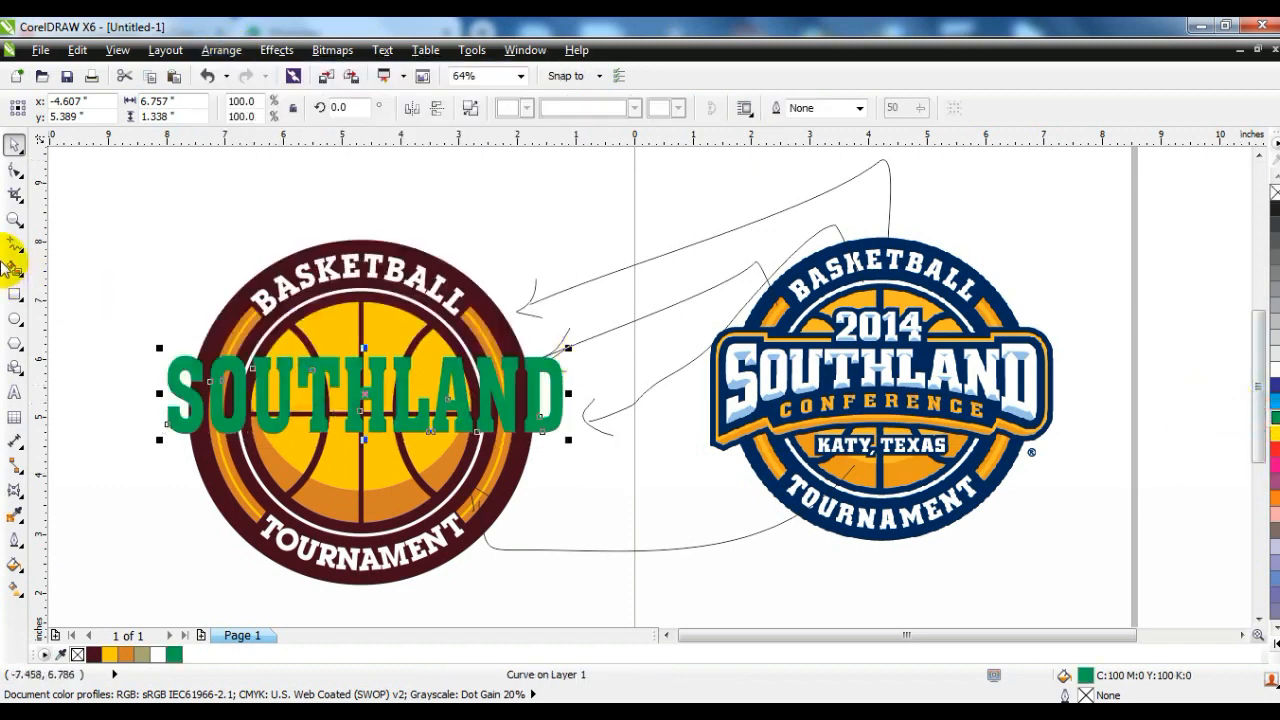
- Apply an unconstrained envelope to SOUTHLAND, remove its extra nodes and arch the lower edge upward in the middle
left_click(20, 500)
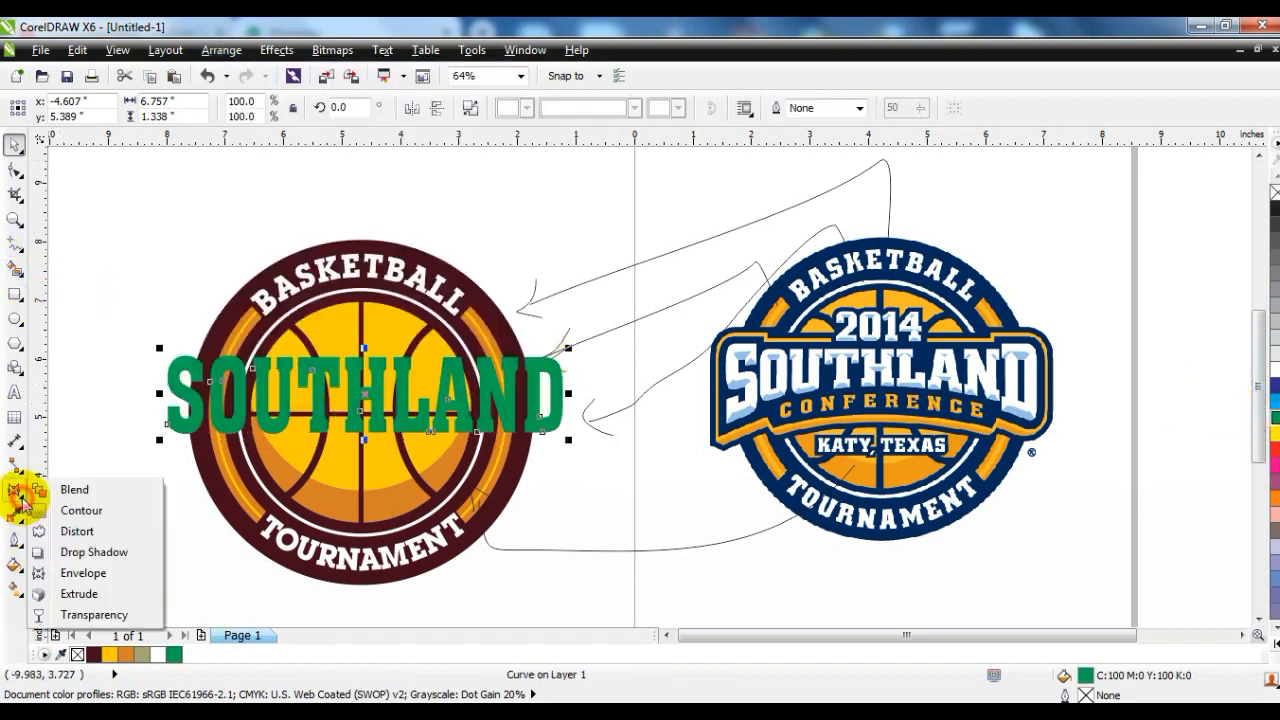
left_click(42, 571)
key("Delete")
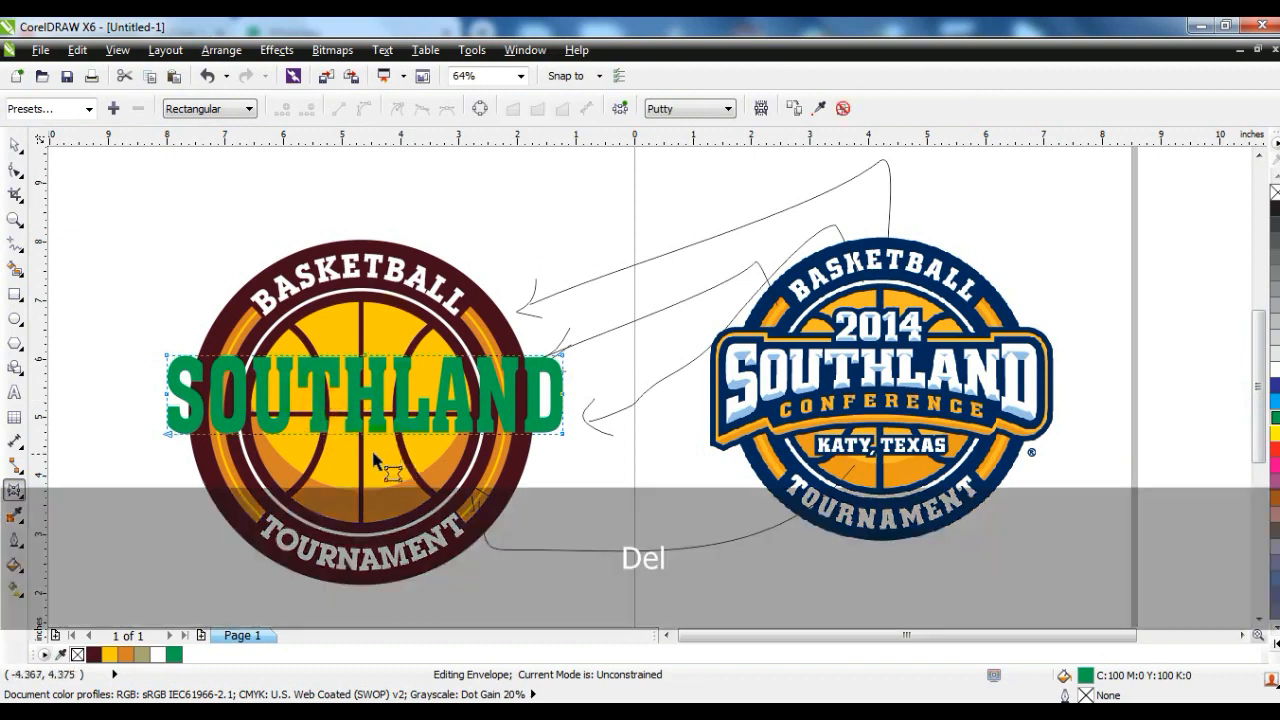
left_click_drag(143, 421, 603, 468)
left_click(343, 108)
left_click(363, 108)
left_click_drag(371, 434, 364, 410)
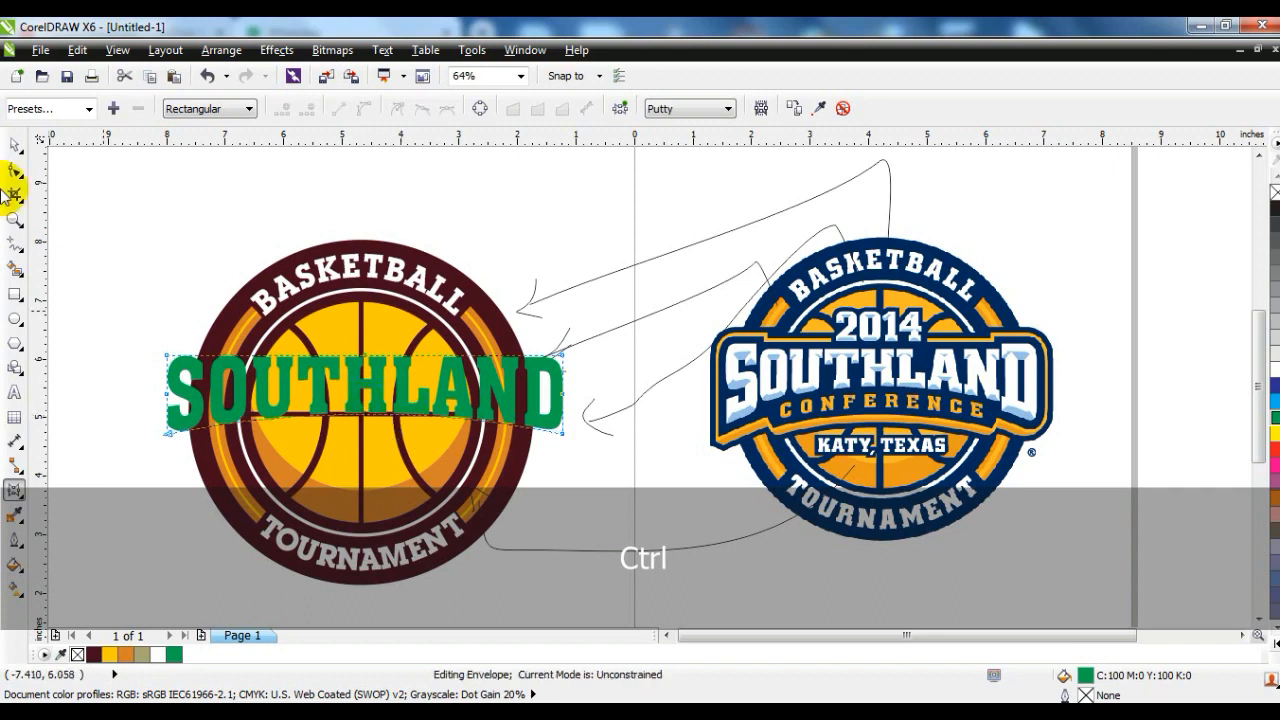
mouse_move(361, 400)
left_mouse_down()
mouse_move(367, 413)
mouse_move(365, 401)
mouse_move(354, 411)
left_mouse_up()
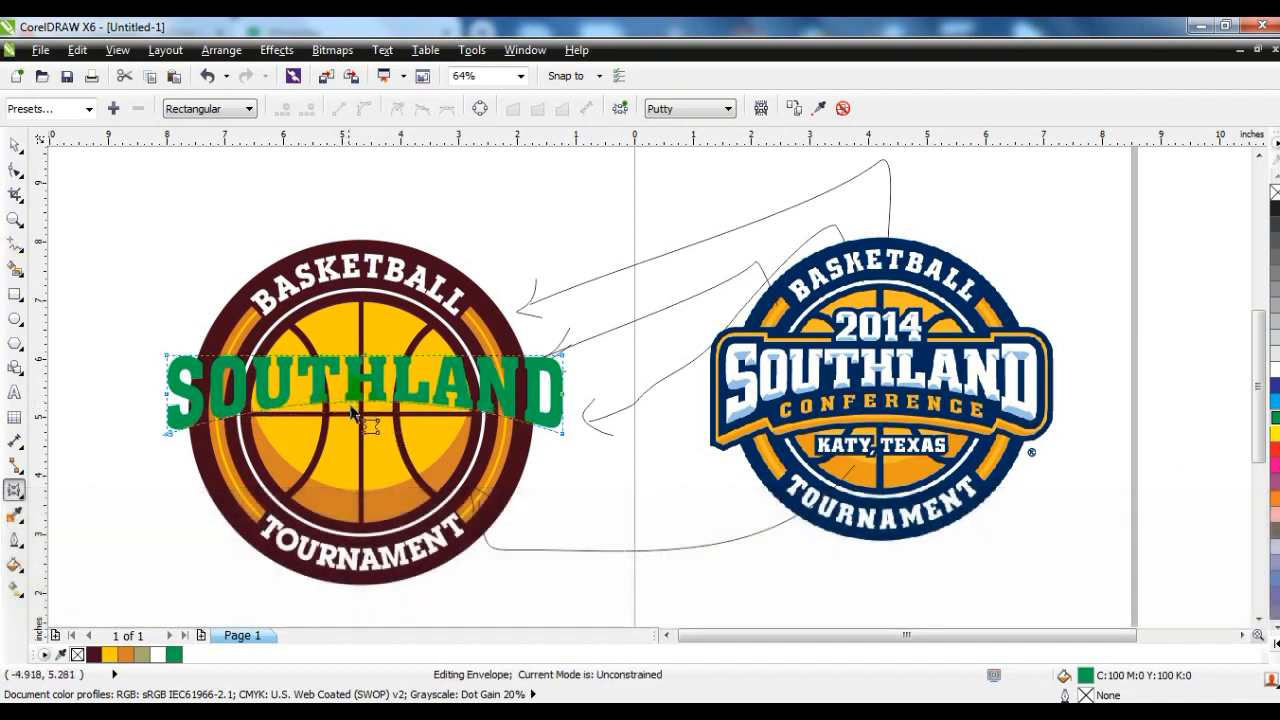
- Give the SOUTHLAND lettering a 36 pt black outline placed behind the fill
left_click(14, 148)
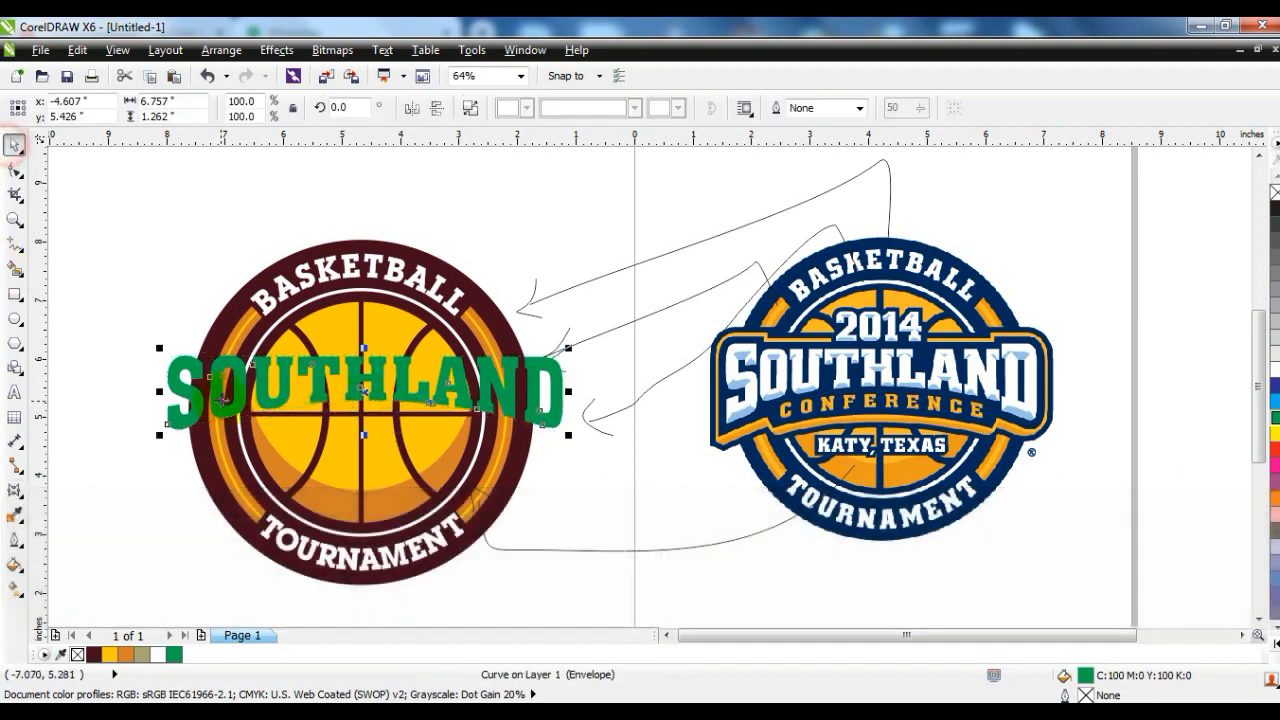
left_click(14, 540)
left_click(100, 250)
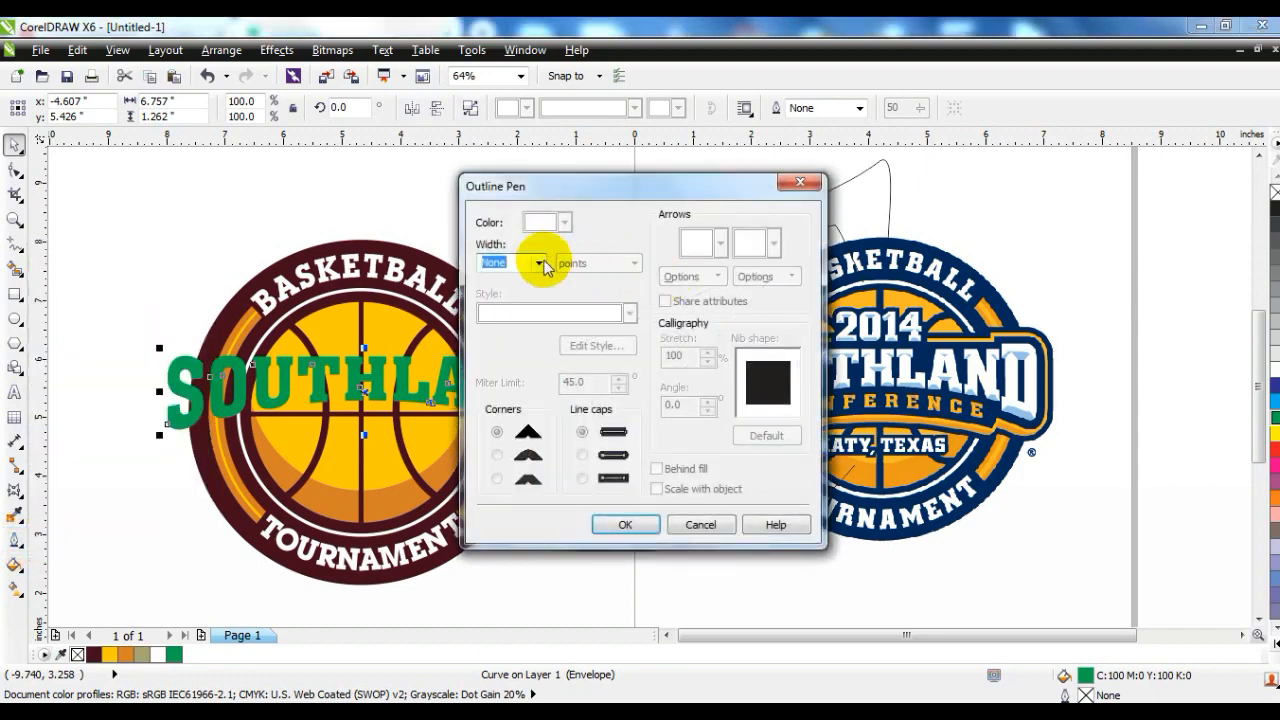
left_click(540, 263)
left_click(496, 452)
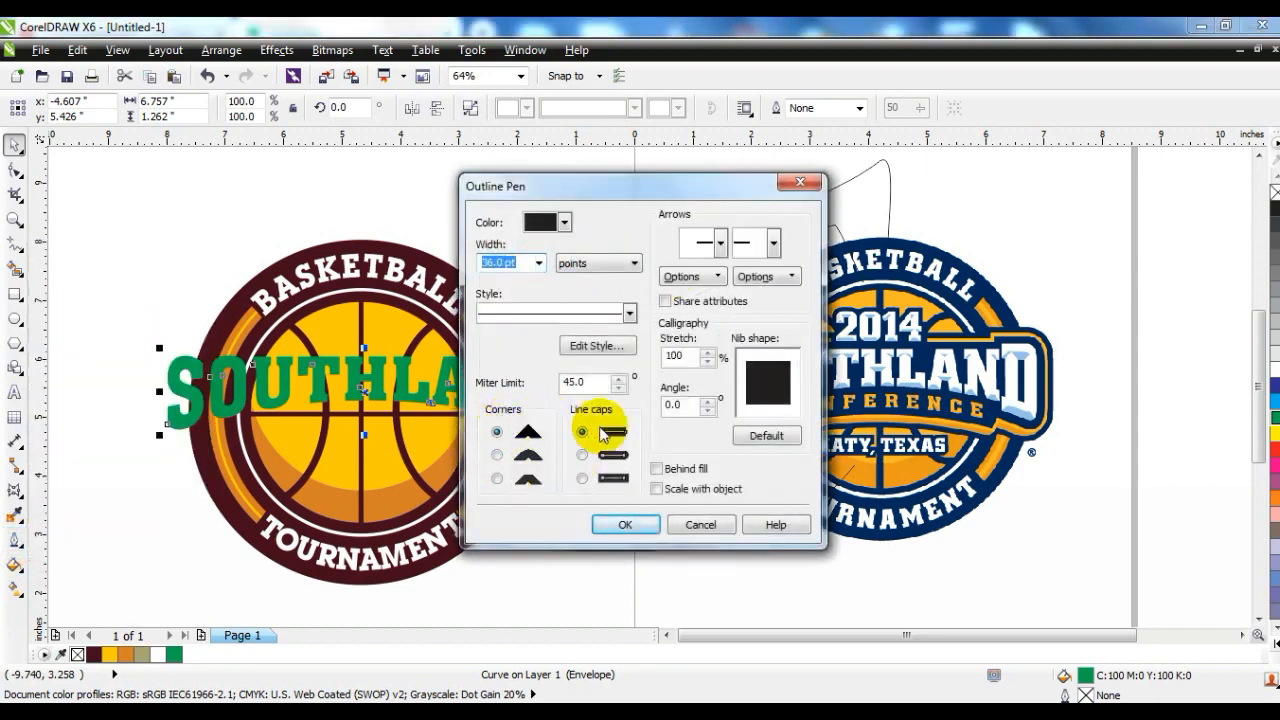
left_click(657, 468)
left_click(624, 524)
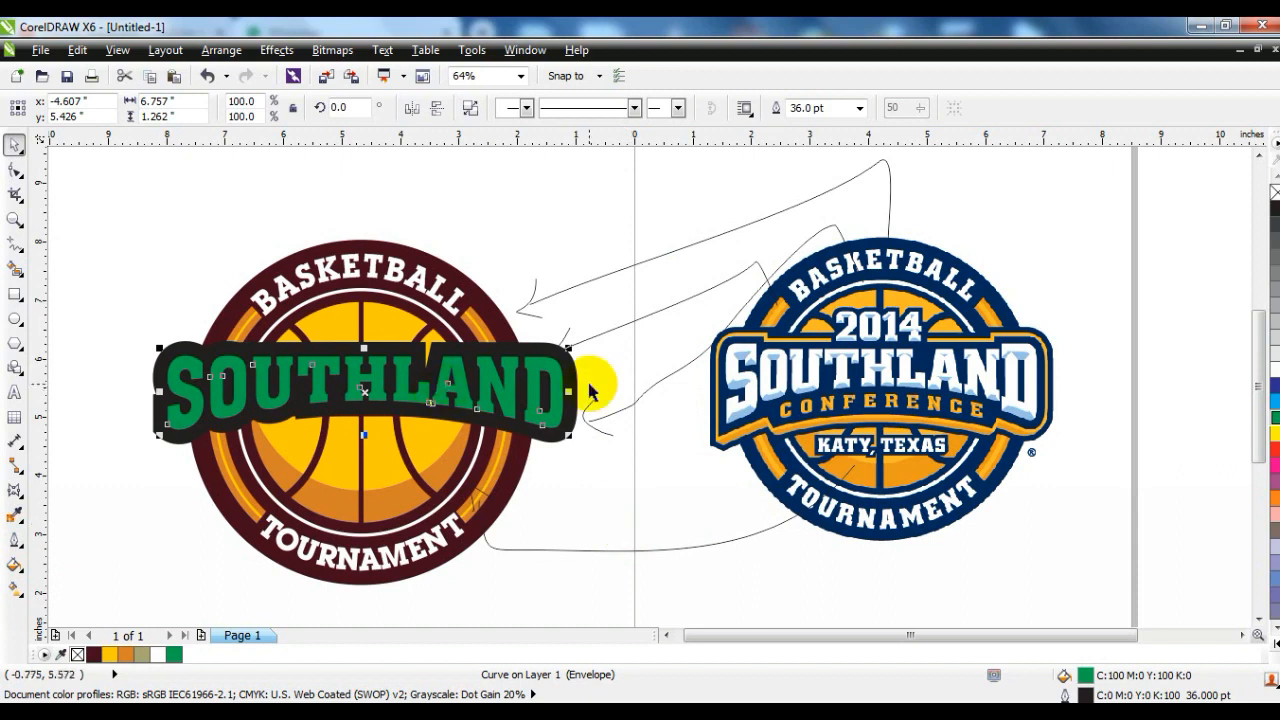
- Convert the SOUTHLAND outline to an object and fill it with the emblem's maroon
left_click(221, 50)
left_click(257, 411)
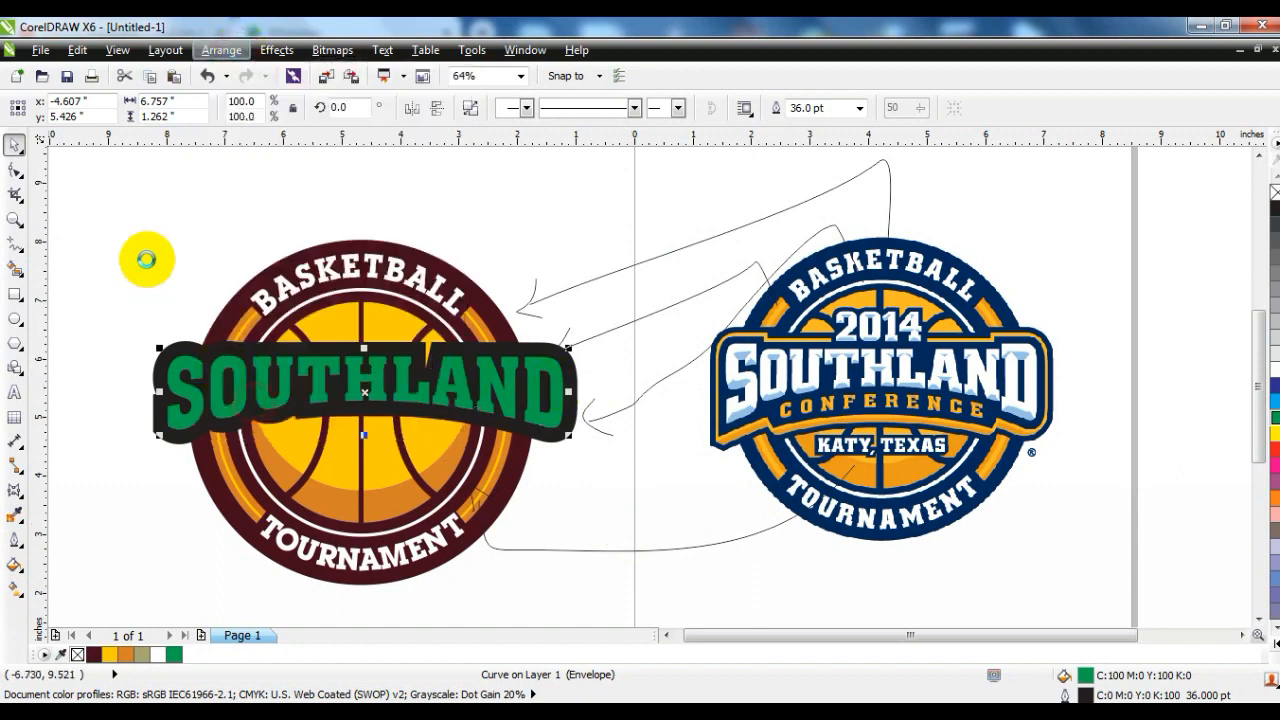
left_click_drag(208, 349, 214, 286)
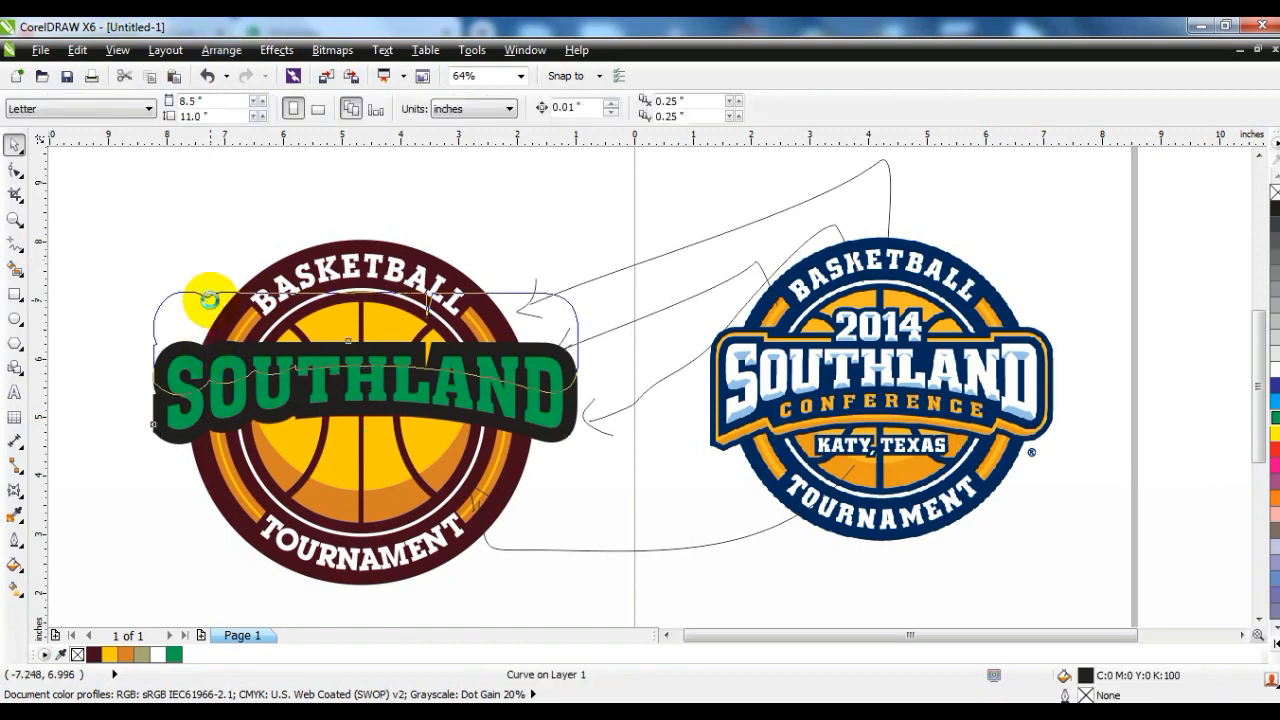
key("ctrl+z")
left_click(93, 655)
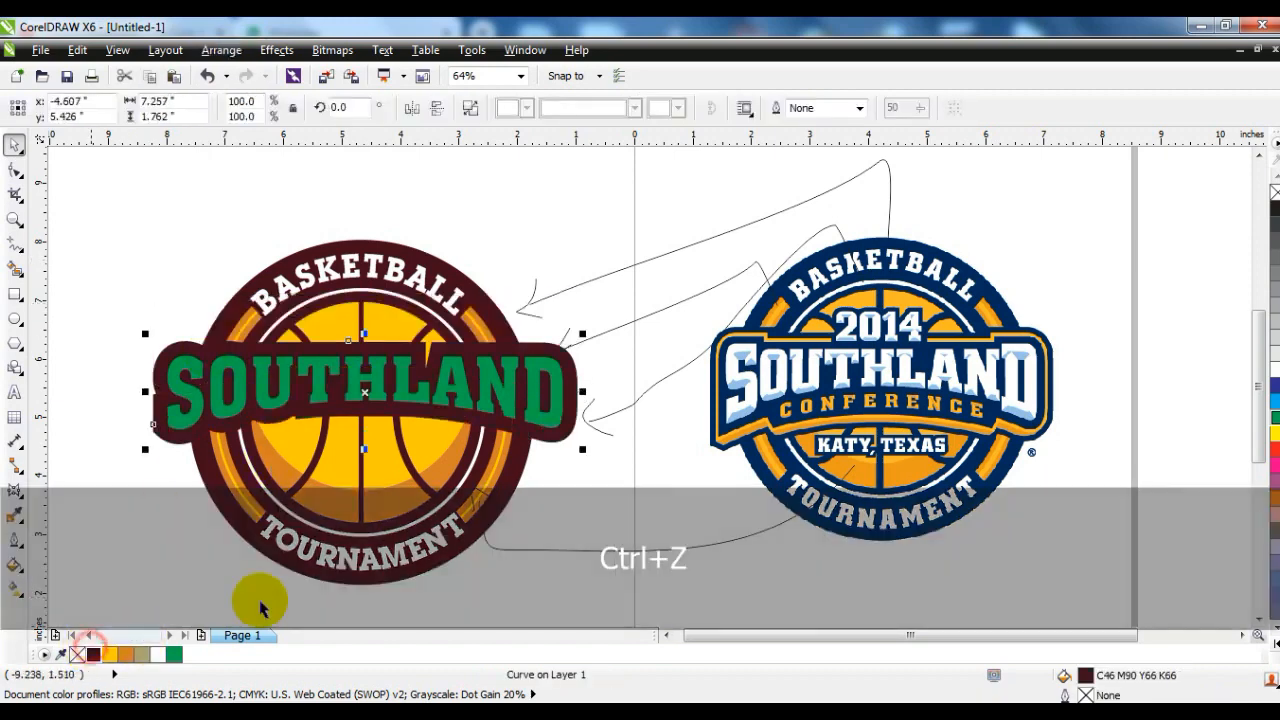
- Fill the green SOUTHLAND lettering with white
left_click(352, 380)
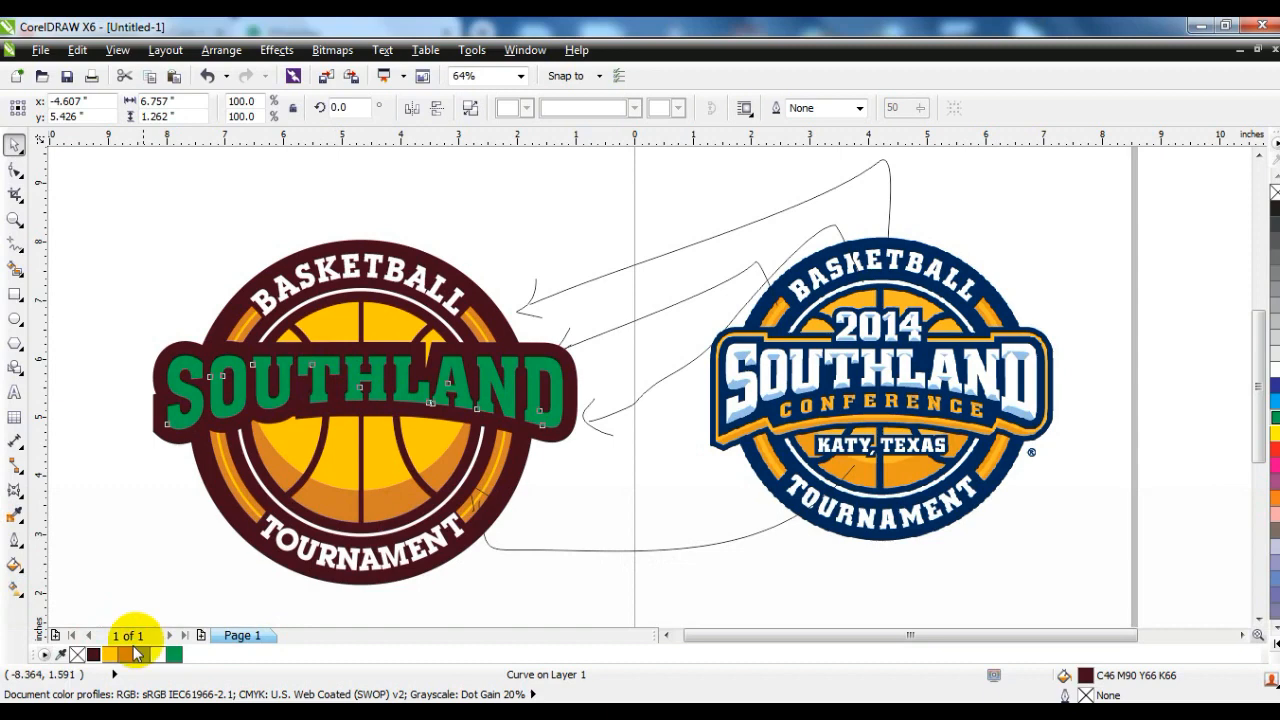
left_click(157, 655)
left_click(157, 514)
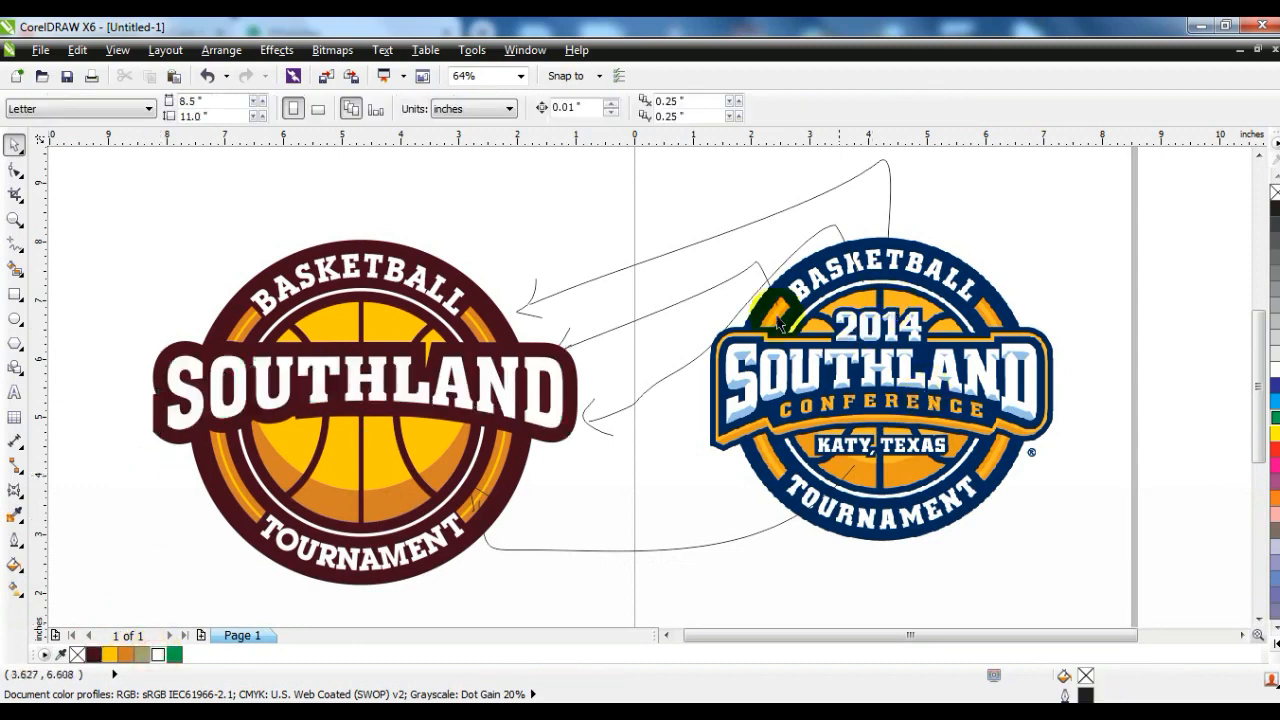
- Delete the hand-drawn arrows and curved lines between the emblem and the reference logo
key("Delete")
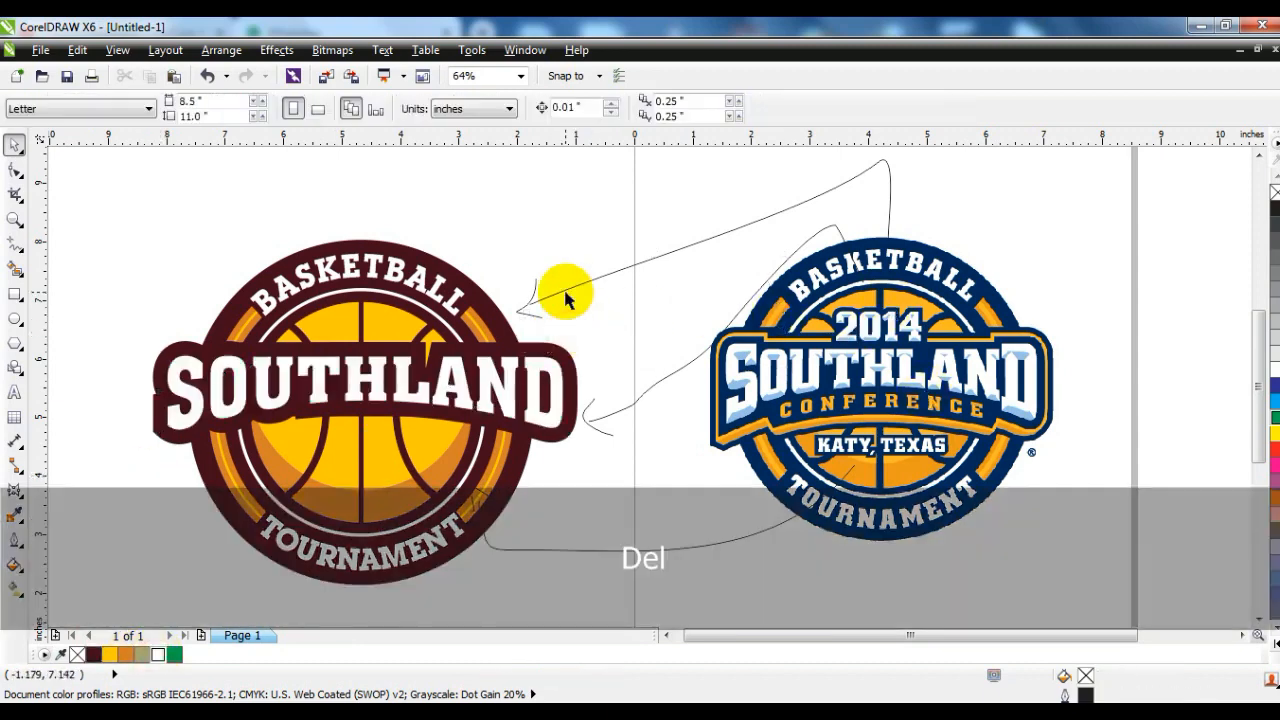
left_click(591, 420)
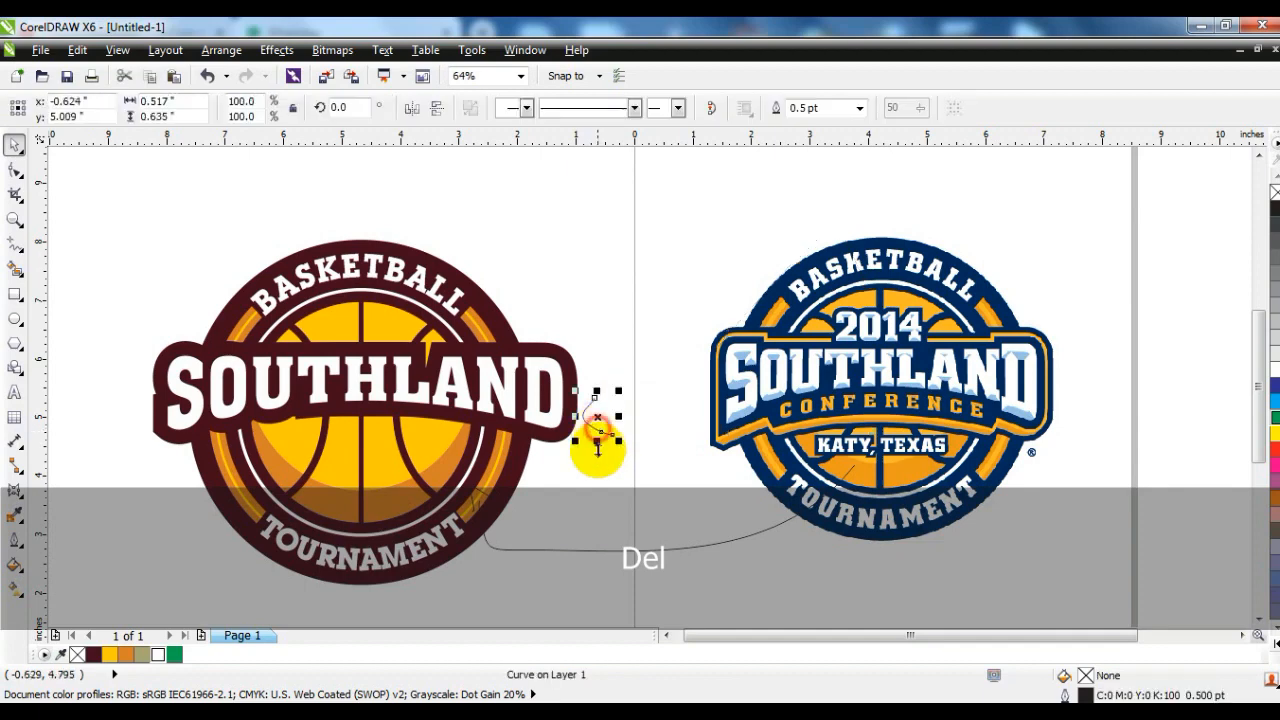
key("Delete")
left_click(528, 548)
key("Delete")
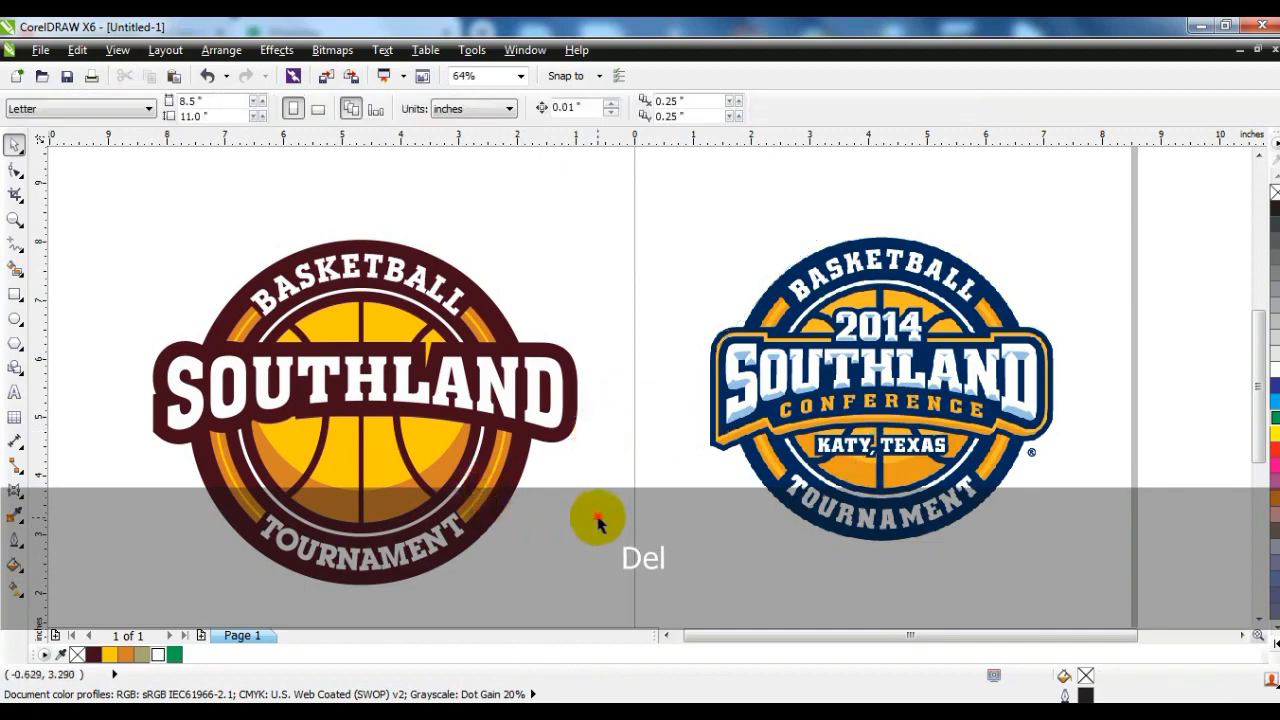
- Move the whole maroon emblem closer to the reference logo and roughly level with it
left_click(13, 222)
scroll(266, 229, "down", 2)
left_click_drag(266, 251, 937, 509)
left_click(15, 145)
left_click_drag(177, 188, 700, 575)
left_click_drag(480, 394, 513, 376)
left_click(598, 553)
- Draw a closed straight-sided shape over the lower left half of the SOUTHLAND banner, with a pointed tail at its outer end
left_click(14, 219)
left_click_drag(272, 231, 1052, 551)
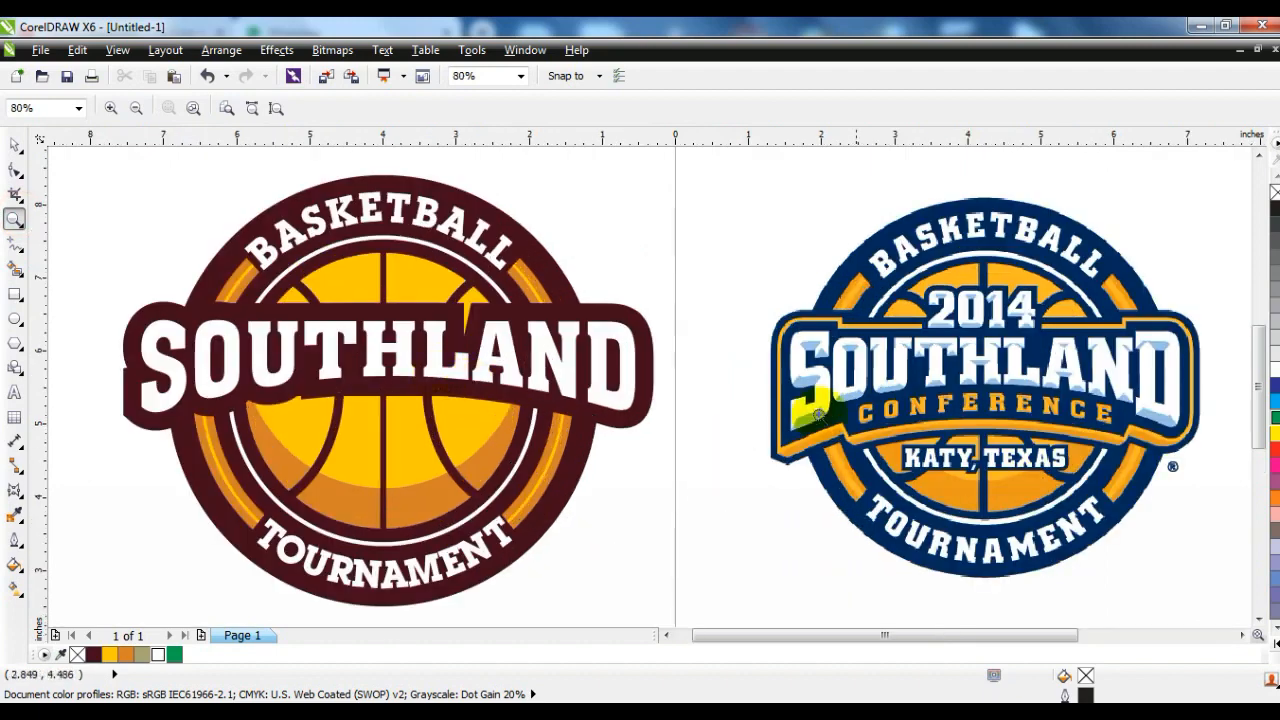
left_click(504, 204)
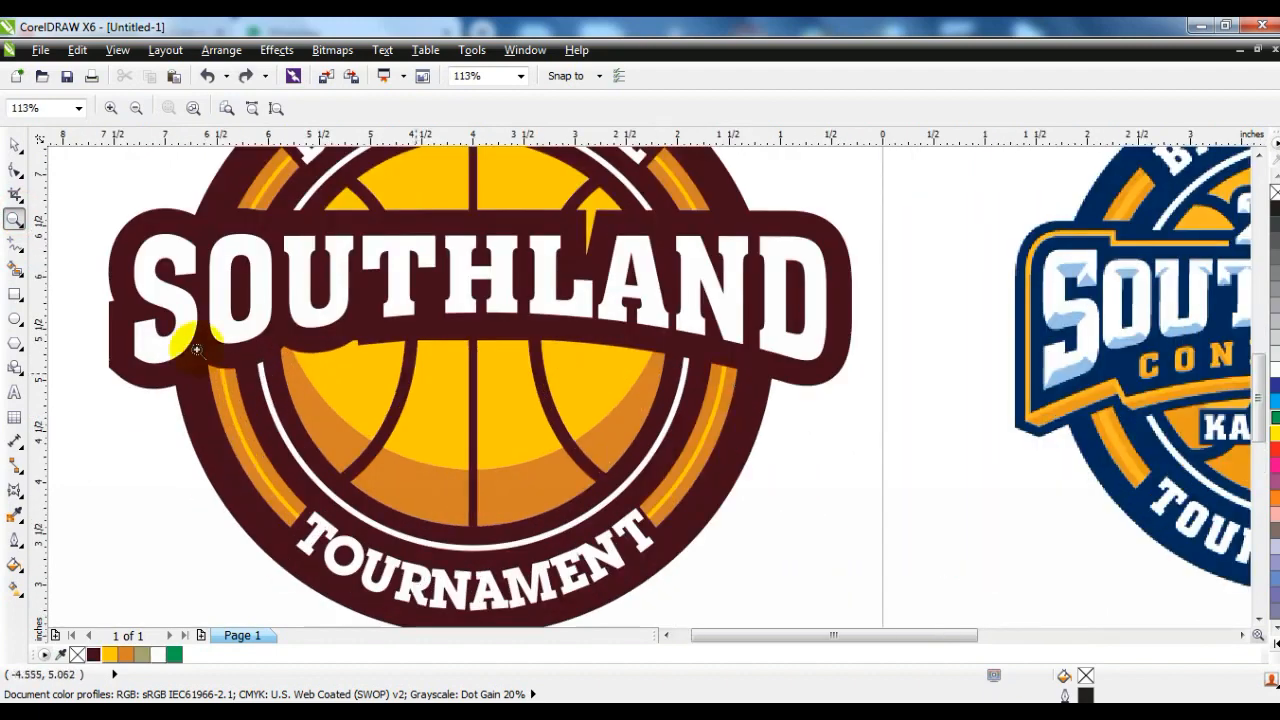
left_click(14, 243)
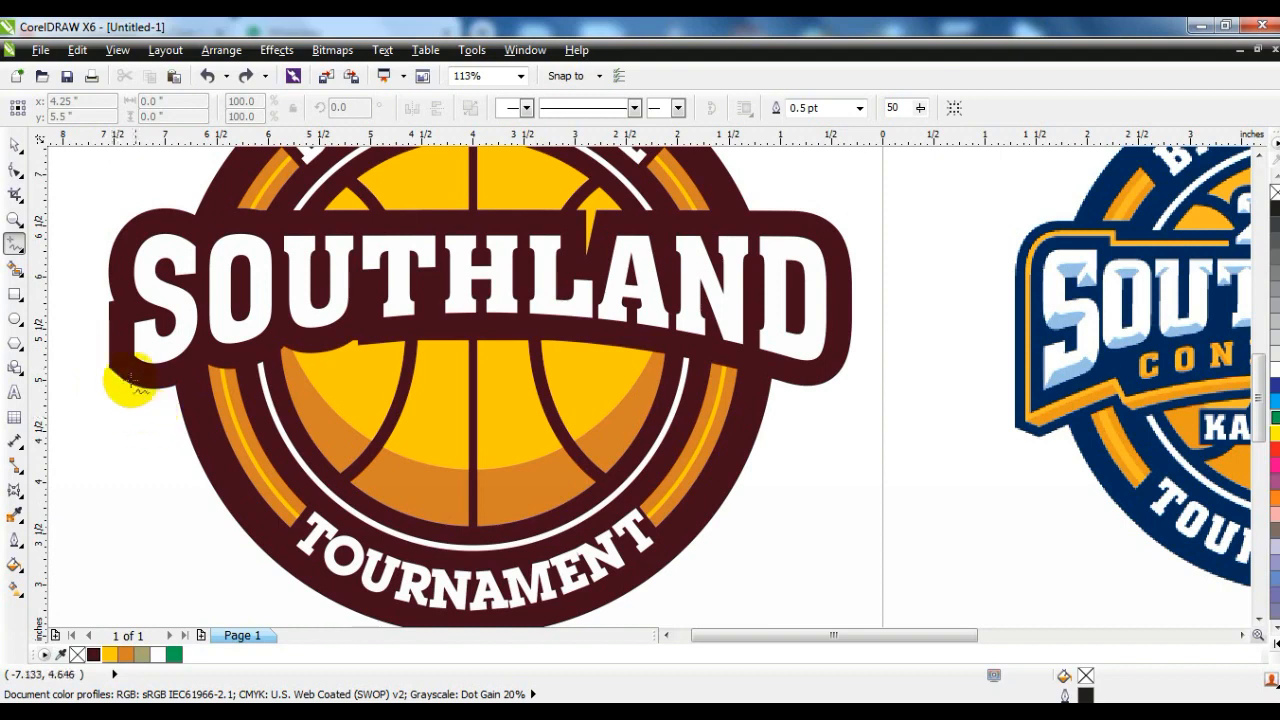
left_click(108, 367)
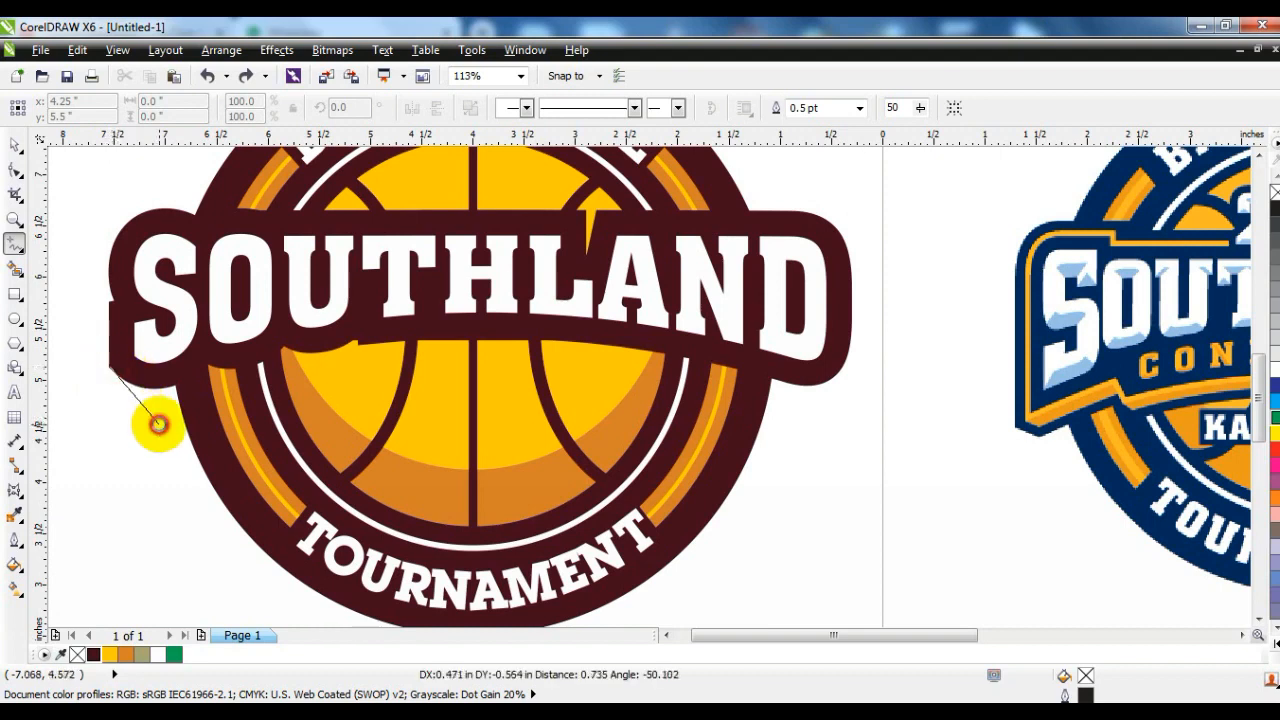
double_click(159, 425)
double_click(247, 386)
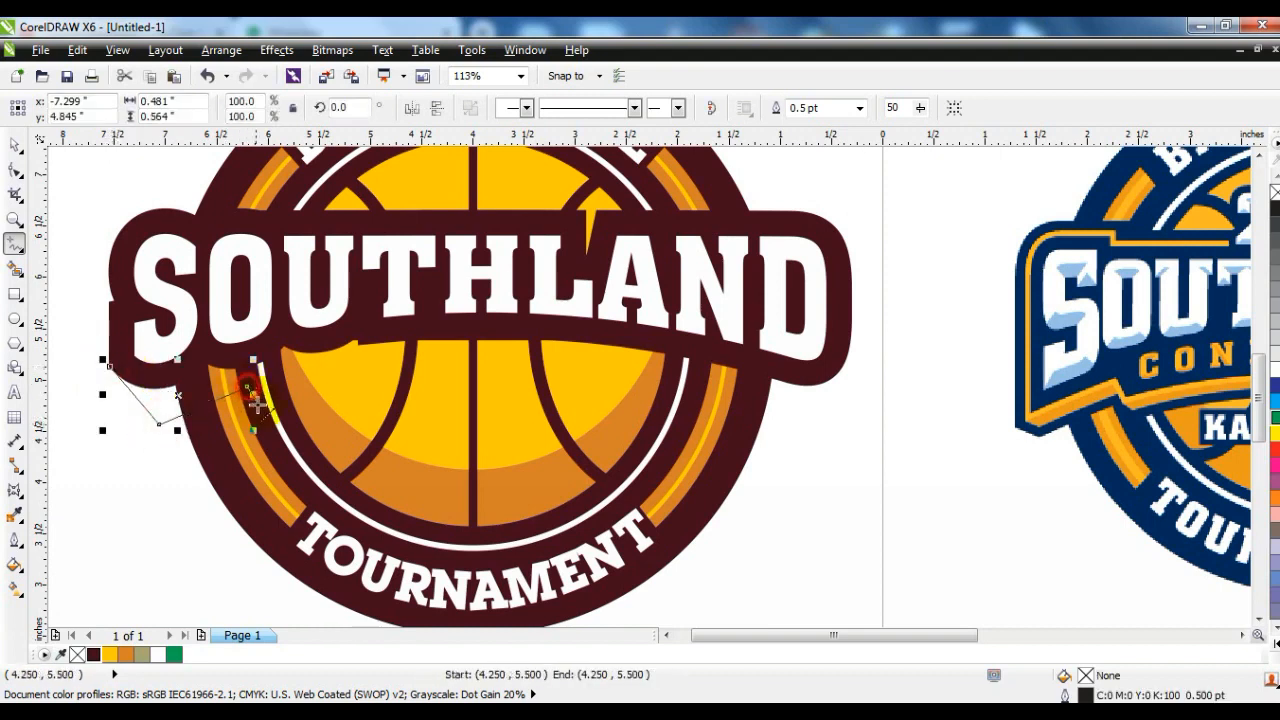
double_click(259, 404)
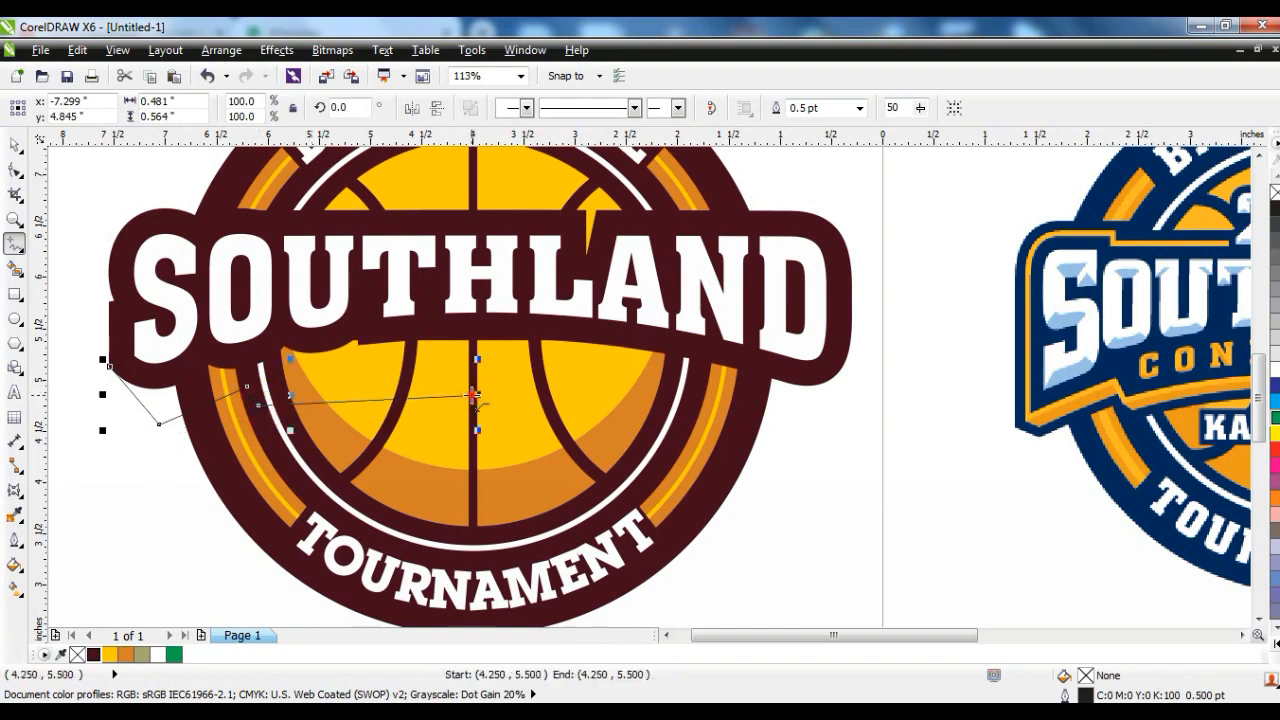
double_click(474, 294)
double_click(178, 307)
left_click(110, 365)
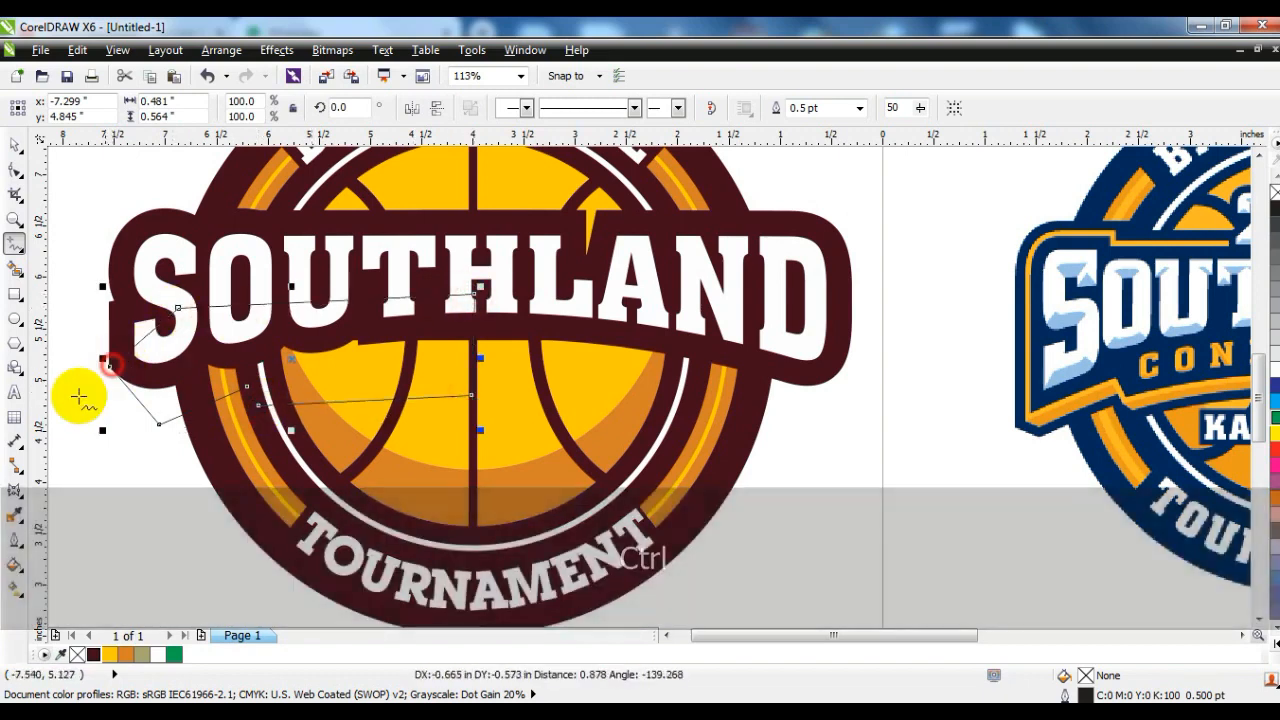
- Fill the drawn tail shape with the emblem's maroon and mirror a copy of it onto the right half of the banner
left_click(14, 145)
left_click(93, 654)
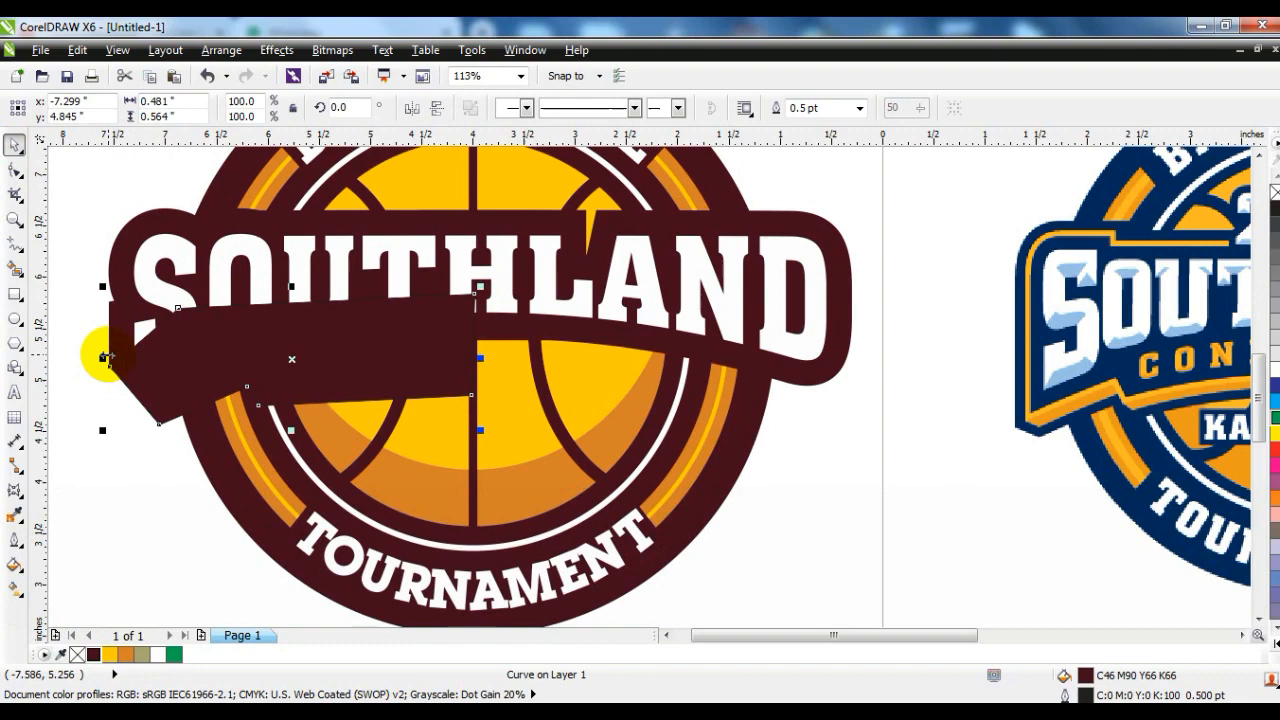
left_click_drag(102, 360, 551, 395)
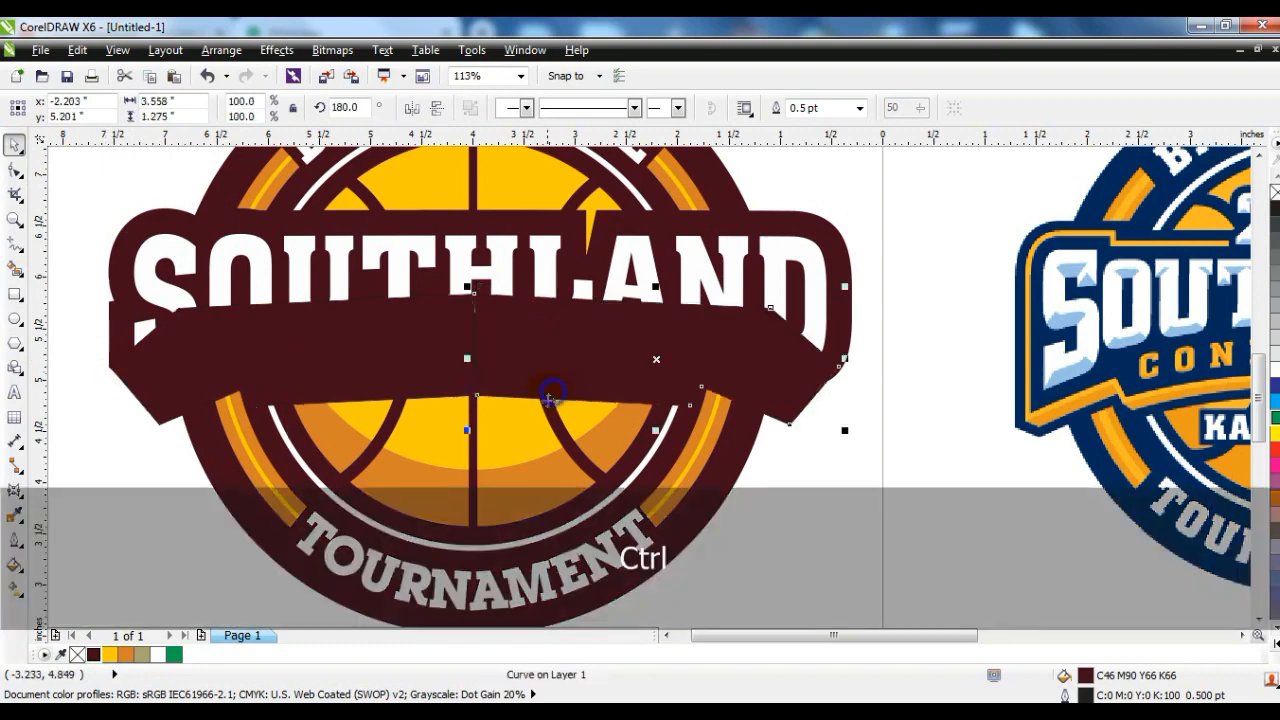
- Shift the mirrored tail half slightly left so it meets the original half, and weld the two halves together
left_click(383, 333, "shift")
left_click(61, 320)
left_click_drag(613, 360, 604, 360)
left_click(403, 360, "shift")
left_click(583, 106)
- Stretch the combined tail shape slightly to the right and weld it to the maroon SOUTHLAND outline
left_click_drag(845, 356, 849, 357)
left_click(856, 298, "shift")
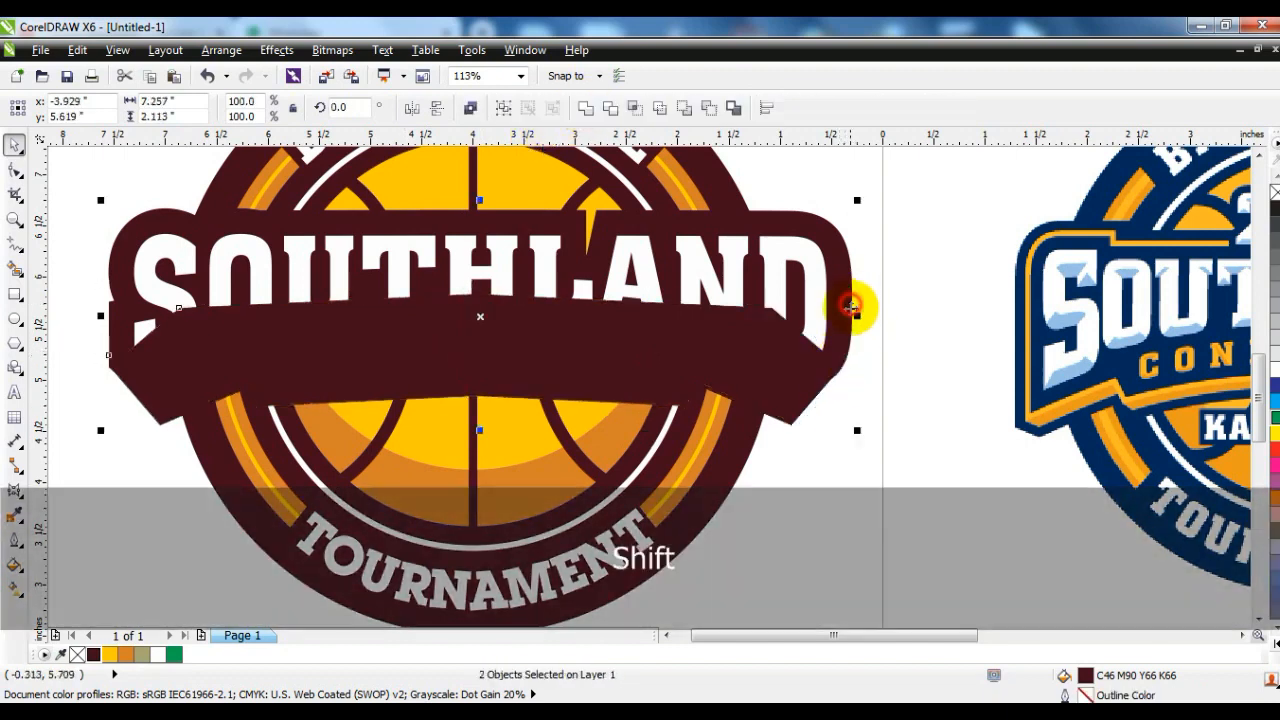
left_click(583, 108)
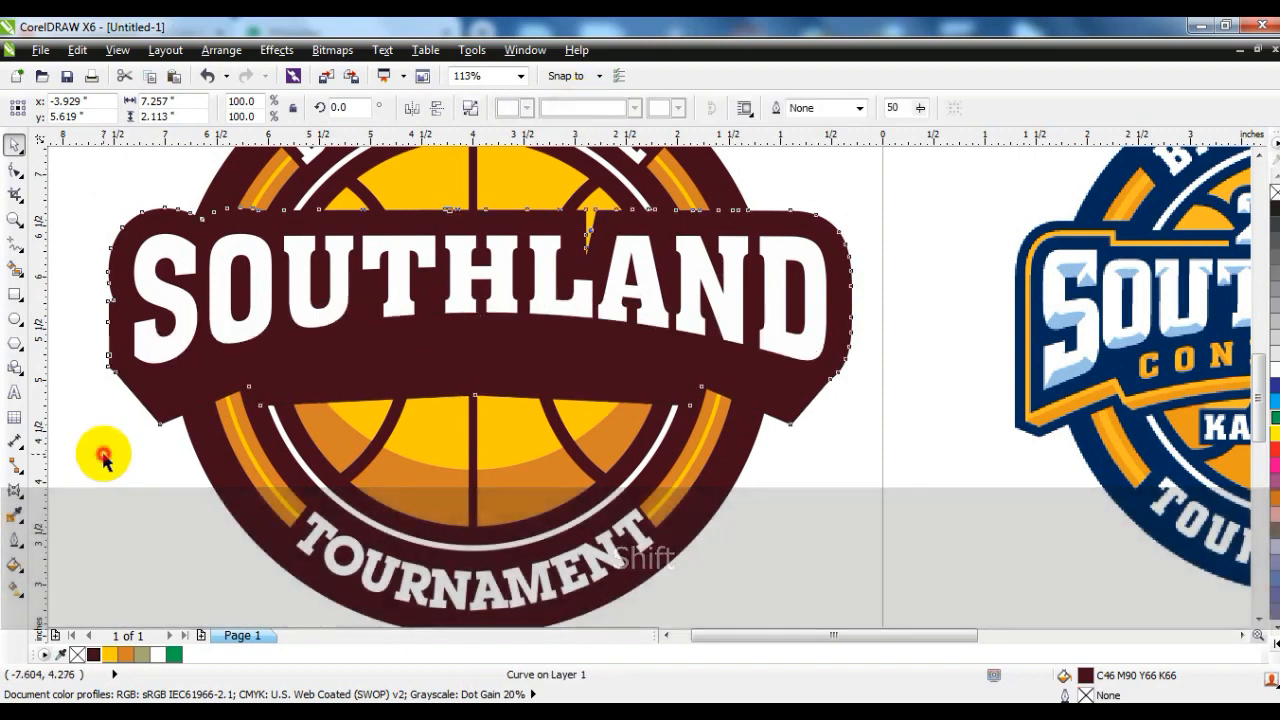
- Delete the middle node on the banner's lower edge, convert that edge to a curve and bend it upward into a smooth arch
left_click(15, 176)
left_click(480, 392)
key("Delete")
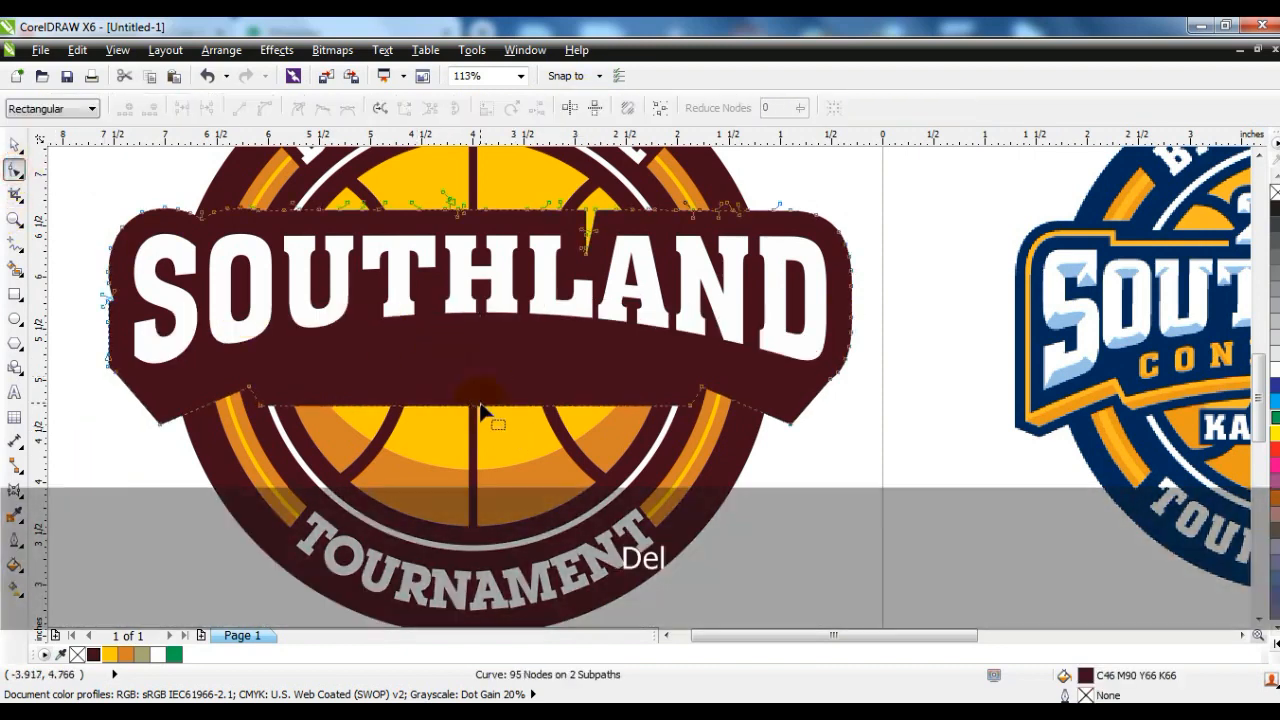
key("ctrl+z")
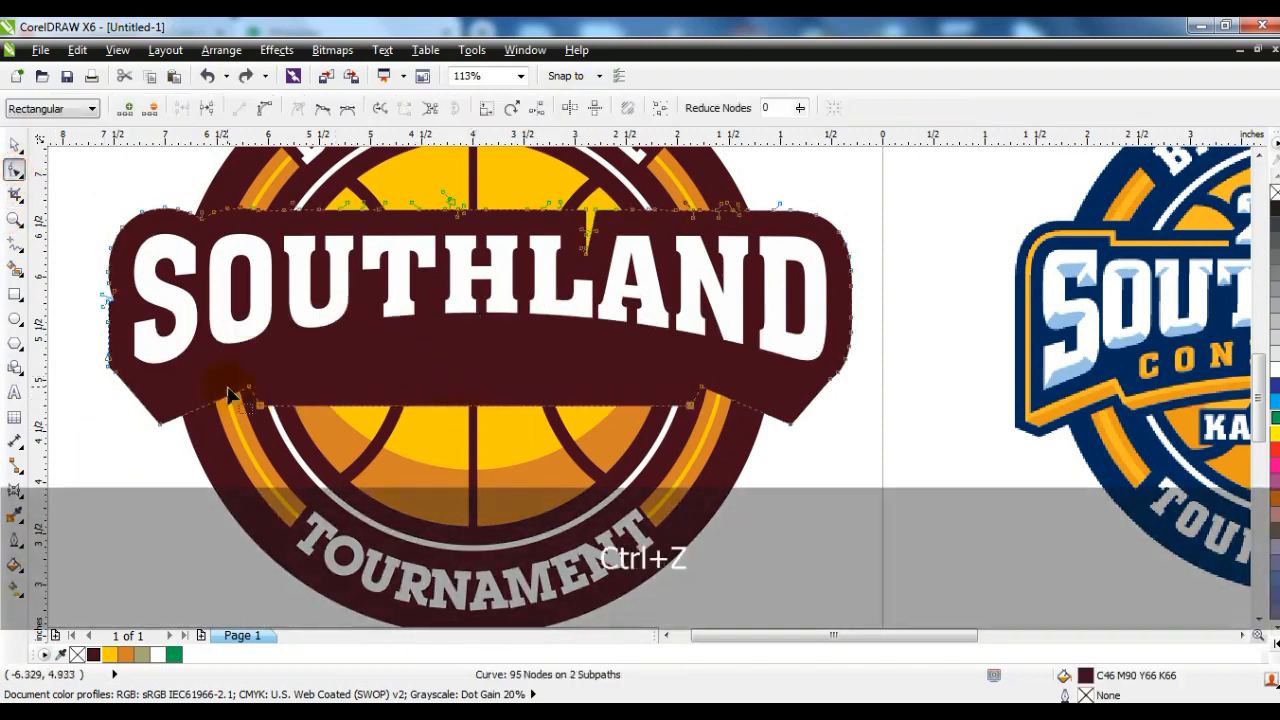
left_click_drag(729, 442, 729, 442)
left_click(266, 105)
left_click_drag(474, 406, 467, 378)
- Give the welded maroon banner a hairline deep yellow outline
key("F3")
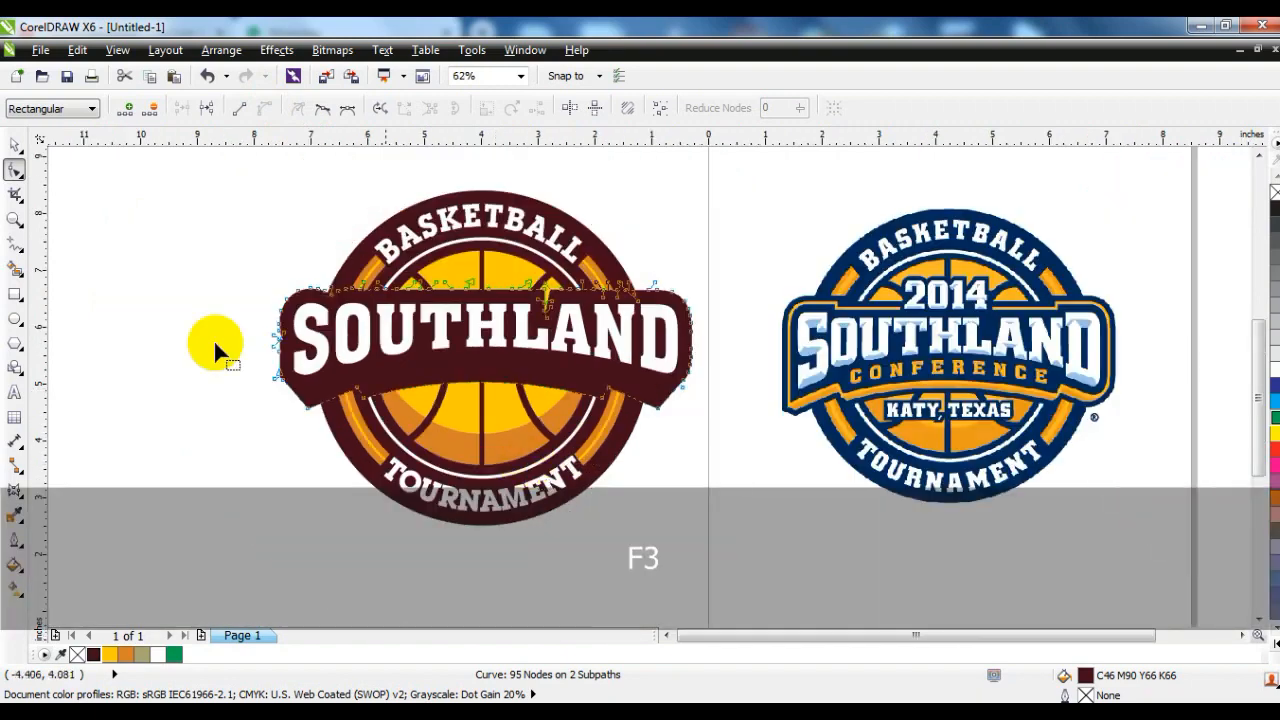
left_click(14, 216)
left_click_drag(163, 229, 1157, 509)
left_click(14, 147)
left_click(80, 294)
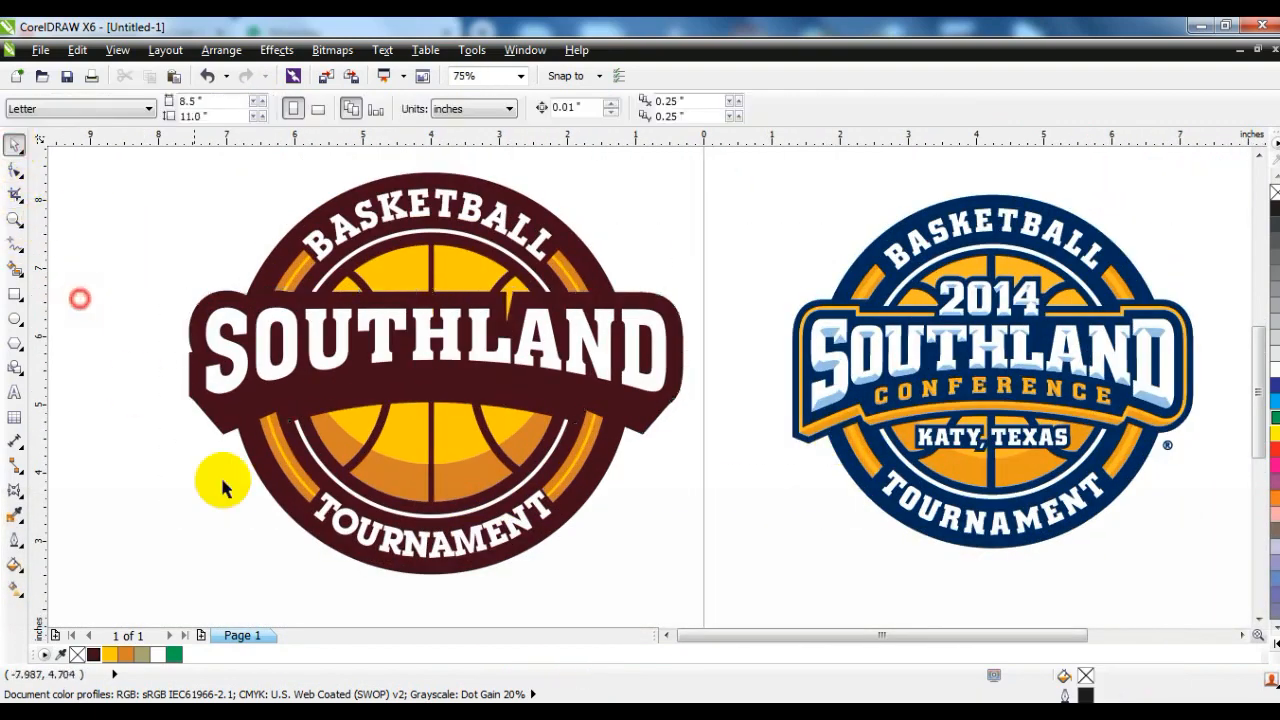
left_click(258, 400)
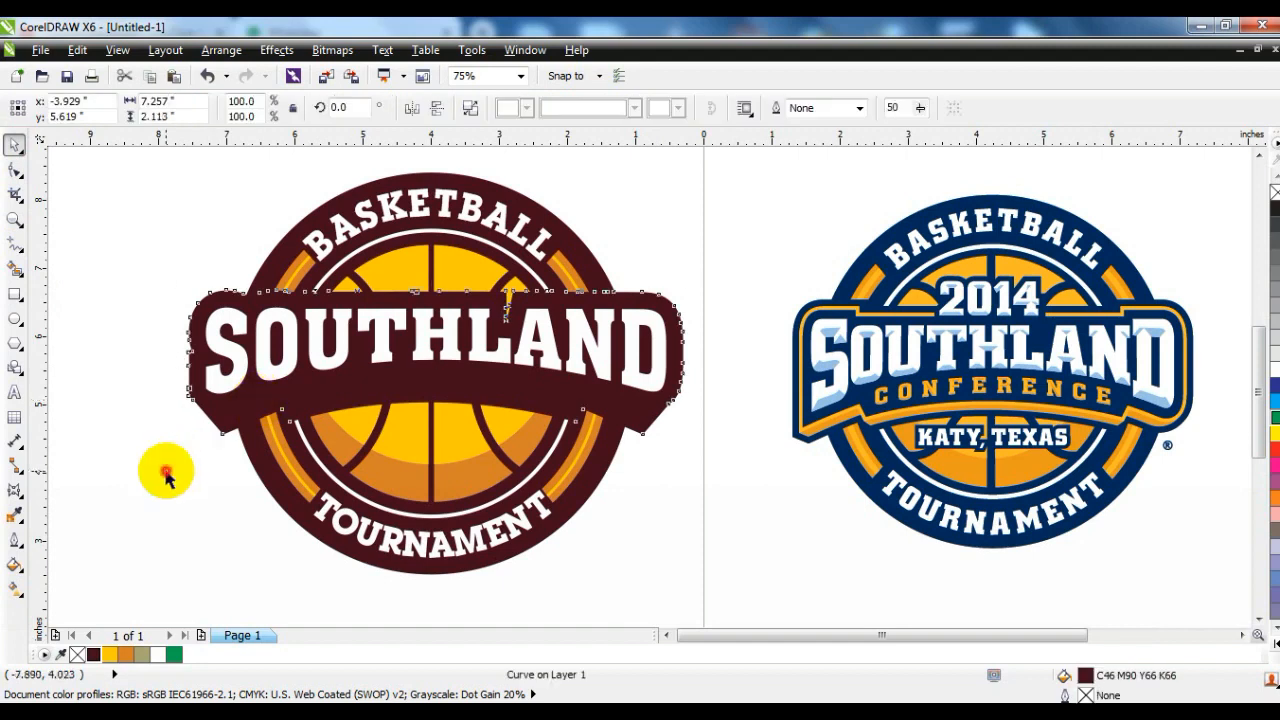
left_click(166, 478)
left_click(368, 404)
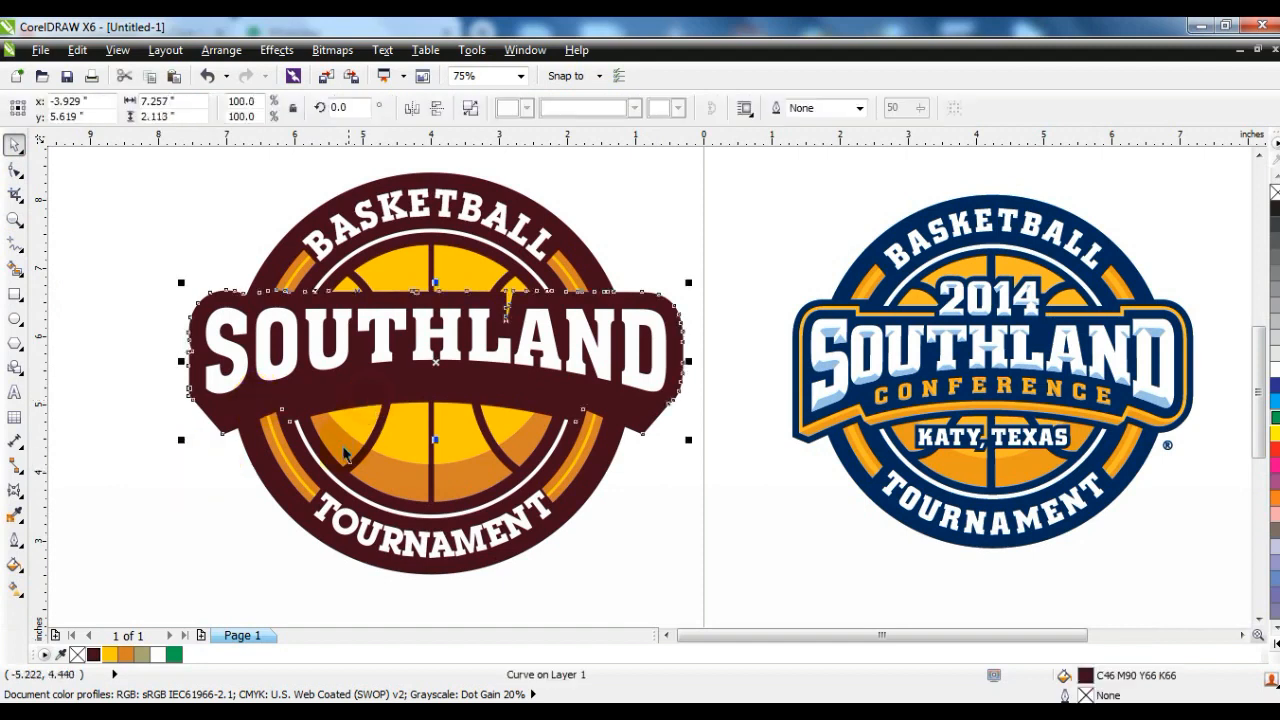
left_click(14, 219)
left_click_drag(132, 258, 748, 449)
left_click(14, 146)
right_click(110, 655)
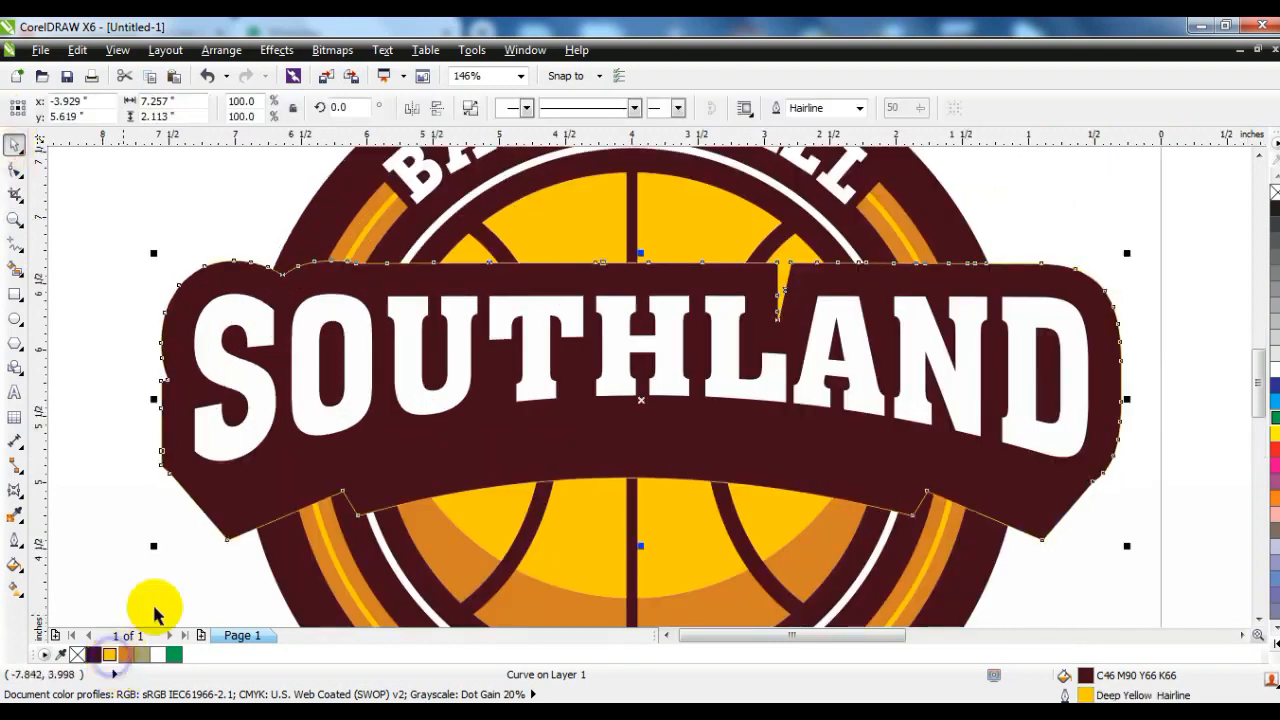
- Apply an inward contour to the banner with the Contour tool
left_click(16, 492)
left_click(20, 500)
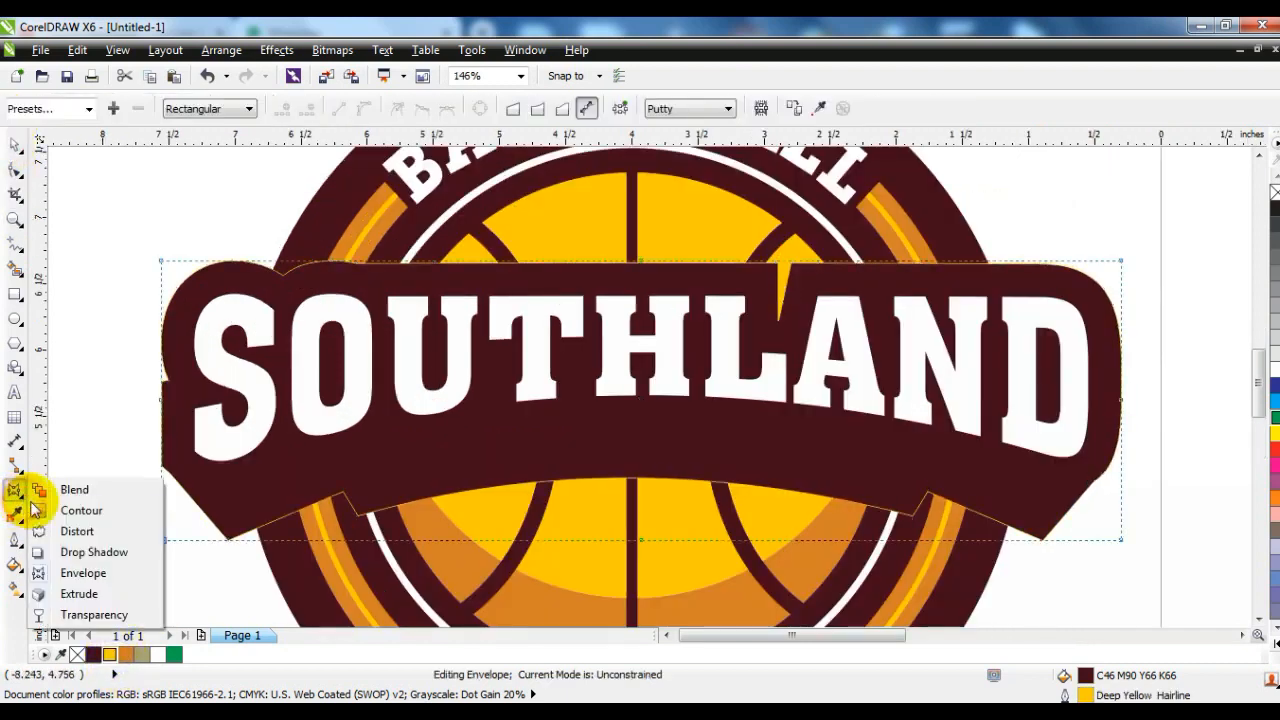
left_click(45, 511)
left_click_drag(262, 272, 255, 280)
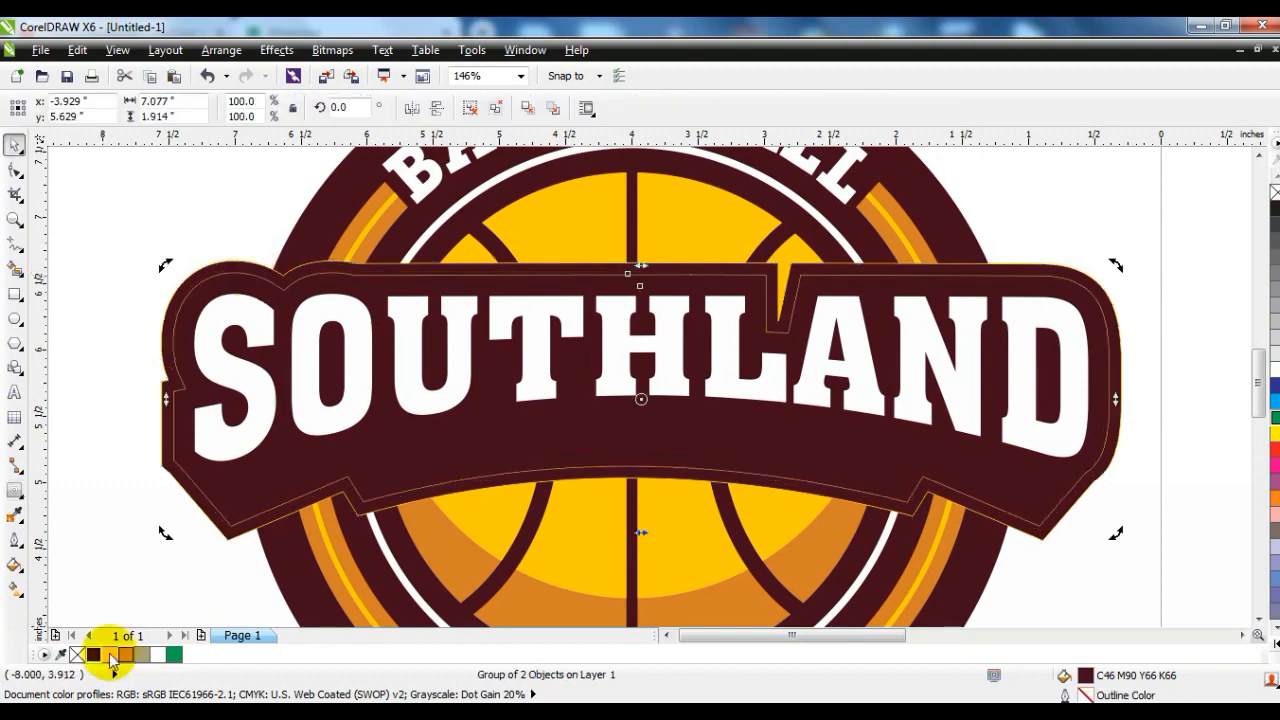
left_click(111, 657)
key("ctrl+z")
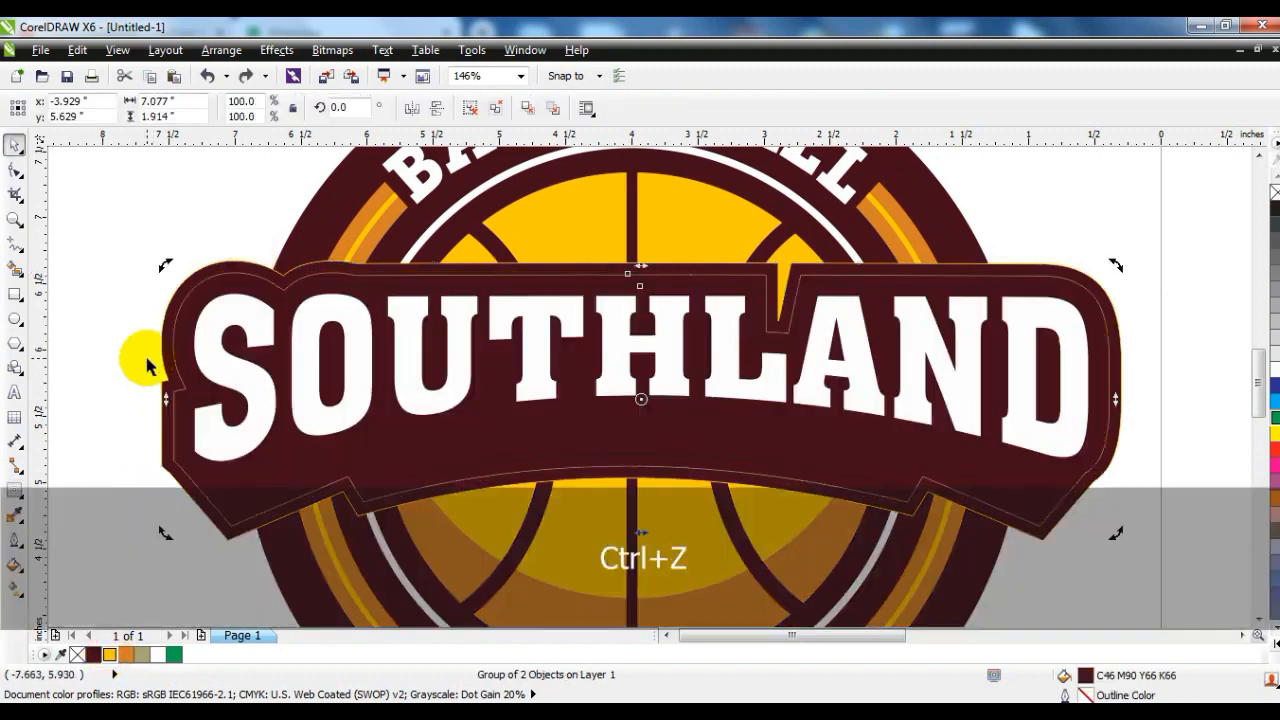
left_click(143, 357)
left_click_drag(202, 297, 219, 296)
key("ctrl+z")
- Ungroup the separated contour curves and delete the innermost one
left_click(471, 111)
left_click(158, 245)
left_click(243, 304)
key("Delete")
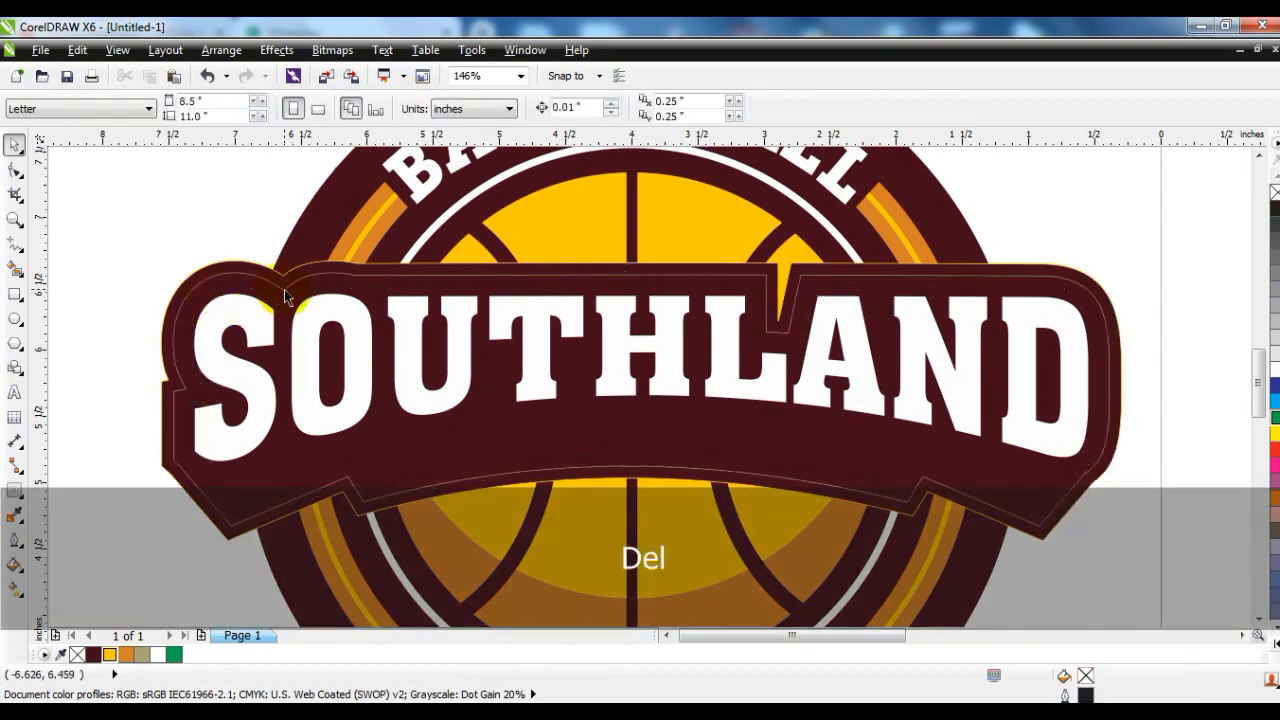
- Give the remaining inner contour a 4 pt deep yellow outline and remove the hairline outline from the outer banner
left_click(285, 291)
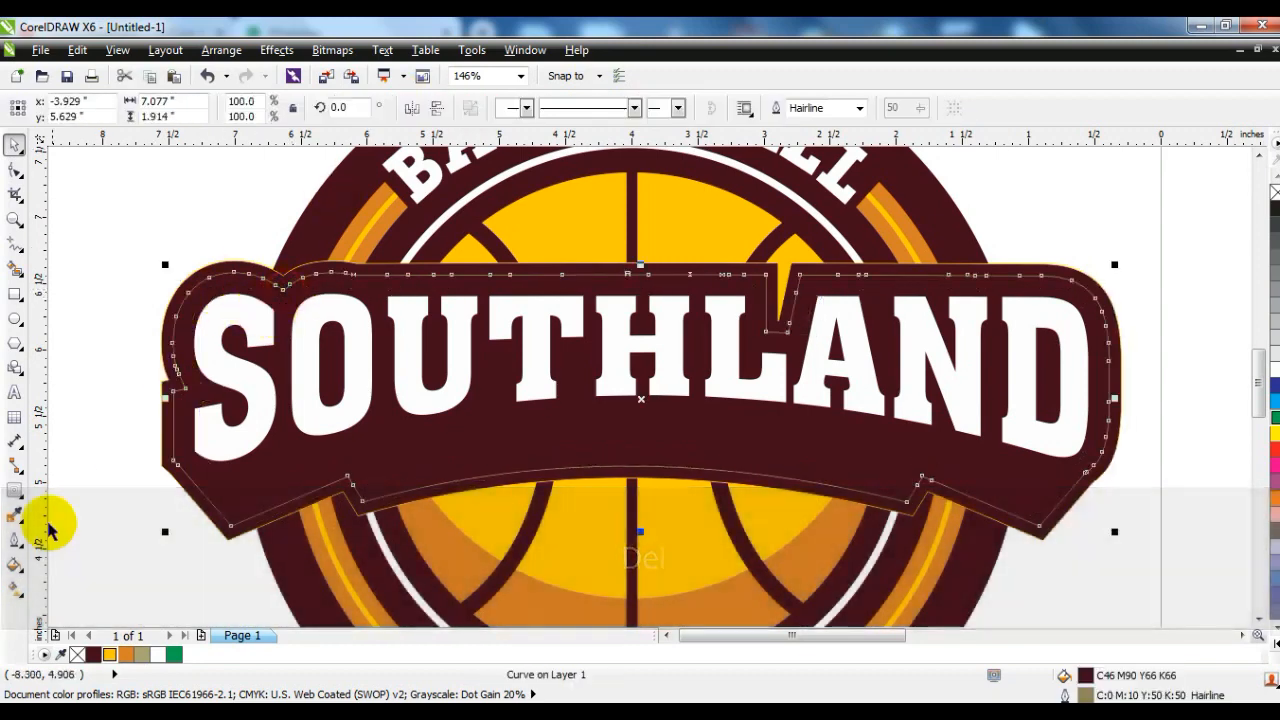
left_click(14, 545)
left_click(75, 467)
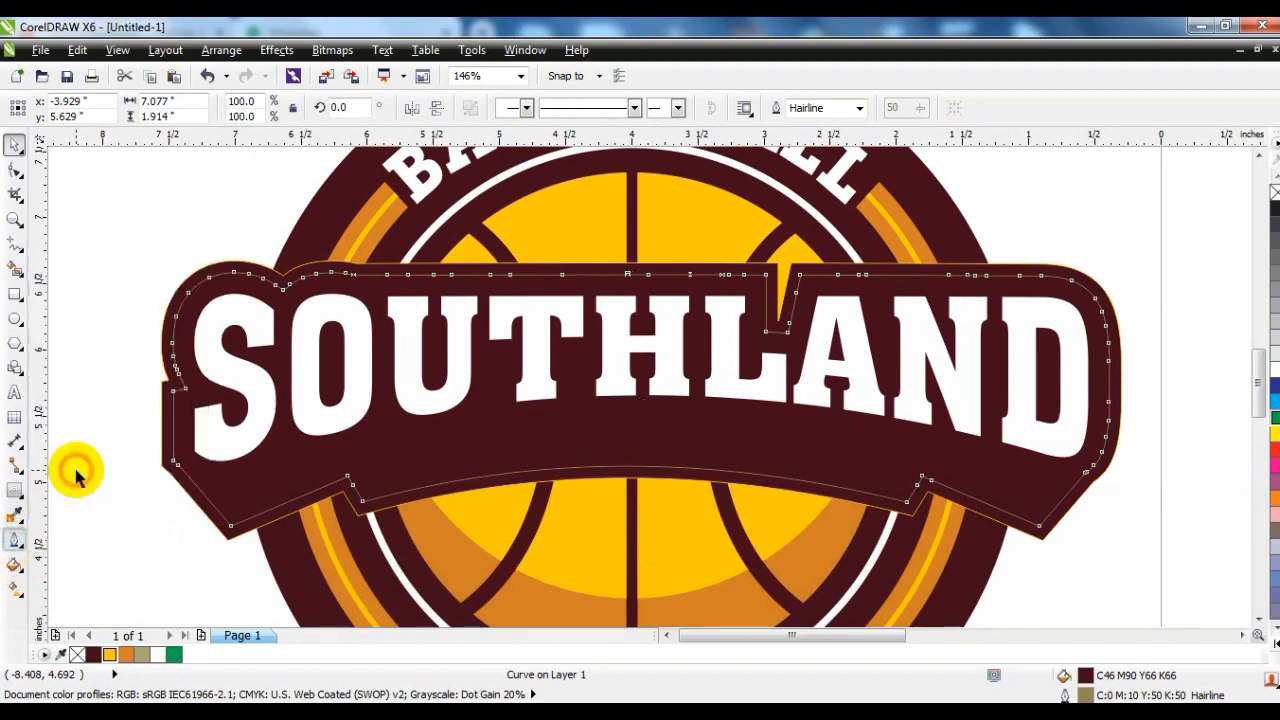
right_click(112, 655)
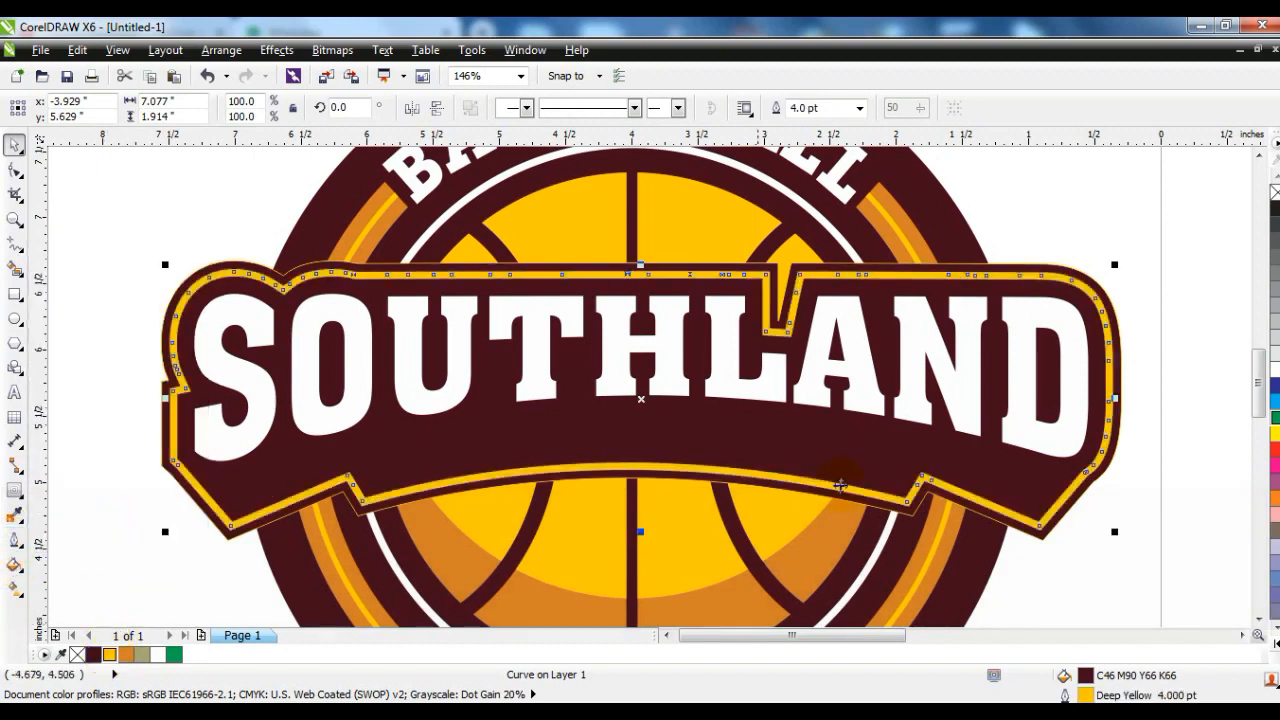
left_click(948, 495)
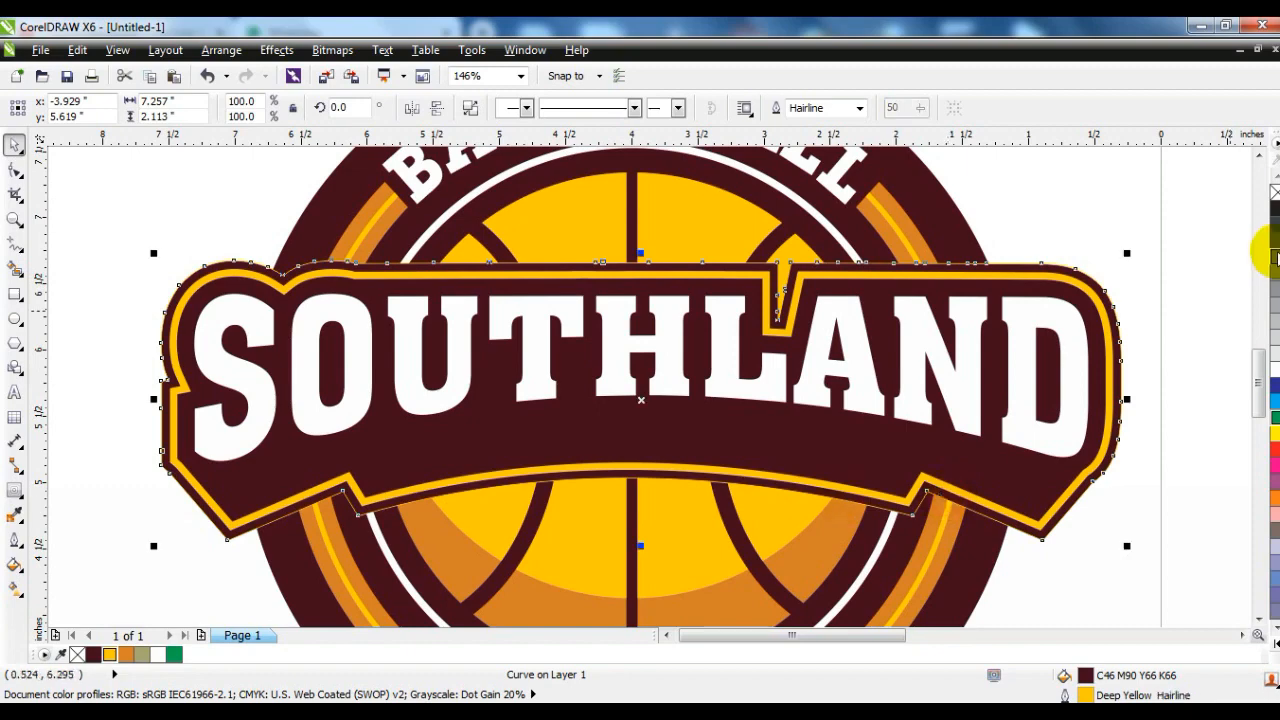
left_click(1154, 229)
- Set the inner contour's outline to 2 pt with rounded corners and line caps, placed behind the fill and scaling with the object
left_click(669, 337)
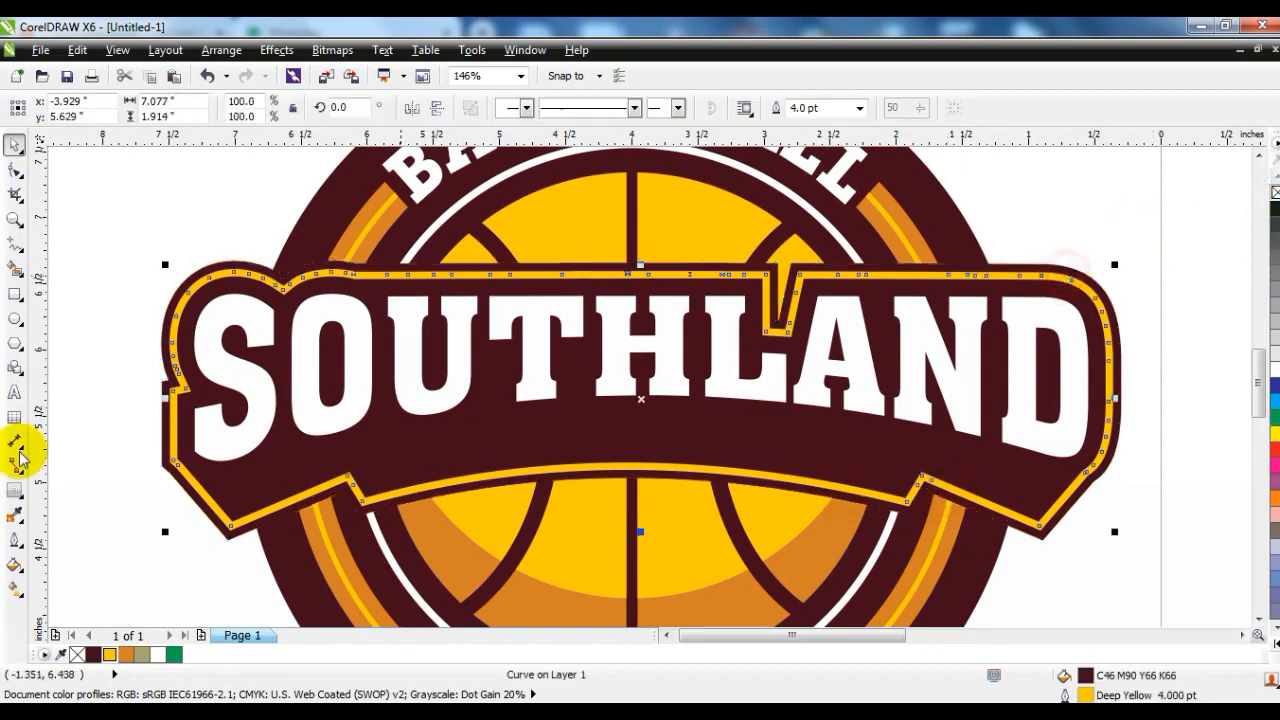
left_click(14, 566)
left_click(91, 251)
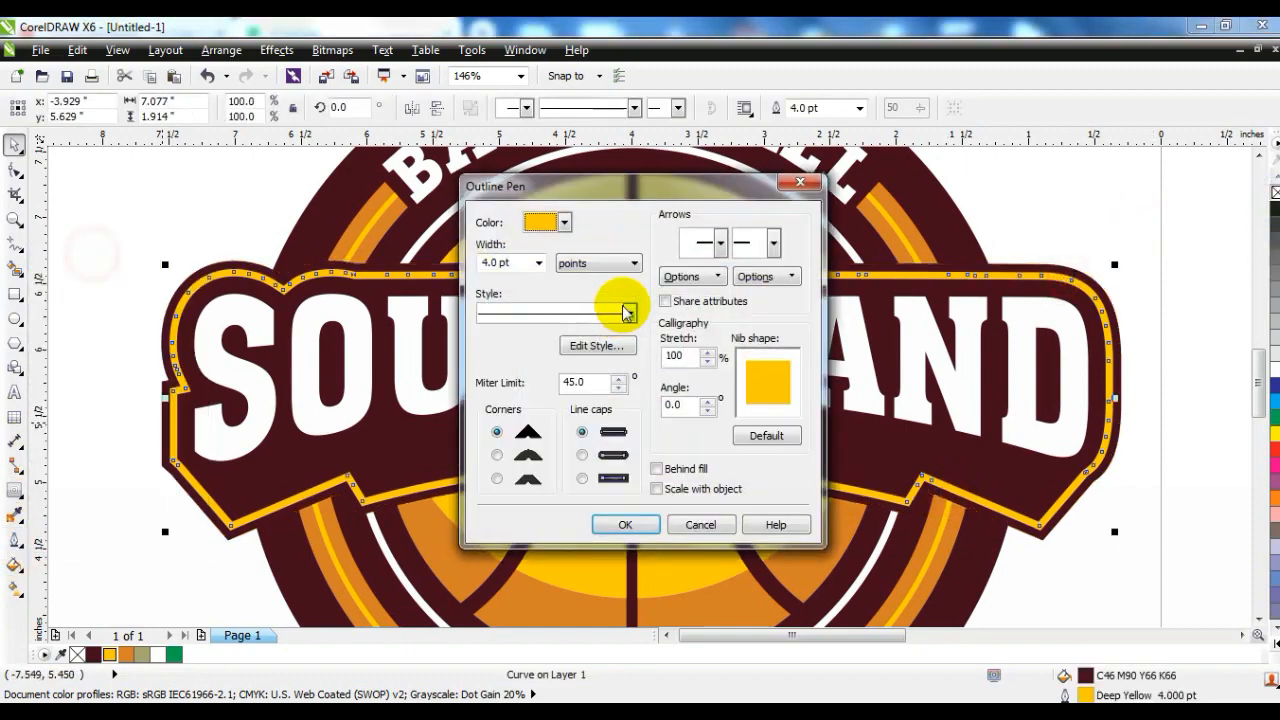
left_click(539, 263)
left_click(495, 338)
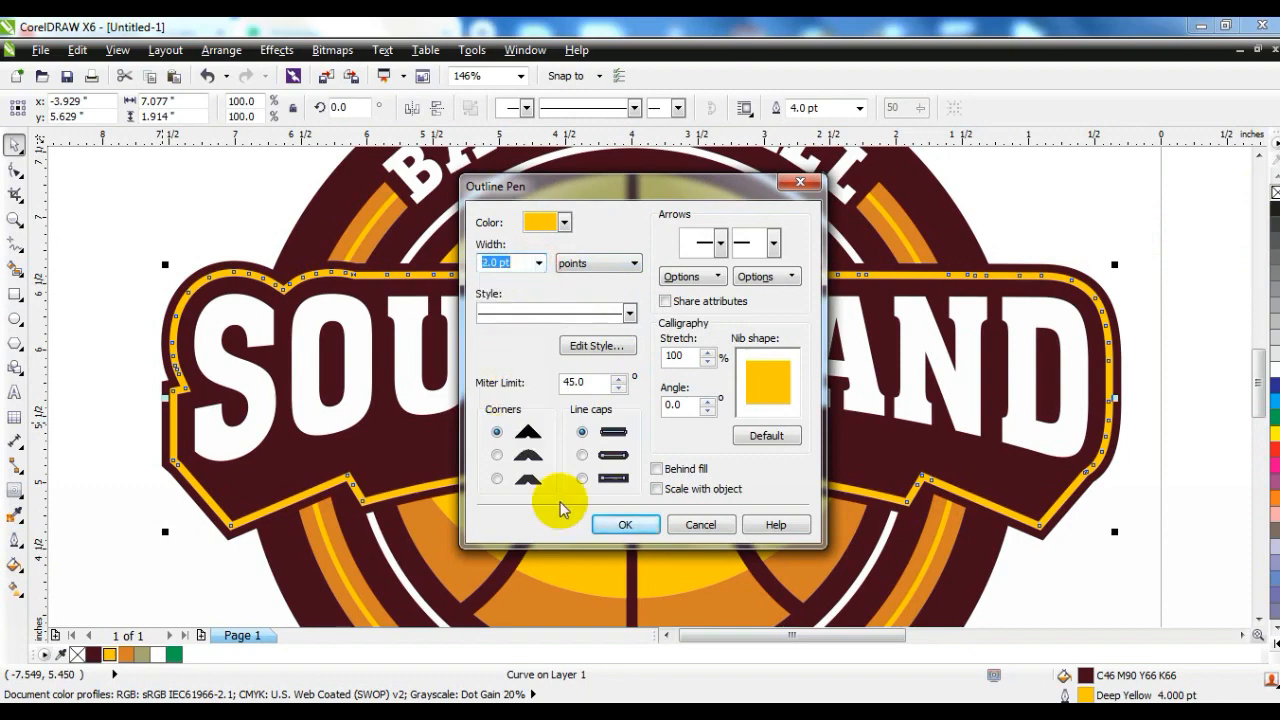
left_click(582, 455)
left_click(497, 455)
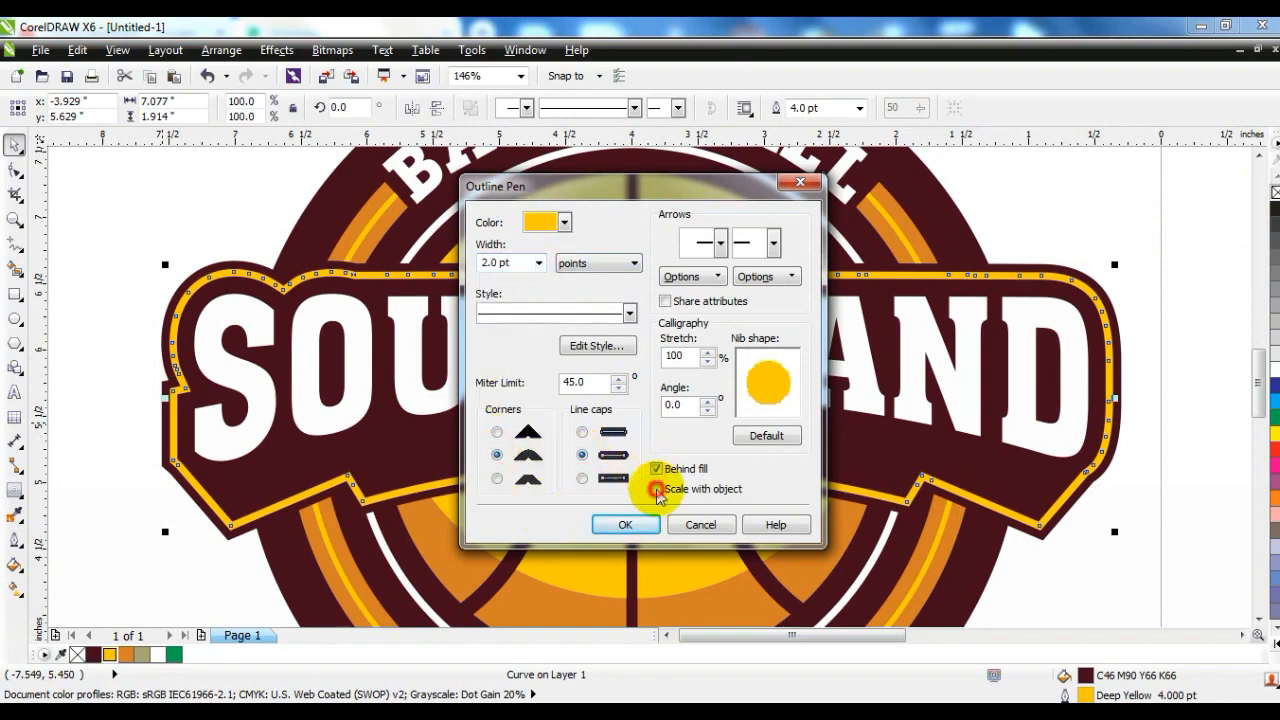
left_click(612, 524)
key("F3")
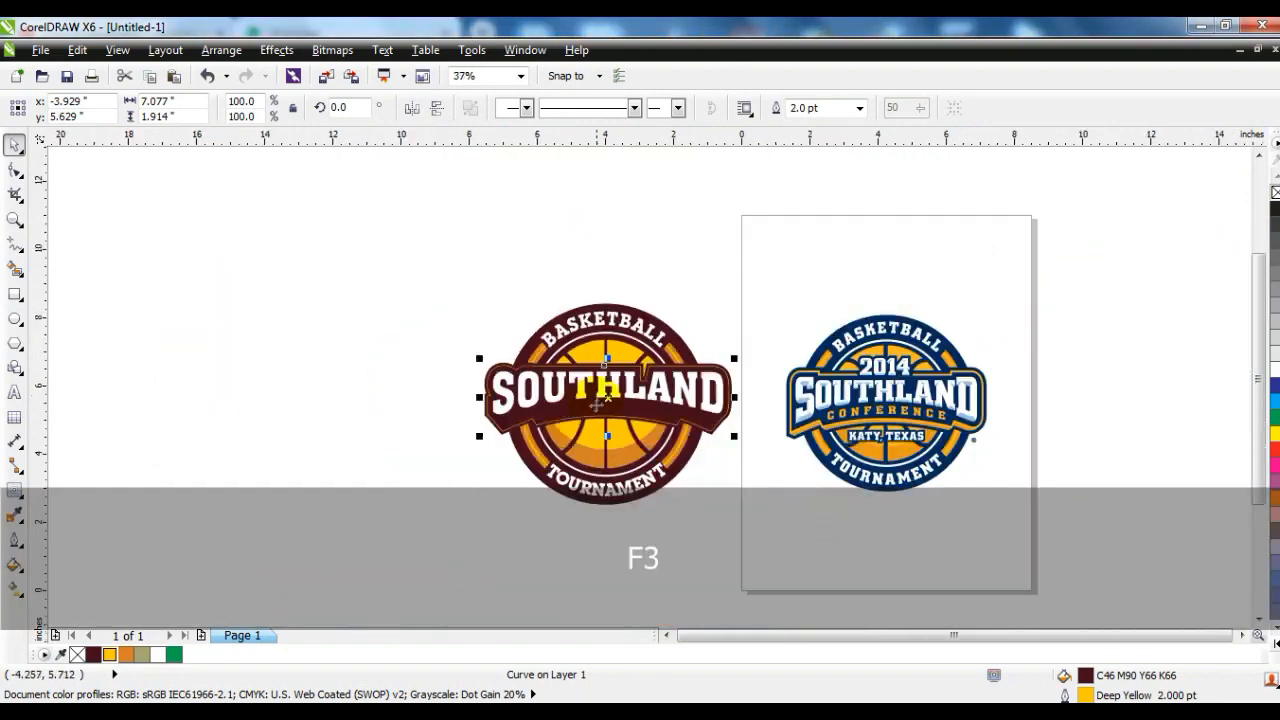
- Make a vertically shortened copy of the inner yellow-outlined curve and fill the full-height original behind it with the emblem's orange
key("Escape")
left_click(14, 219)
left_click_drag(467, 317, 1023, 491)
left_click(10, 148)
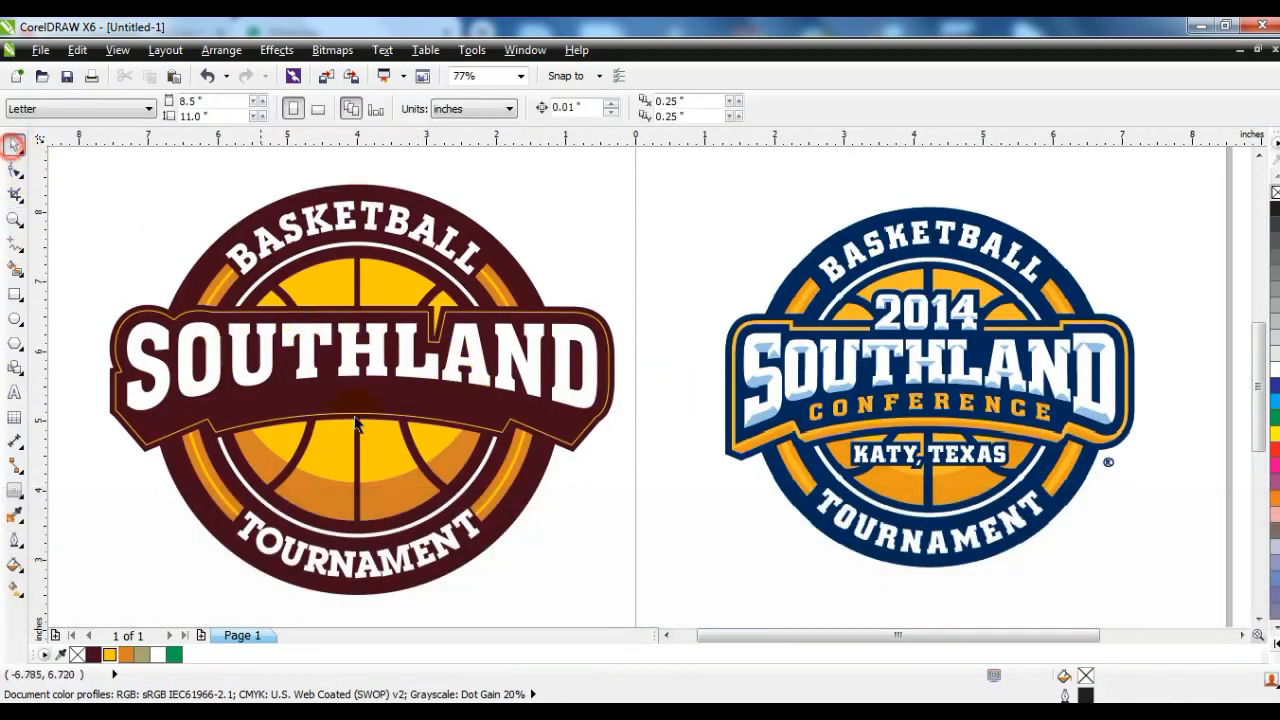
left_click(281, 426)
left_click_drag(361, 449, 359, 442)
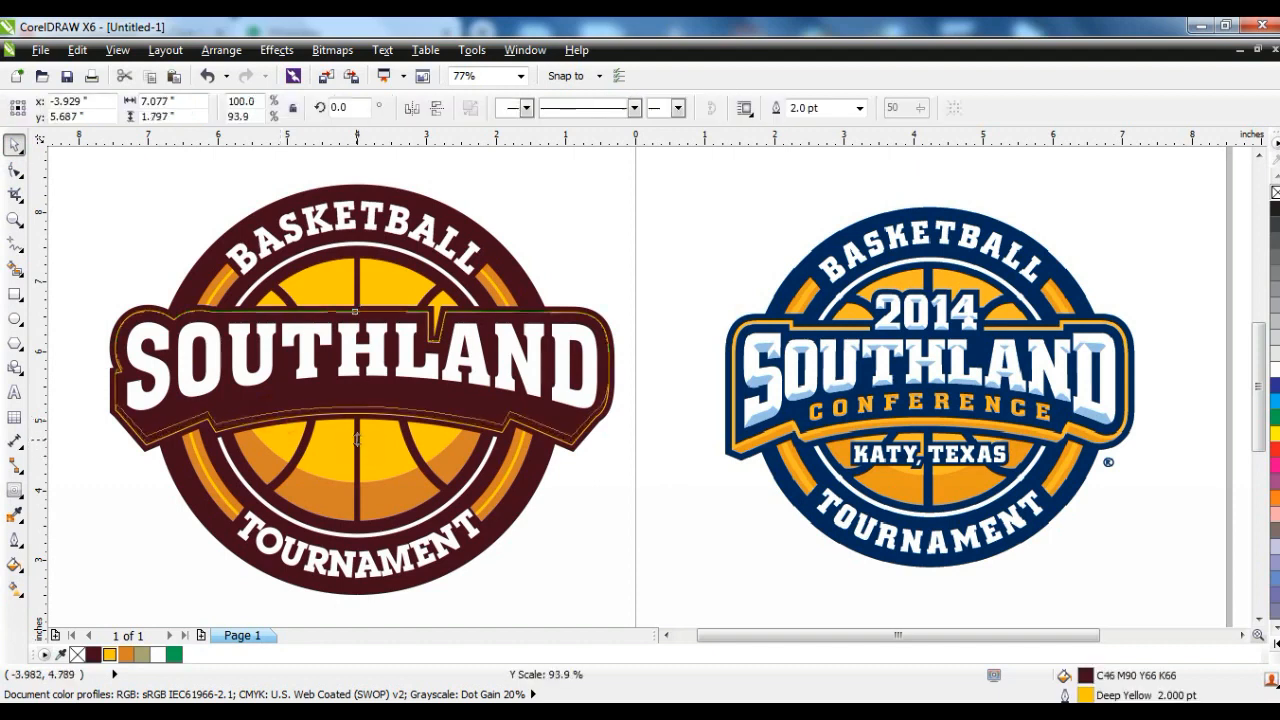
left_click_drag(357, 446, 358, 443)
left_click(127, 505)
key("ctrl+z")
left_click(109, 656)
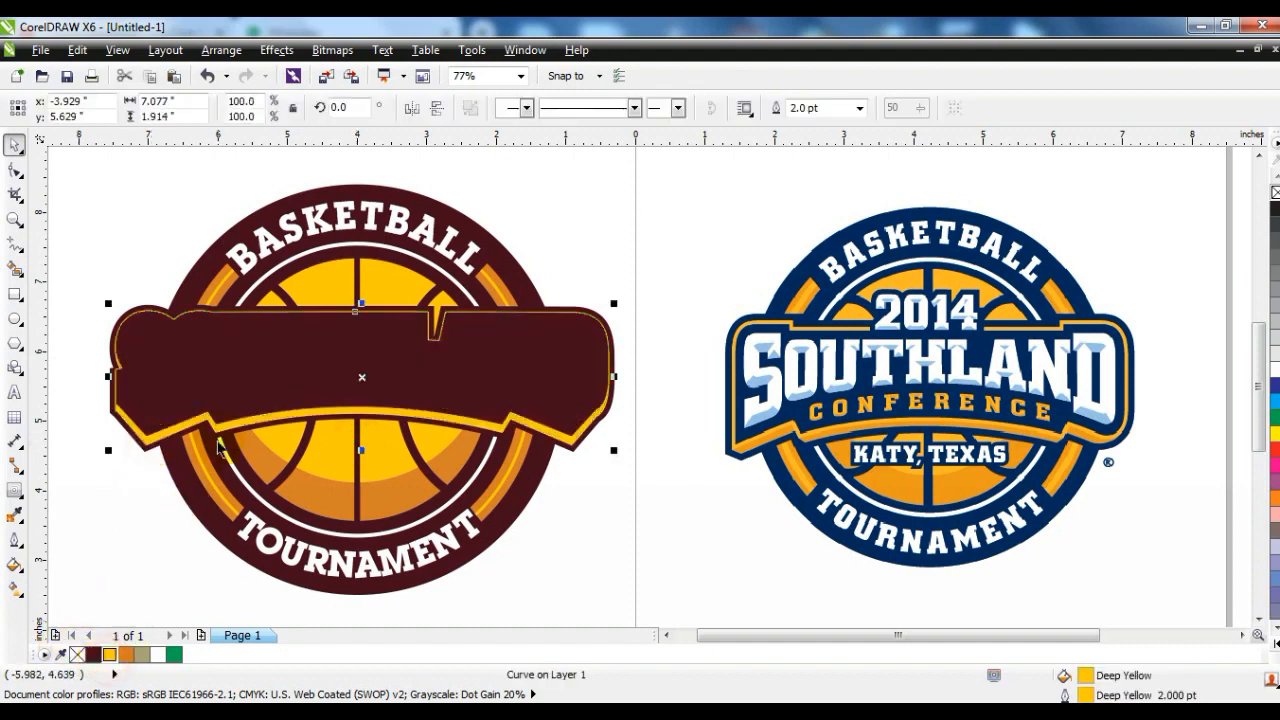
left_click(127, 656)
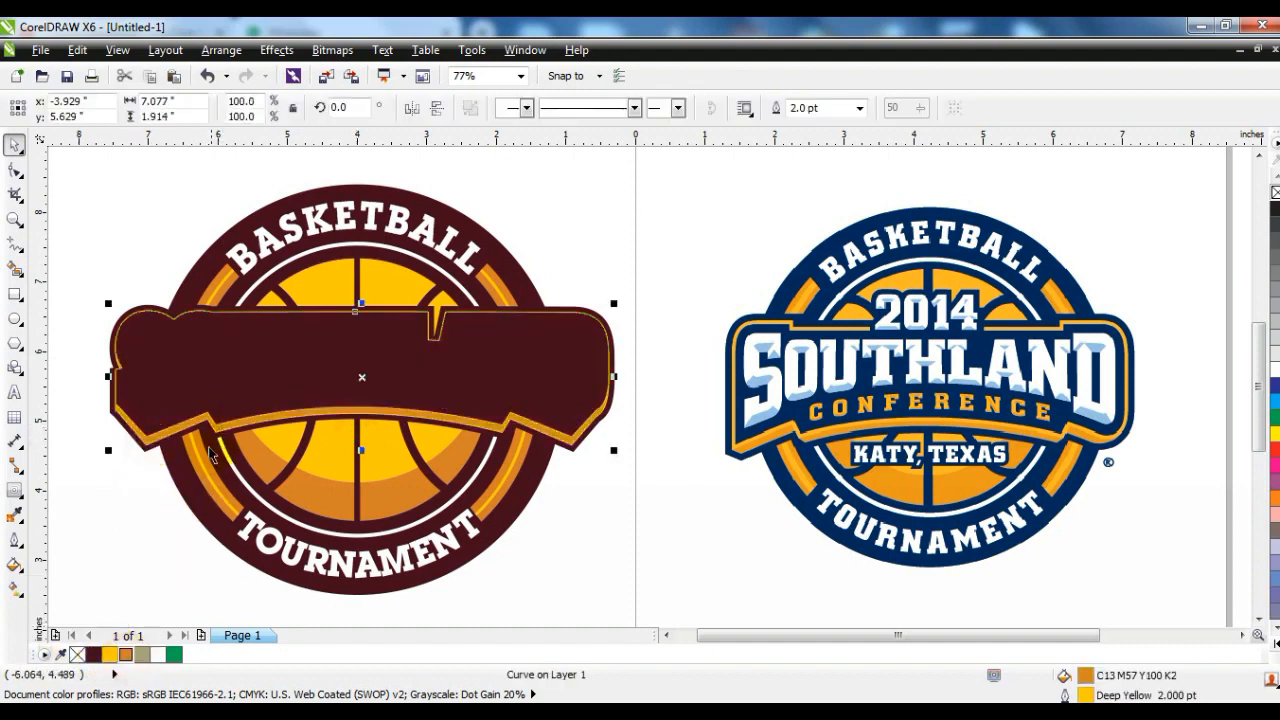
key("shift+F2")
left_click(686, 480)
left_click(597, 418)
key("ctrl+z")
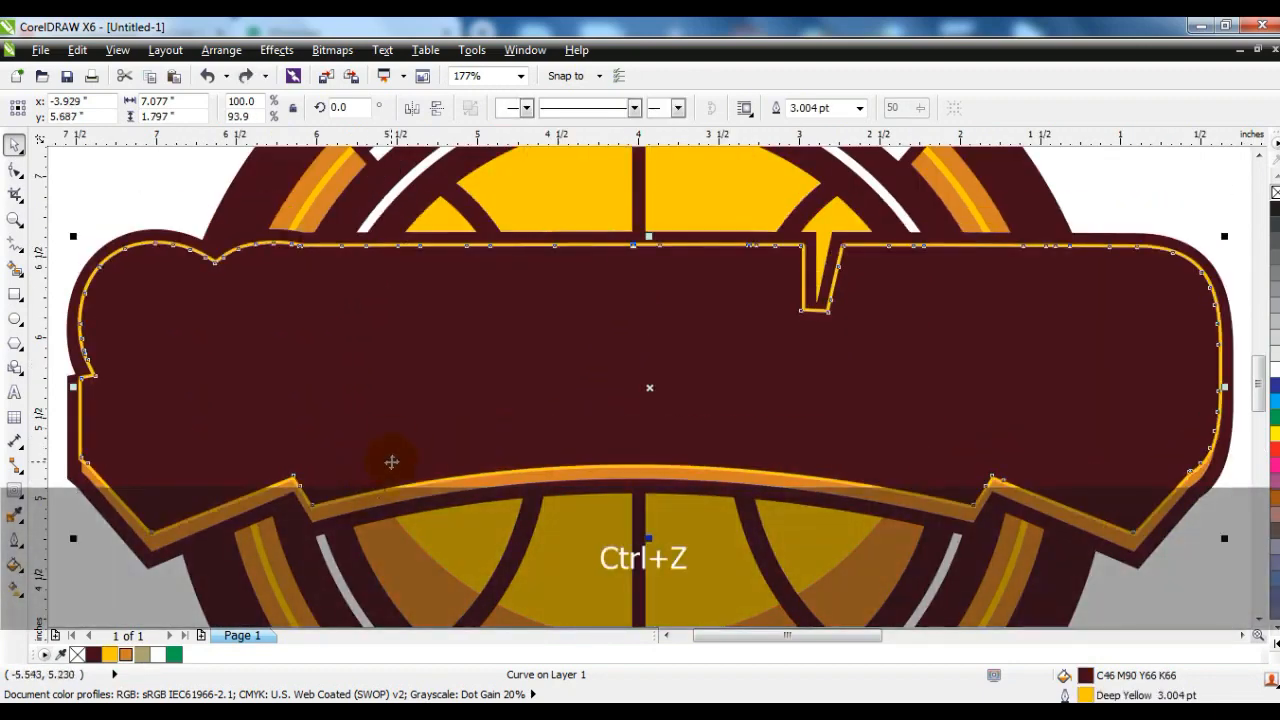
left_click_drag(198, 532, 252, 530)
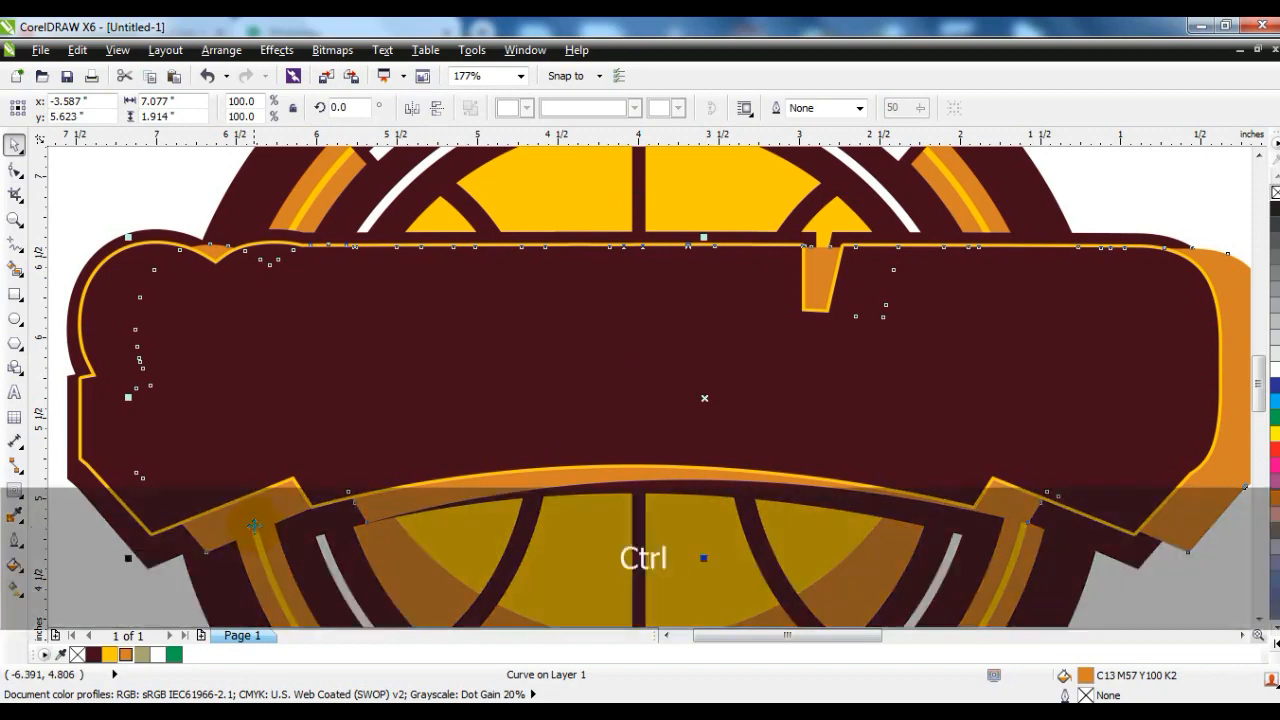
key("ctrl+z")
- Bring the yellow-outlined maroon banner to the front and use it to trim the orange curve behind it
key("shift+Prior")
left_click(319, 449)
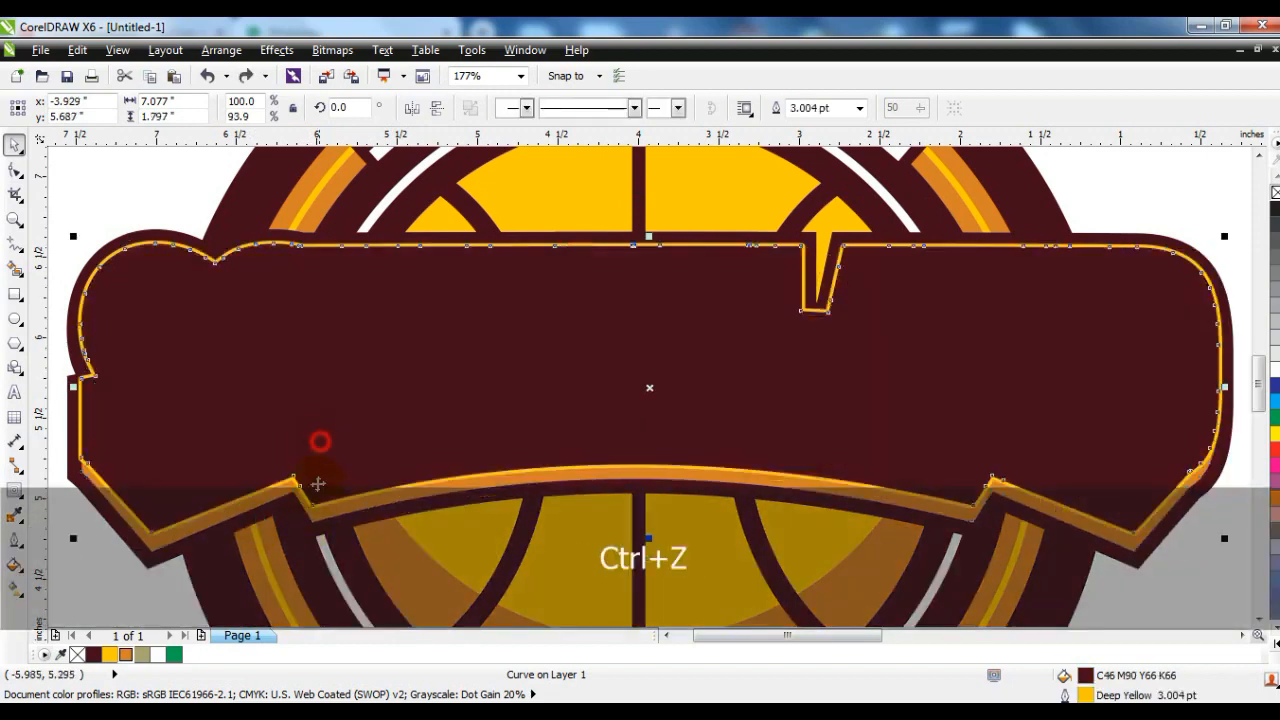
left_click(323, 523, "shift")
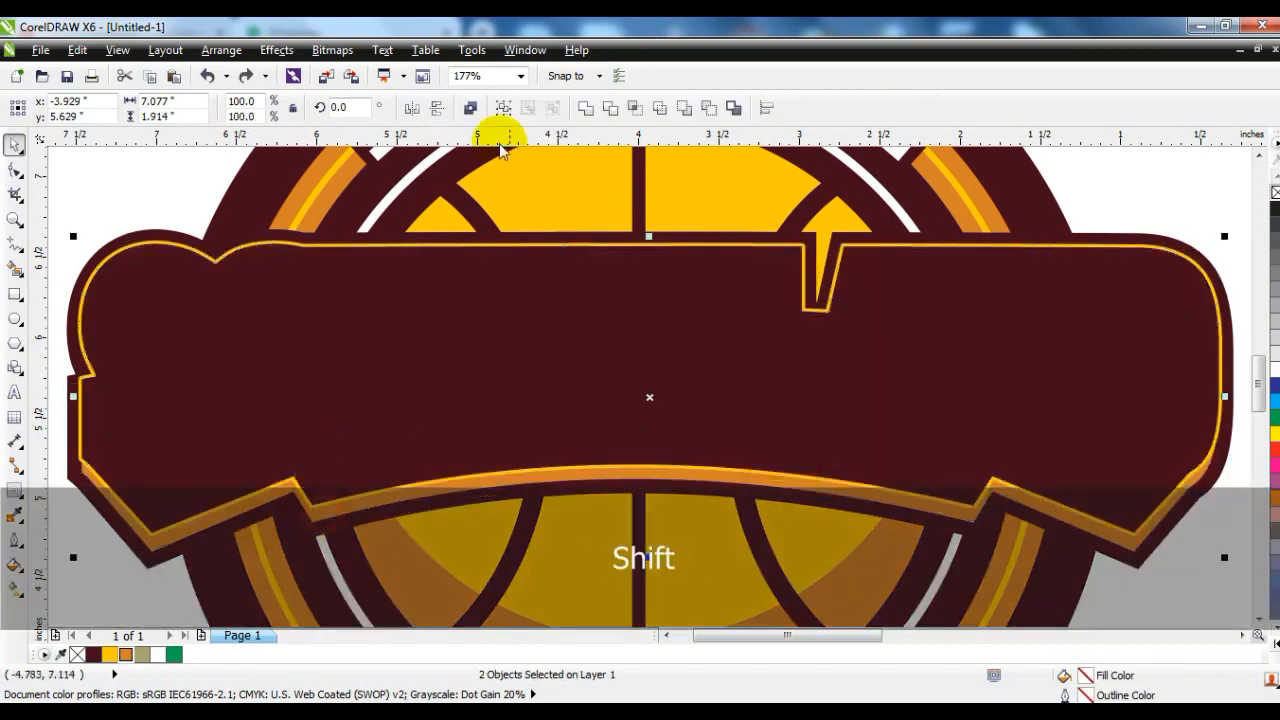
left_click(610, 109)
- Move the yellow-outlined maroon banner back one level, behind the white SOUTHLAND lettering
key("Escape")
left_click(516, 345)
key("ctrl+Page_Down")
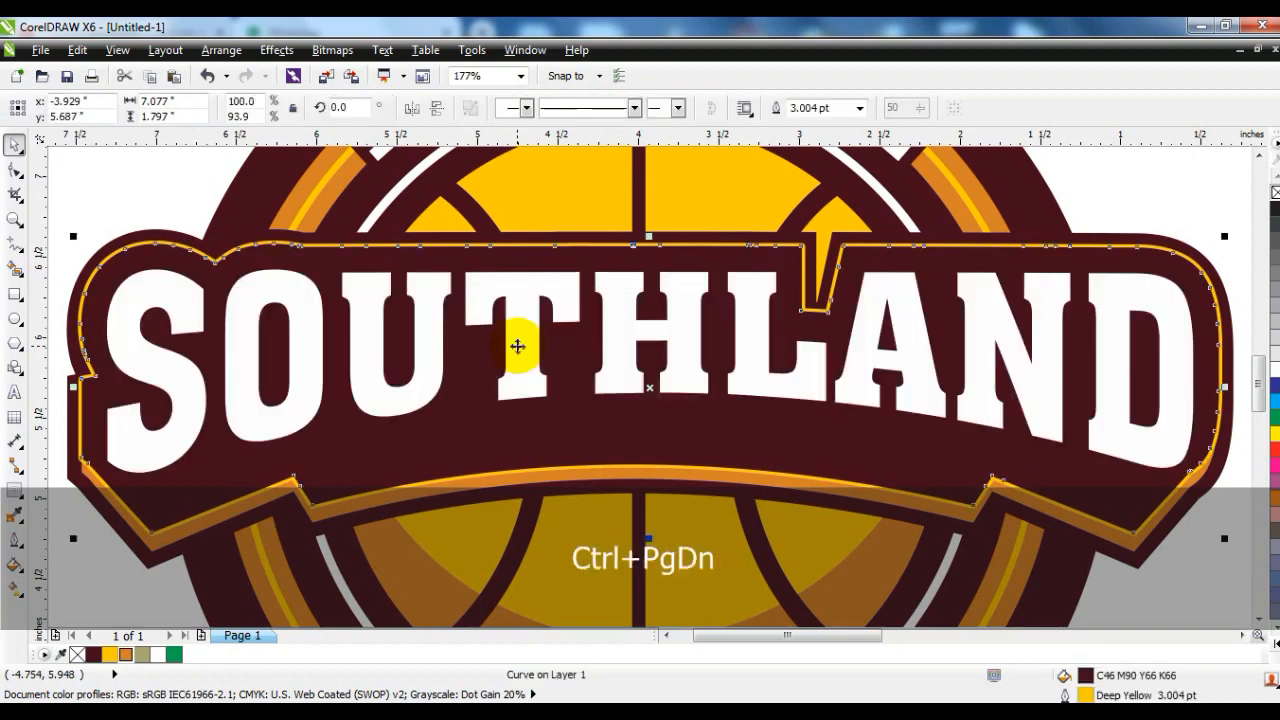
- Add the text CONFERENCE in the empty area beside the maroon emblem
key("F3")
key("Escape")
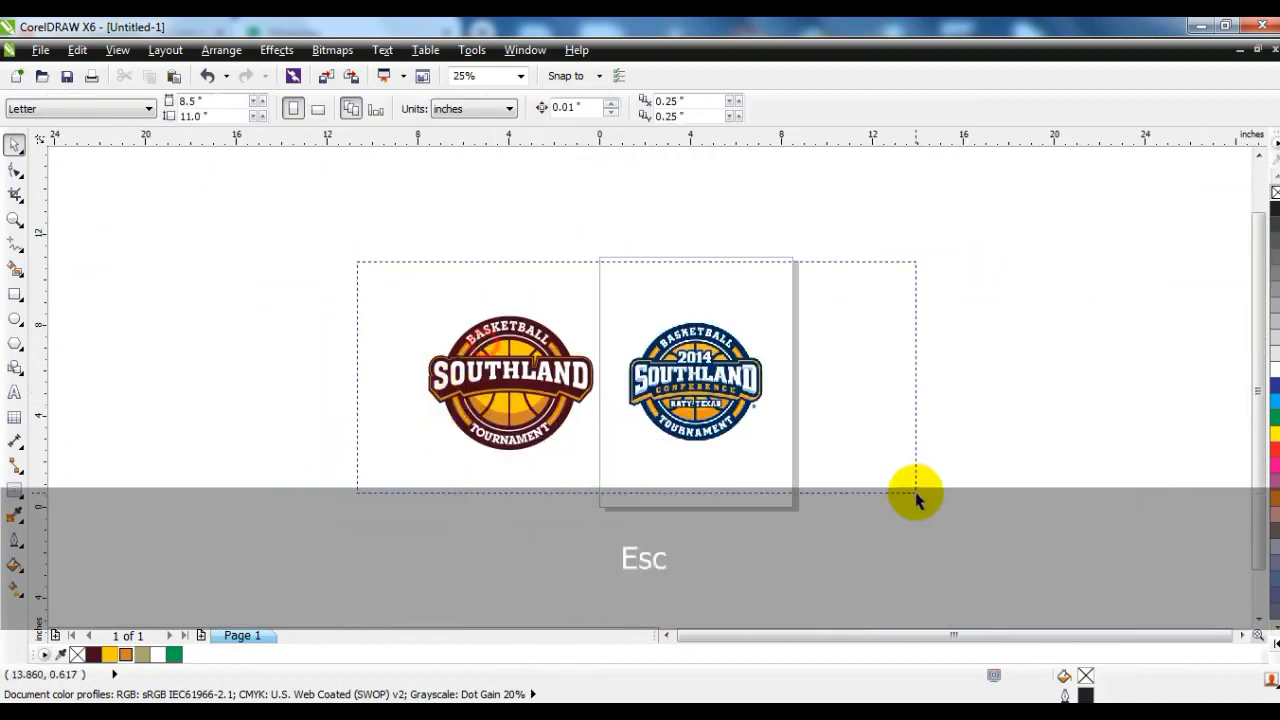
left_click_drag(916, 498, 916, 498)
key("shift+F2")
key("Escape")
left_click(15, 391)
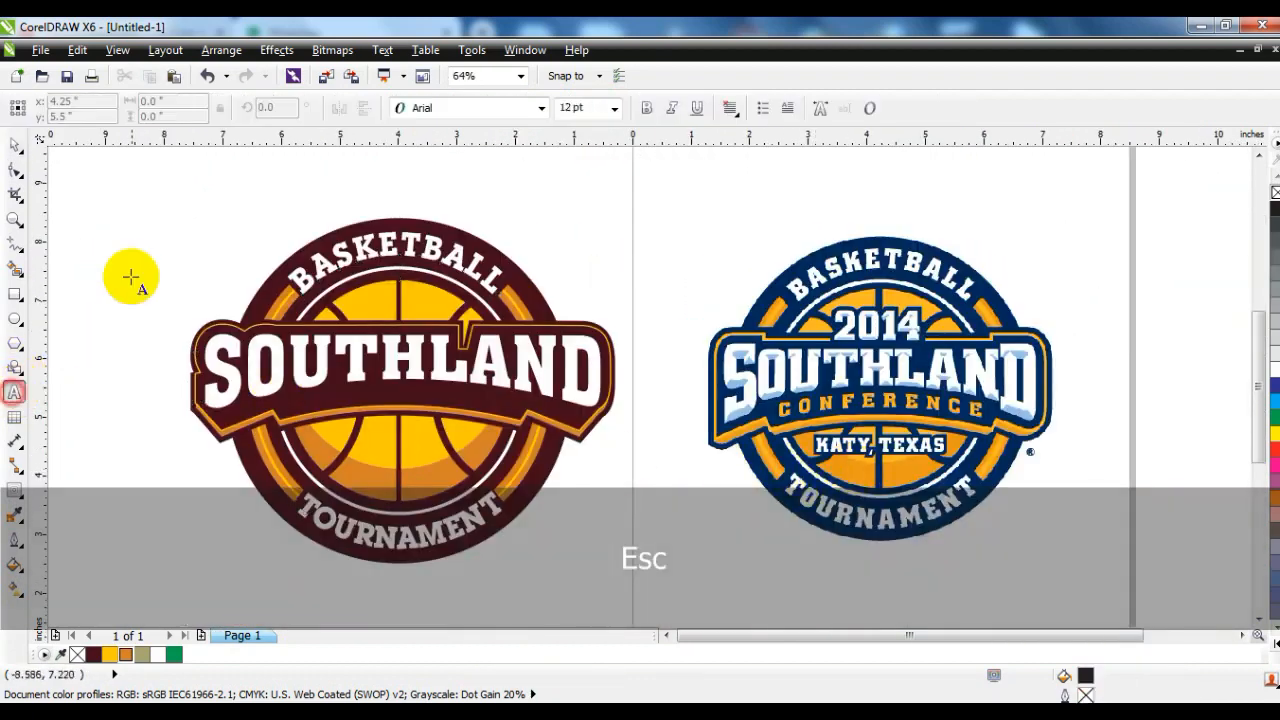
left_click(130, 272)
type("CONFERENCE")
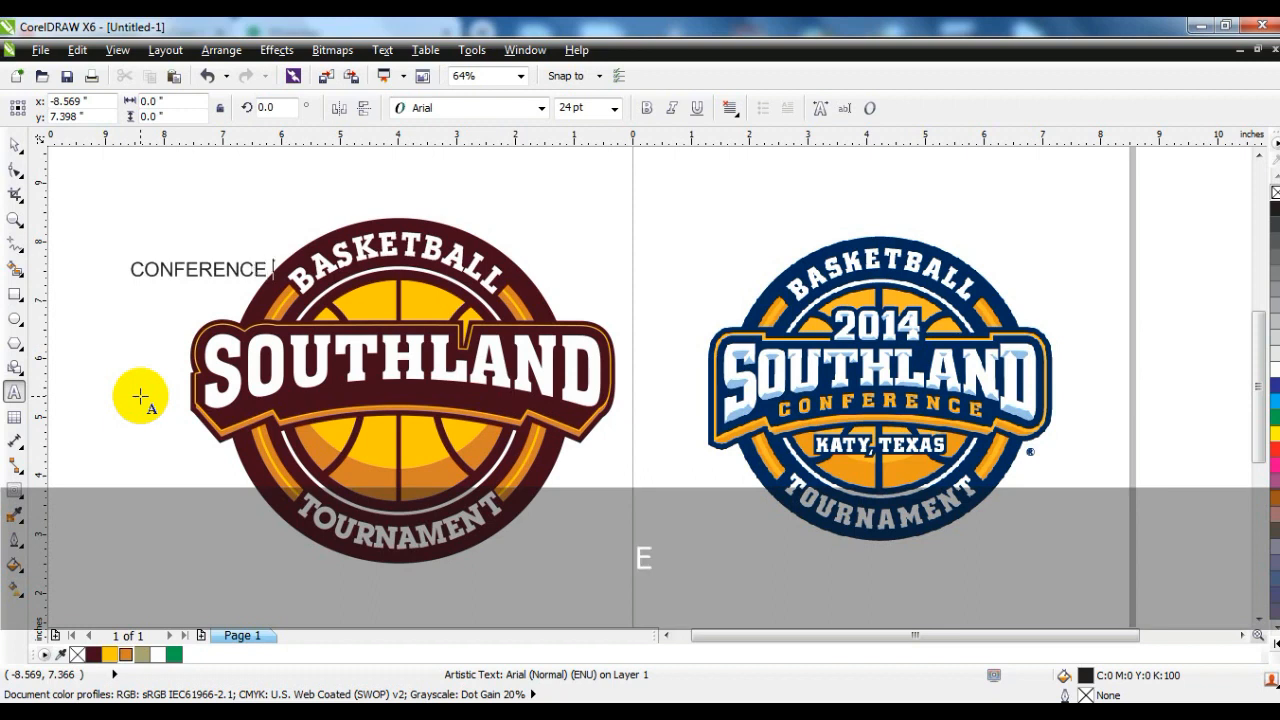
- Set the CONFERENCE text in Aachen BT and place it on the banner below the SOUTHLAND lettering
left_click(17, 146)
left_click(502, 114)
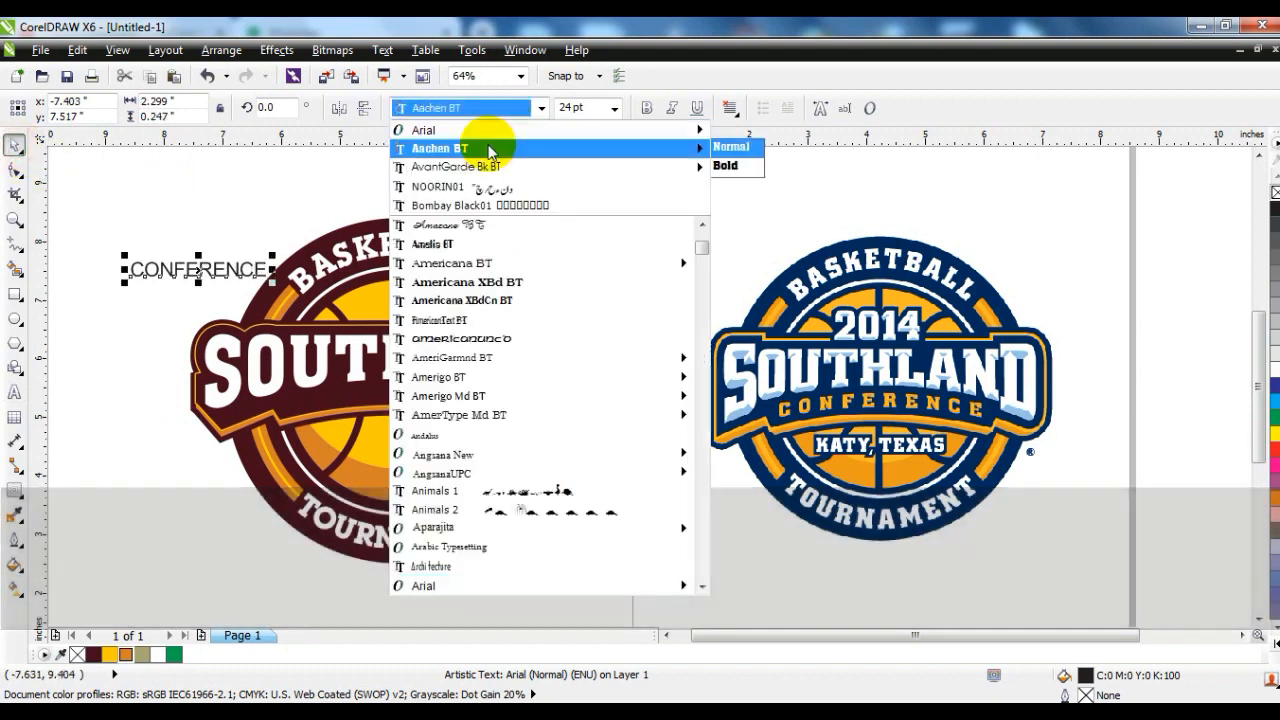
left_click(488, 148)
left_click_drag(213, 270, 378, 399)
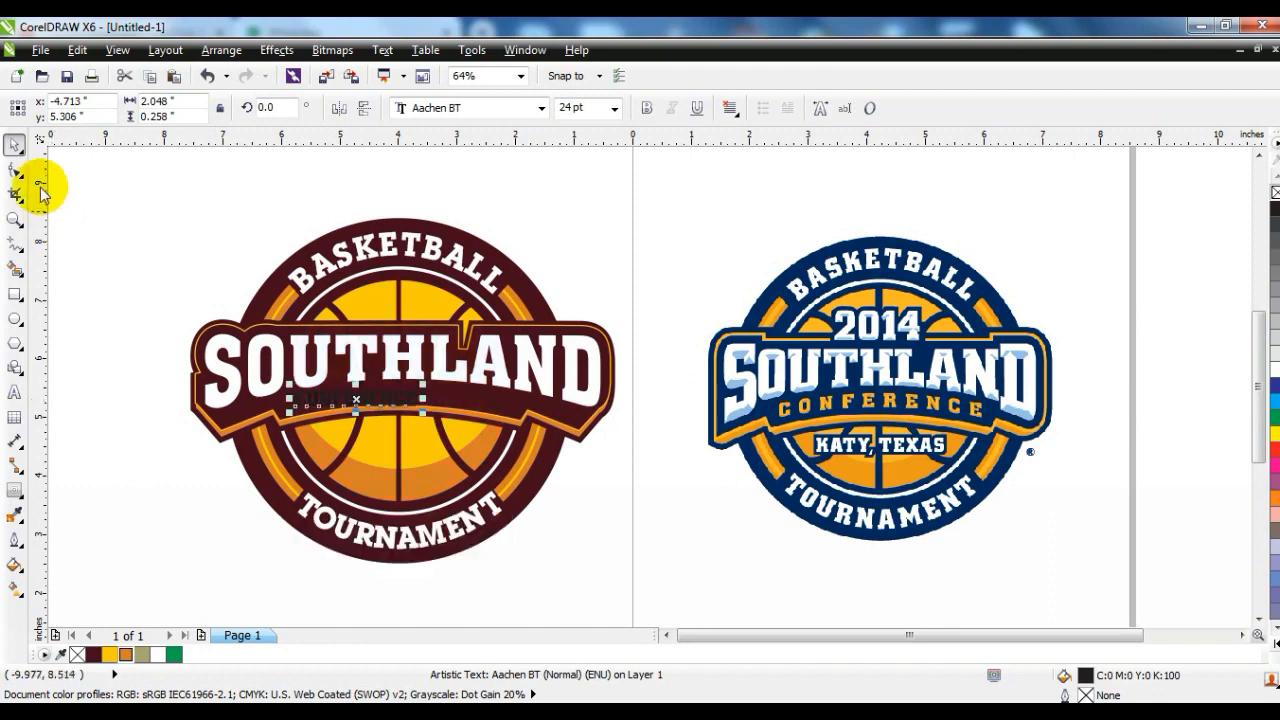
- Widen the letter spacing of CONFERENCE to span the space under SOUTHLAND and fill the text white
left_click(15, 170)
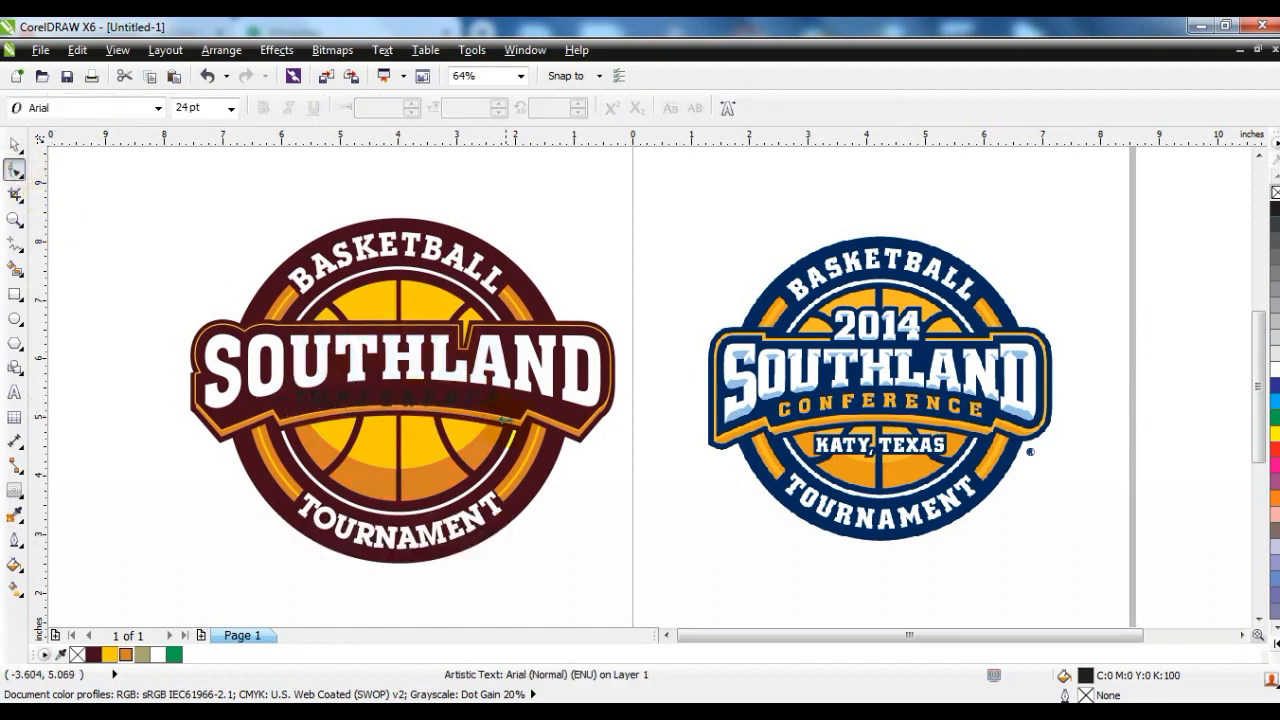
left_click(14, 145)
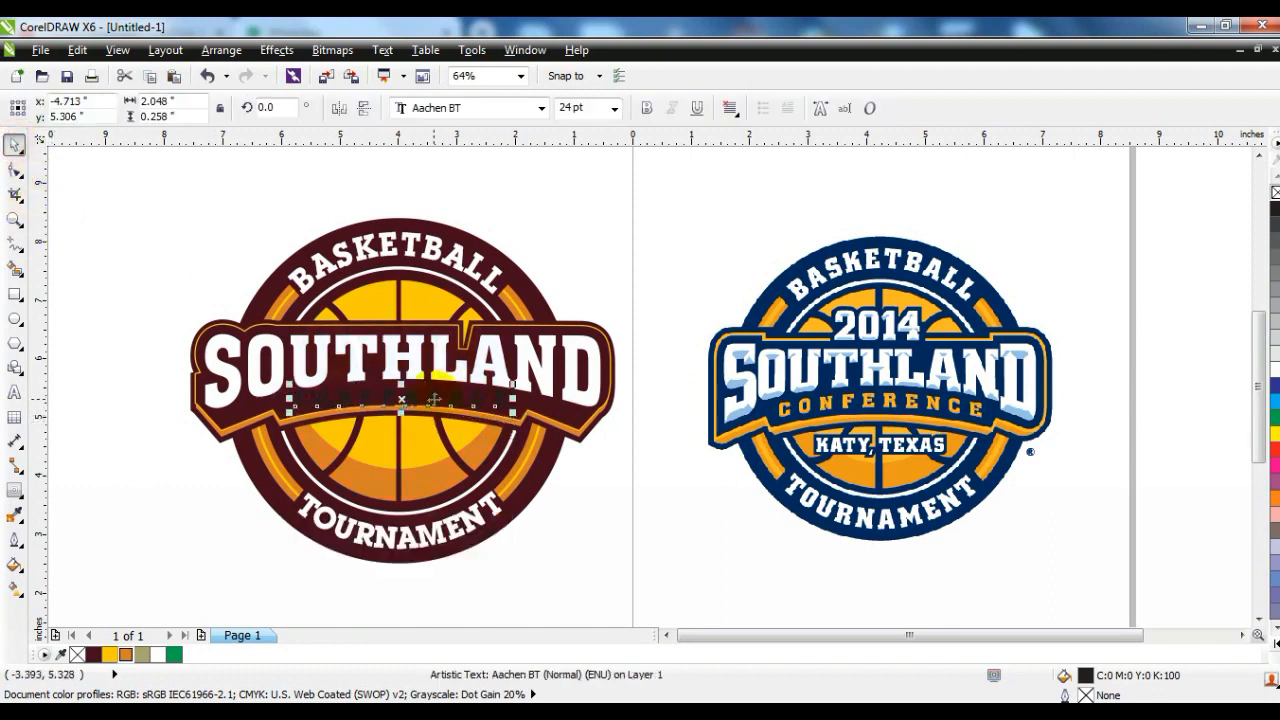
left_click(14, 219)
left_click_drag(194, 323, 690, 488)
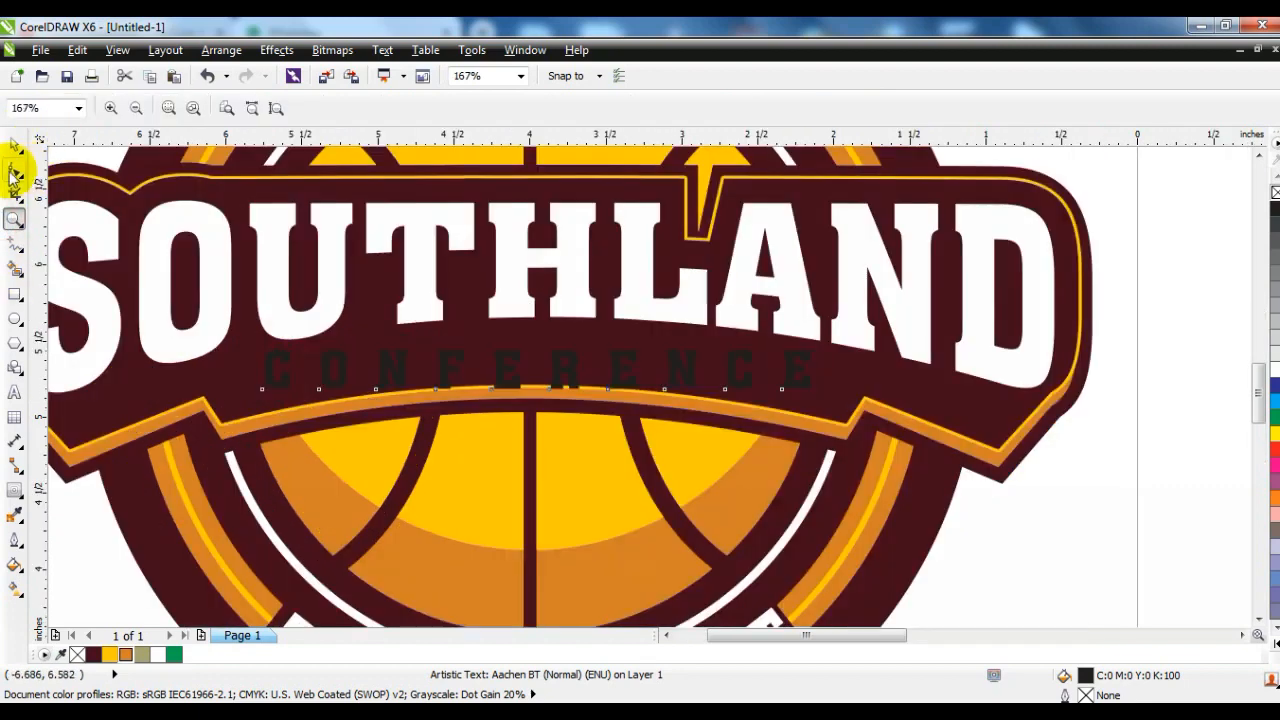
left_click(1268, 384)
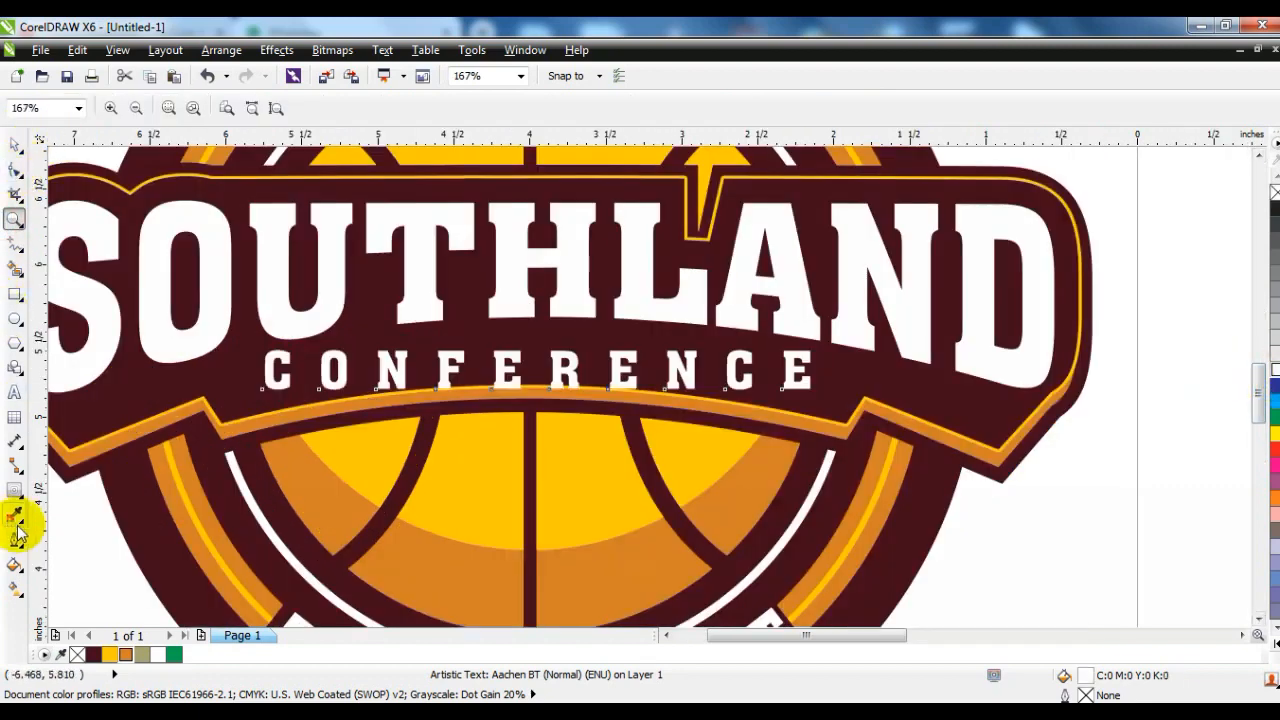
- Apply an envelope to CONFERENCE with extra side nodes removed, and arch its upper and lower edges to follow the banner's curve
left_click(17, 491)
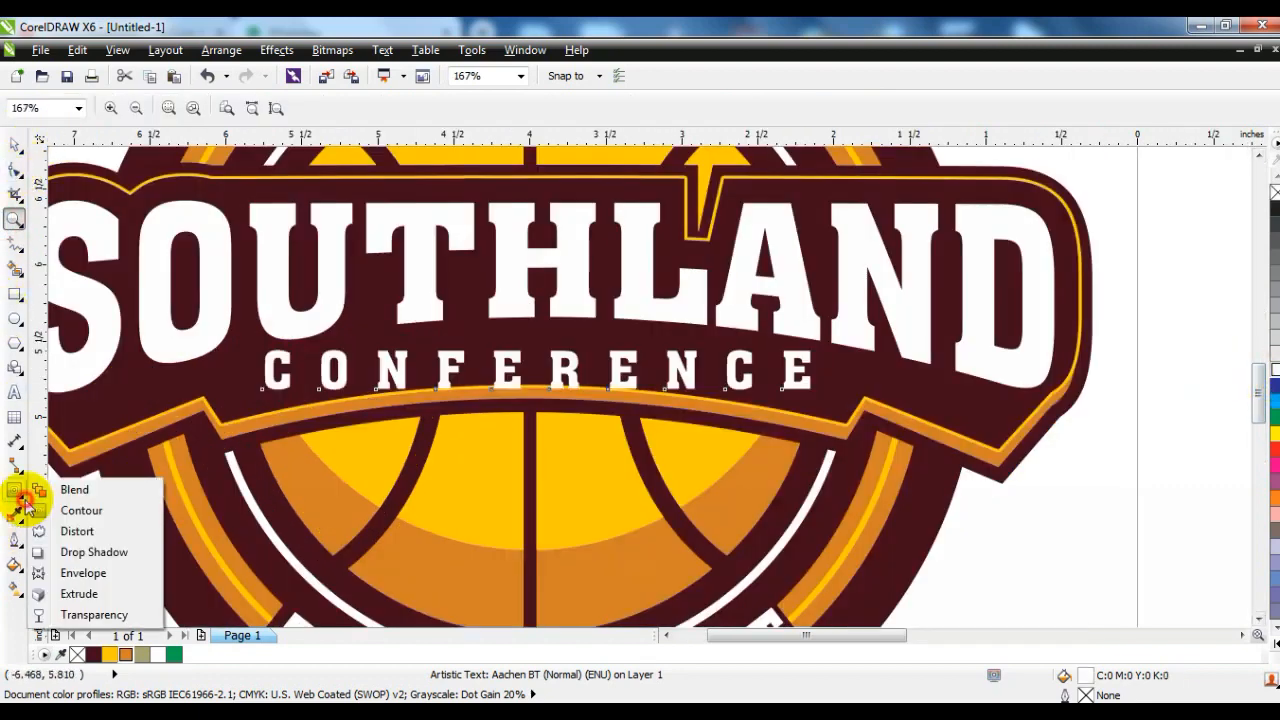
left_click(76, 572)
key("Delete")
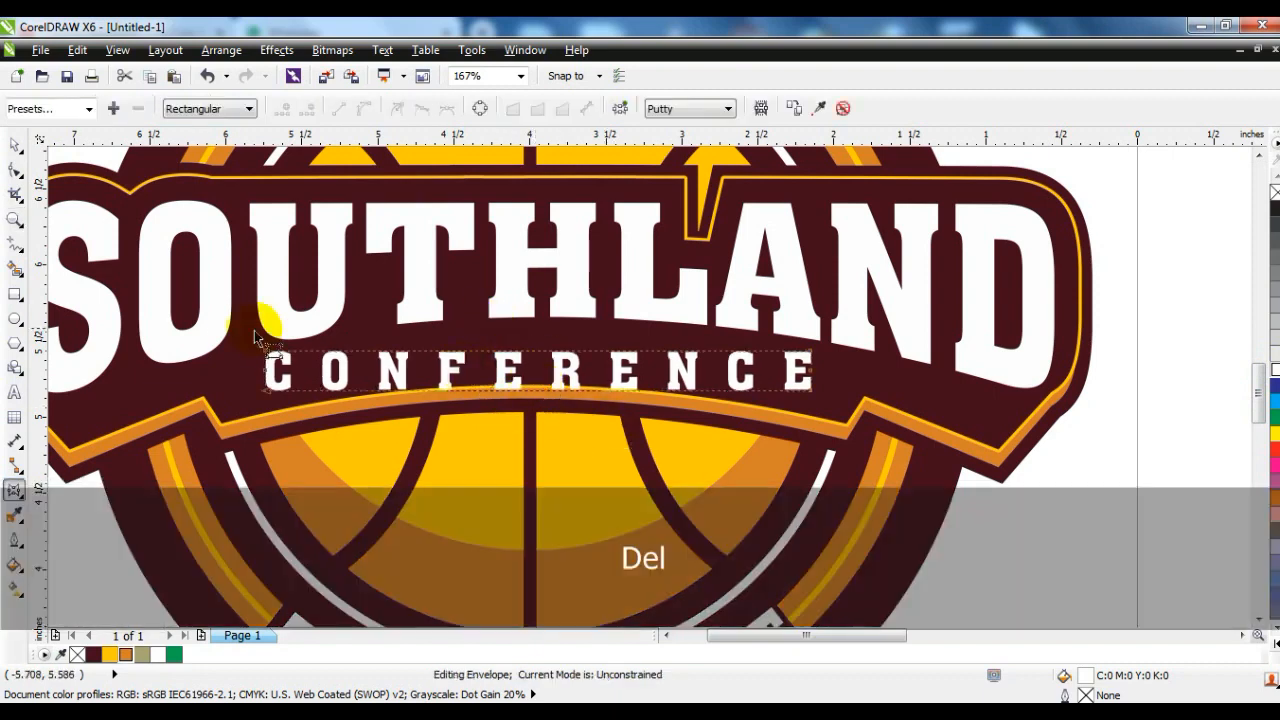
left_click(331, 109)
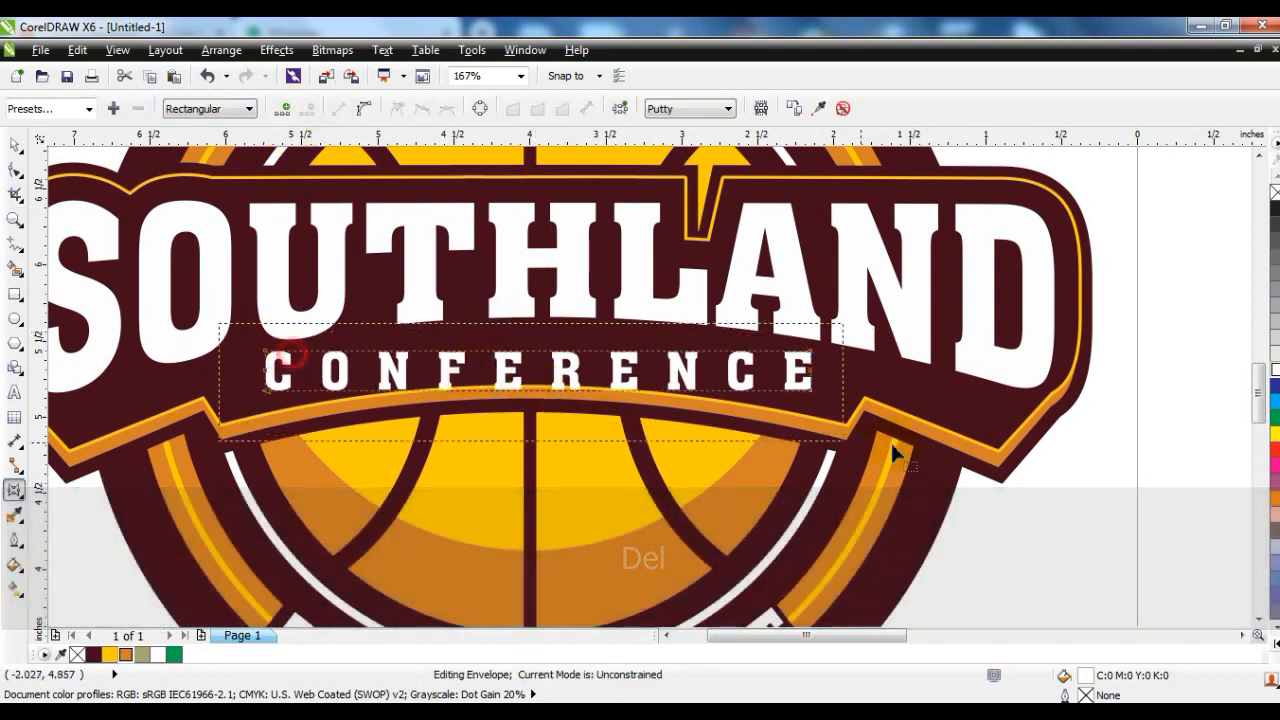
left_click_drag(531, 352, 532, 338)
left_click_drag(535, 397, 537, 377)
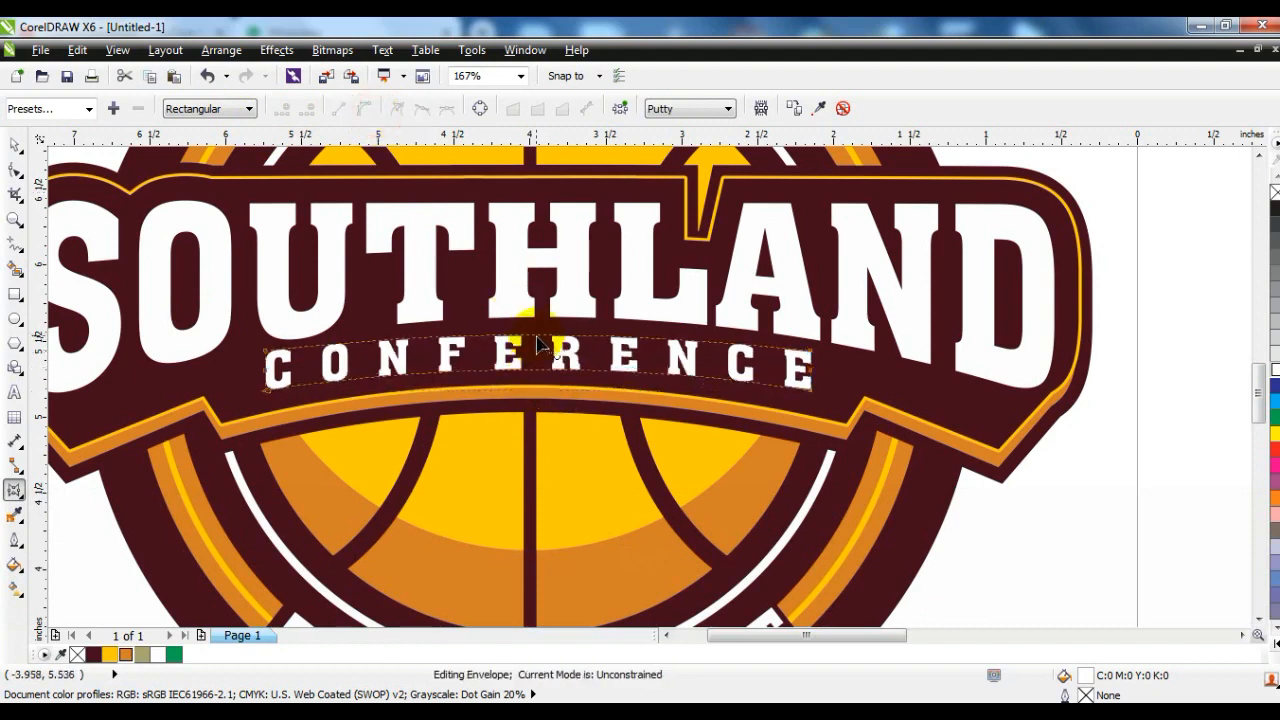
- Fill the arched CONFERENCE text with the emblem's deep yellow
left_click(15, 145)
key("F3")
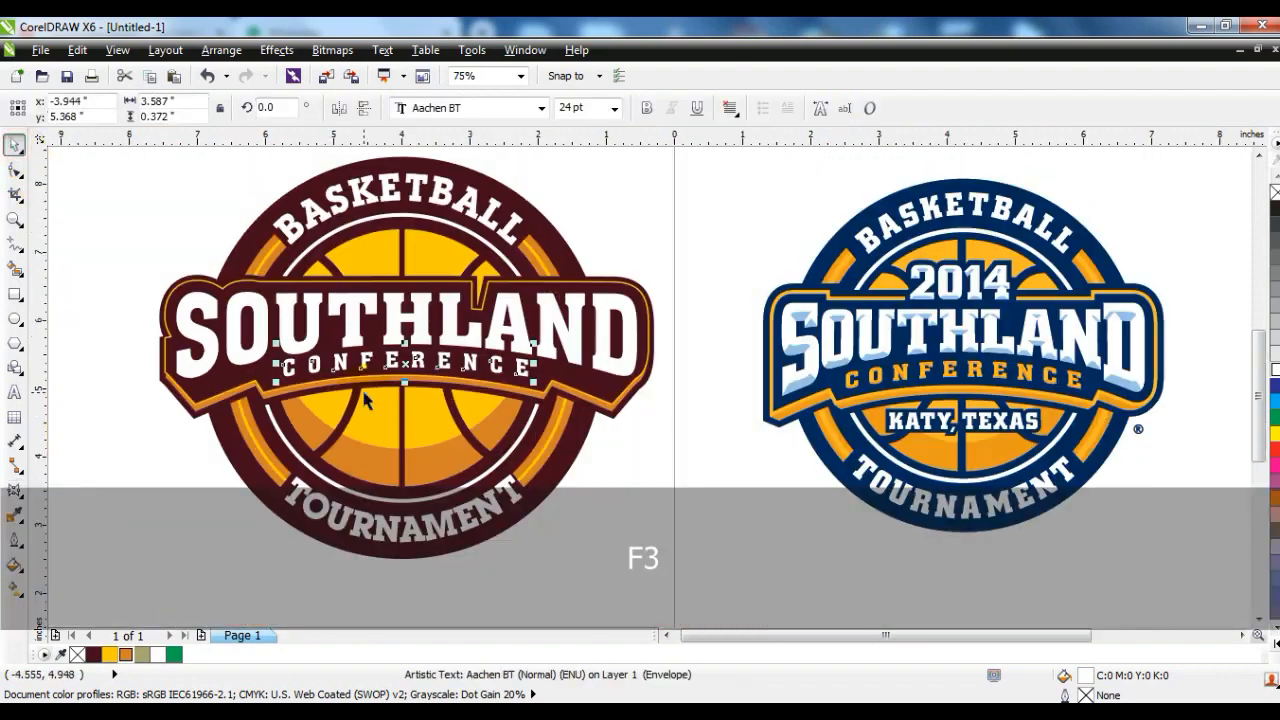
left_click(109, 654)
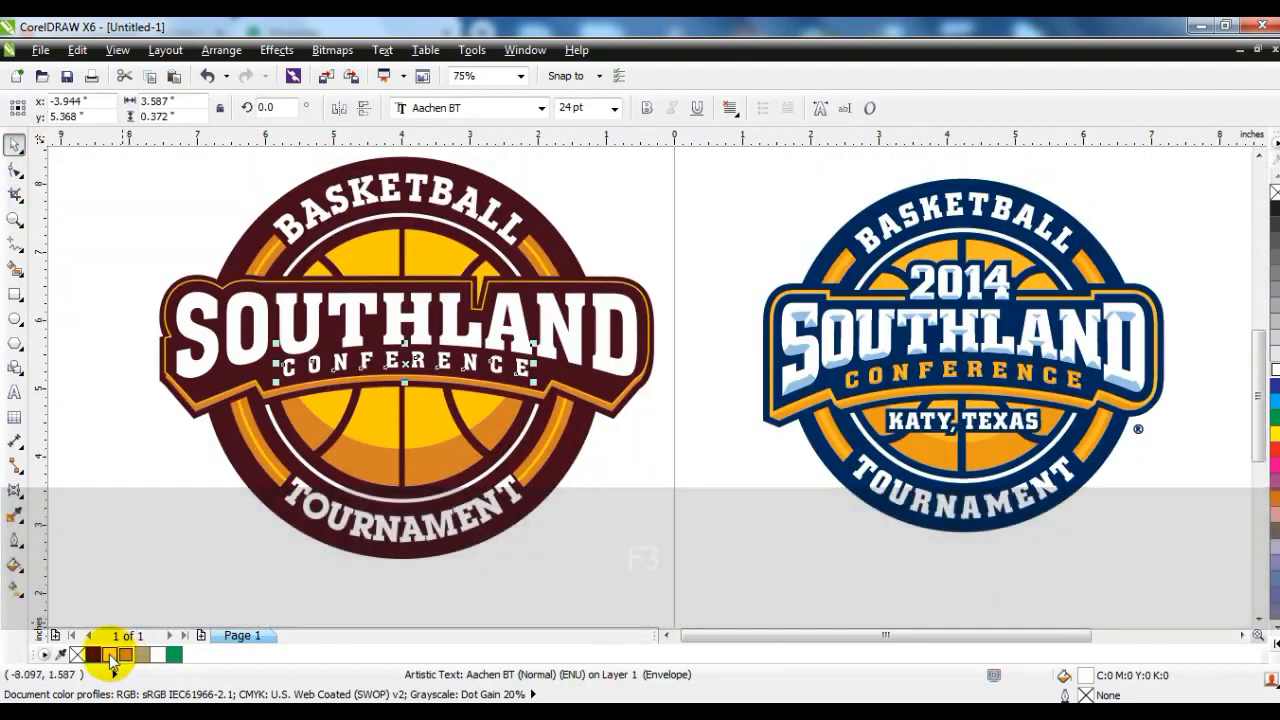
left_click(679, 500)
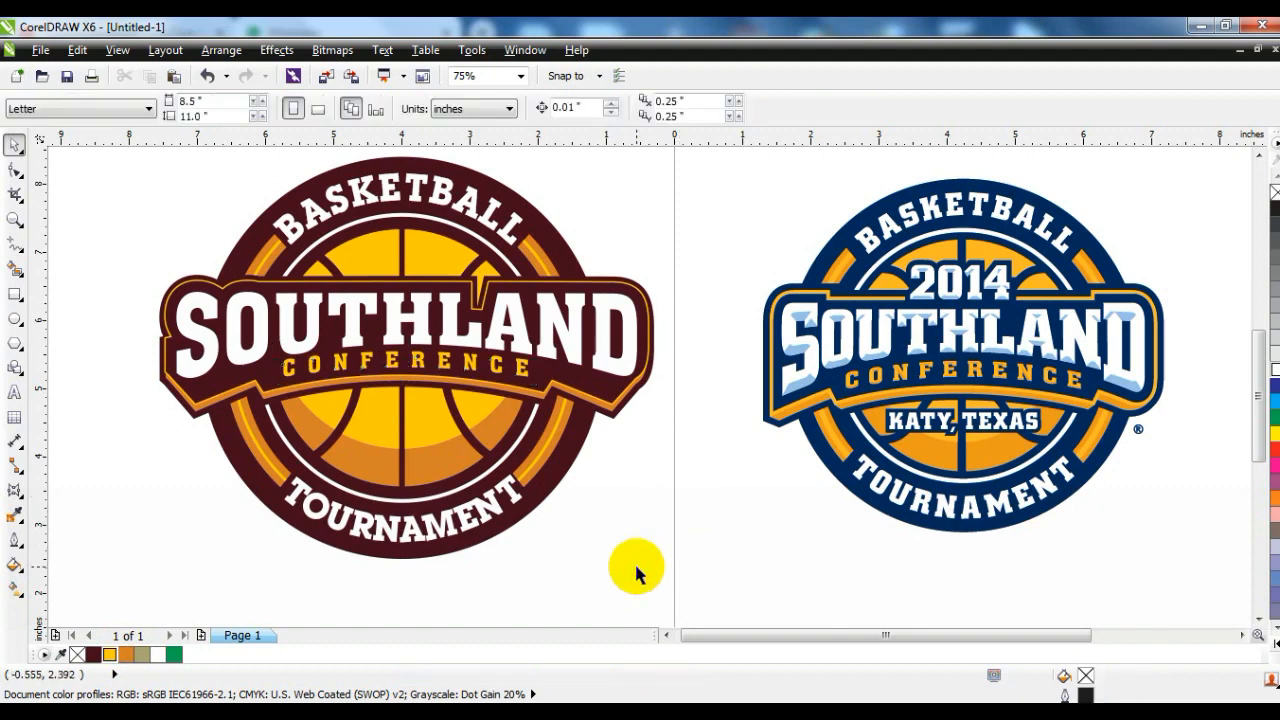
- Set the inner banner's deep yellow outline to 4 pt
left_click(641, 288)
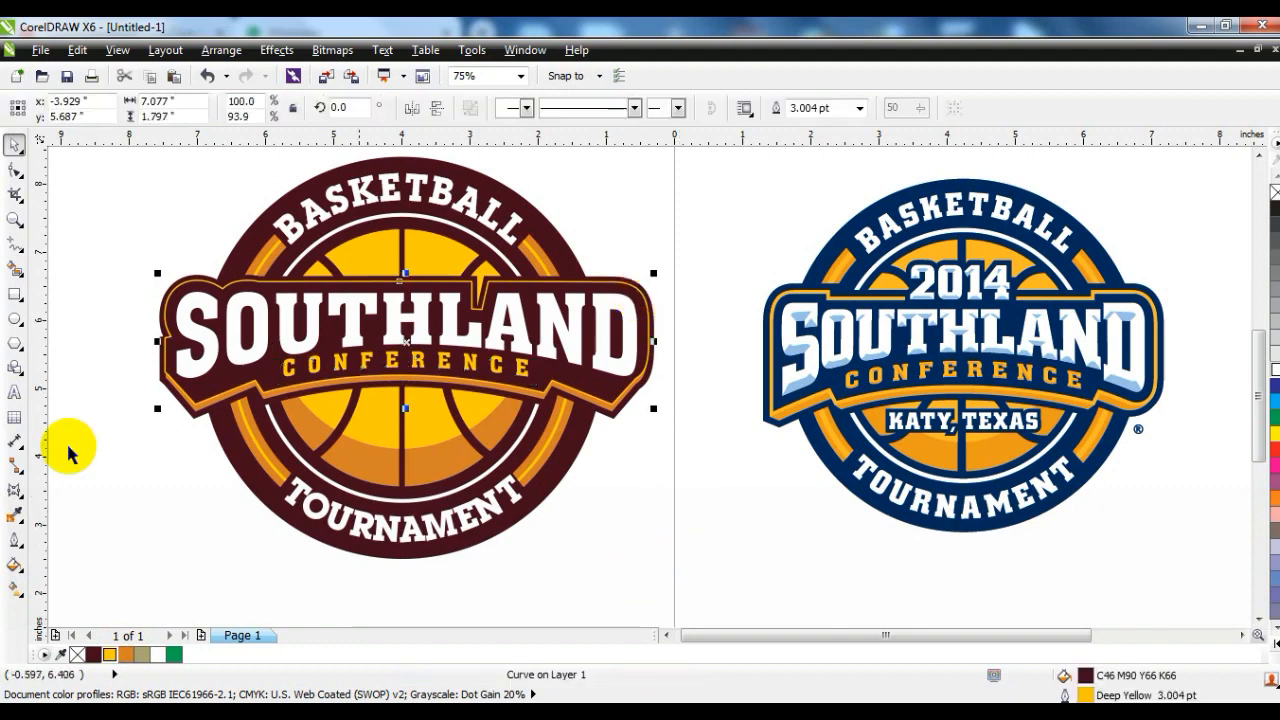
left_click(20, 541)
left_click(70, 470)
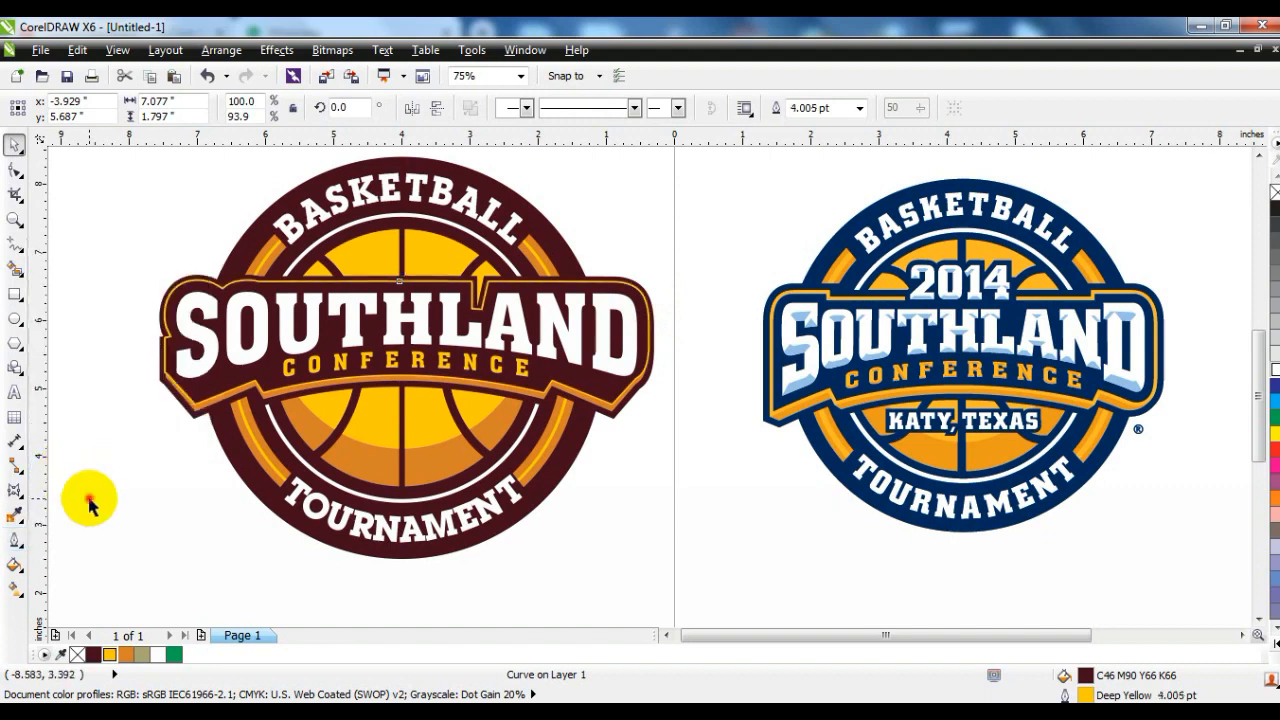
left_click(88, 505)
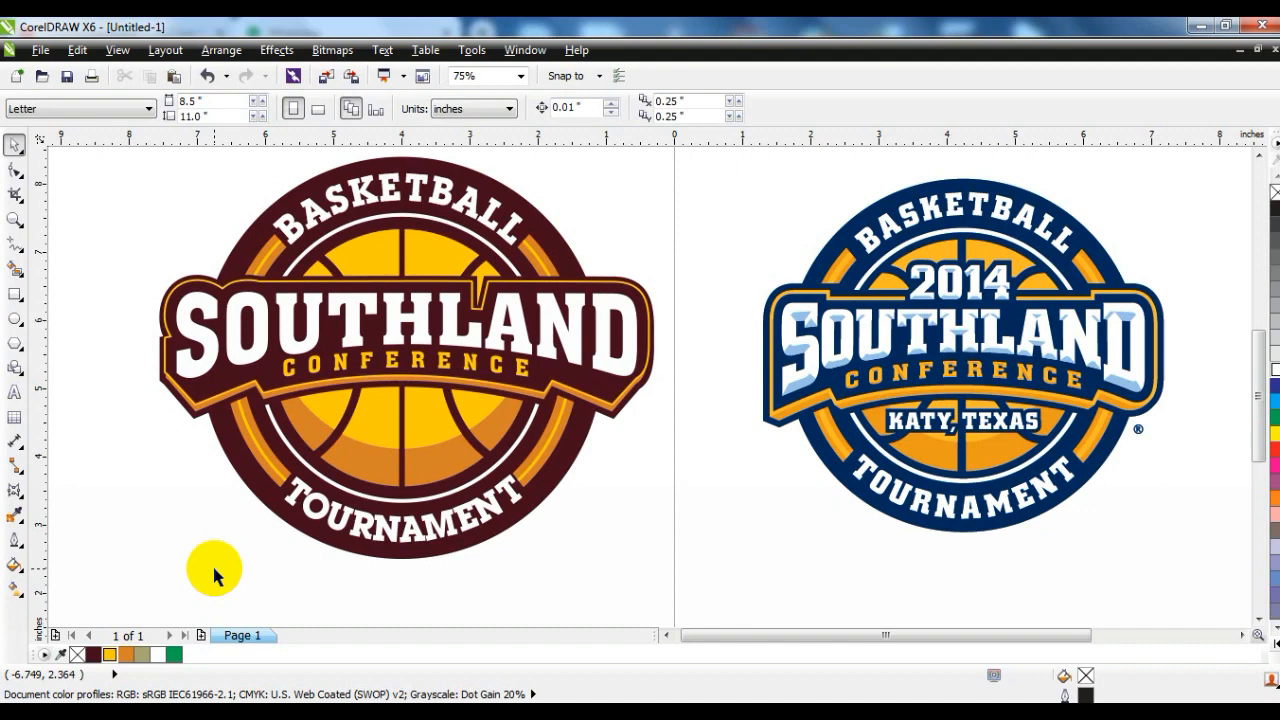
- Add the text 2021 in the empty area beside the maroon emblem
left_click(15, 392)
left_click(86, 410)
type("20")
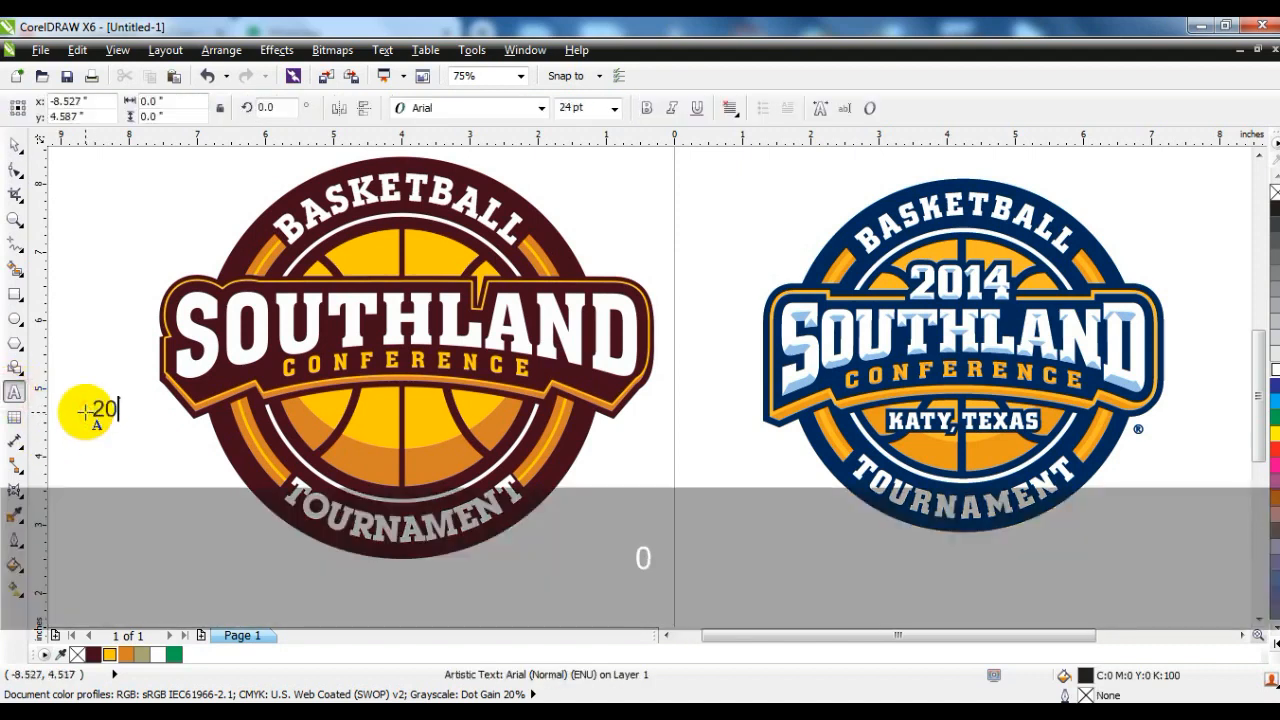
type("21")
- Set 2021 in Aachen BT, enlarge it to about 60 pt and place it on the ball above SOUTHLAND
left_click(15, 145)
left_click(480, 107)
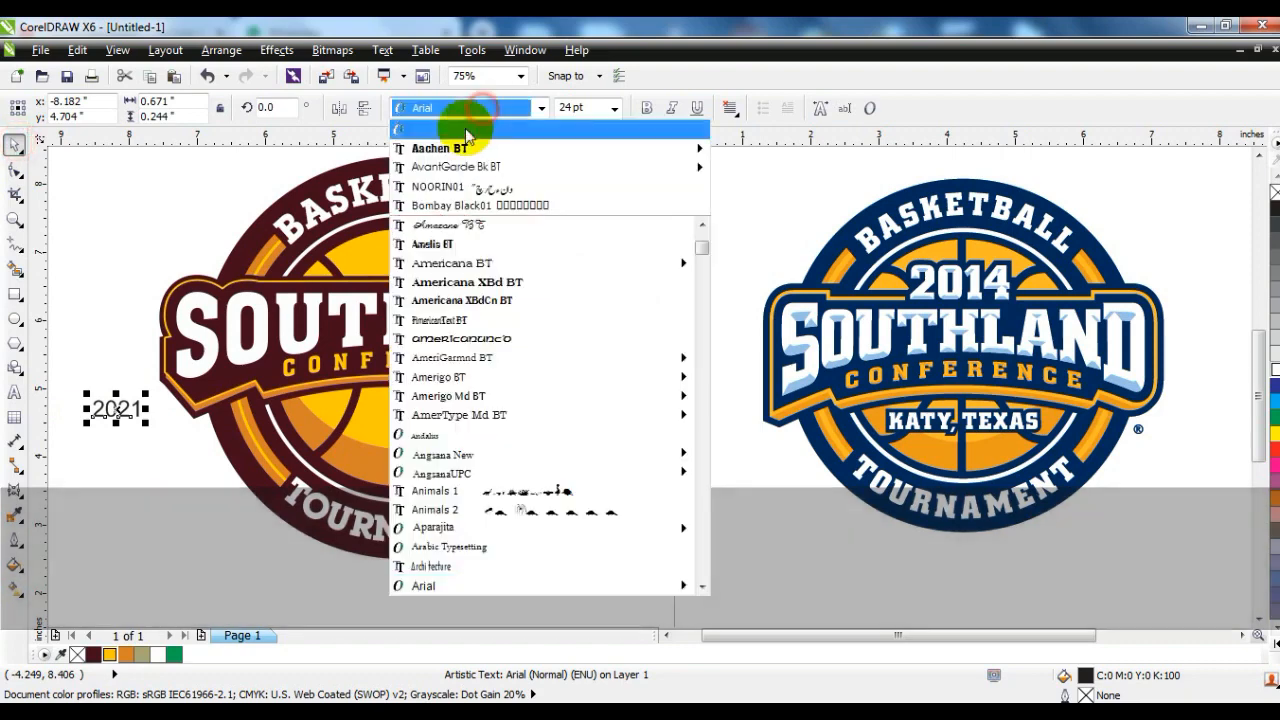
left_click(455, 138)
left_click_drag(151, 393, 407, 260)
- Give the 2021 text a deep yellow fill and an 8 pt maroon outline placed behind the fill
left_click(14, 540)
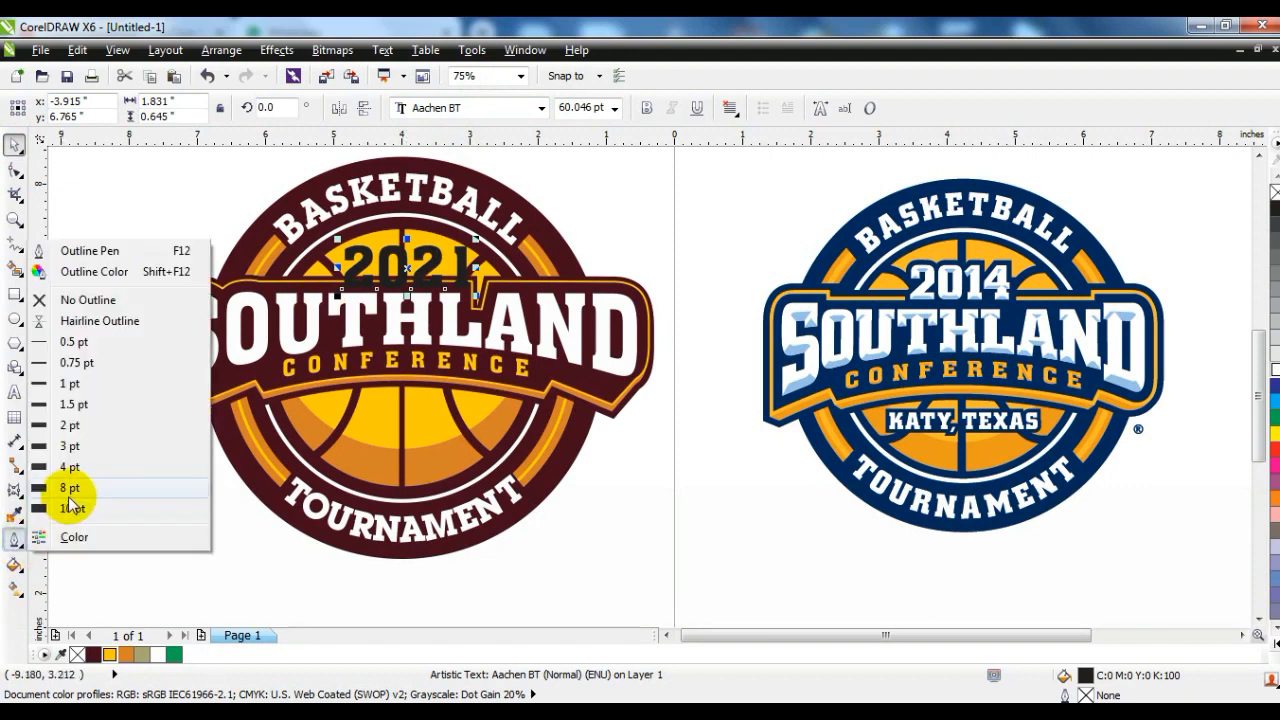
left_click(70, 488)
right_click(93, 655)
left_click(109, 655)
left_click(14, 540)
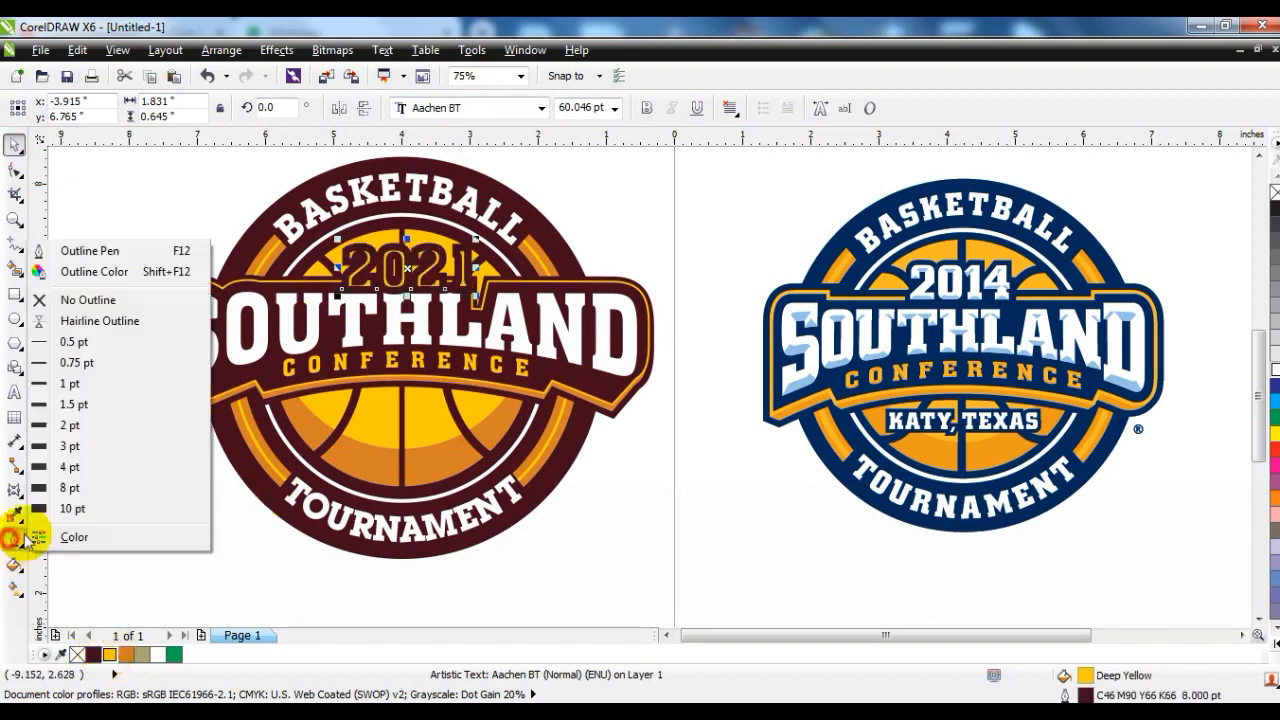
left_click(98, 252)
left_click(567, 466)
left_click(634, 522)
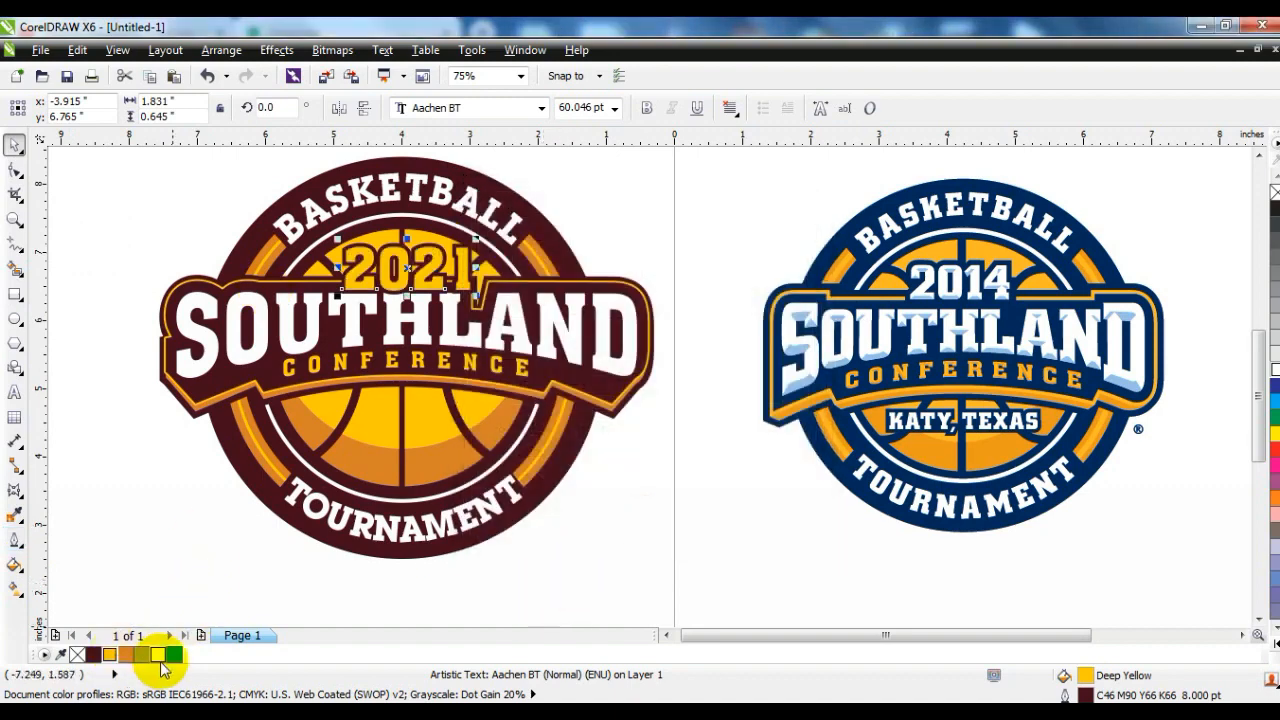
- Fill 2021 white, nudge it slightly upward and increase its maroon outline to 10 pt
left_click(158, 655)
left_click_drag(411, 288, 411, 282)
left_click(15, 540)
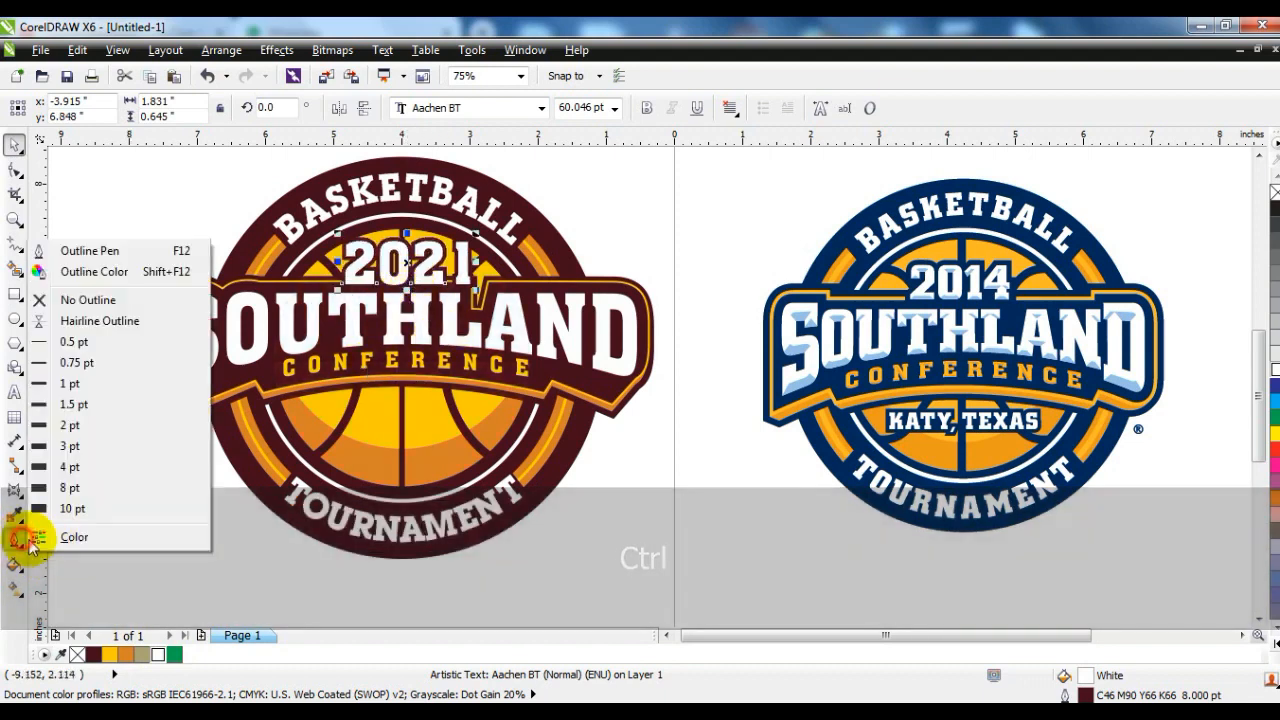
left_click(70, 510)
left_click(168, 516)
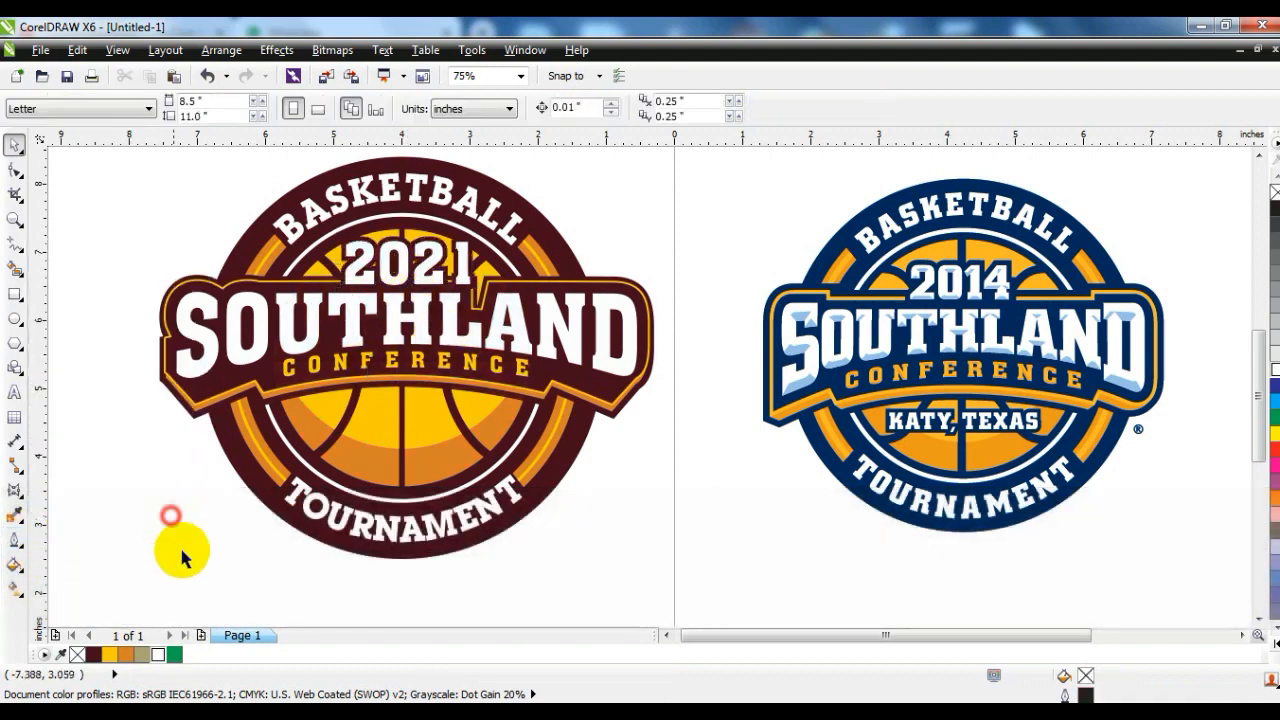
- Copy the 2021 text straight down onto the lower ball and replace the copy's wording with KATY, TEXAS
left_click_drag(405, 310, 405, 430)
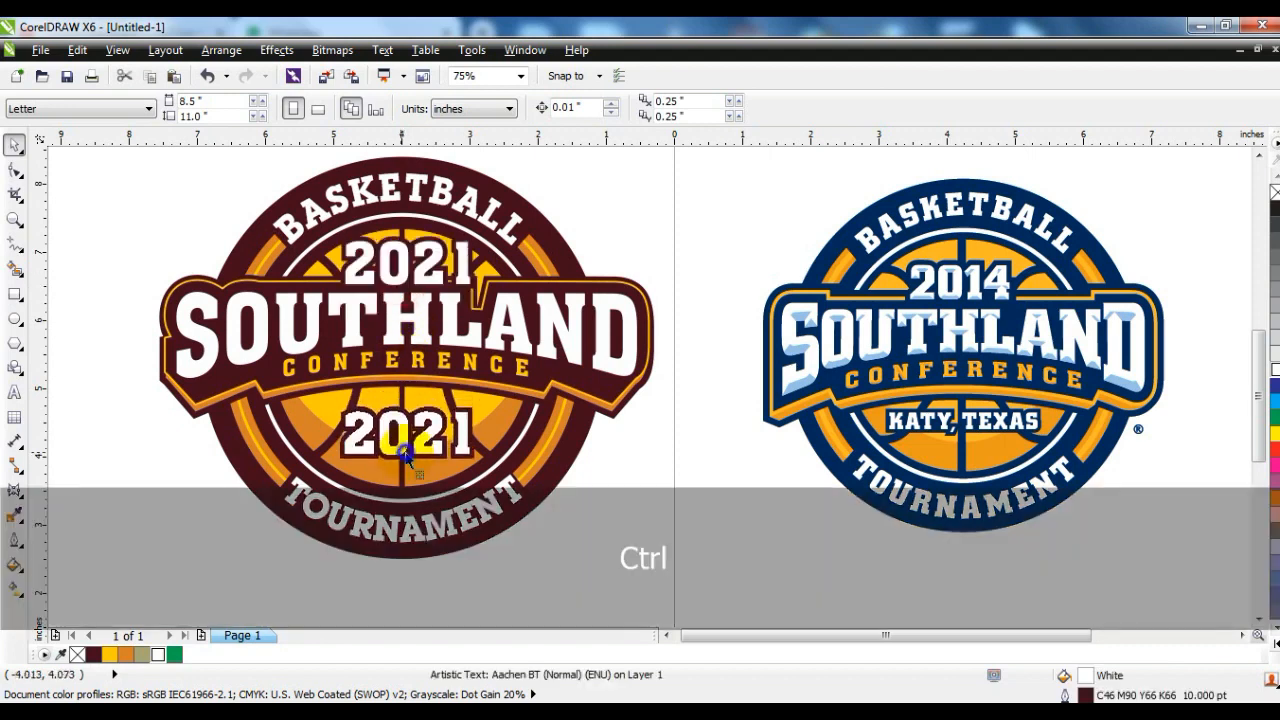
left_click(20, 398)
key("shift+Home")
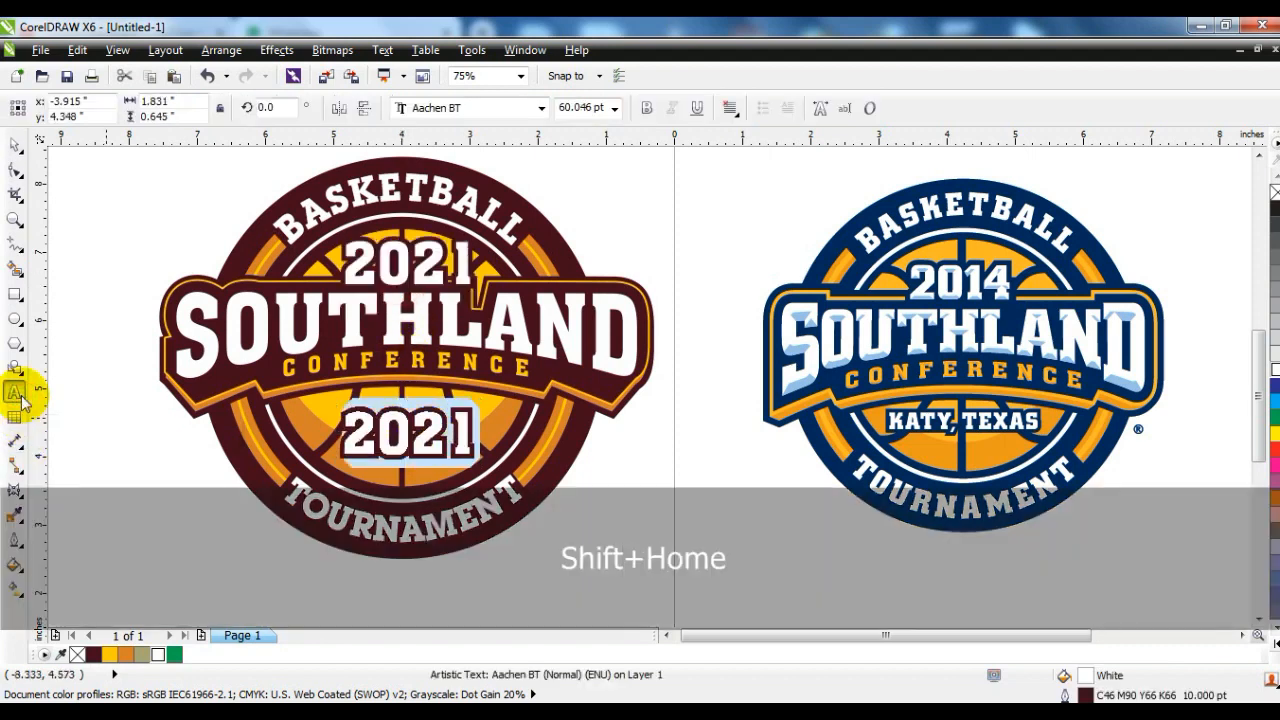
key("BackSpace")
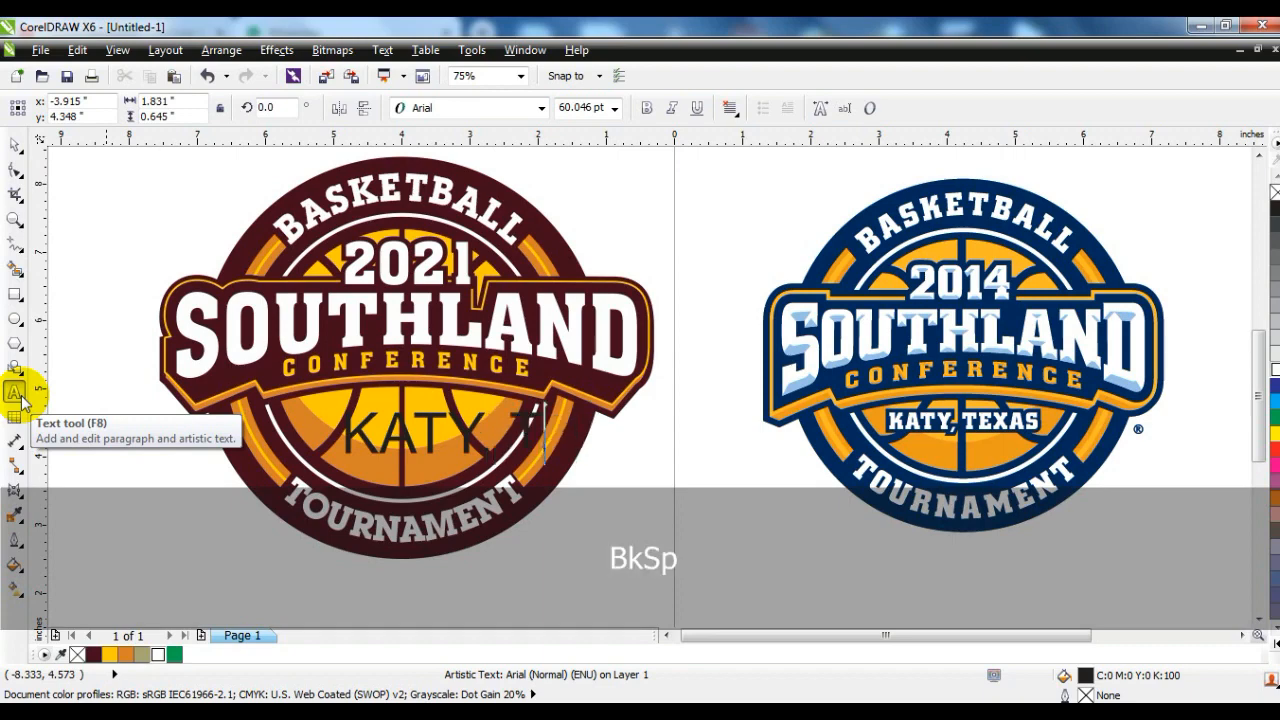
left_click(15, 145)
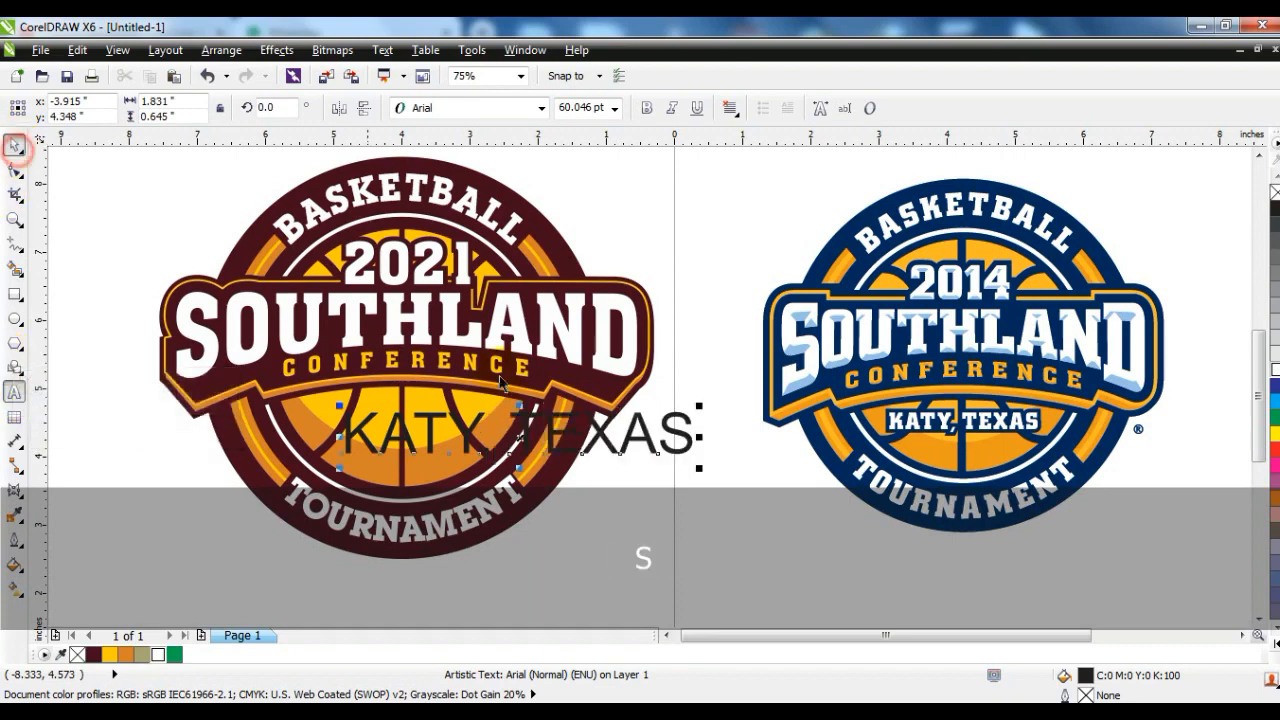
- Copy the white Aachen BT text style from the lettering above onto KATY, TEXAS and scale it down to about 26 pt
key("ctrl+shift+a")
left_click(512, 370)
left_click(664, 400)
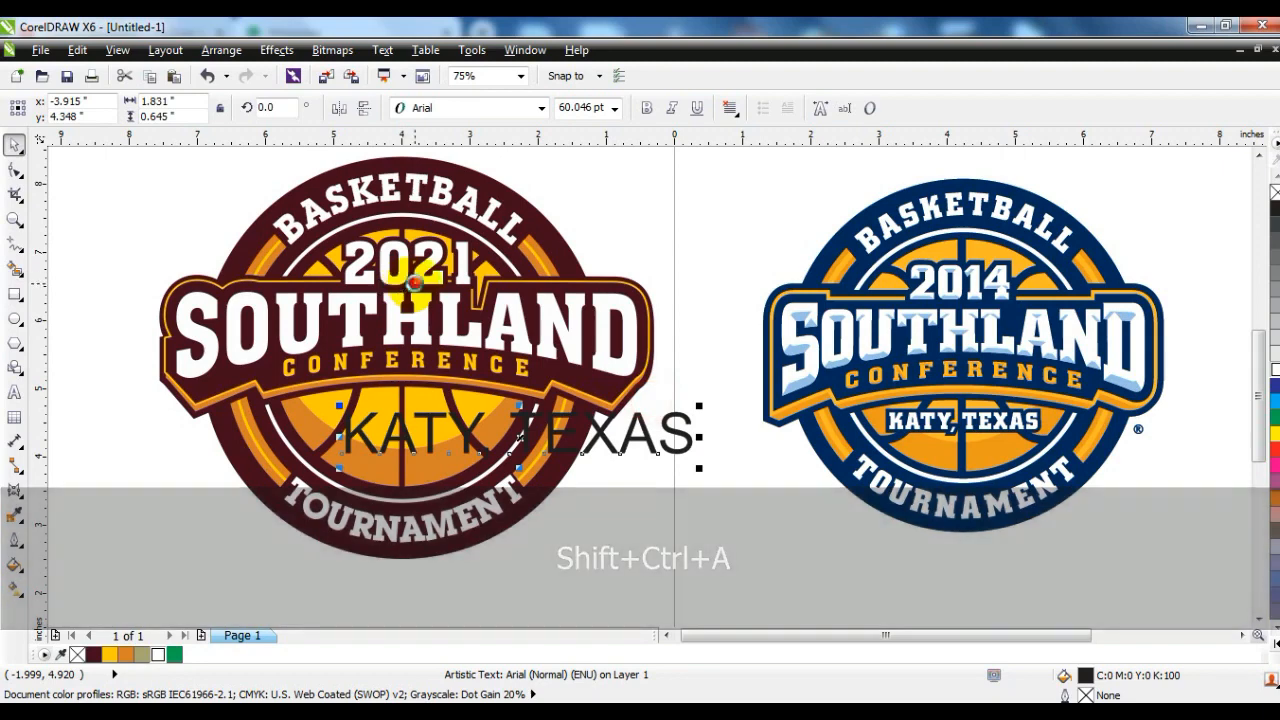
left_click(660, 462)
left_click_drag(678, 466, 493, 436)
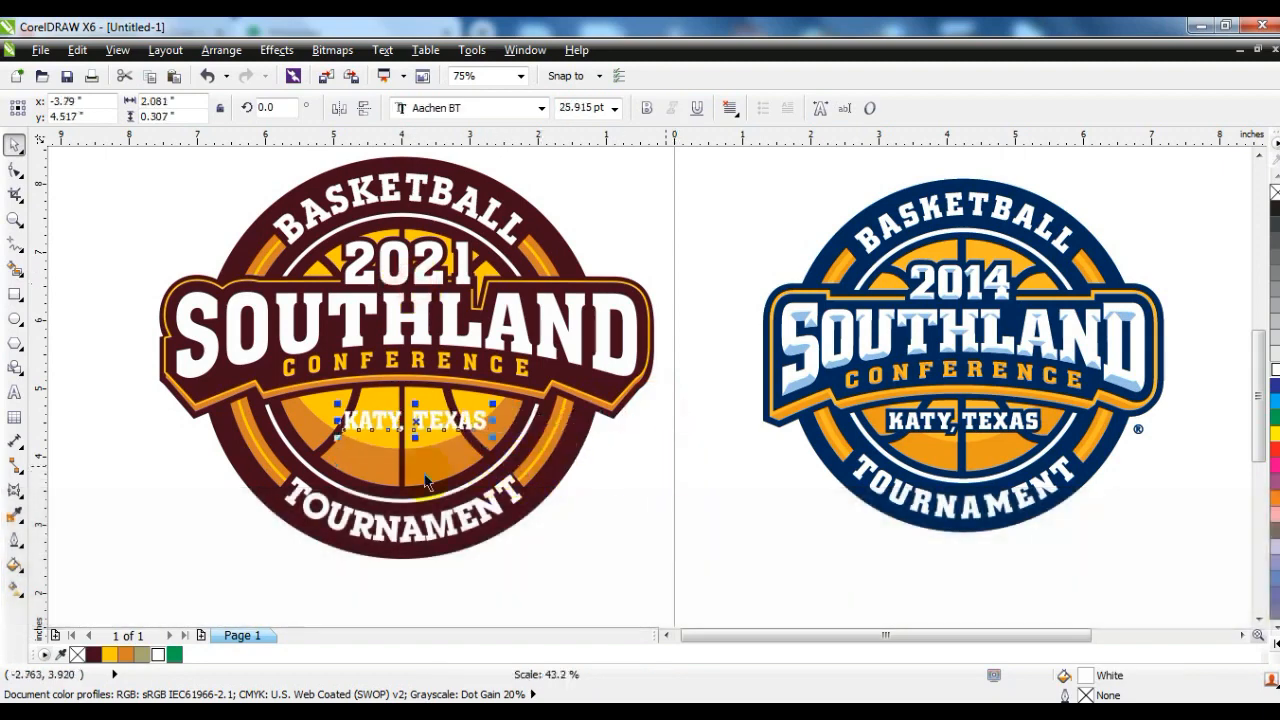
- Give KATY, TEXAS an 8 pt maroon outline with rounded corners and line caps, placed behind the fill
left_click(14, 541)
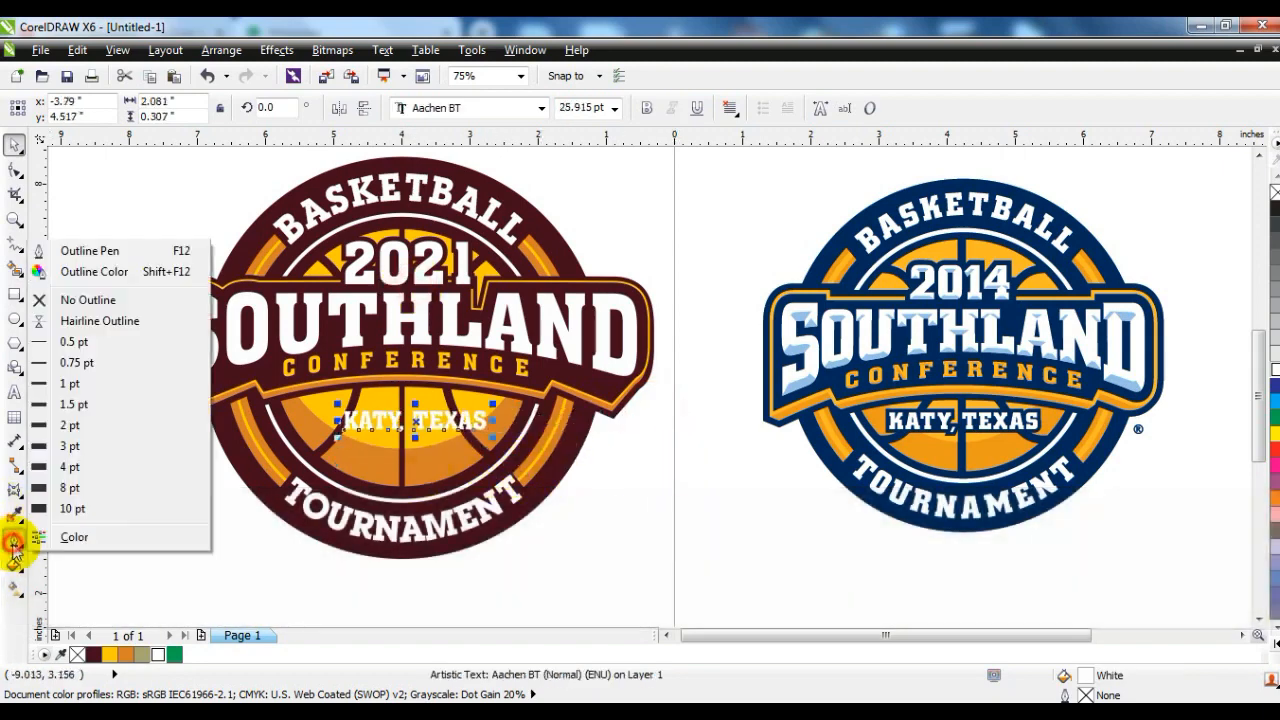
left_click(88, 251)
left_click(538, 263)
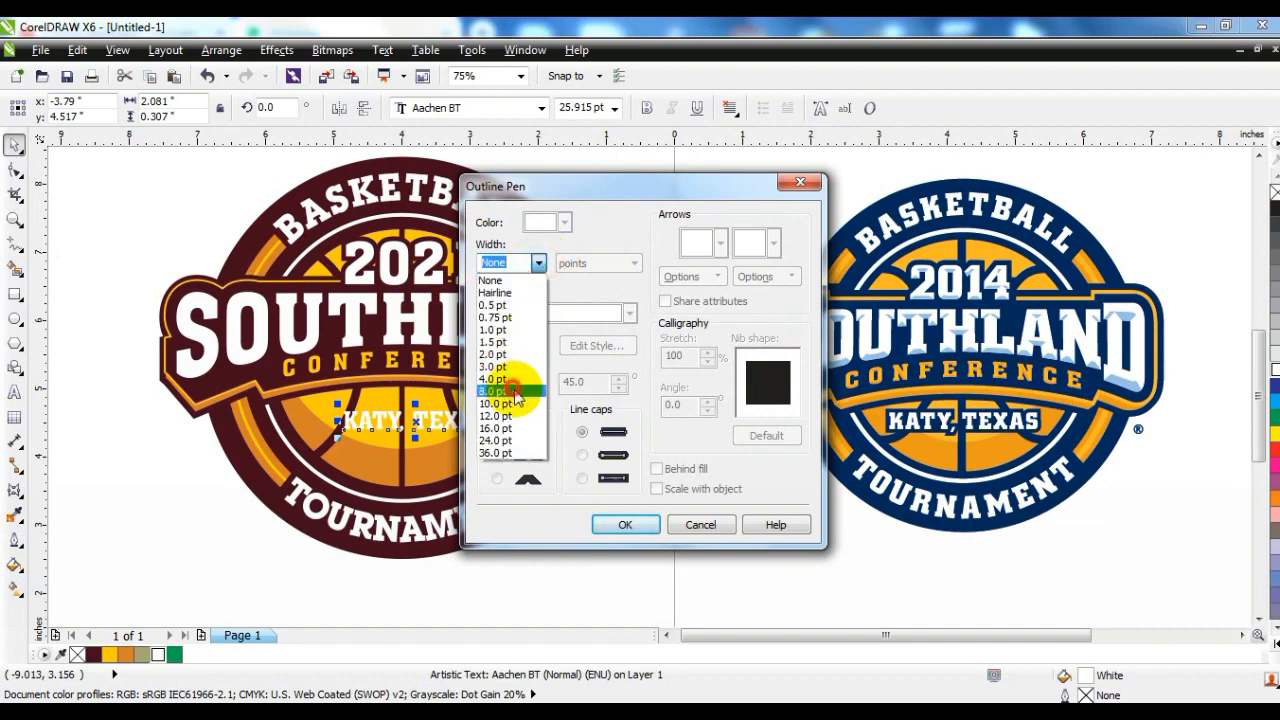
left_click(507, 375)
left_click(497, 455)
left_click(582, 455)
left_click(656, 468)
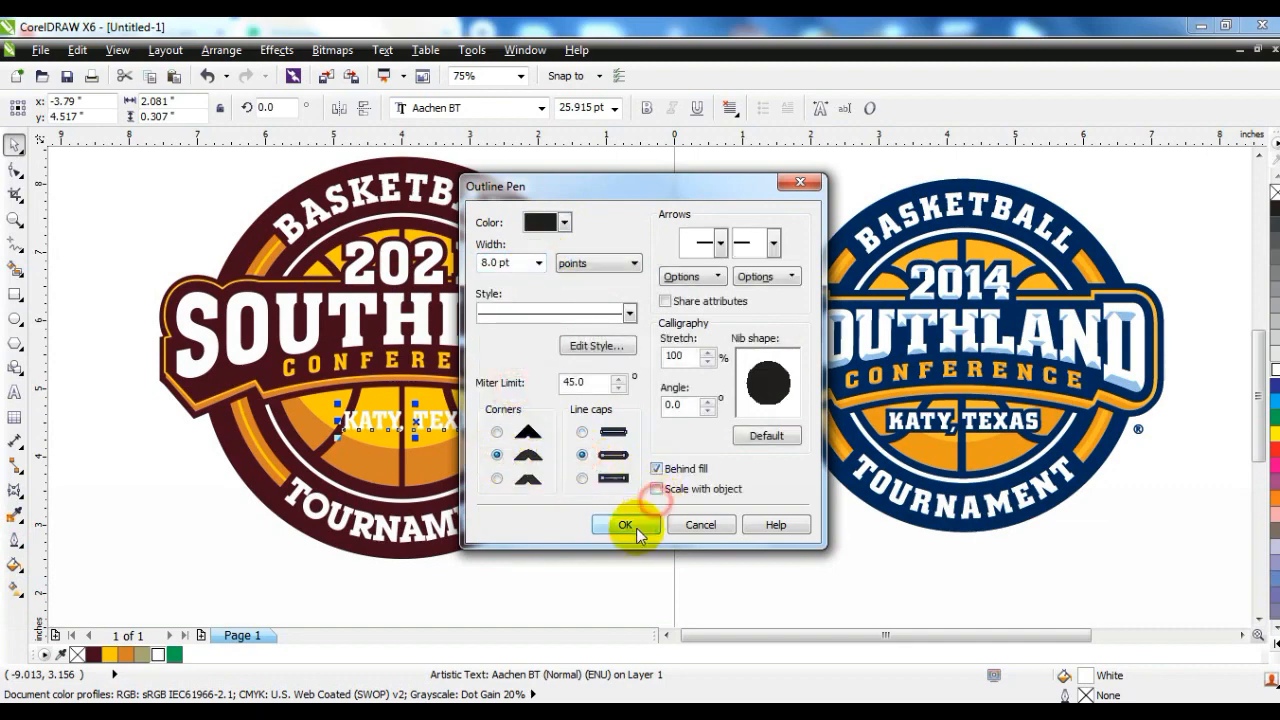
left_click(625, 524)
right_click(95, 655)
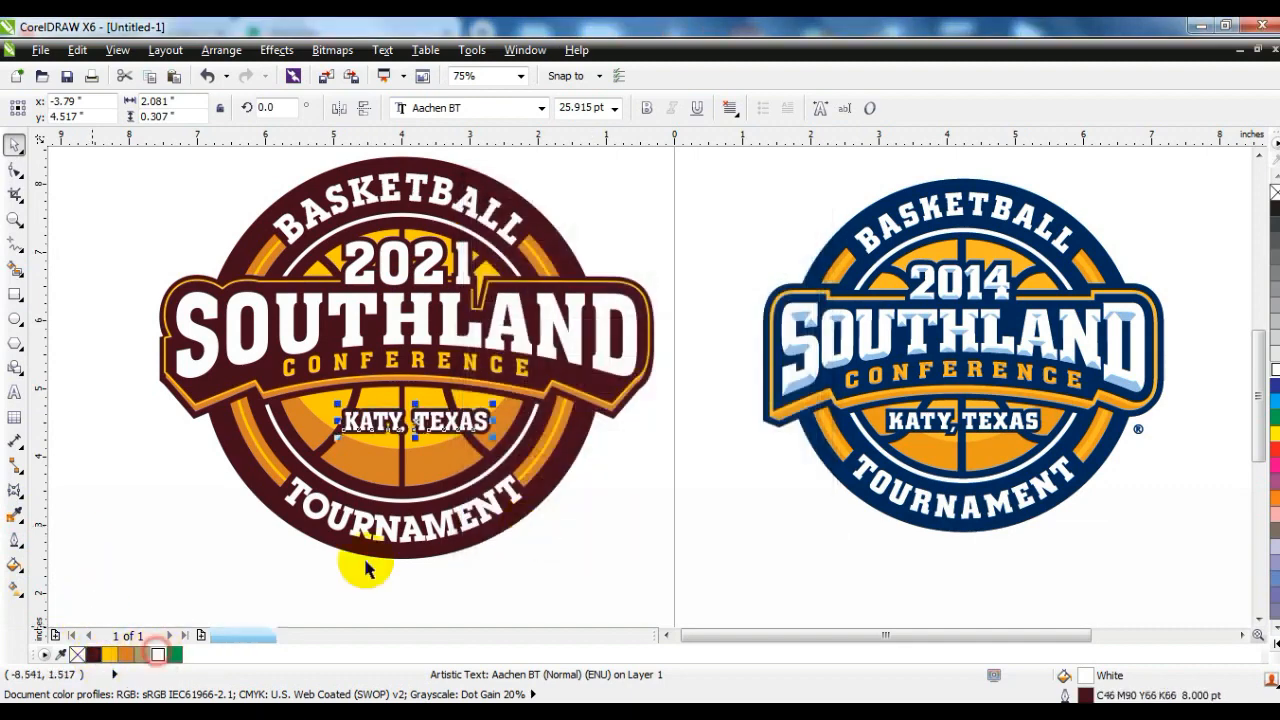
- Centre the KATY, TEXAS text horizontally on the basketball and clear the selection
left_click(448, 469, "shift")
key("c")
left_click(590, 532)
left_click(462, 427)
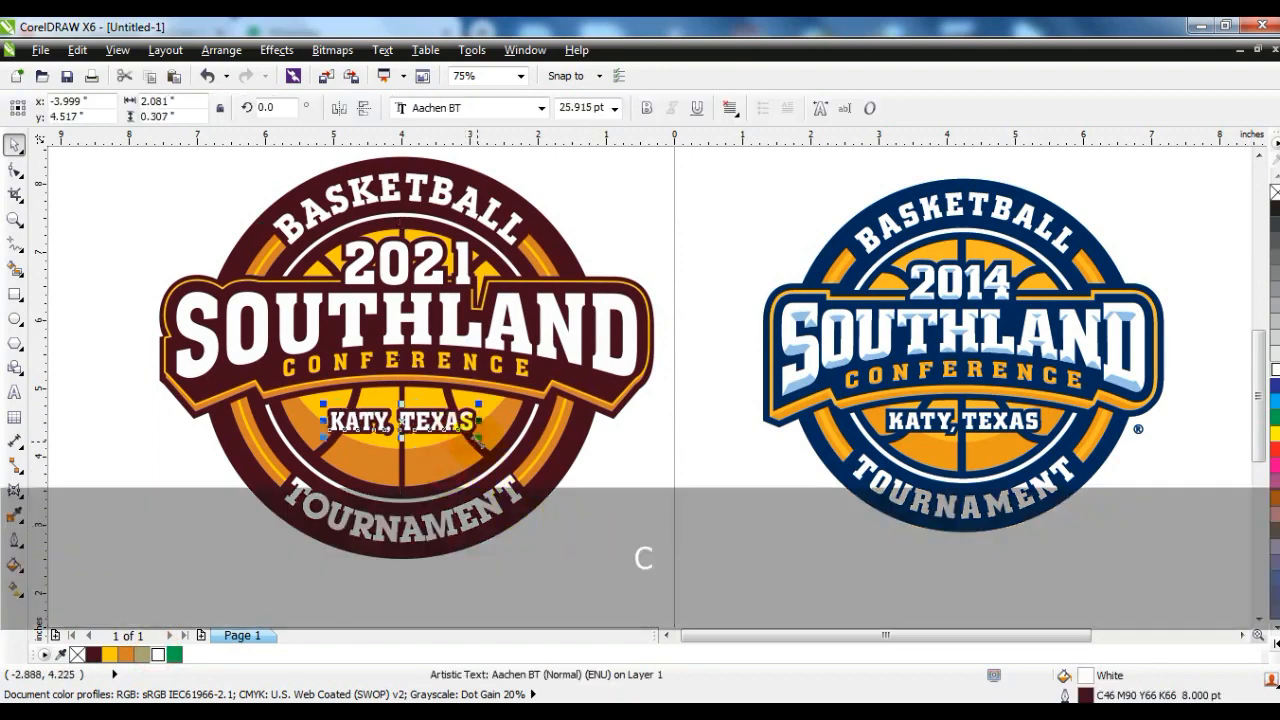
left_click(660, 243)
- Examine the maroon emblem and the blue reference logo side by side in full-screen preview
key("F3")
key("Escape")
left_click_drag(314, 491, 1071, 177)
key("shift+F2")
key("F9")
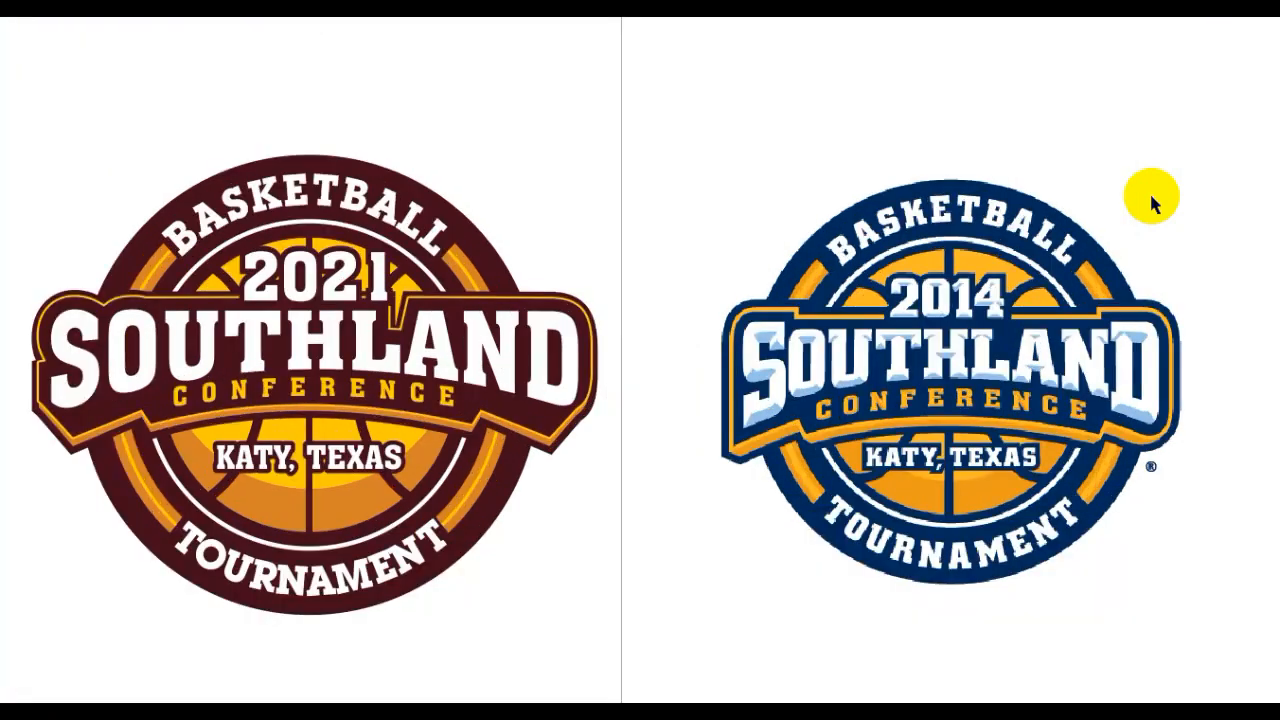